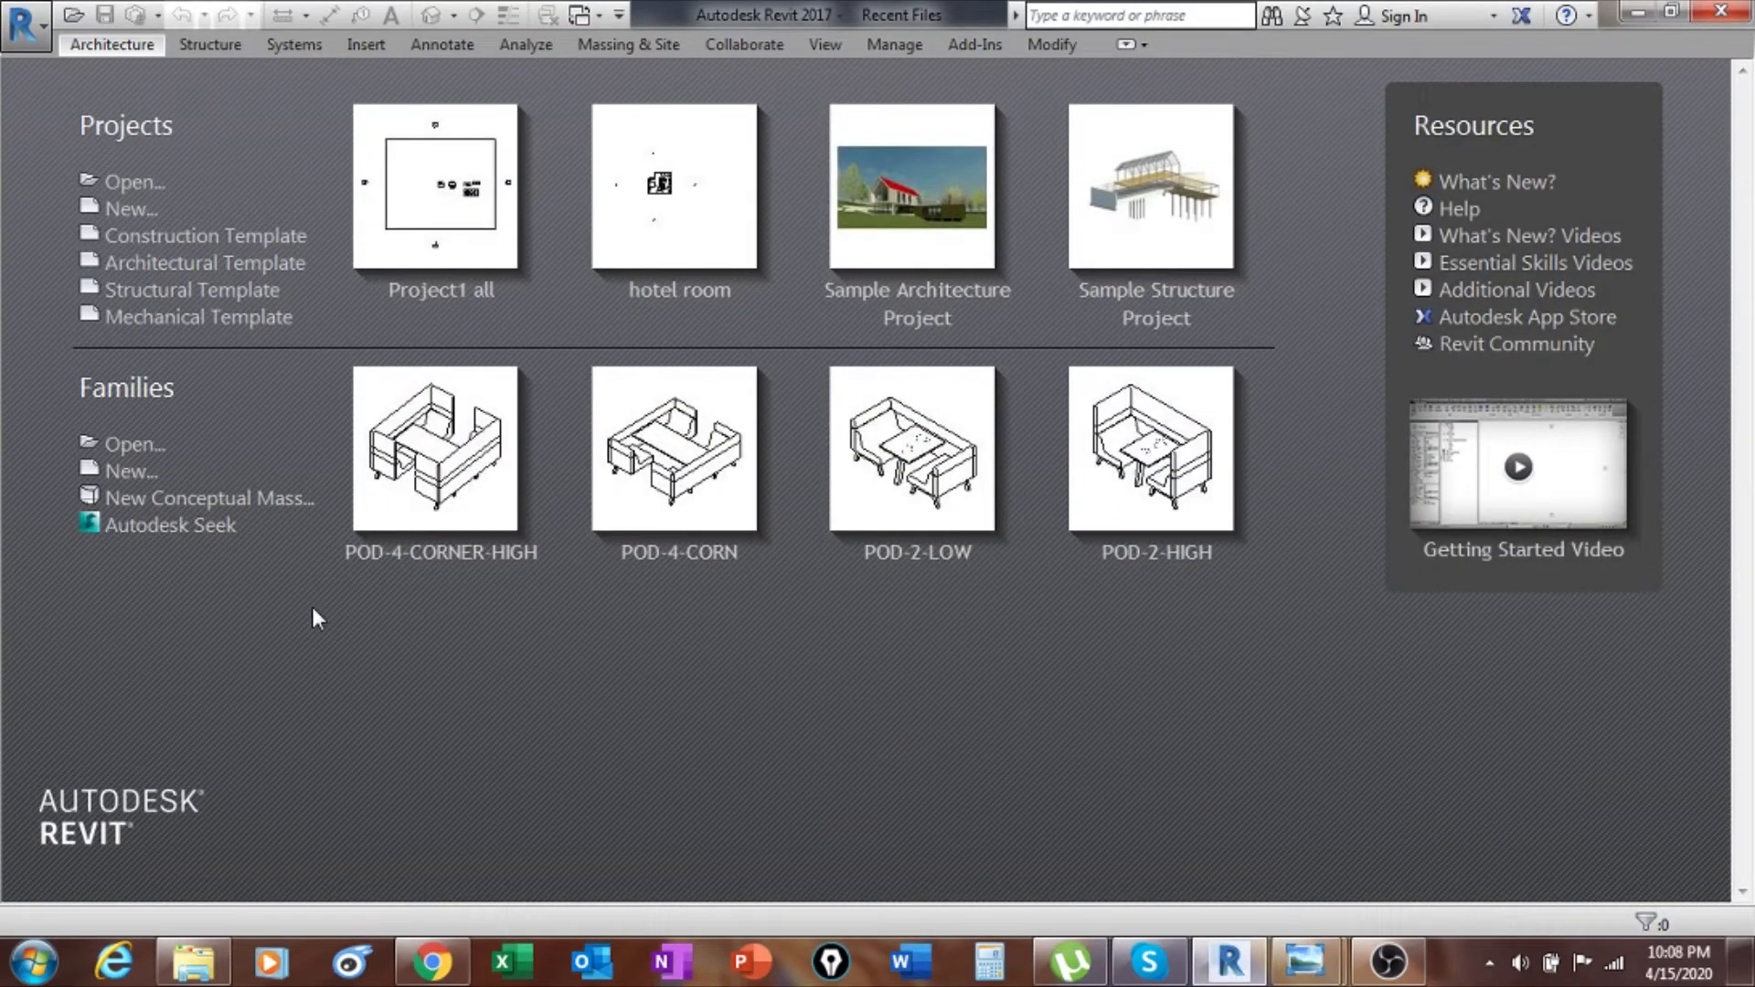
Create a new family from the Lighting Fixture template and check its light source in the floor plan.
{"action": "left_click", "coordinate": [126, 473]}
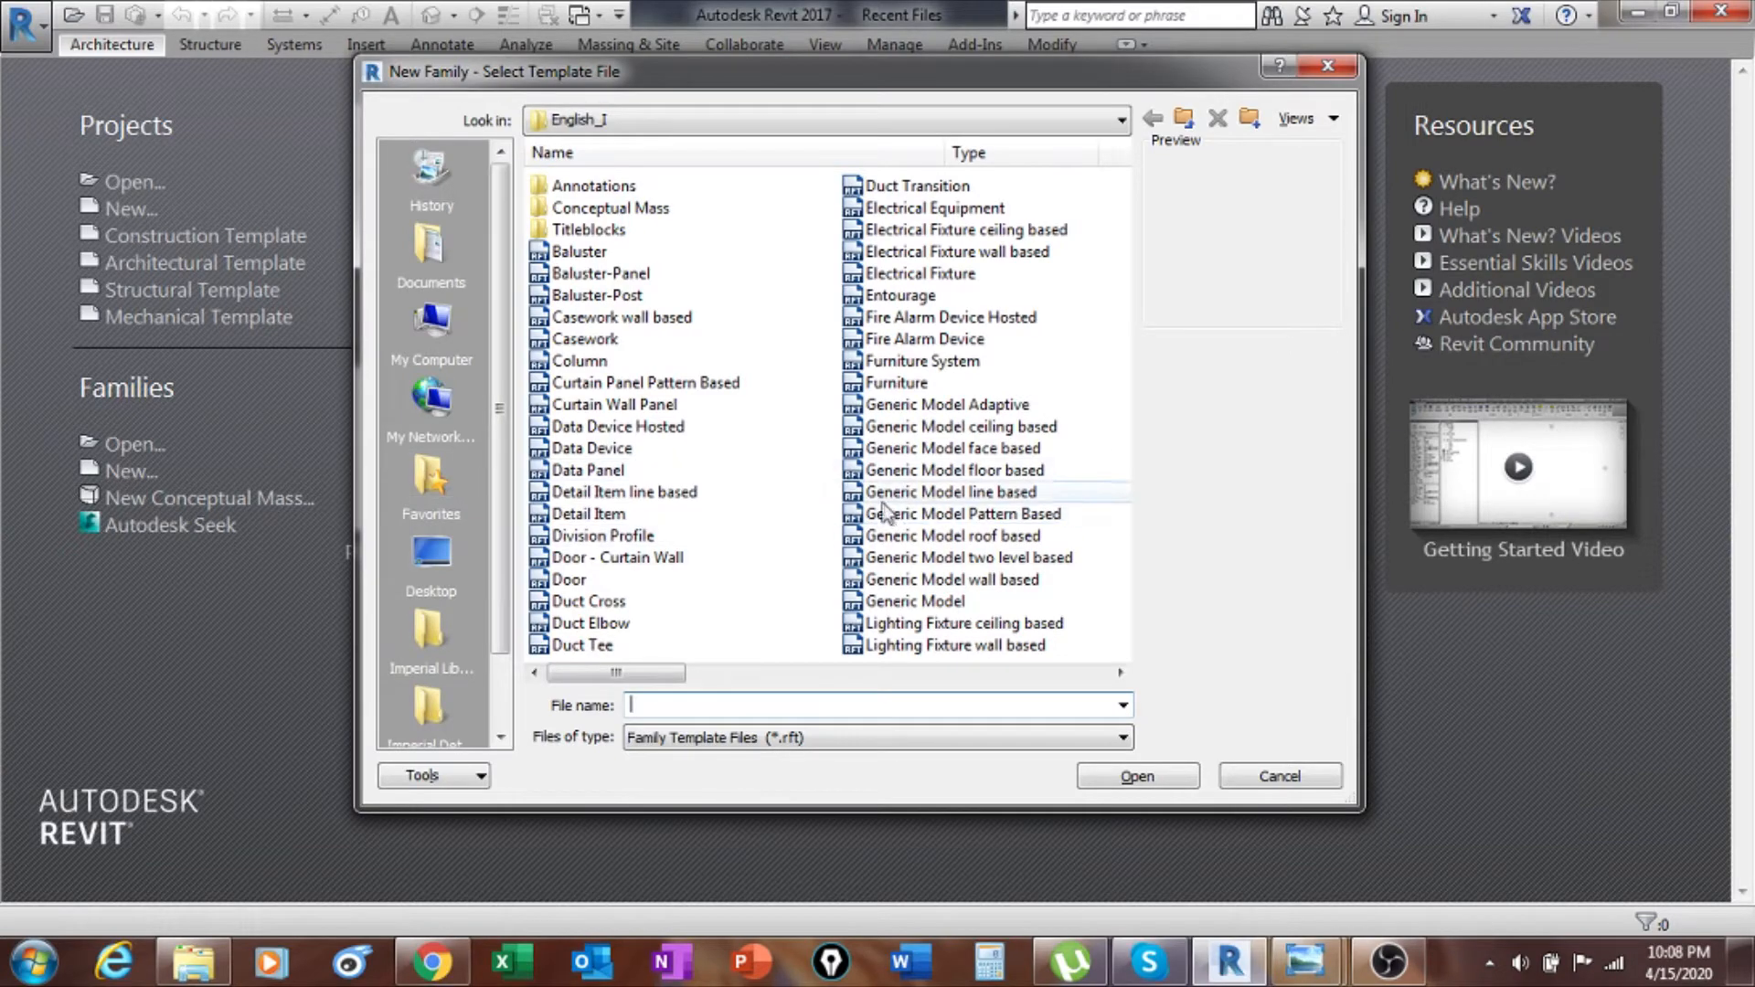
{"action": "left_click_drag", "start_coordinate": [655, 676], "coordinate": [859, 681]}
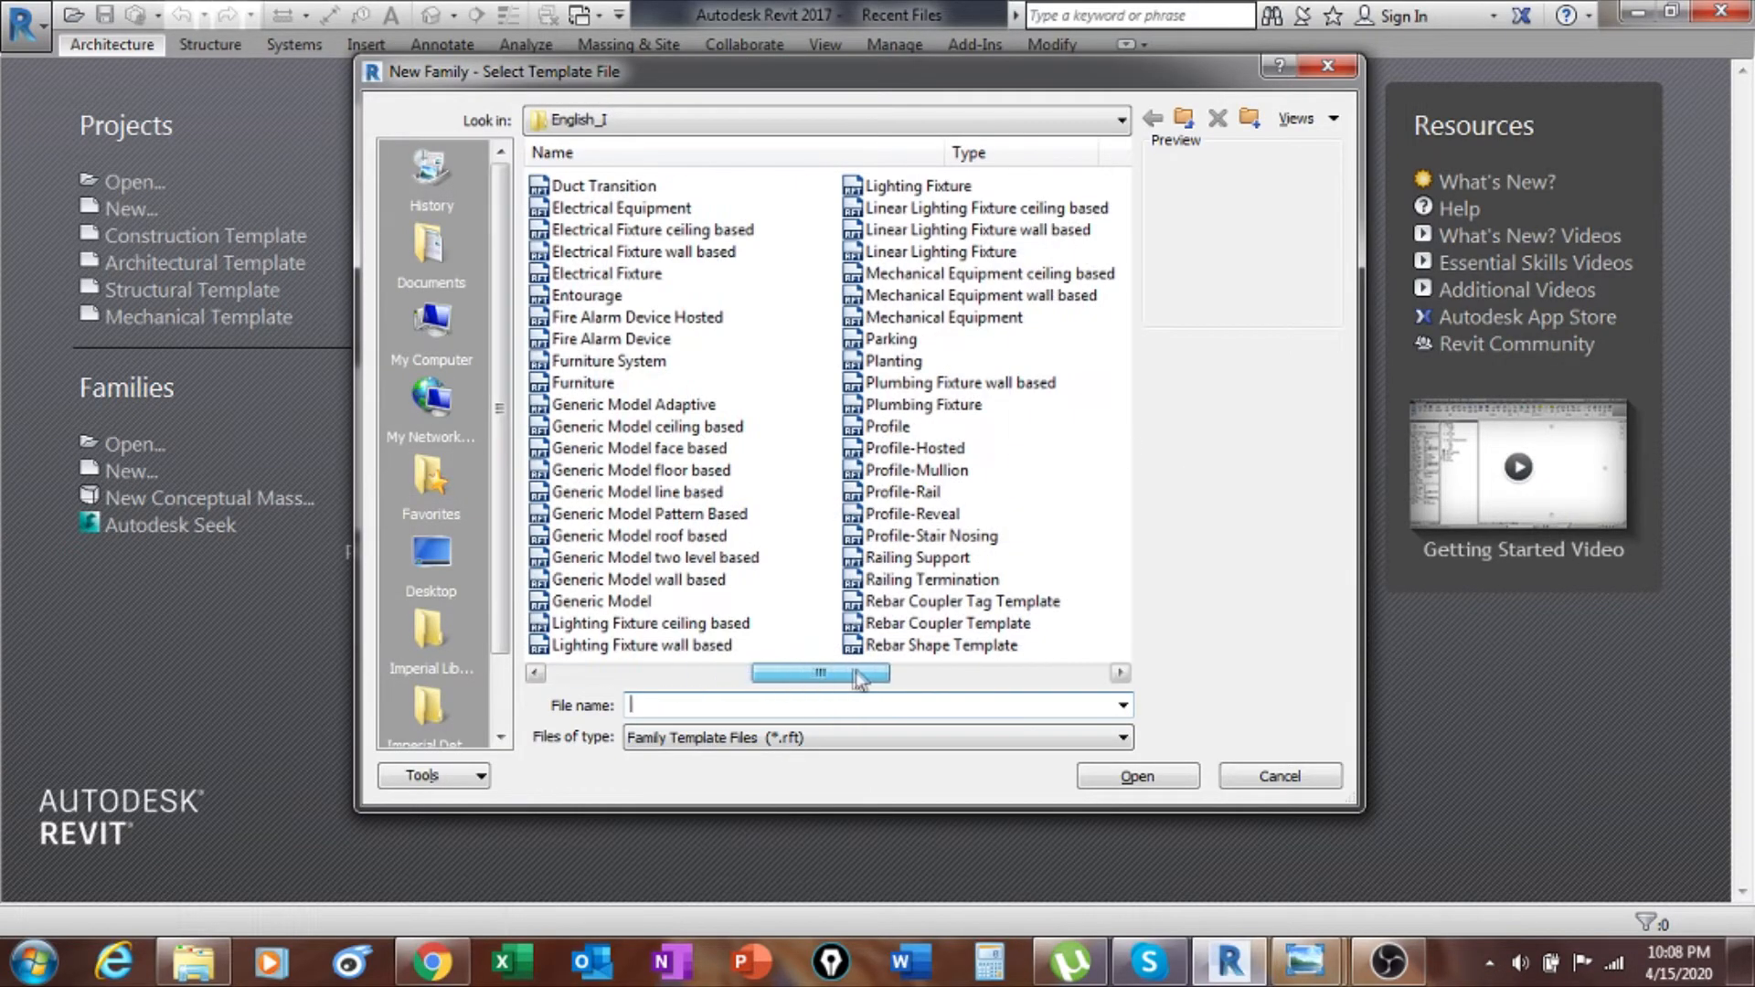
{"action": "left_click", "coordinate": [917, 189]}
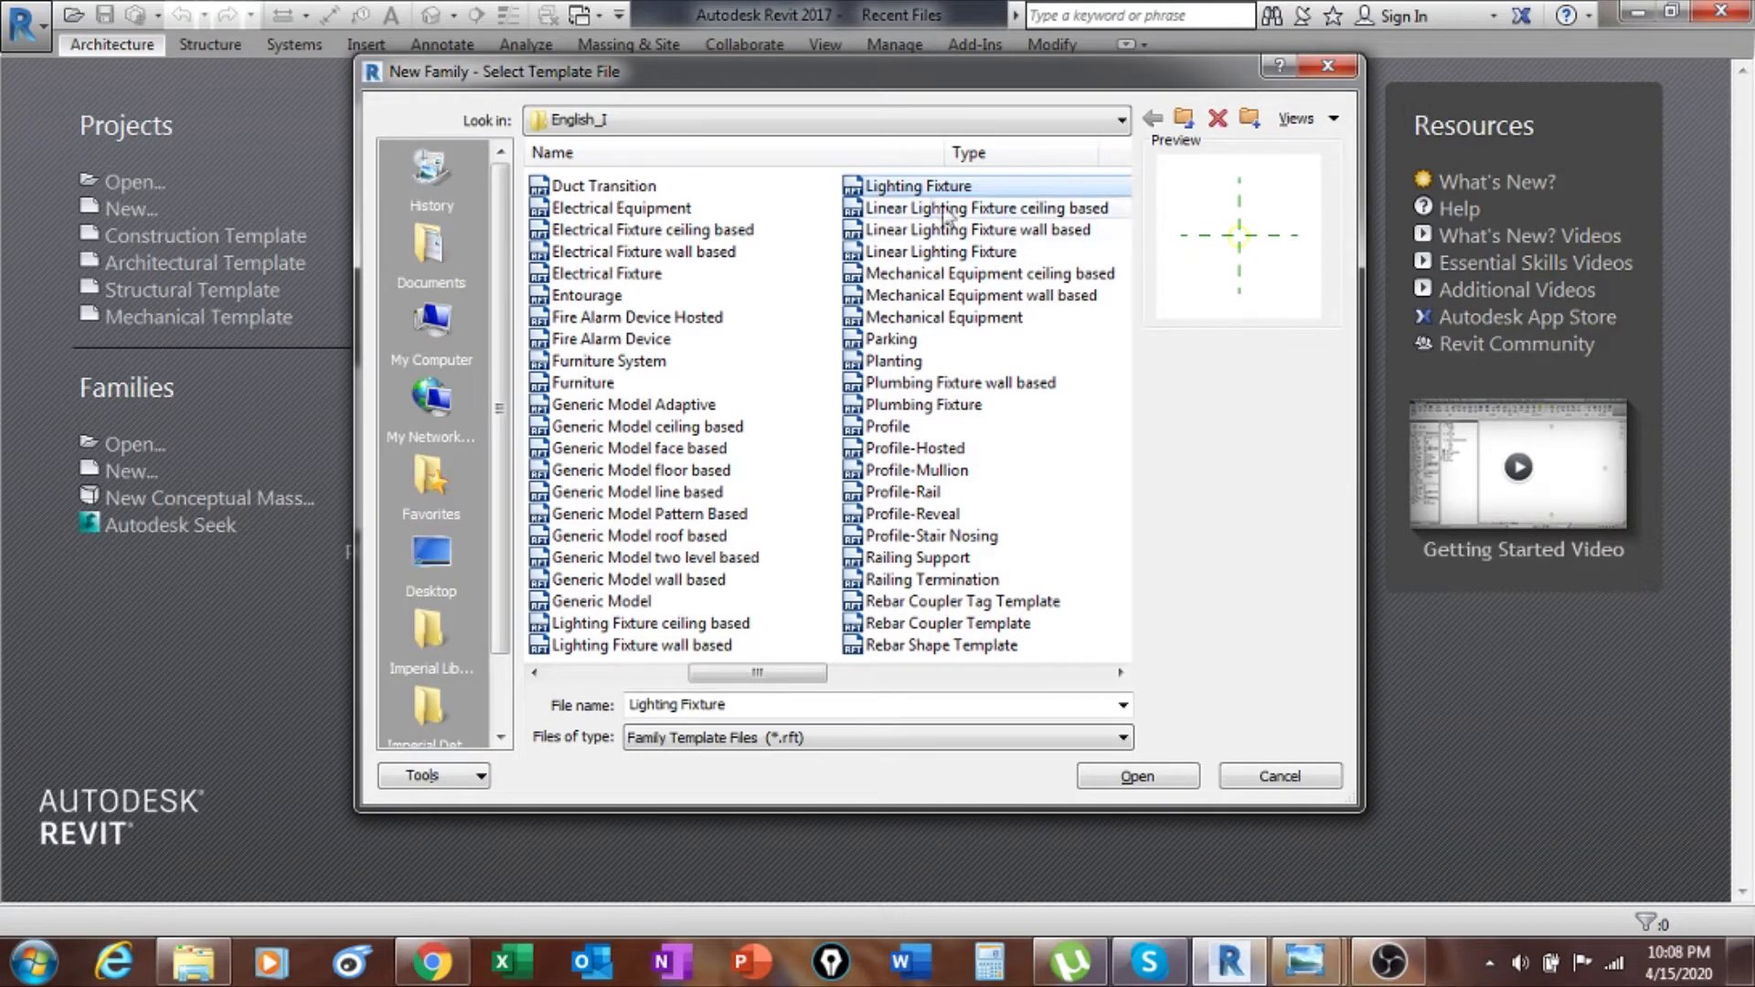
{"action": "left_click", "coordinate": [1136, 777]}
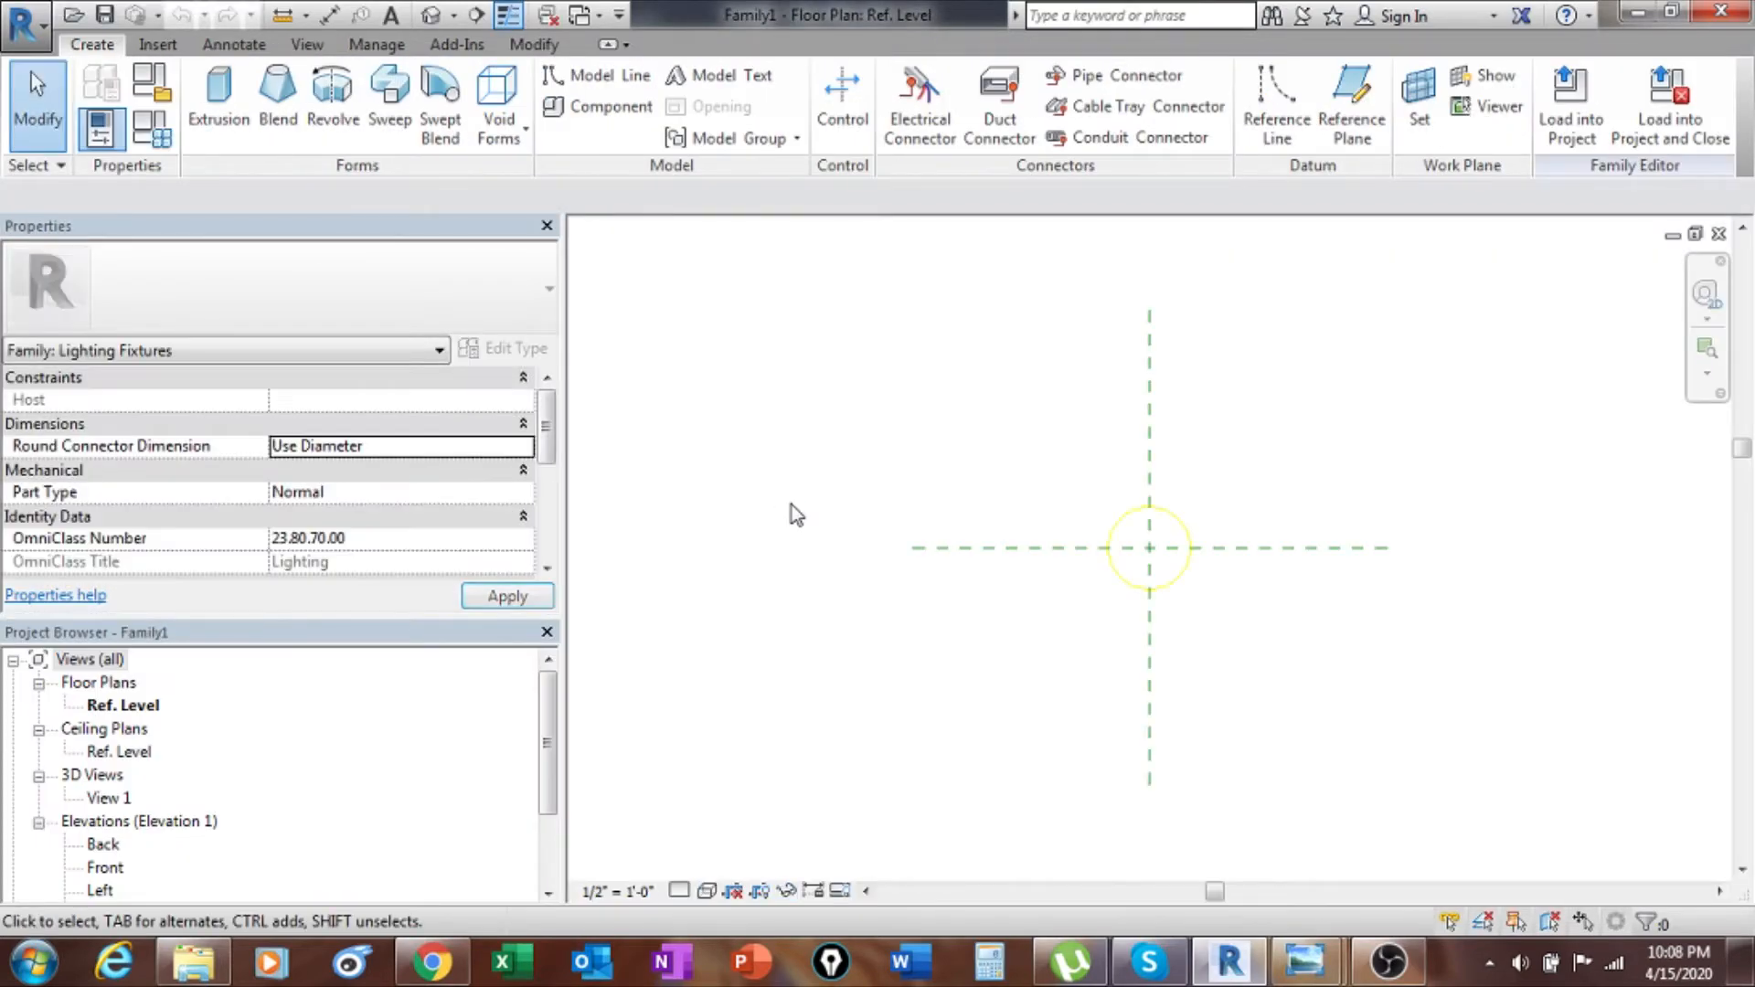
{"action": "left_click", "coordinate": [1172, 515]}
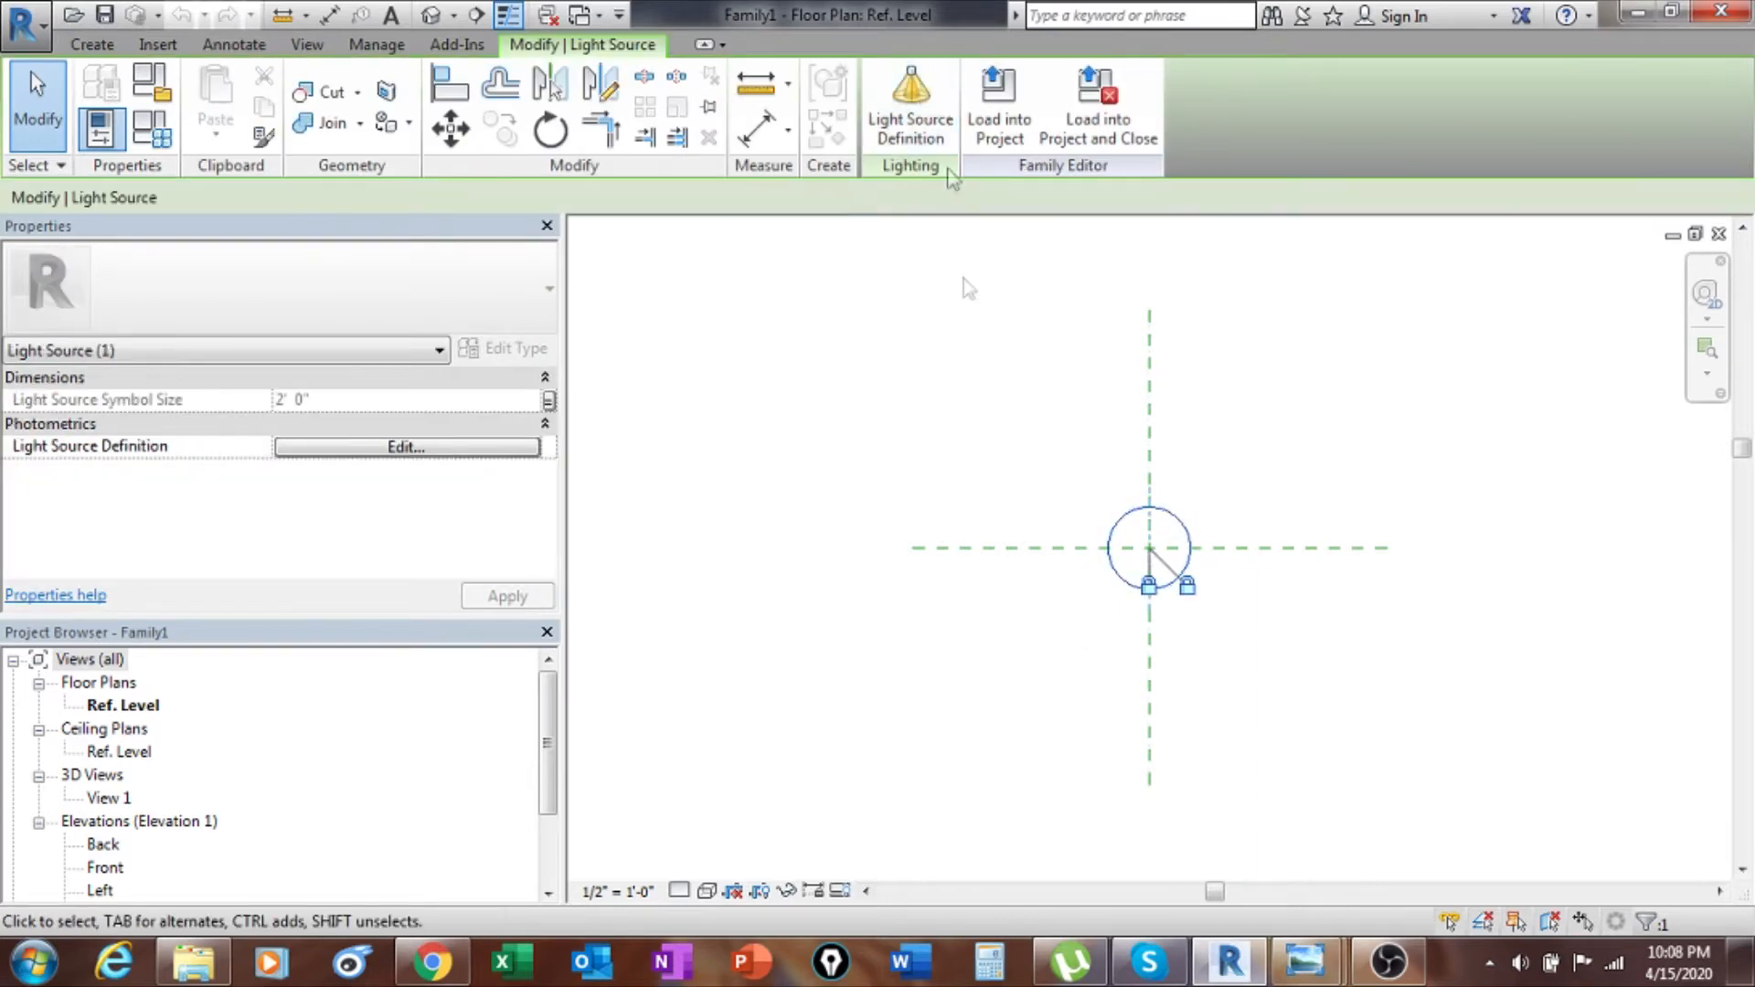
{"action": "left_click", "coordinate": [933, 345]}
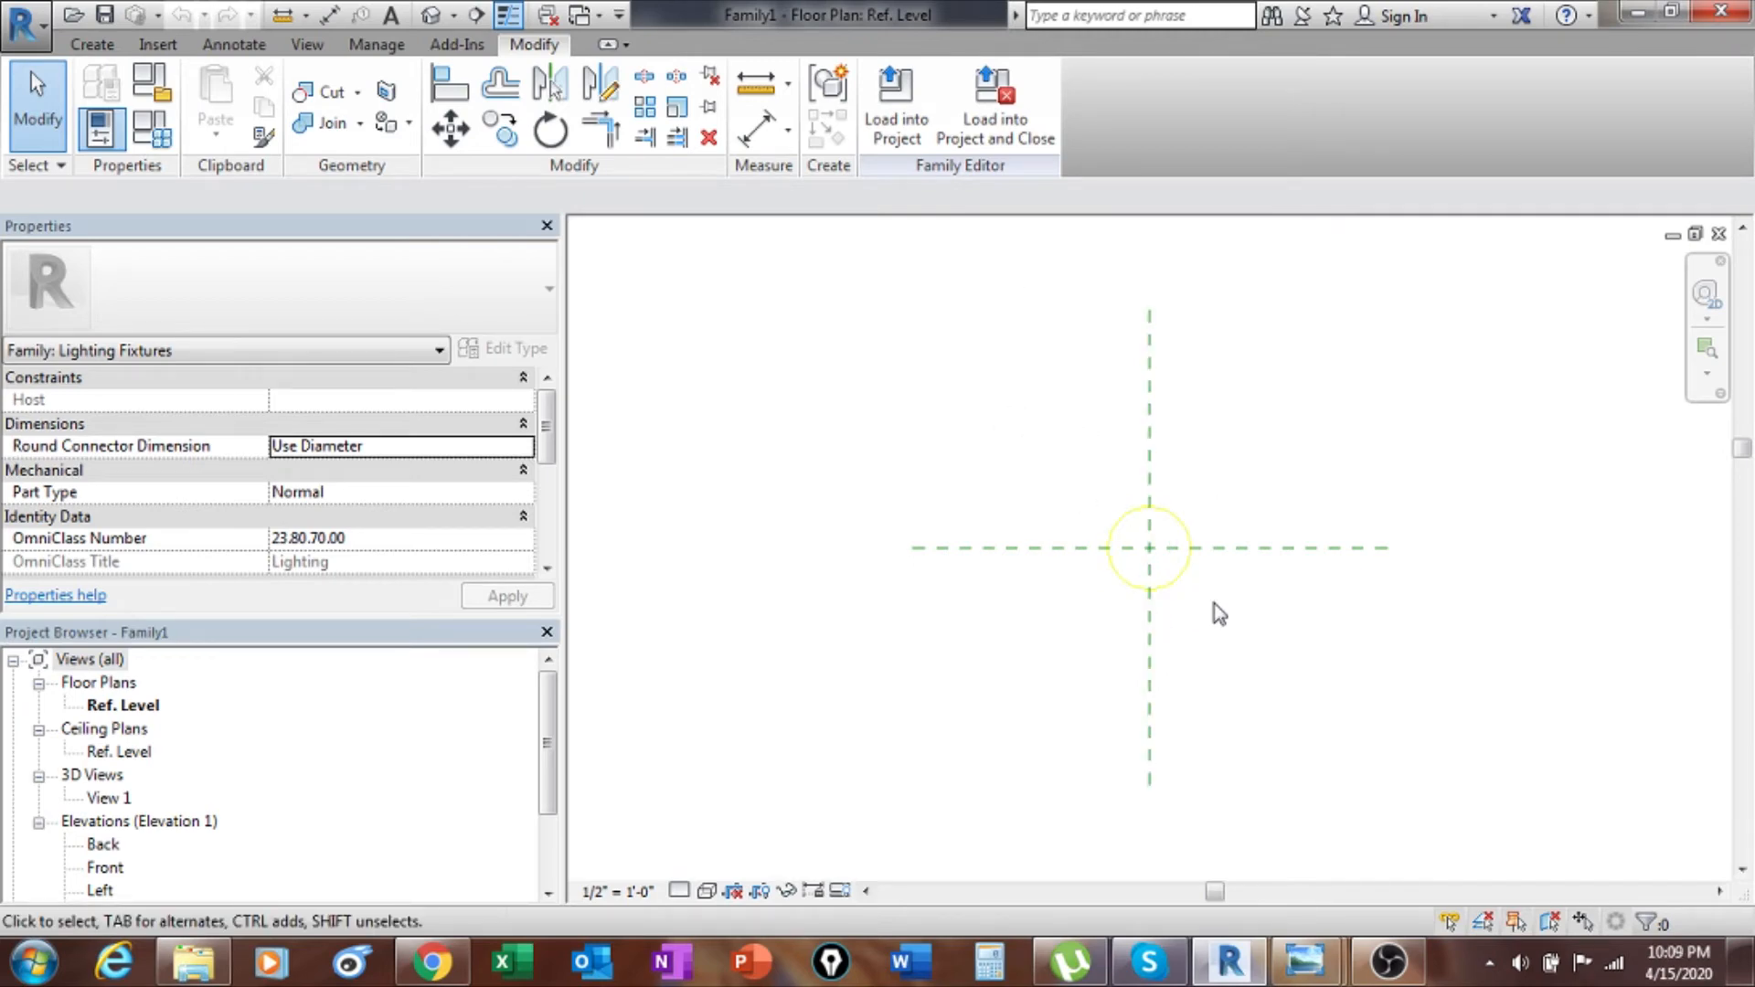
Set the family's length units to millimeters with 0 decimal places.
{"action": "key", "text": "u"}
{"action": "key", "text": "n"}
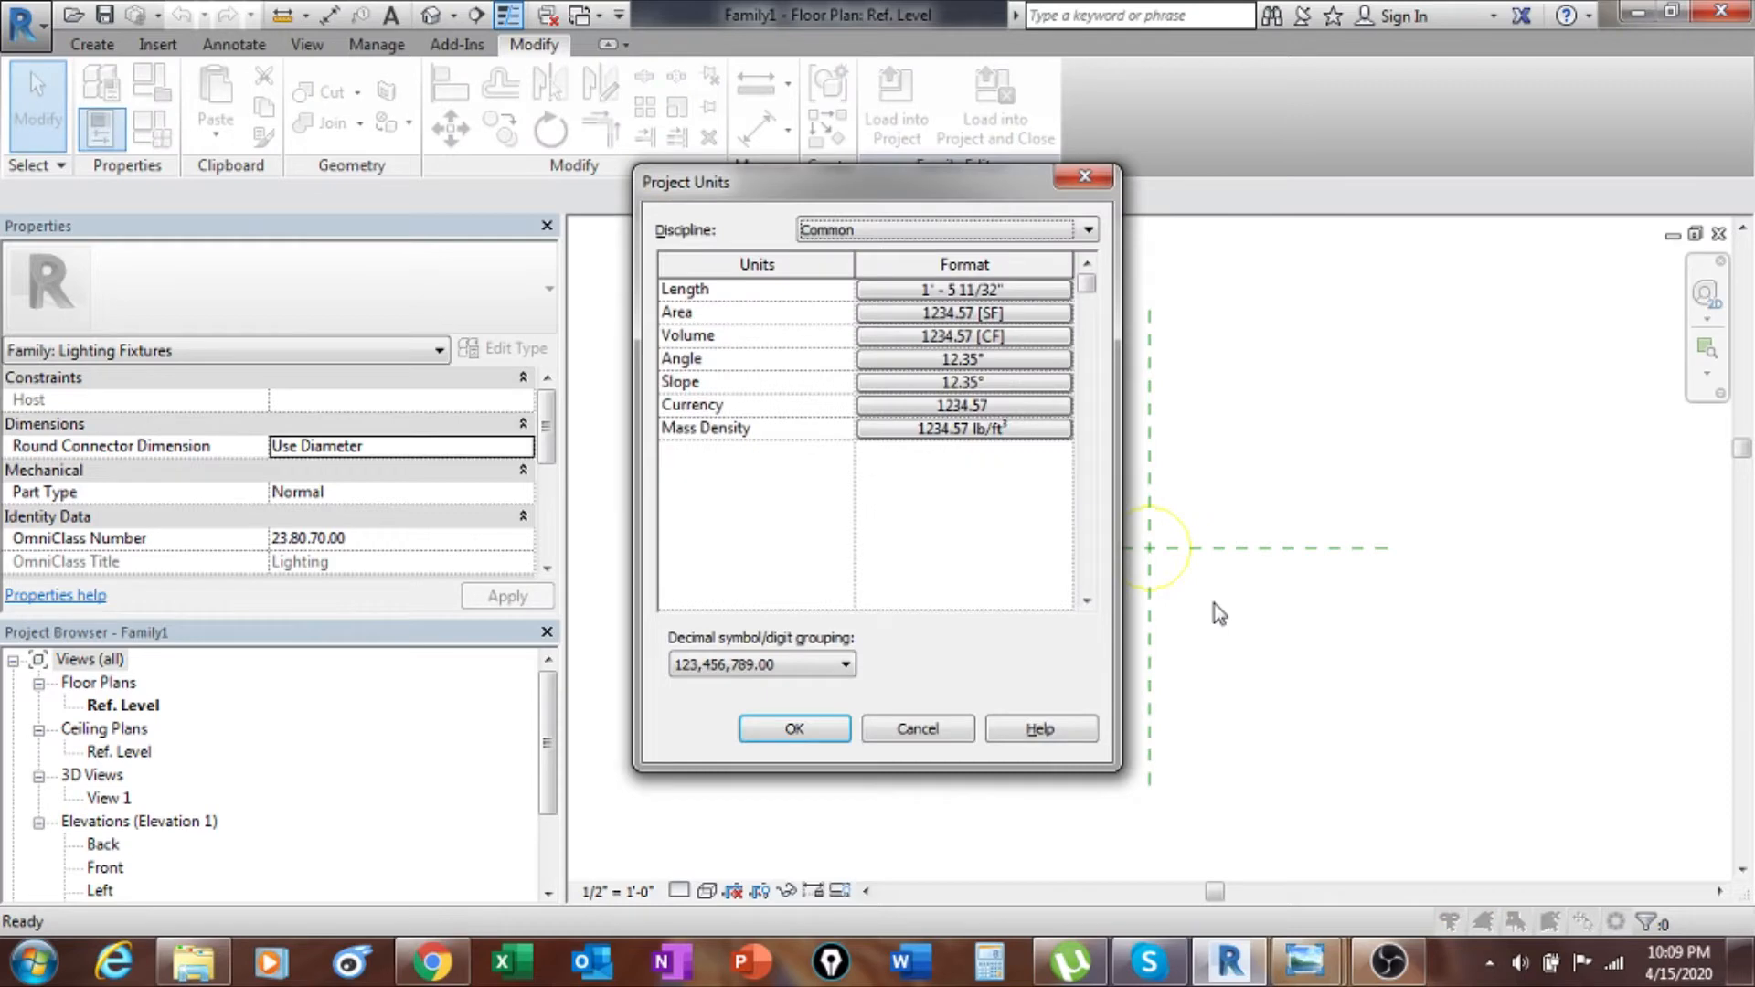
{"action": "left_click", "coordinate": [1027, 292]}
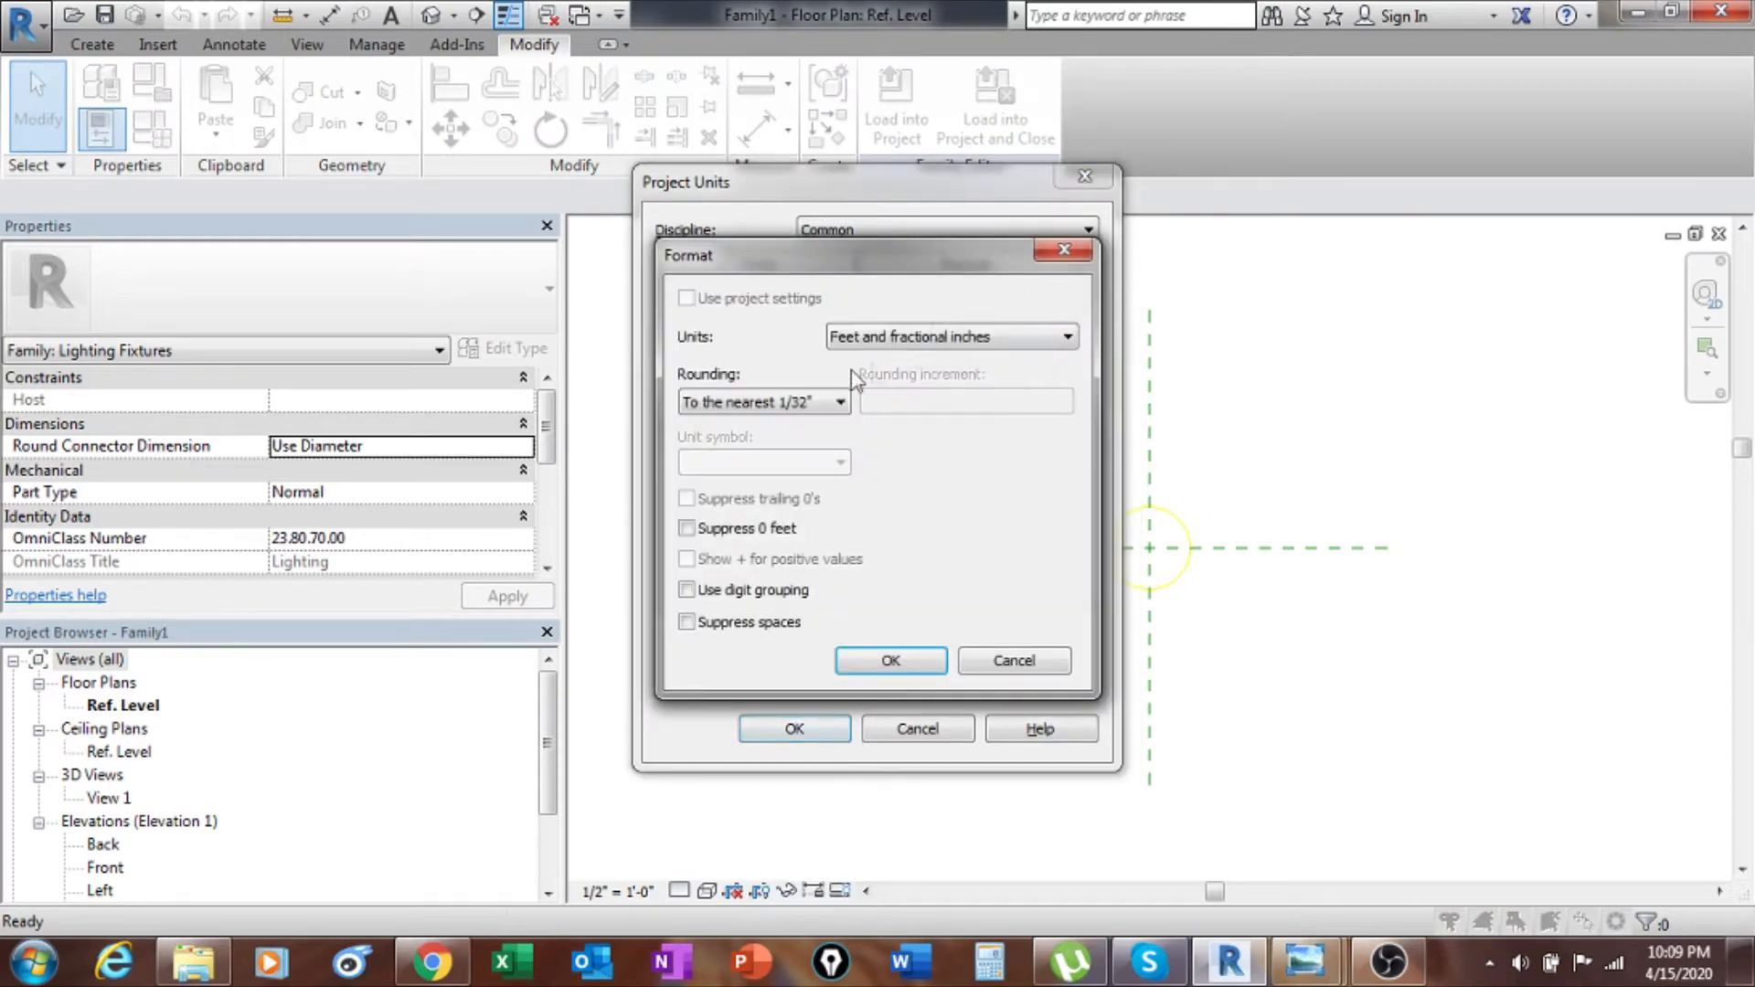
{"action": "left_click", "coordinate": [971, 338]}
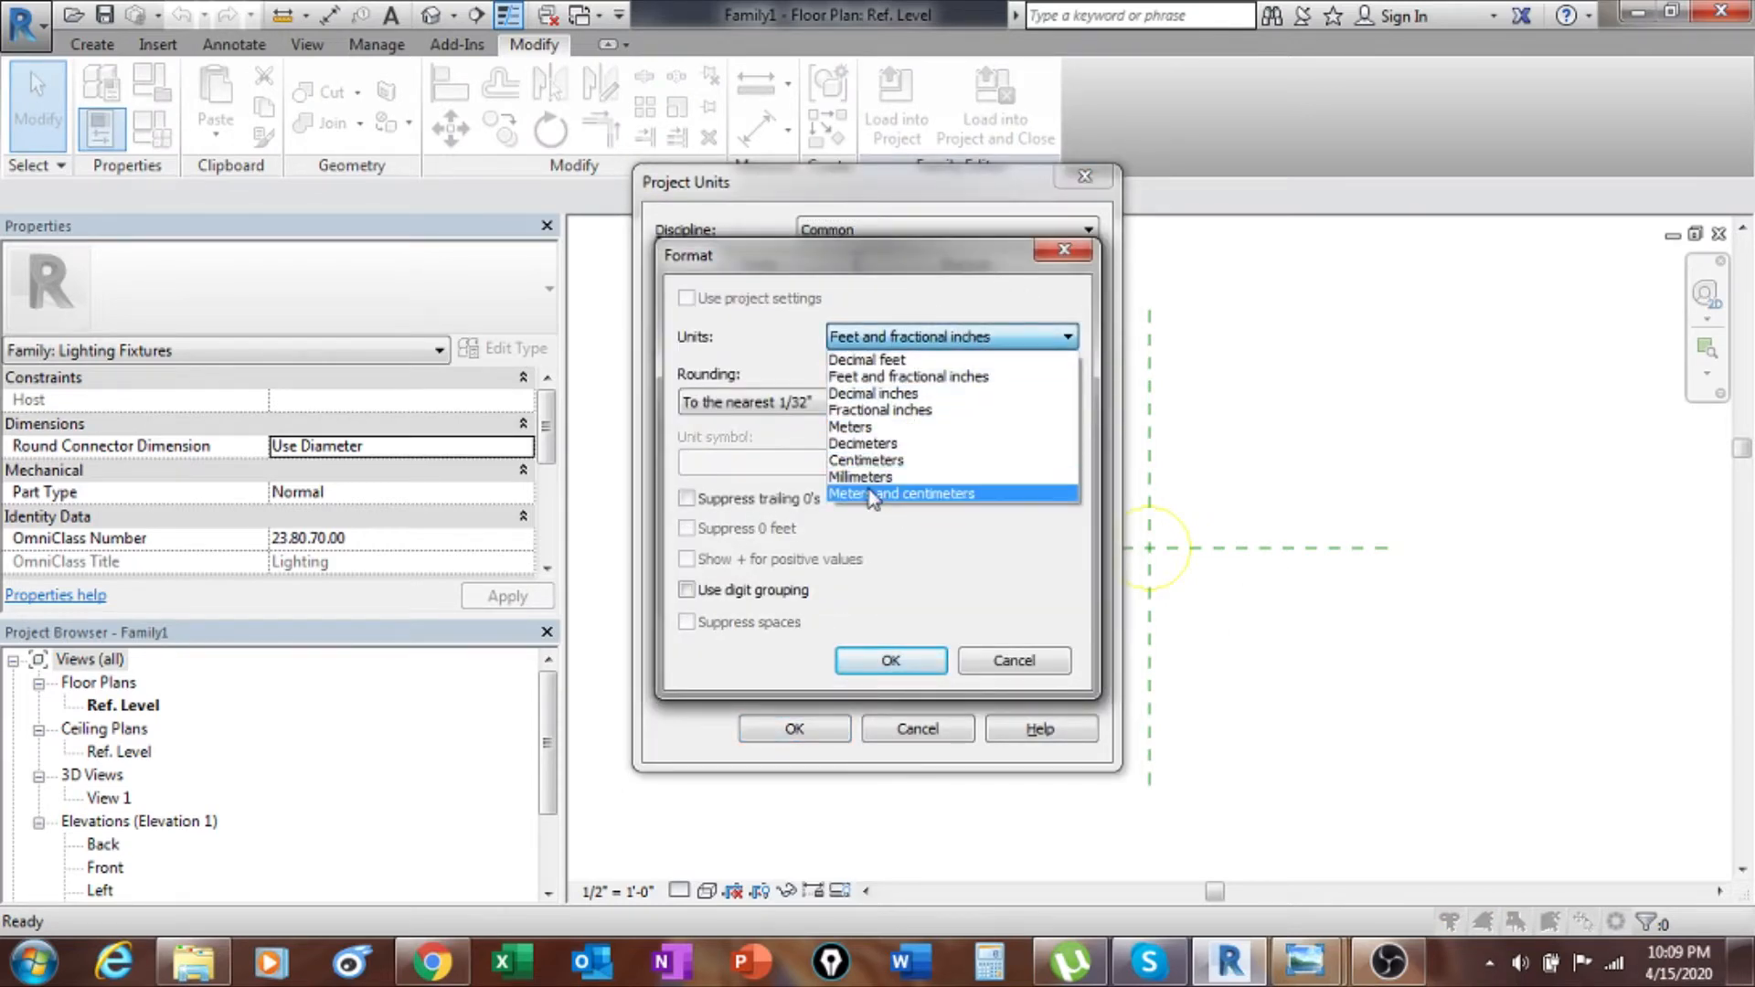
{"action": "left_click", "coordinate": [900, 477]}
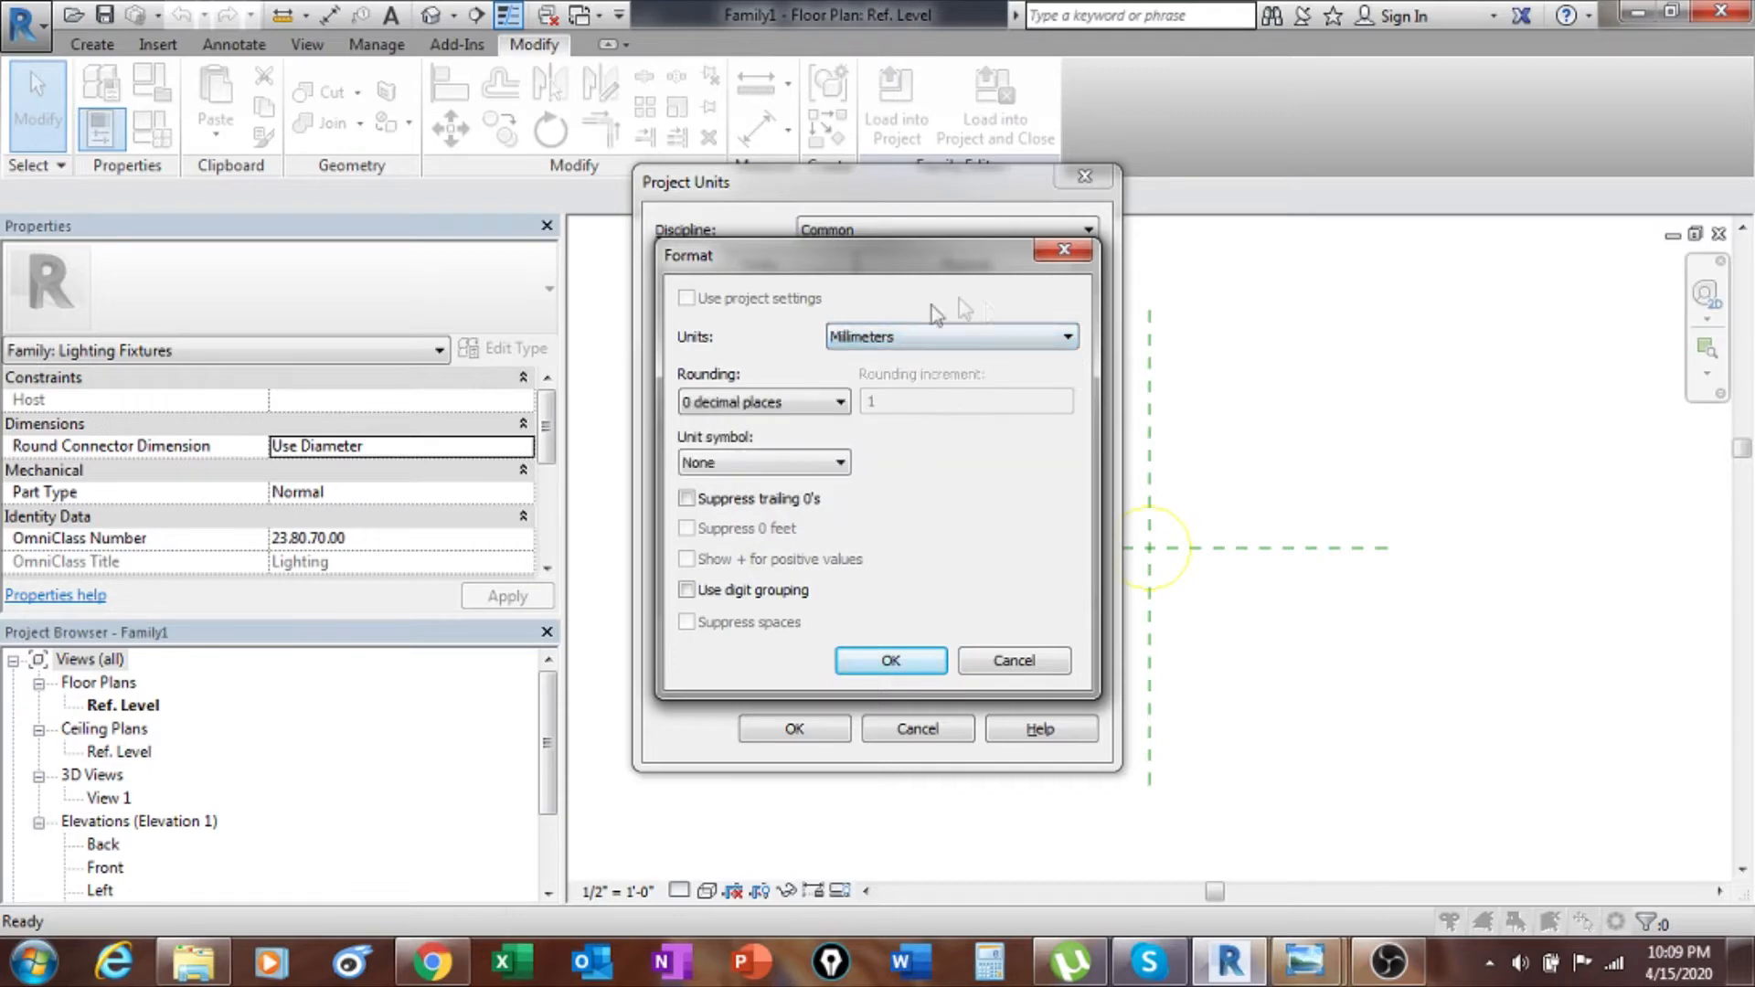
{"action": "left_click", "coordinate": [890, 660]}
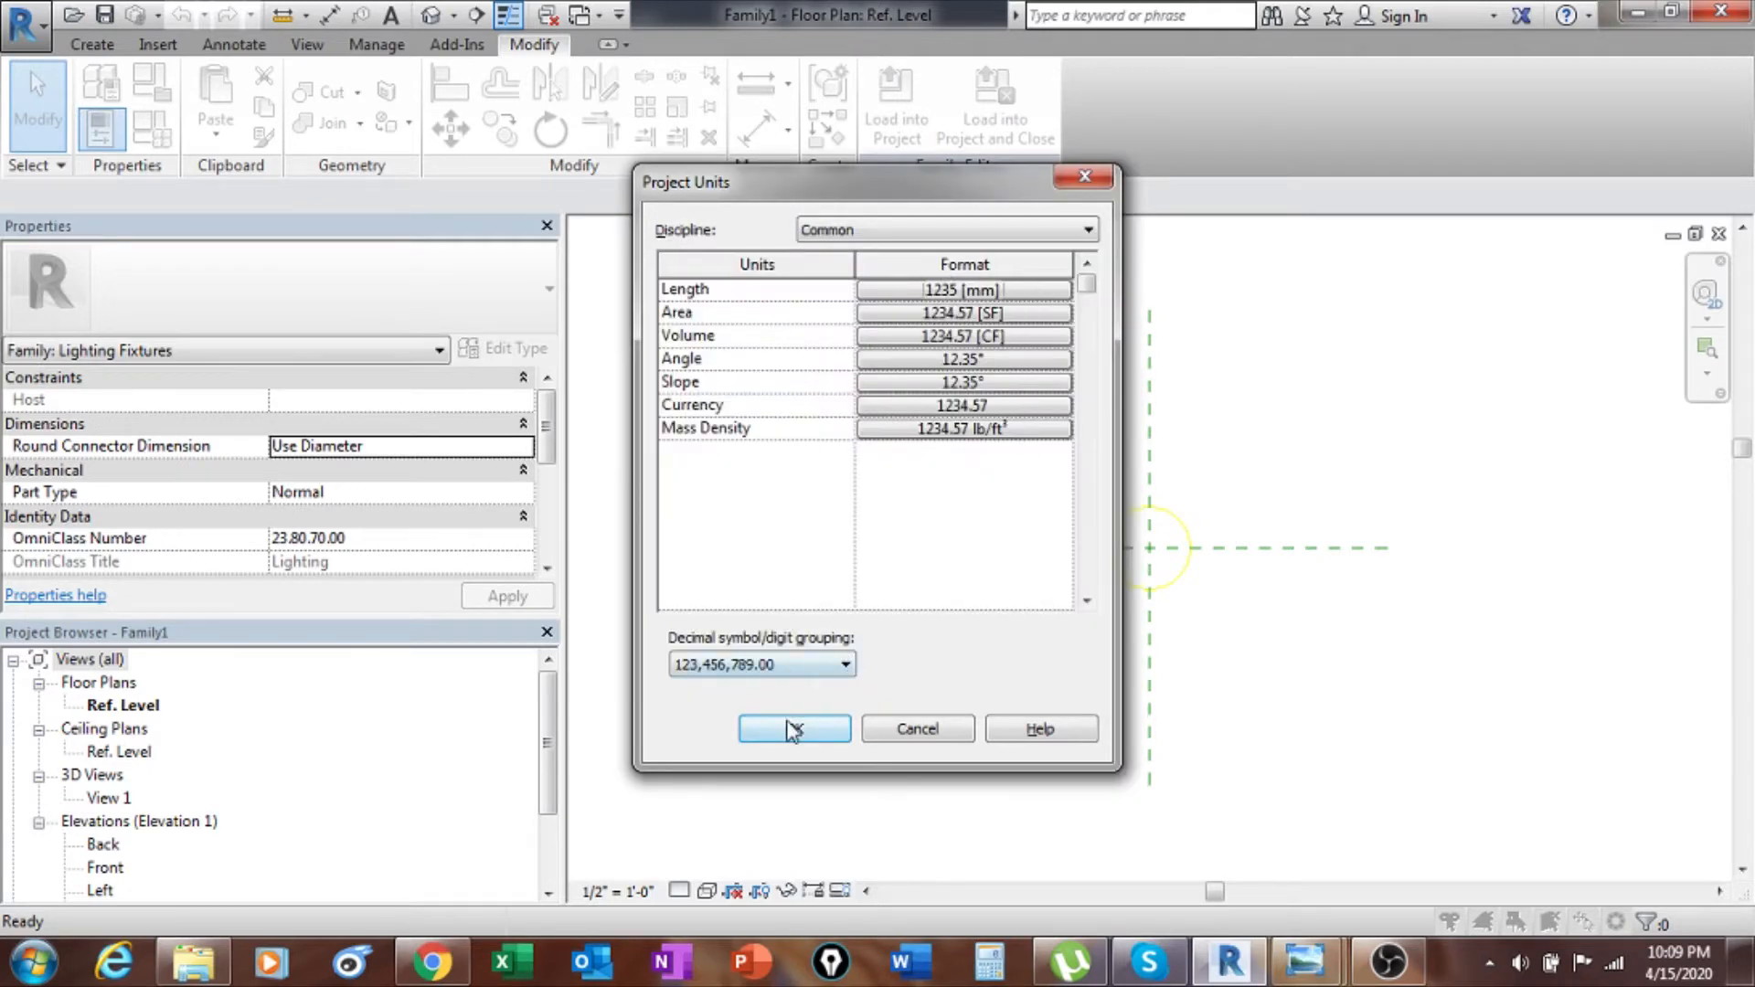
{"action": "left_click", "coordinate": [793, 730]}
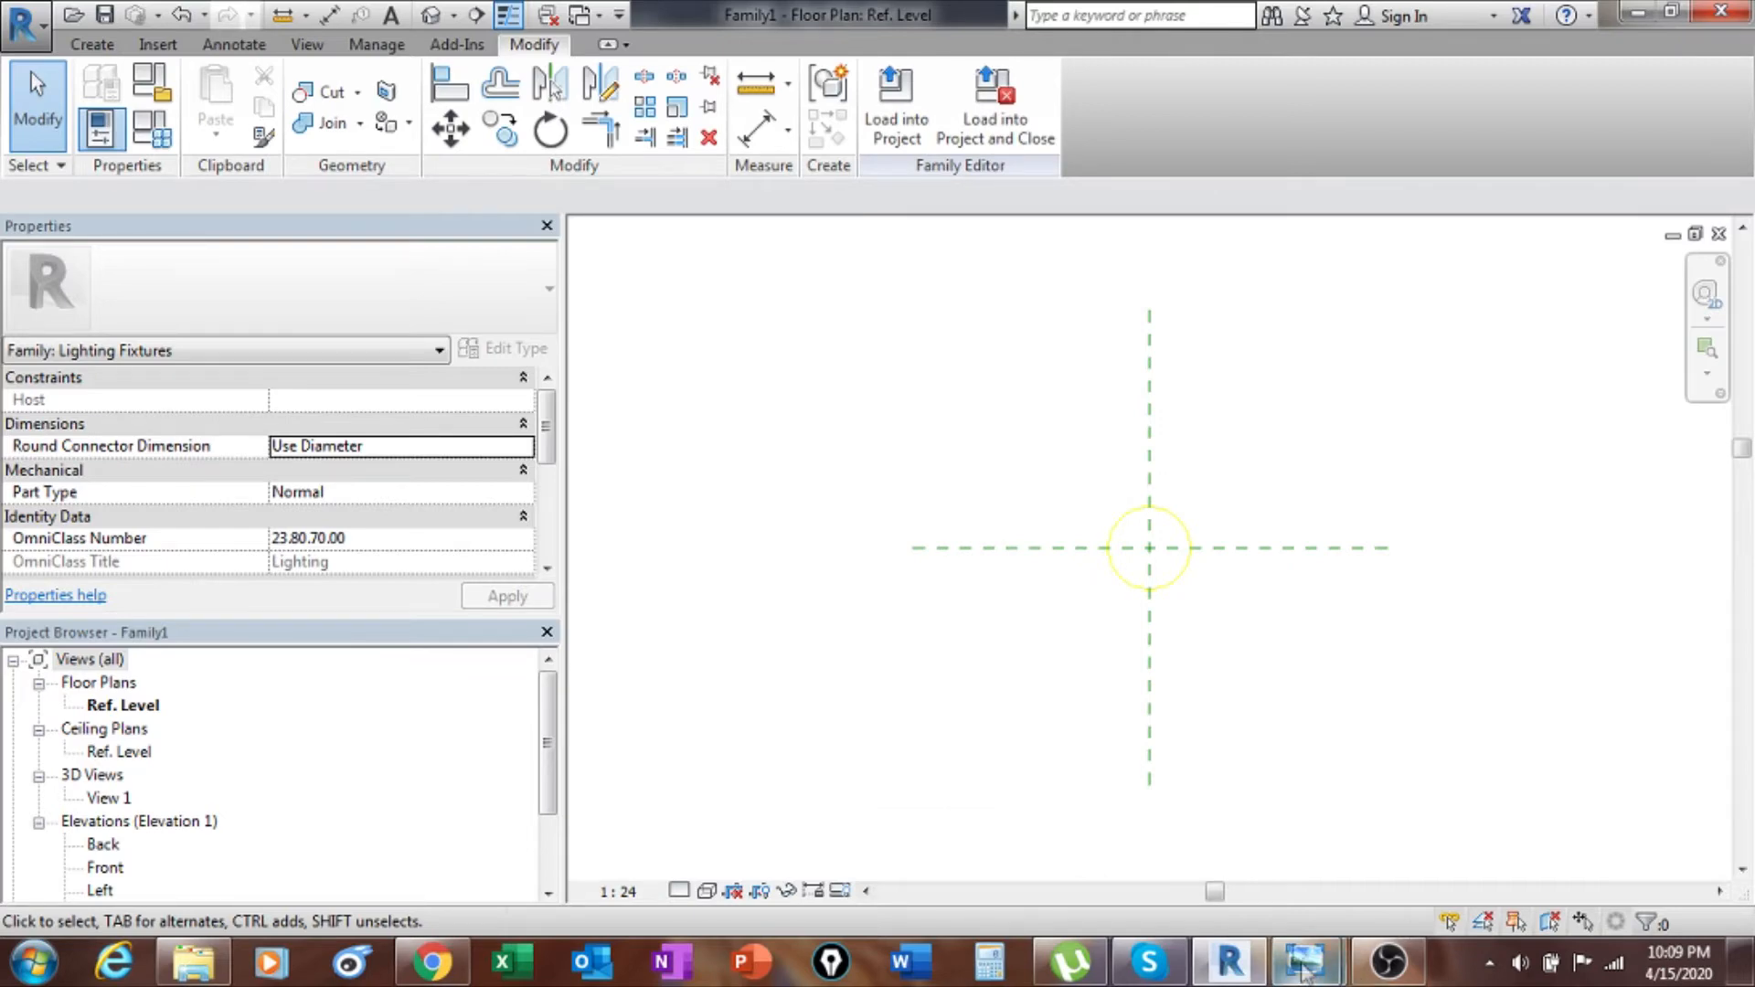
Switch to Windows Photo Viewer and examine the lamp's reference photo and its dimensioned drawing.
{"action": "mouse_move", "coordinate": [1306, 962]}
{"action": "left_click", "coordinate": [1453, 814]}
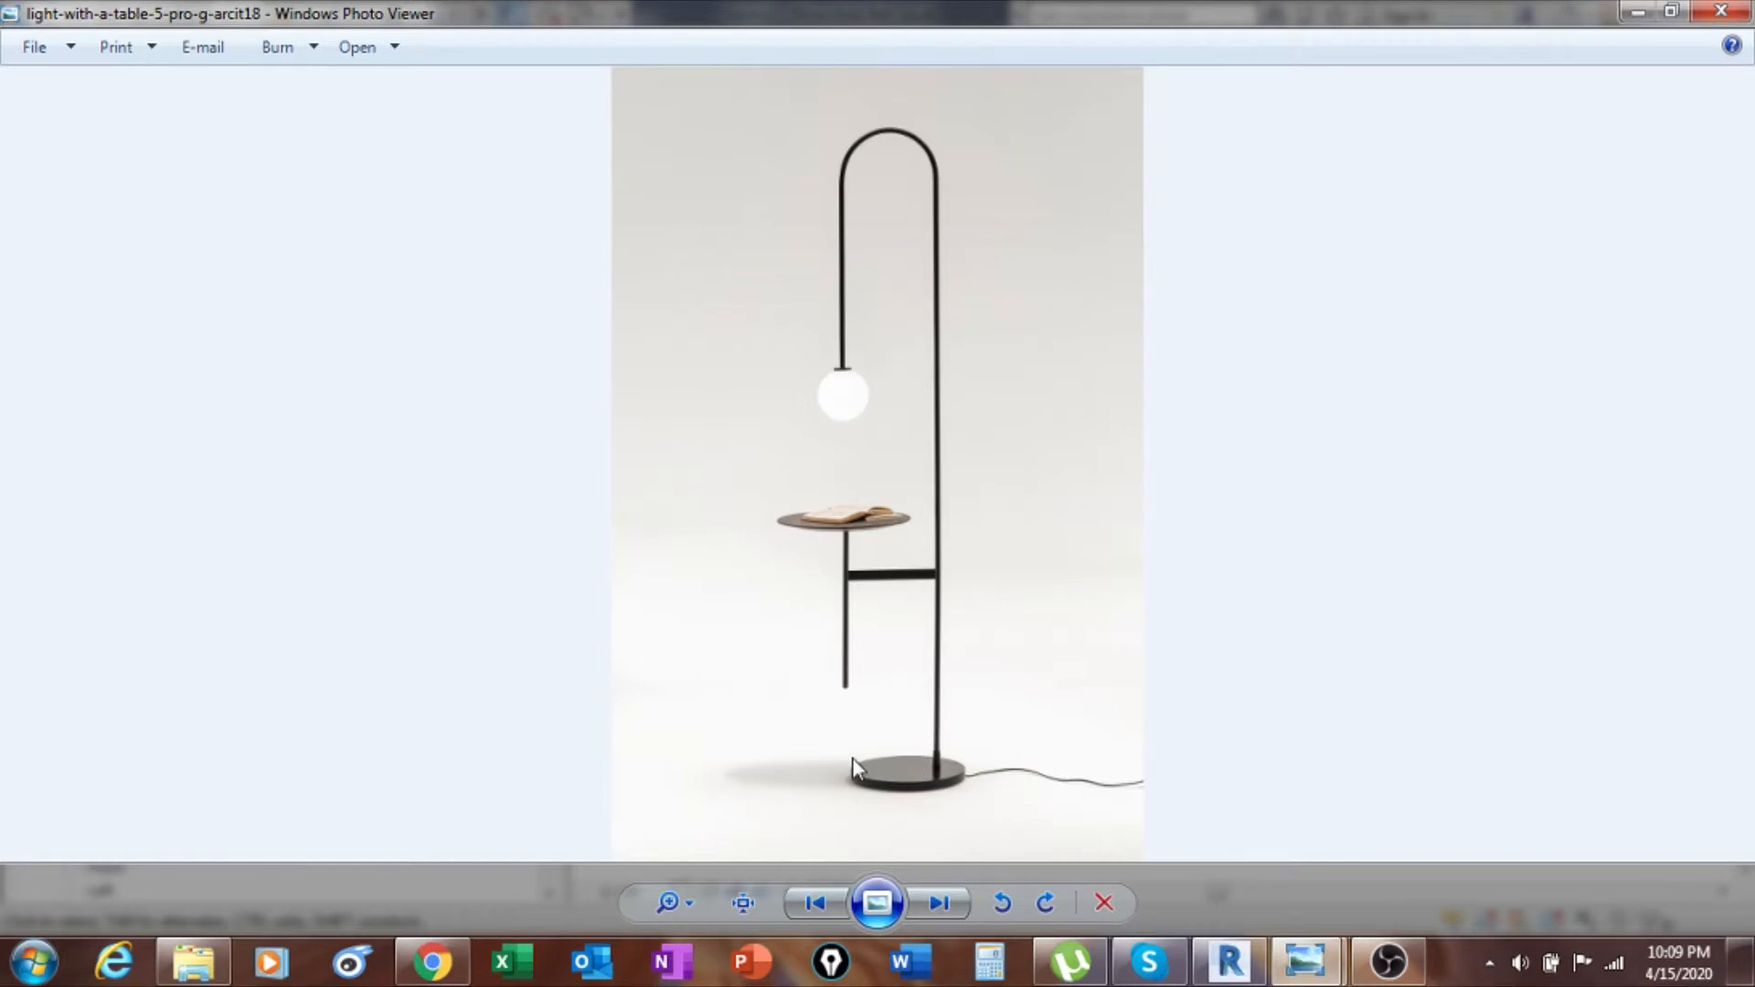
{"action": "mouse_move", "coordinate": [1310, 968]}
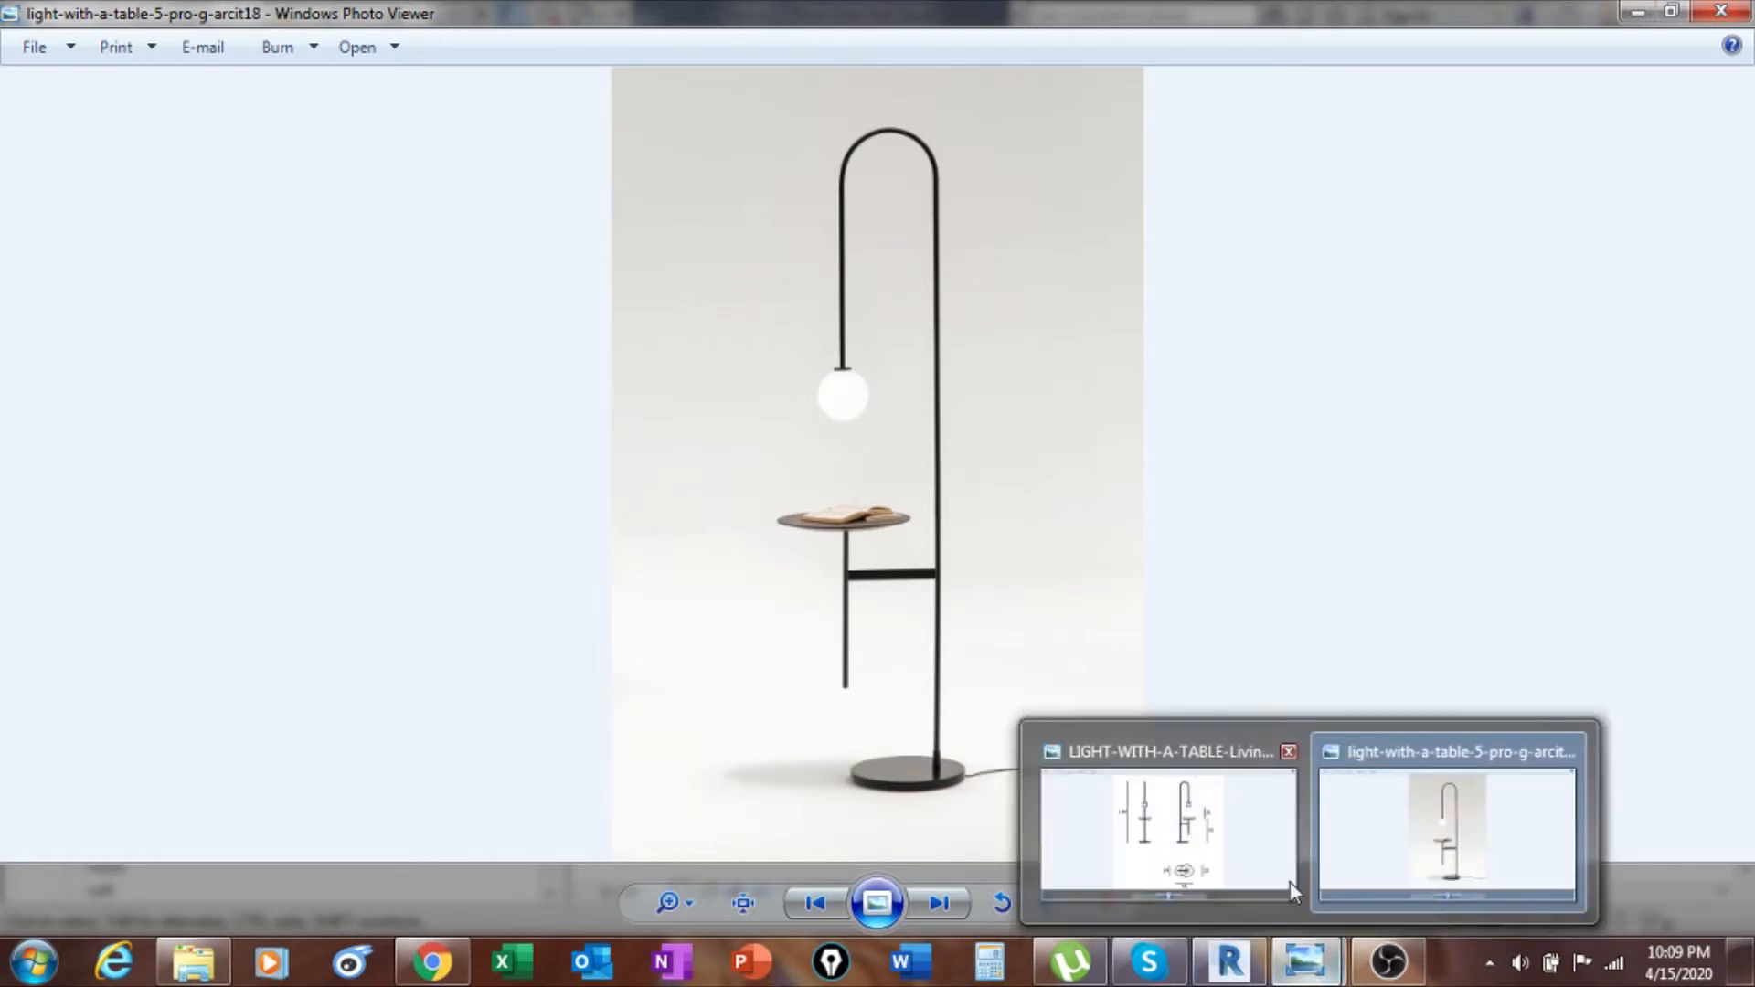
{"action": "left_click", "coordinate": [1196, 753]}
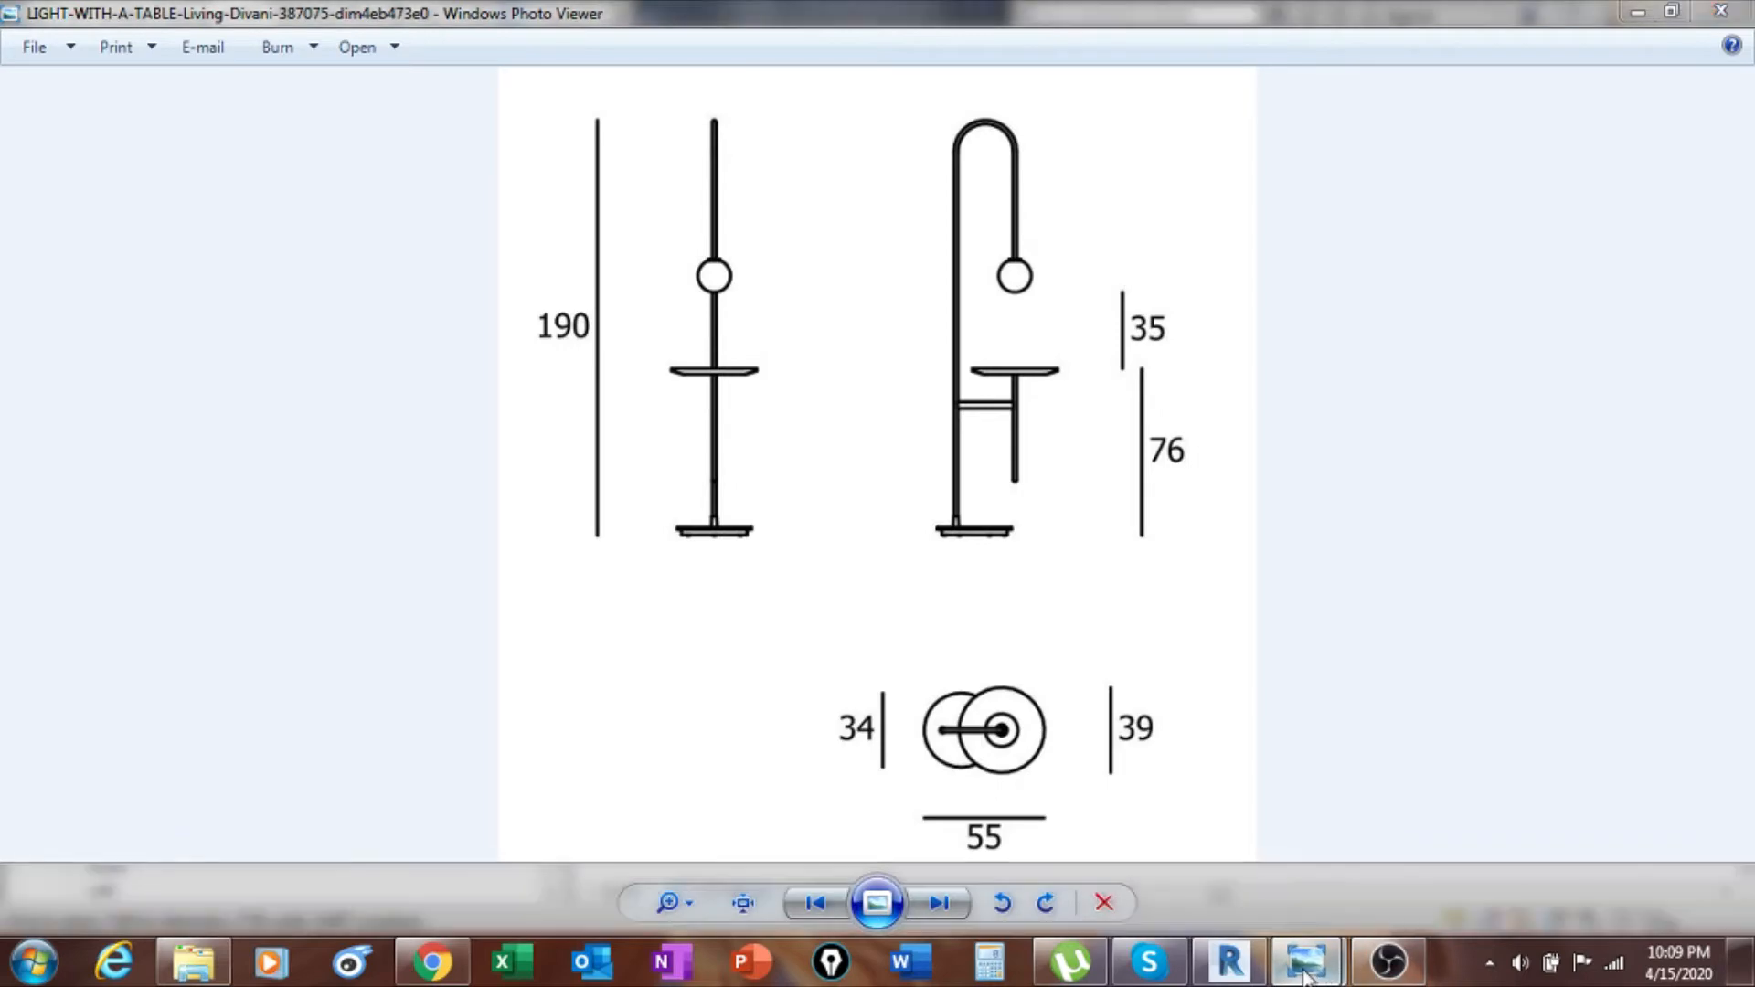
{"action": "mouse_move", "coordinate": [1306, 962]}
{"action": "left_click", "coordinate": [1462, 769]}
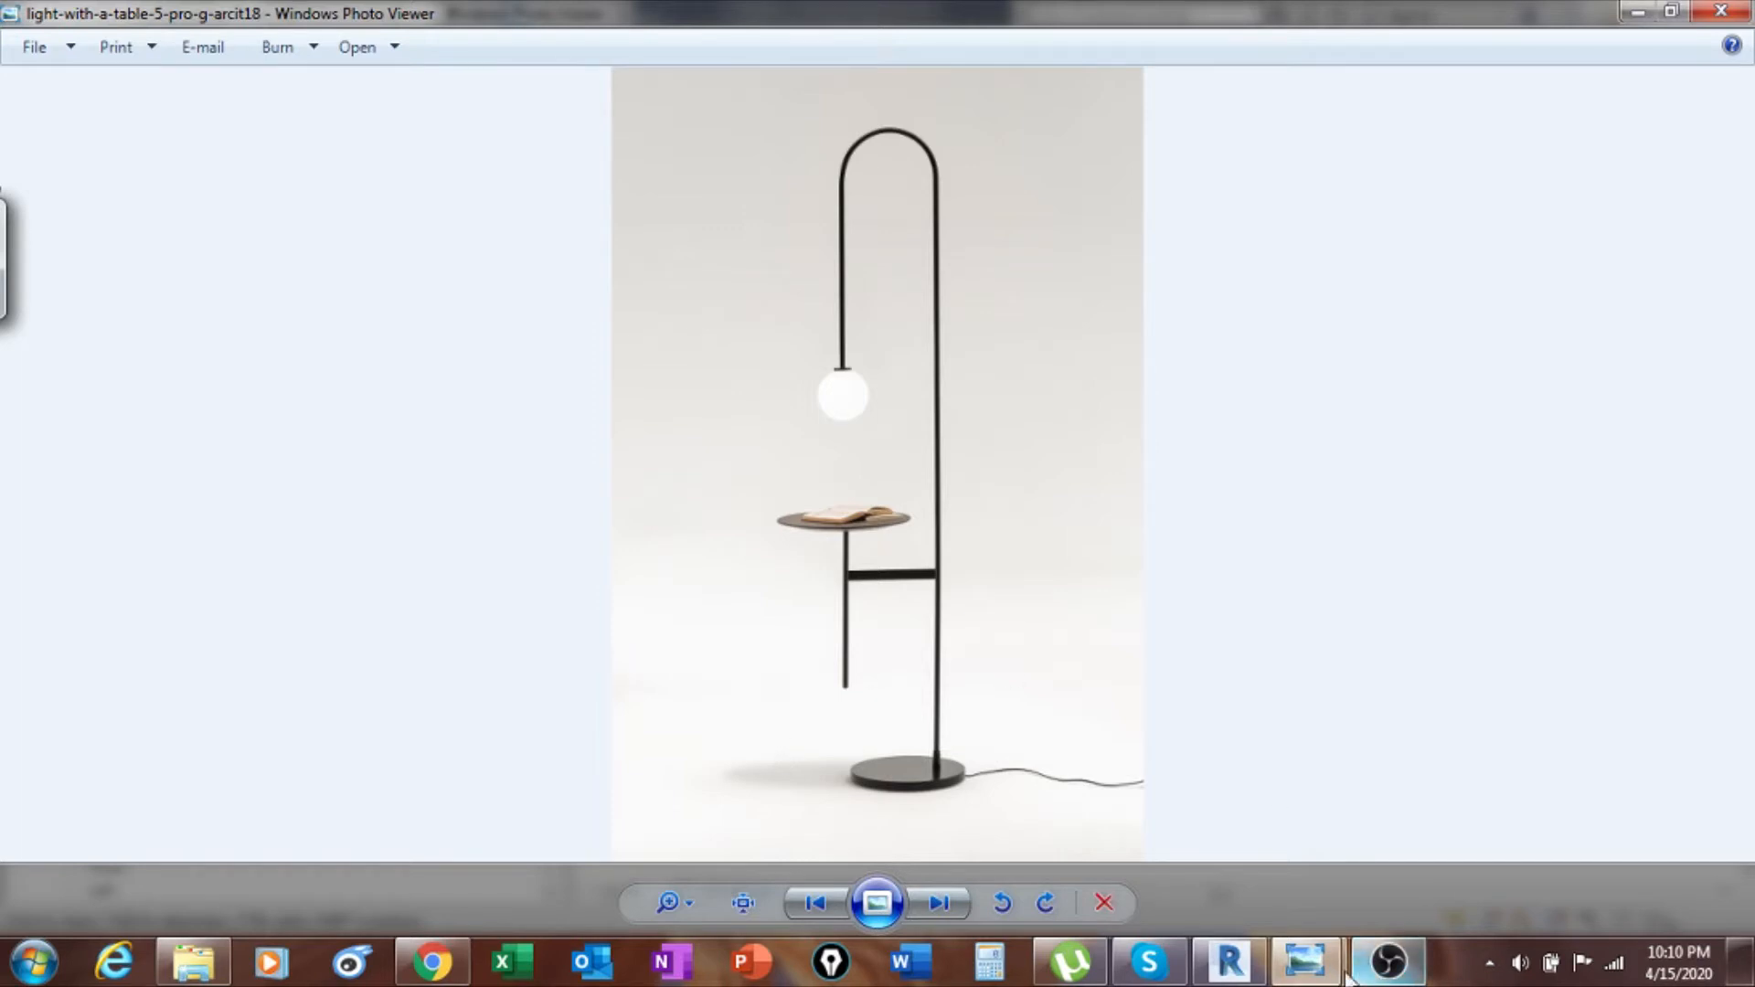
Return to Revit and open the Front elevation view.
{"action": "left_click", "coordinate": [1232, 965]}
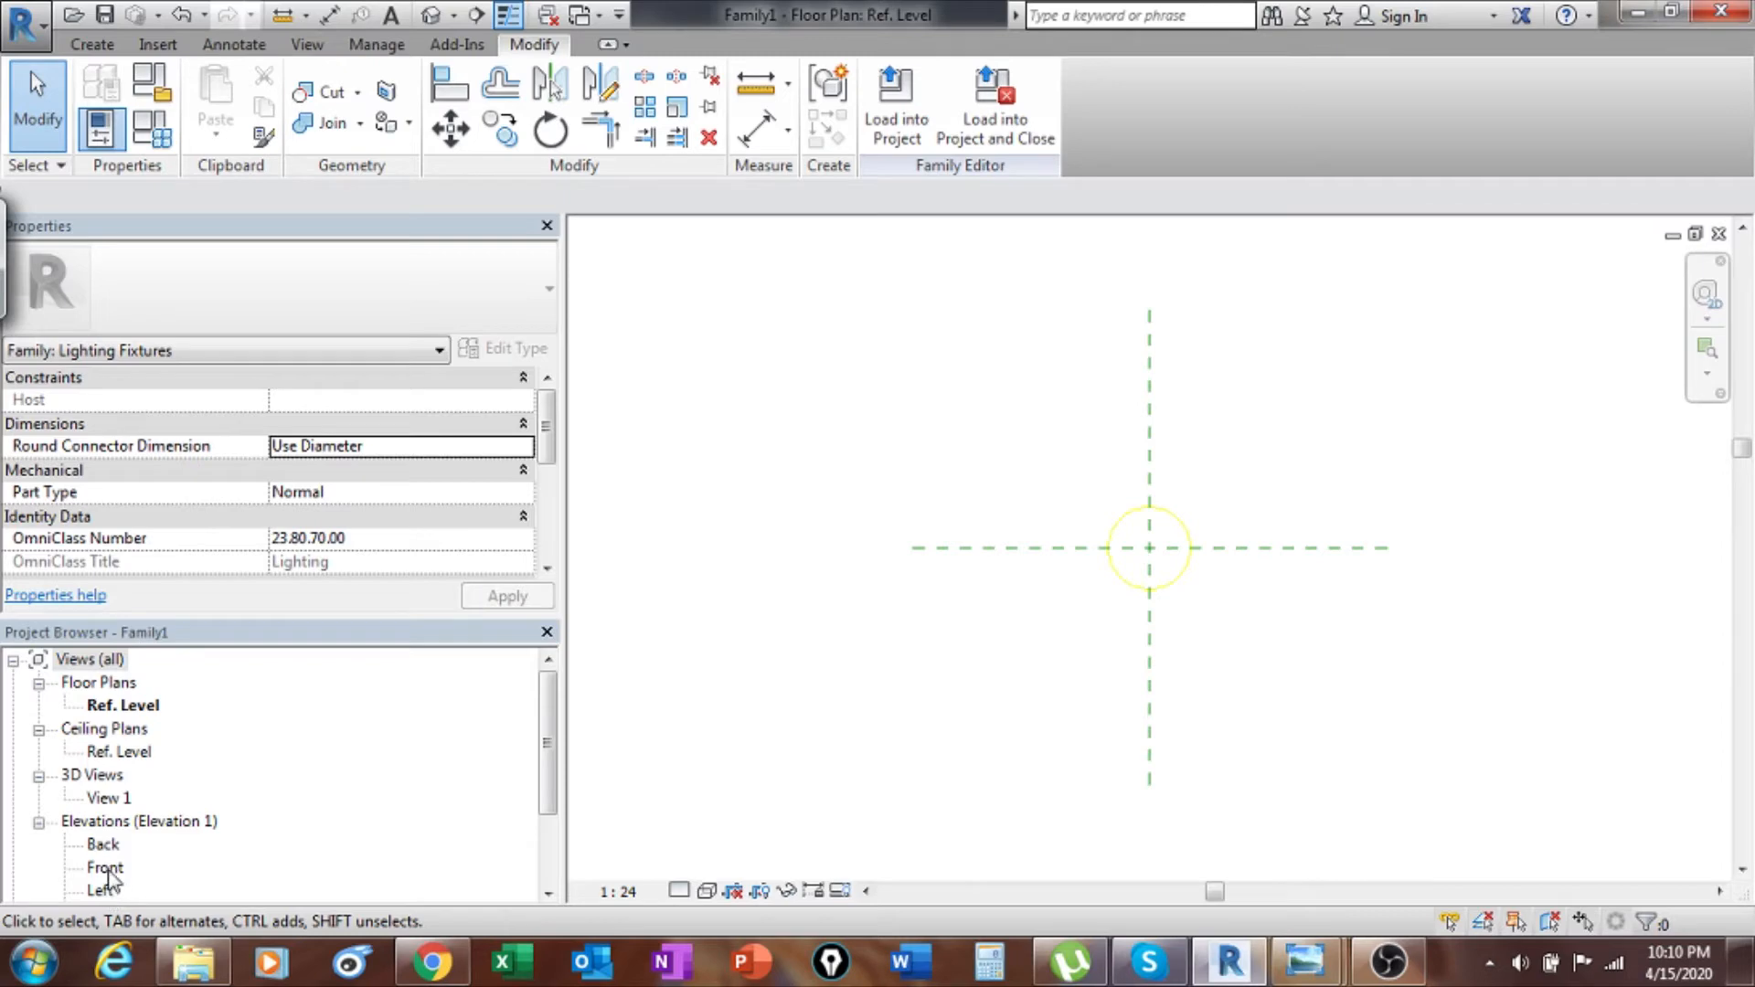
{"action": "double_click", "coordinate": [105, 868]}
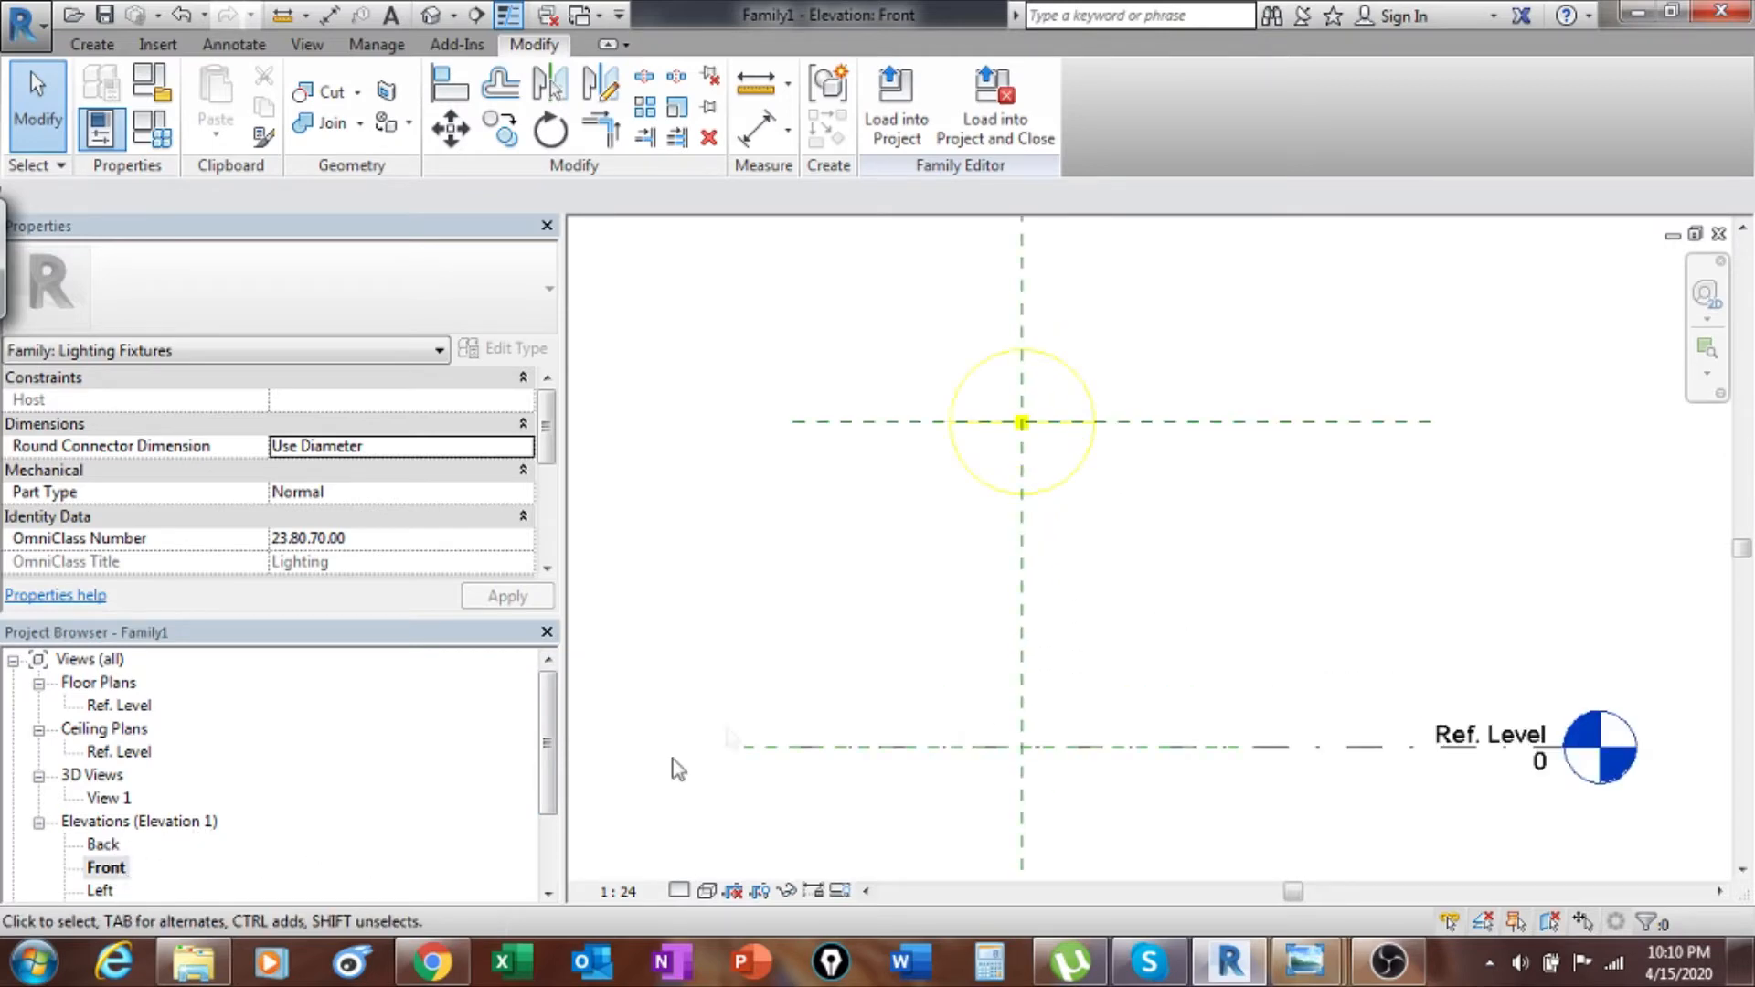
{"action": "middle_click_drag", "start_coordinate": [957, 509], "coordinate": [942, 564]}
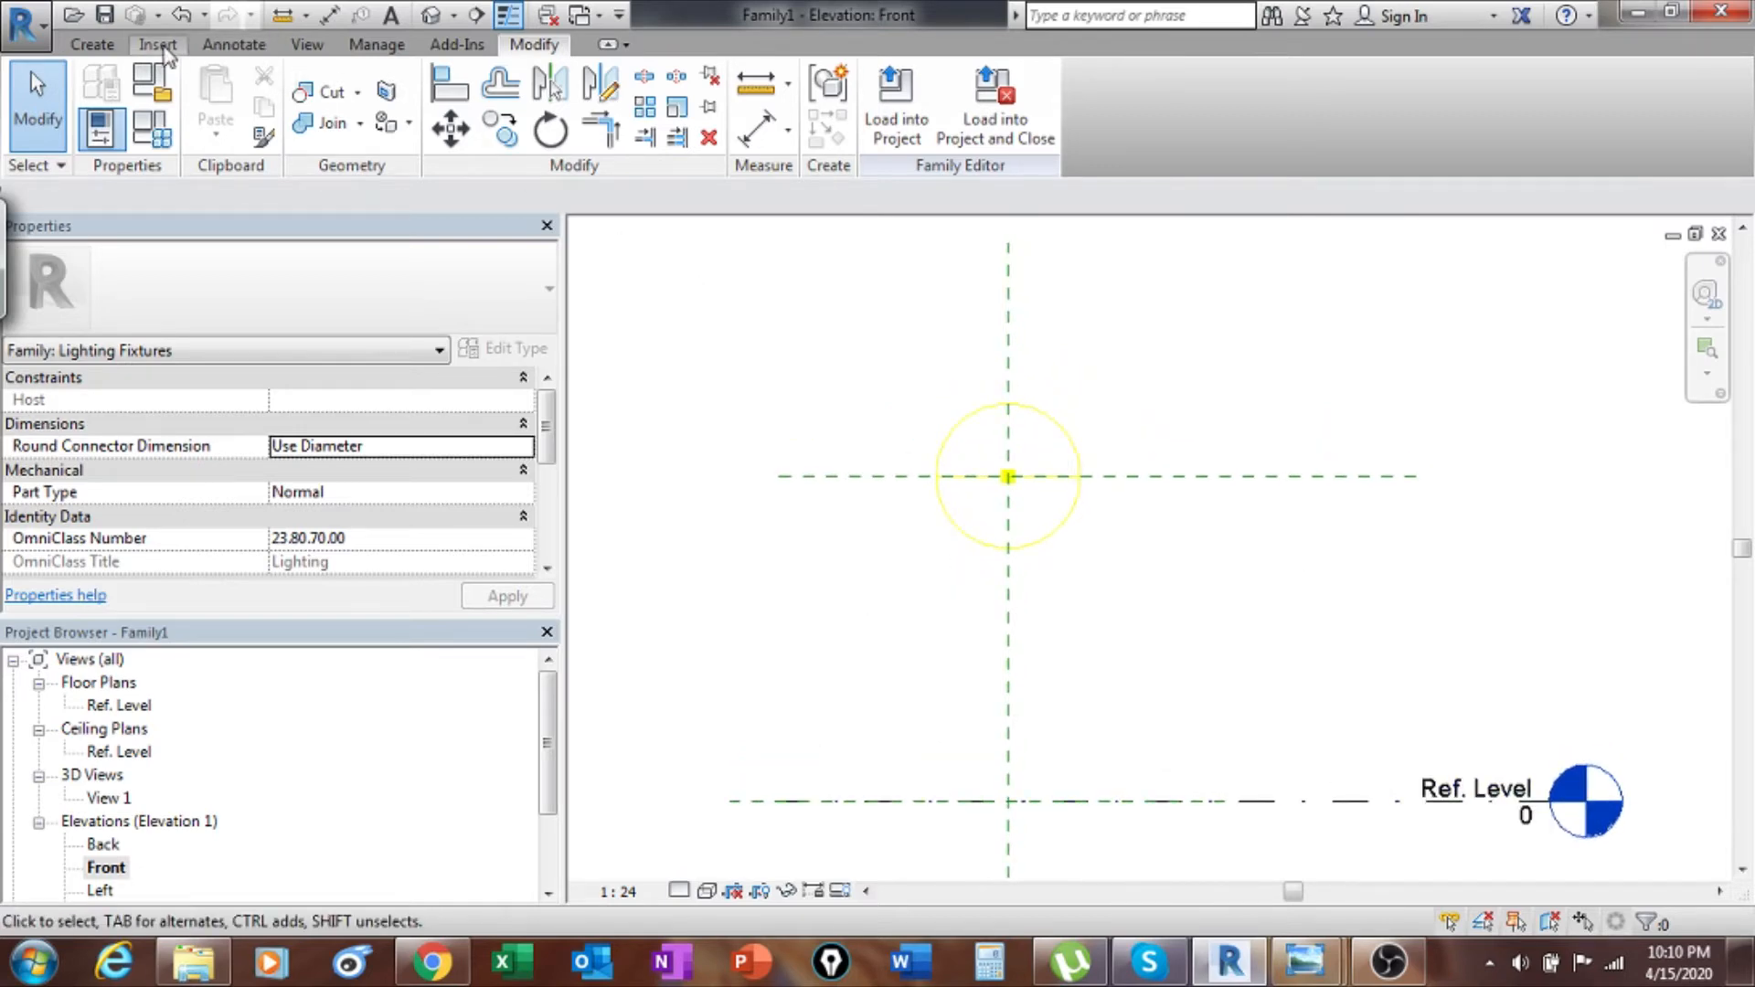
Start an image import and browse from the desktop through 2018 new projects, revit, archi and families to the Living Divani light's references folder.
{"action": "left_click", "coordinate": [164, 47]}
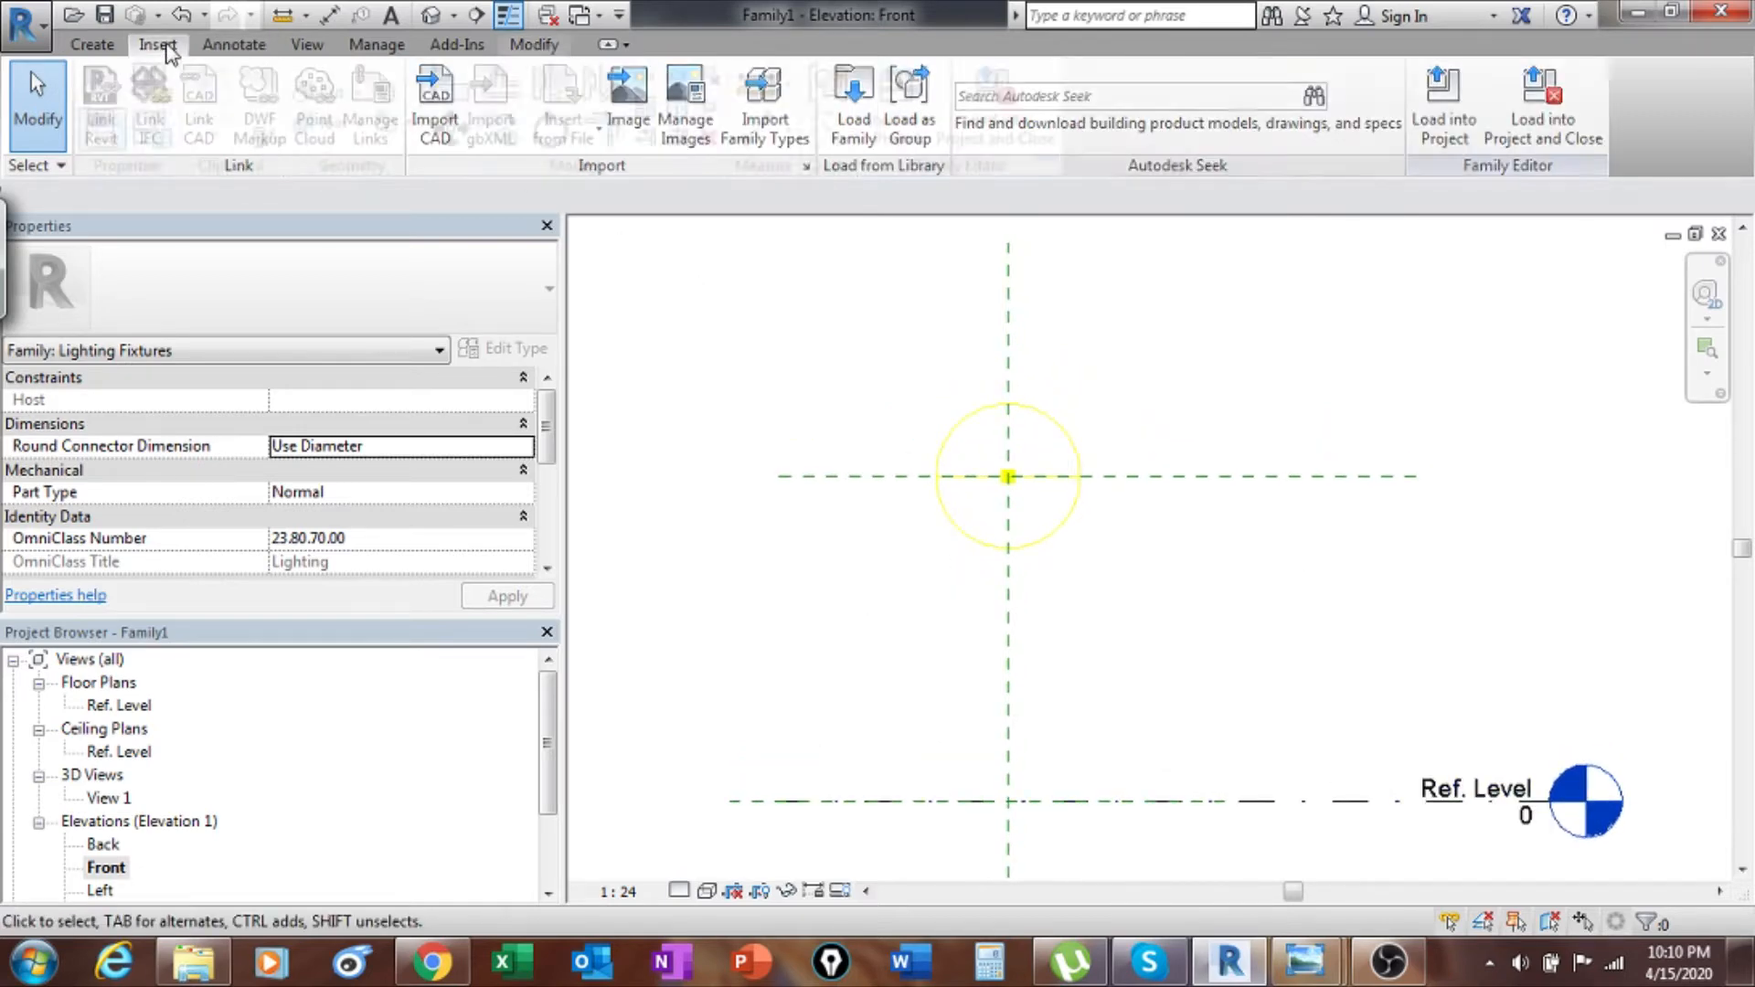
{"action": "left_click", "coordinate": [622, 105]}
{"action": "left_click", "coordinate": [1033, 510]}
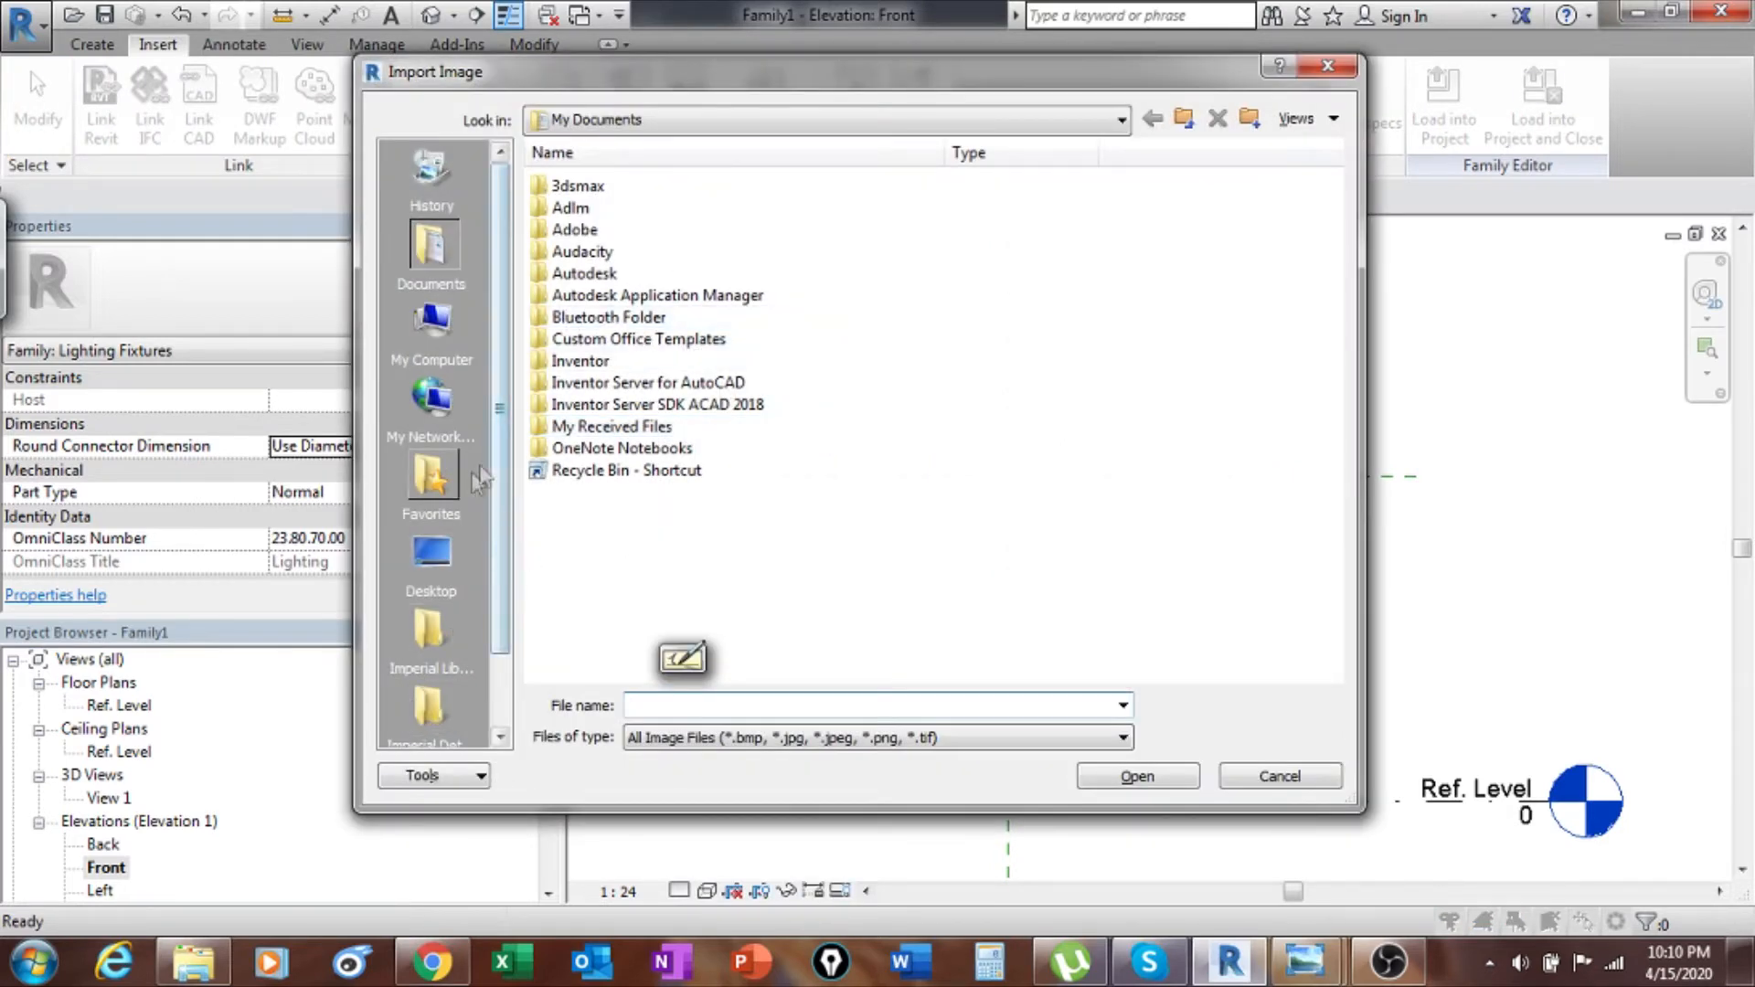
{"action": "left_click", "coordinate": [431, 553]}
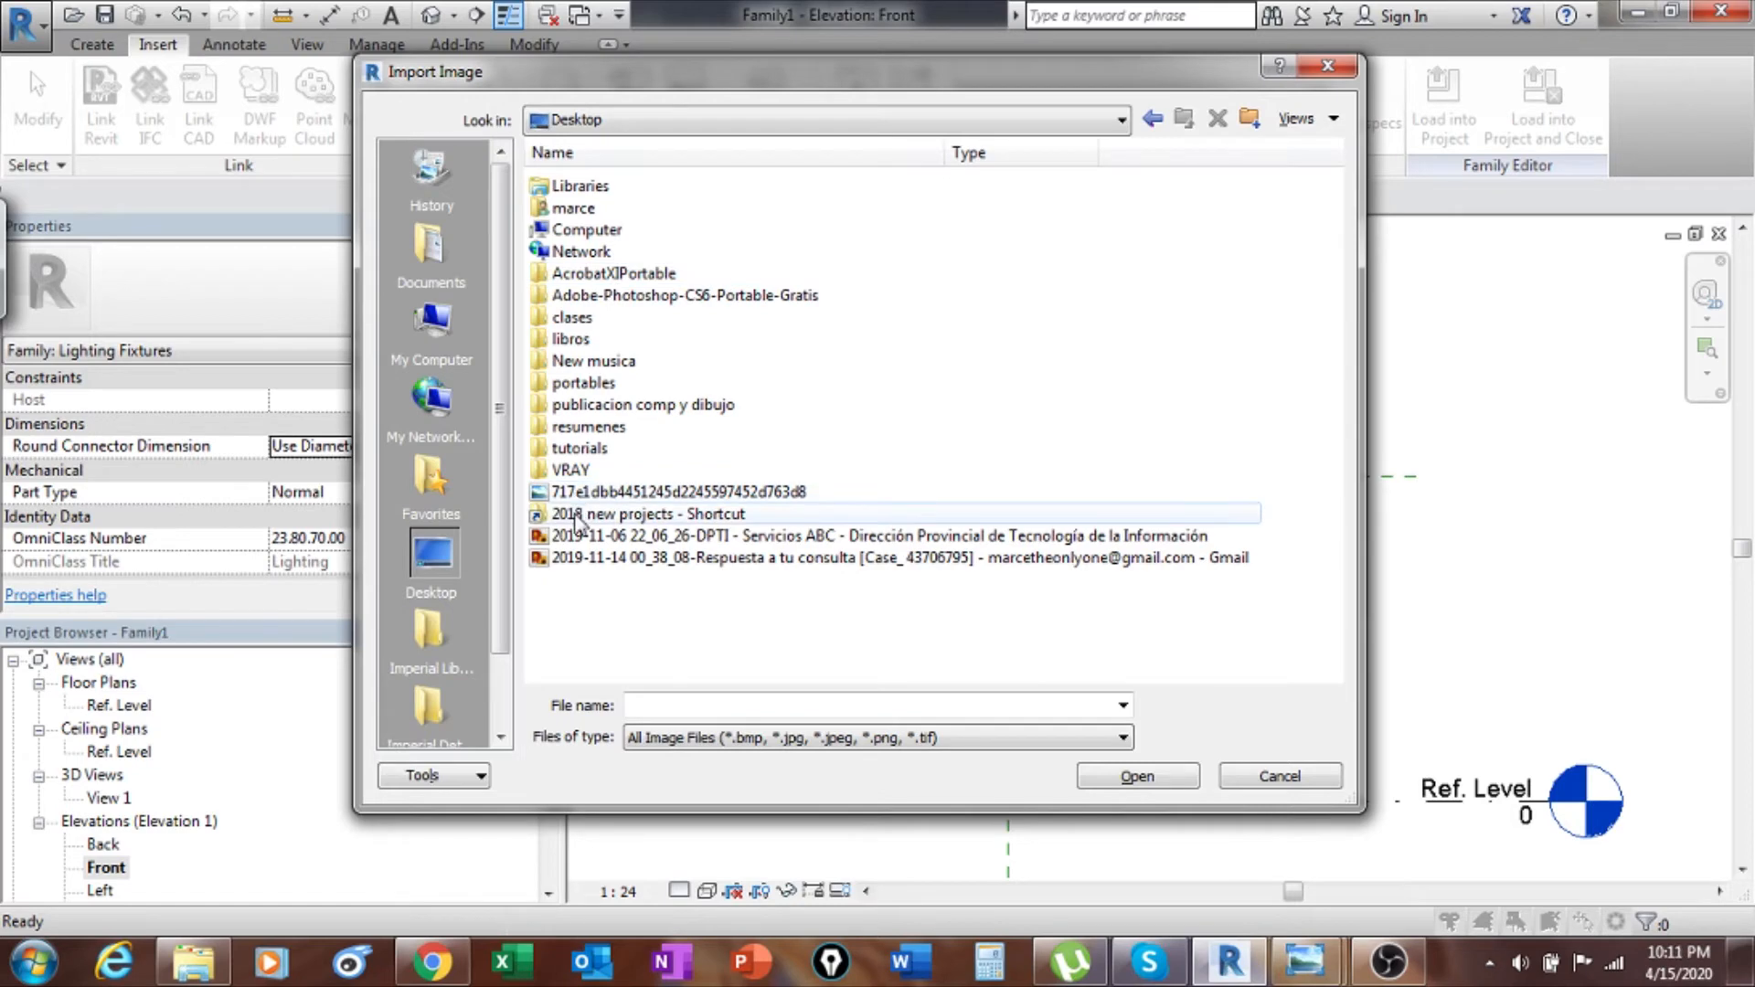
{"action": "double_click", "coordinate": [578, 516]}
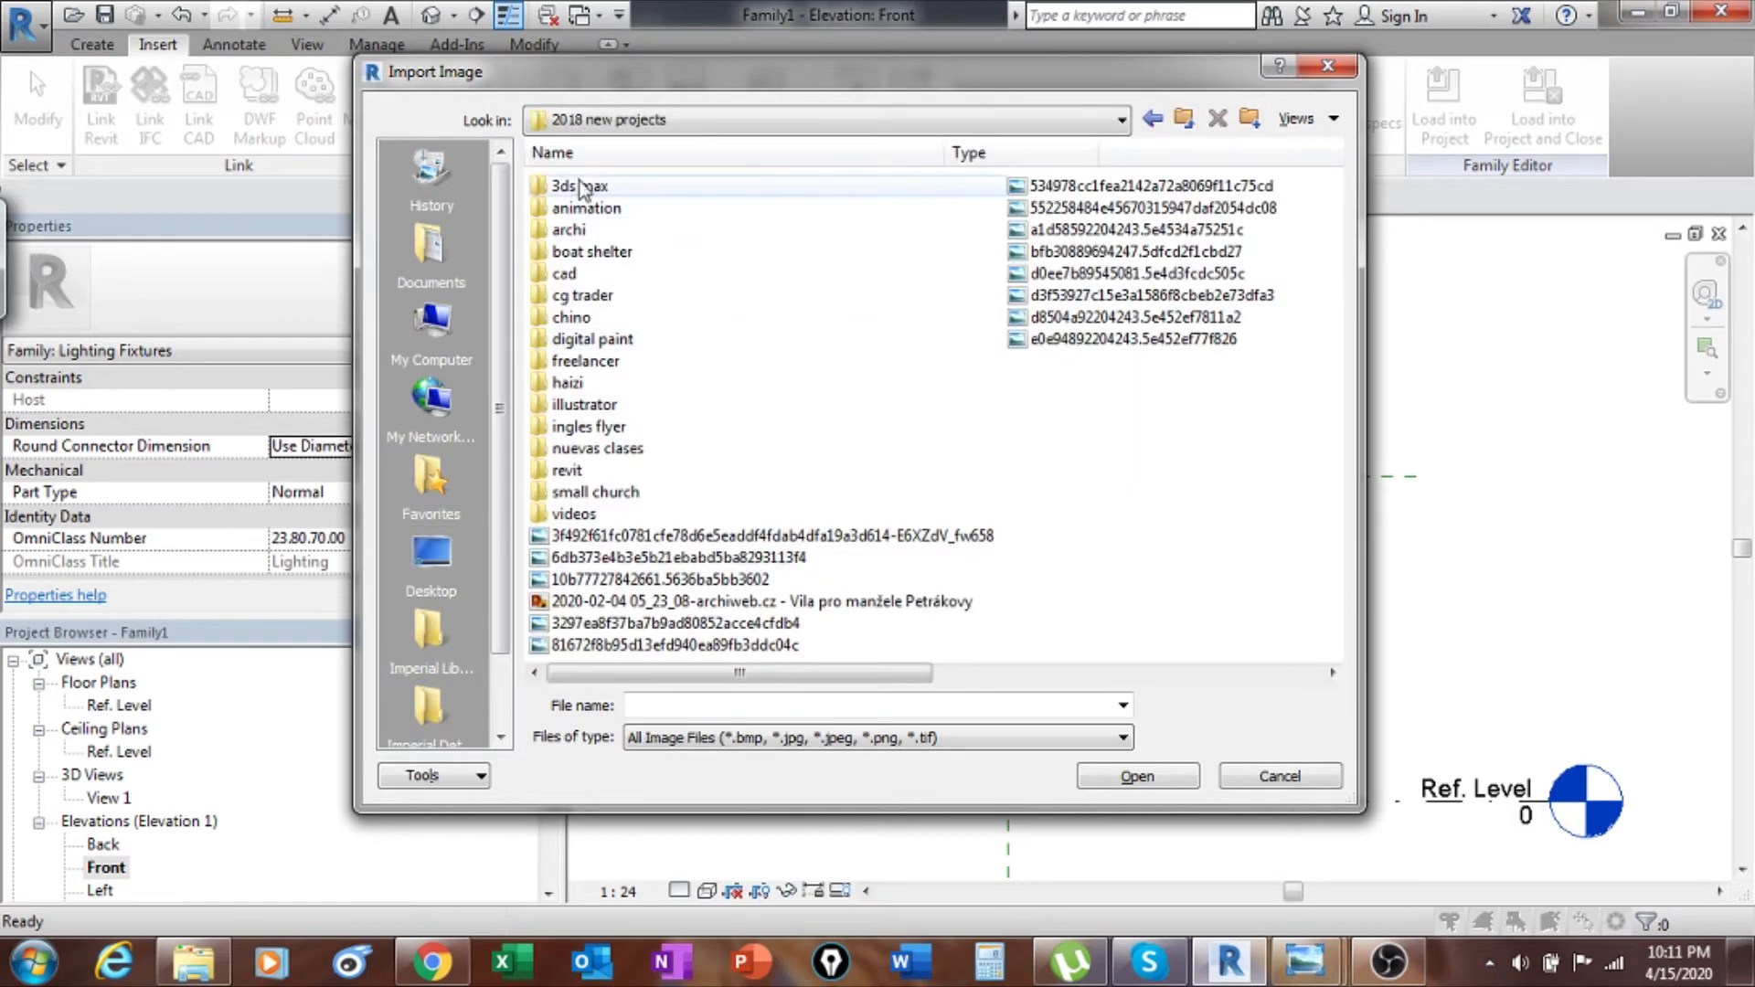
{"action": "double_click", "coordinate": [575, 229]}
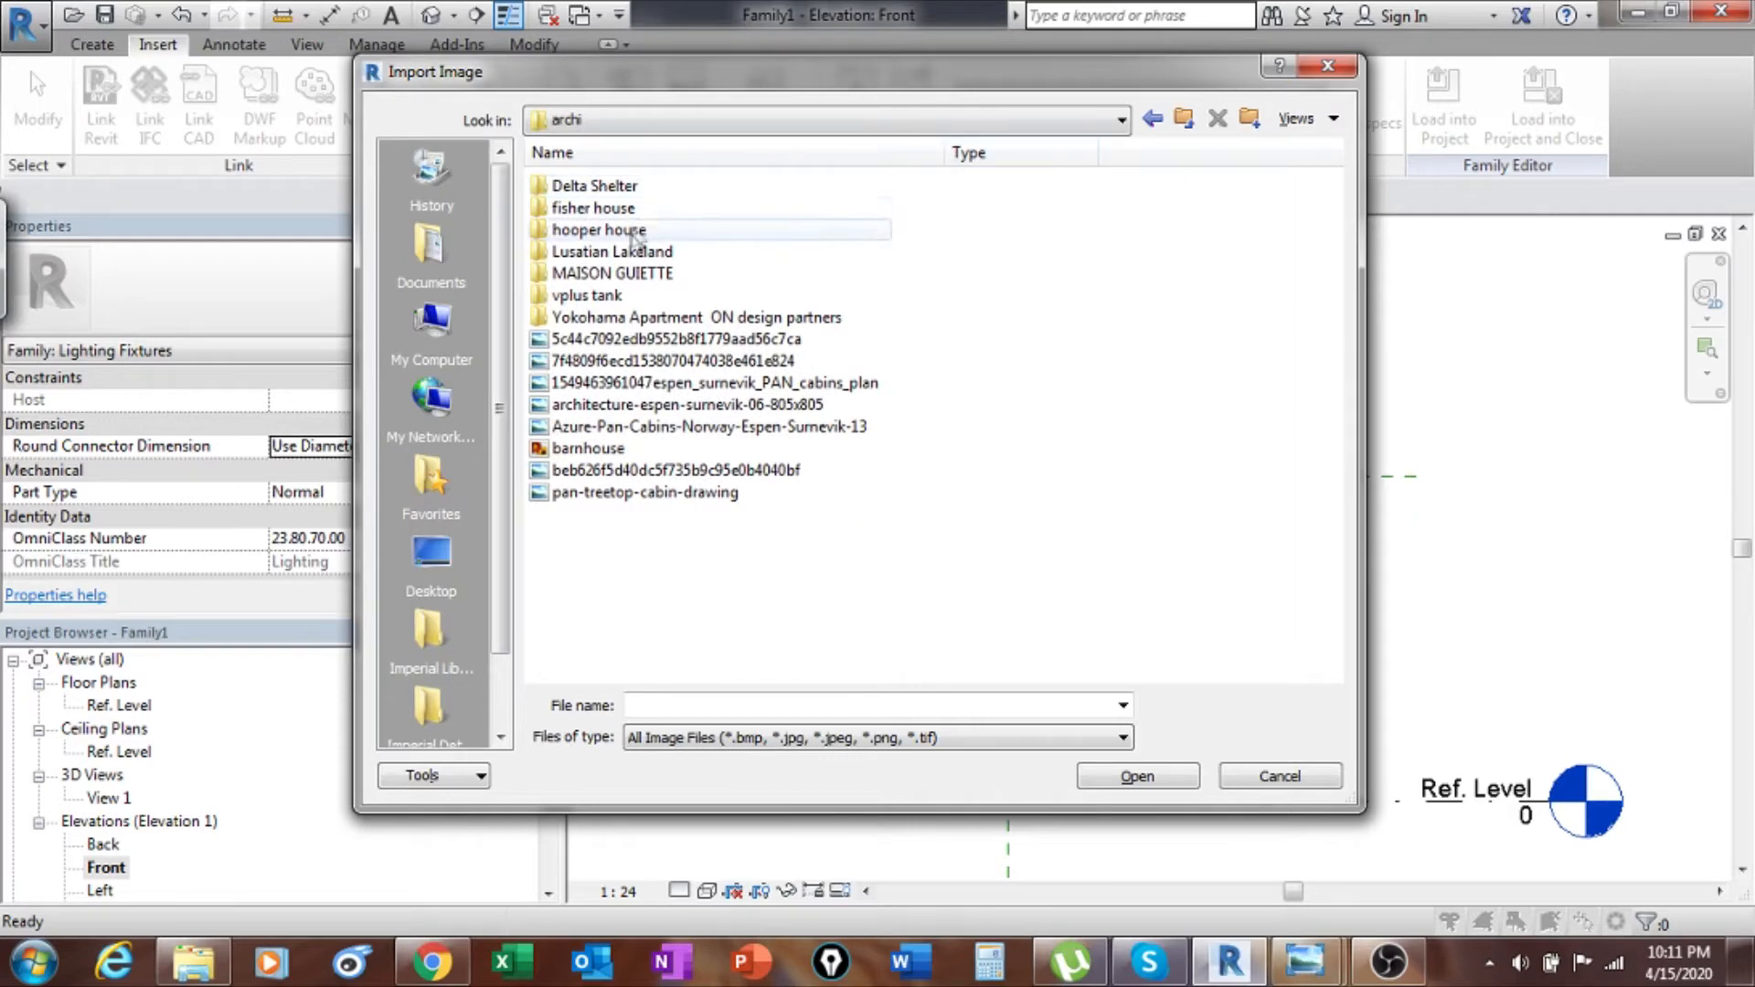
{"action": "left_click", "coordinate": [1179, 115]}
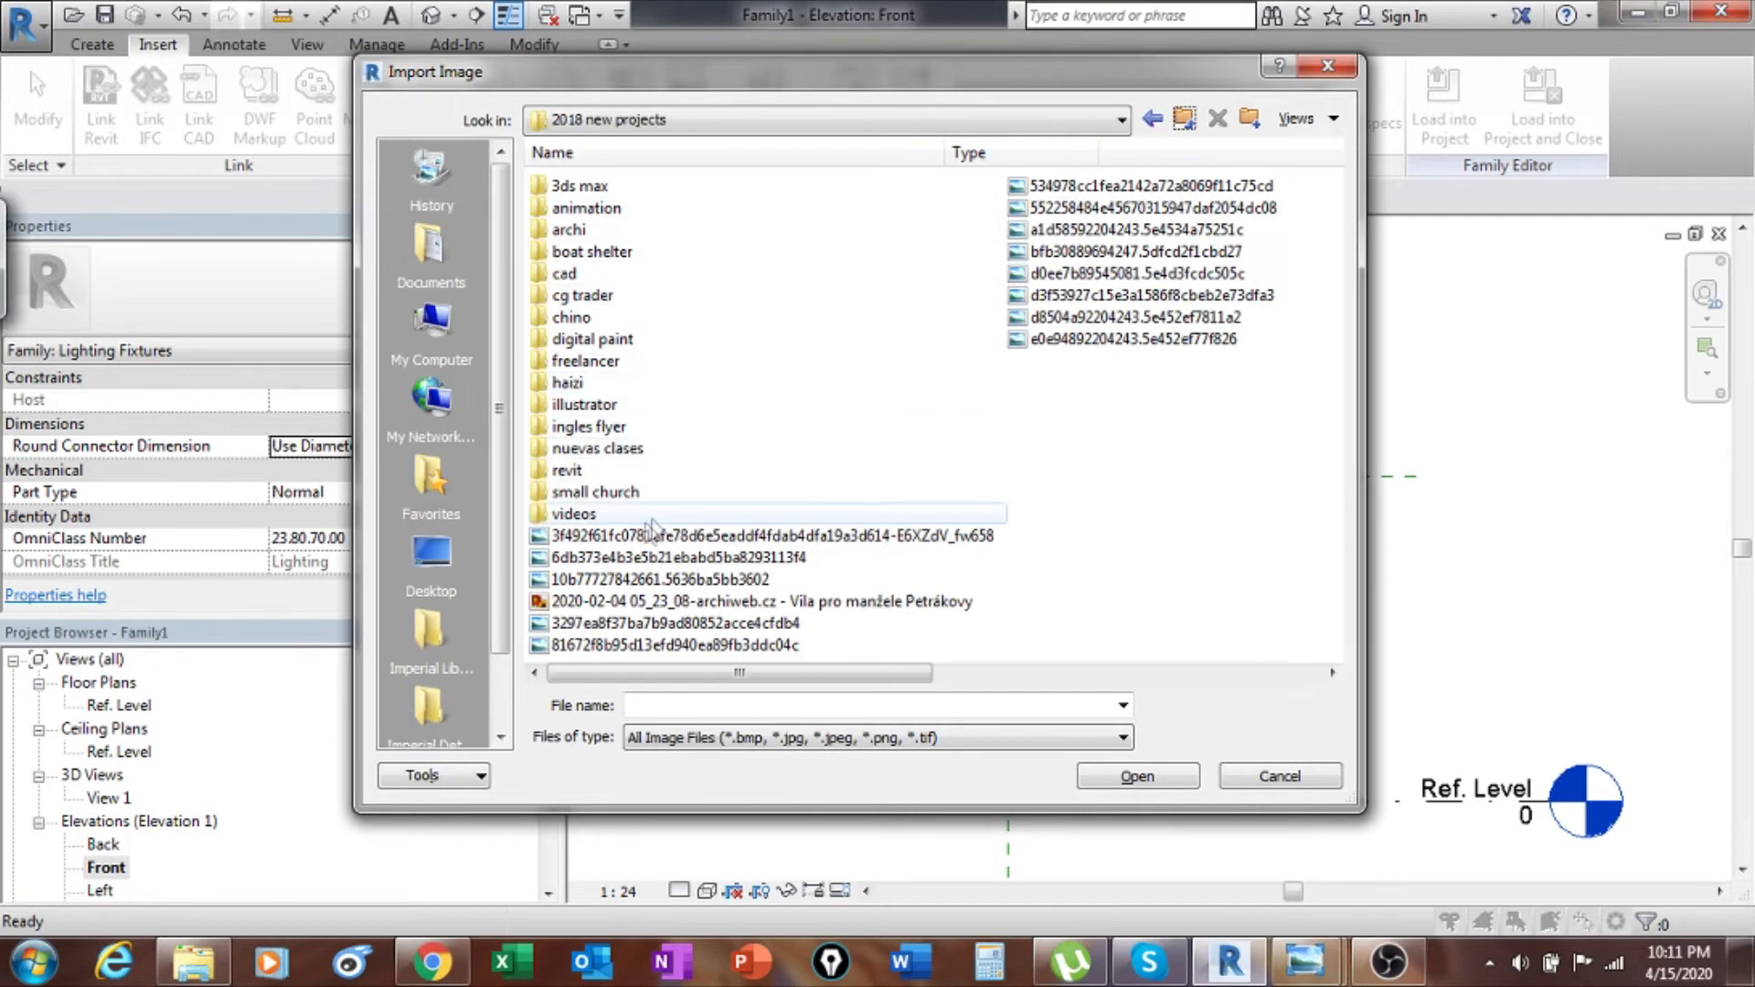
{"action": "double_click", "coordinate": [573, 469]}
{"action": "double_click", "coordinate": [576, 185]}
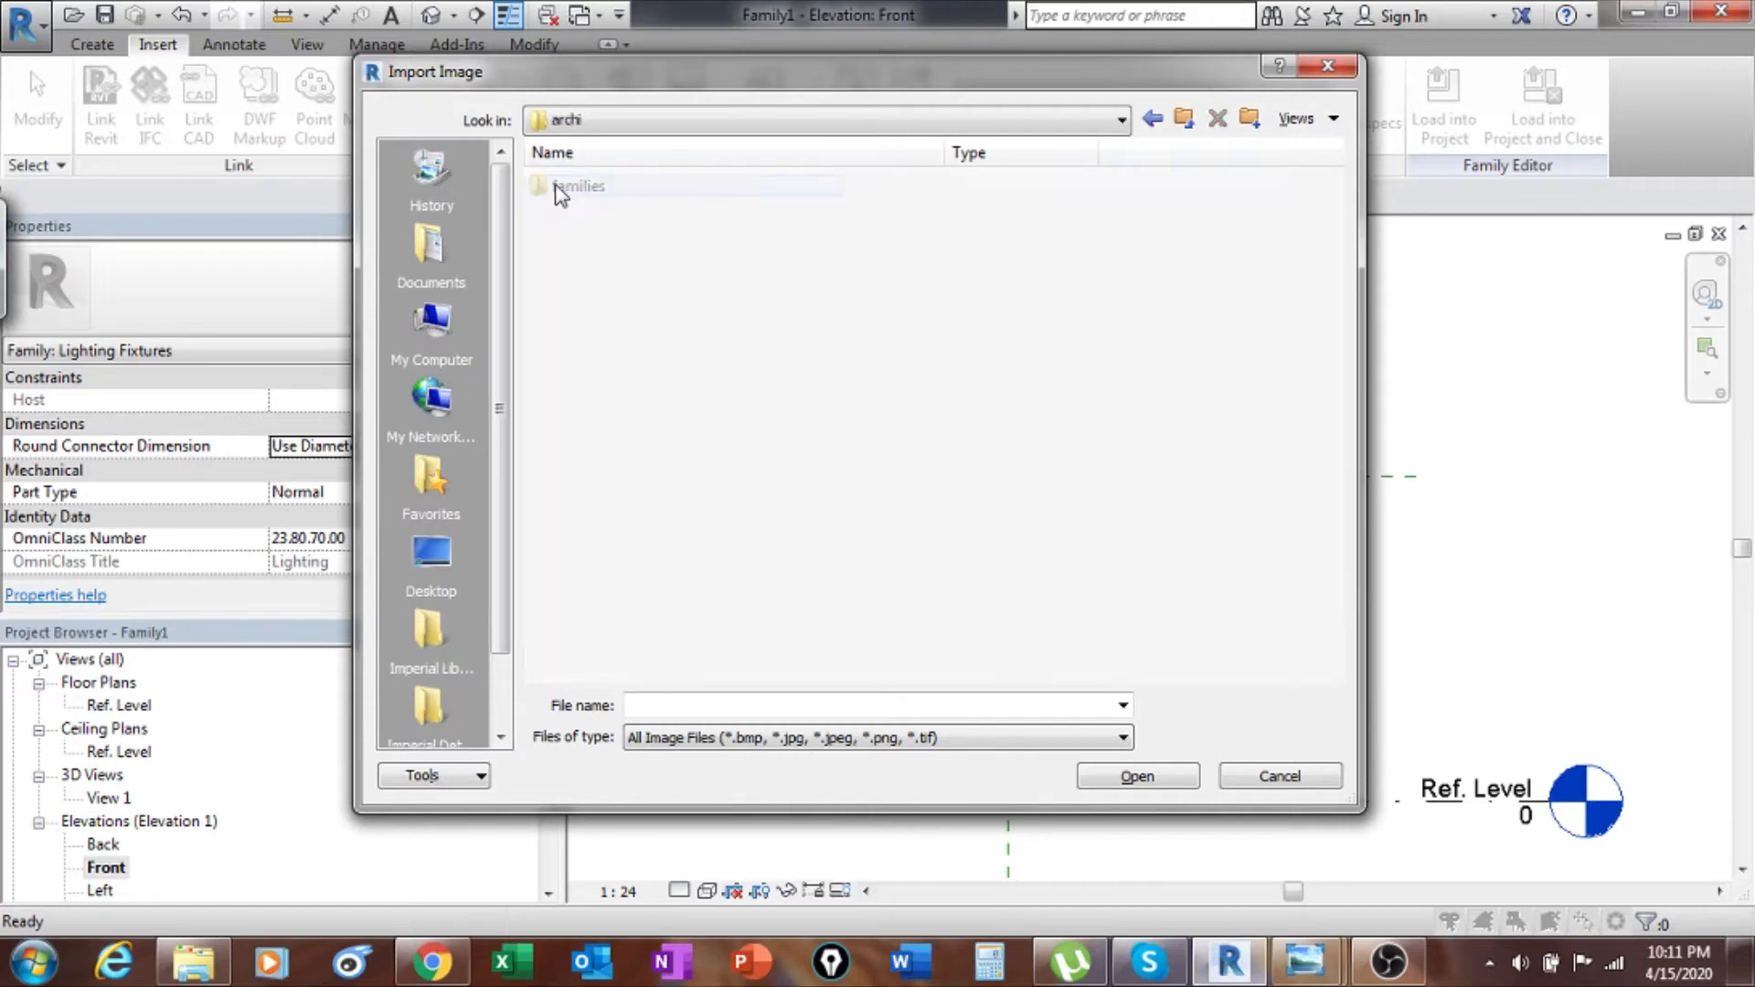
{"action": "double_click", "coordinate": [581, 187]}
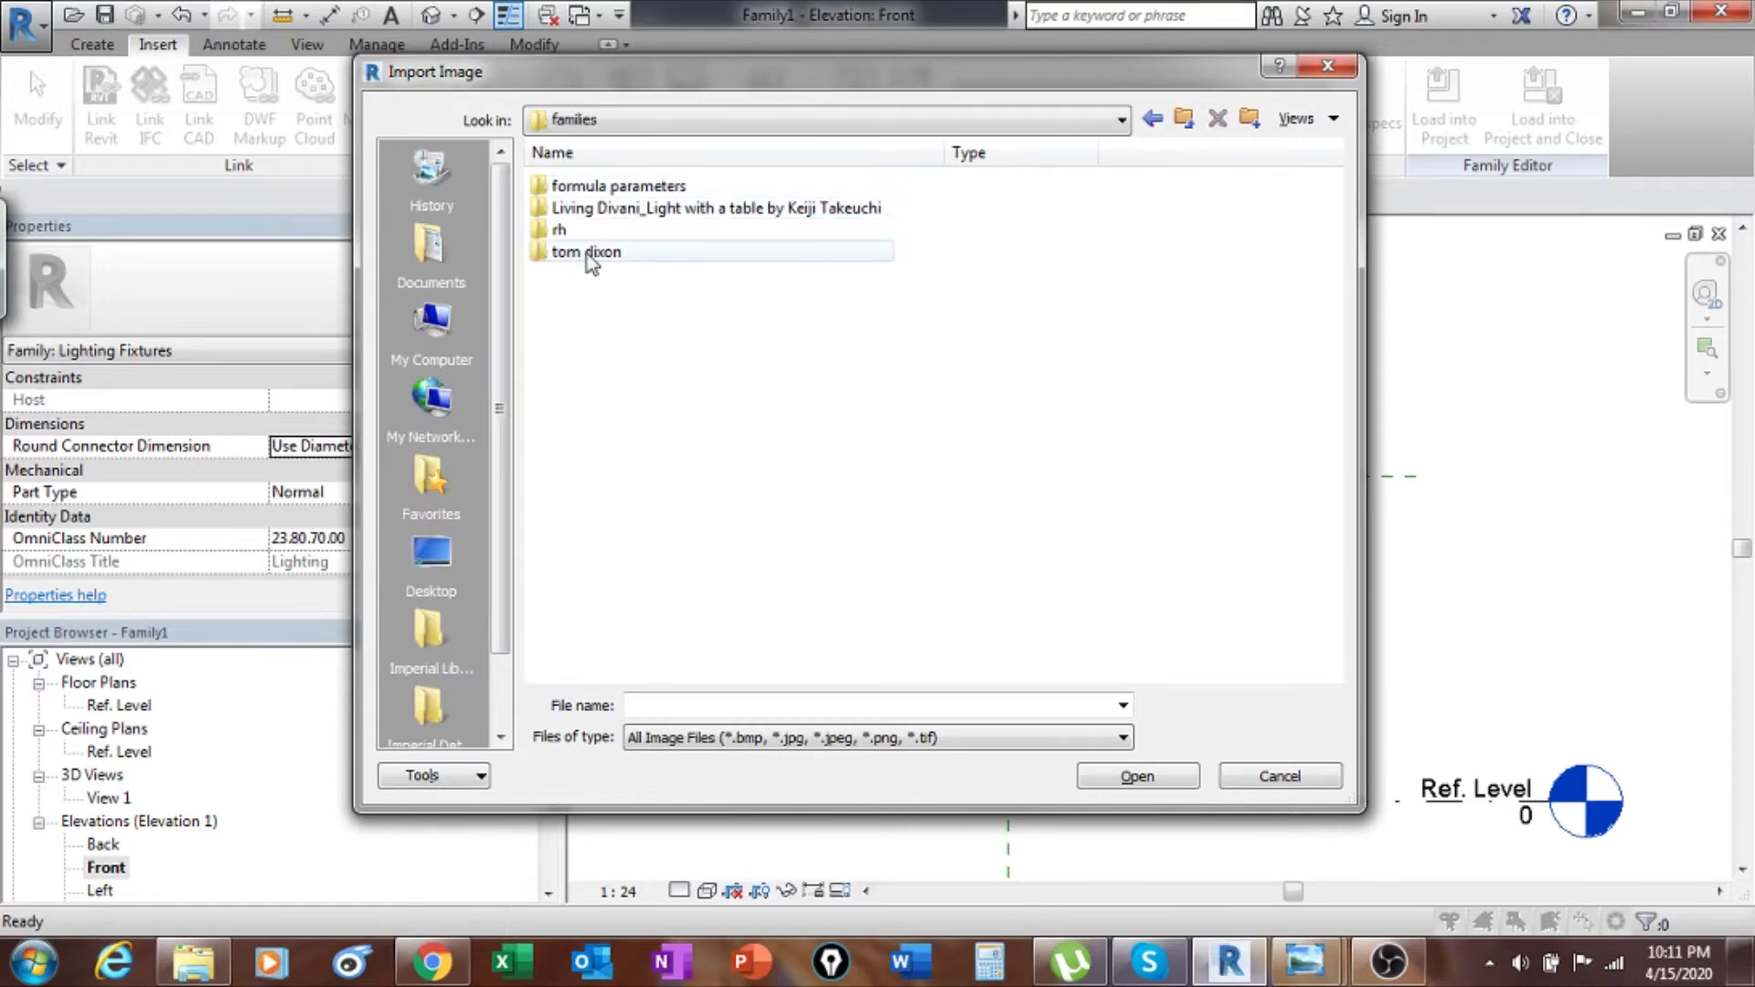
{"action": "double_click", "coordinate": [631, 207]}
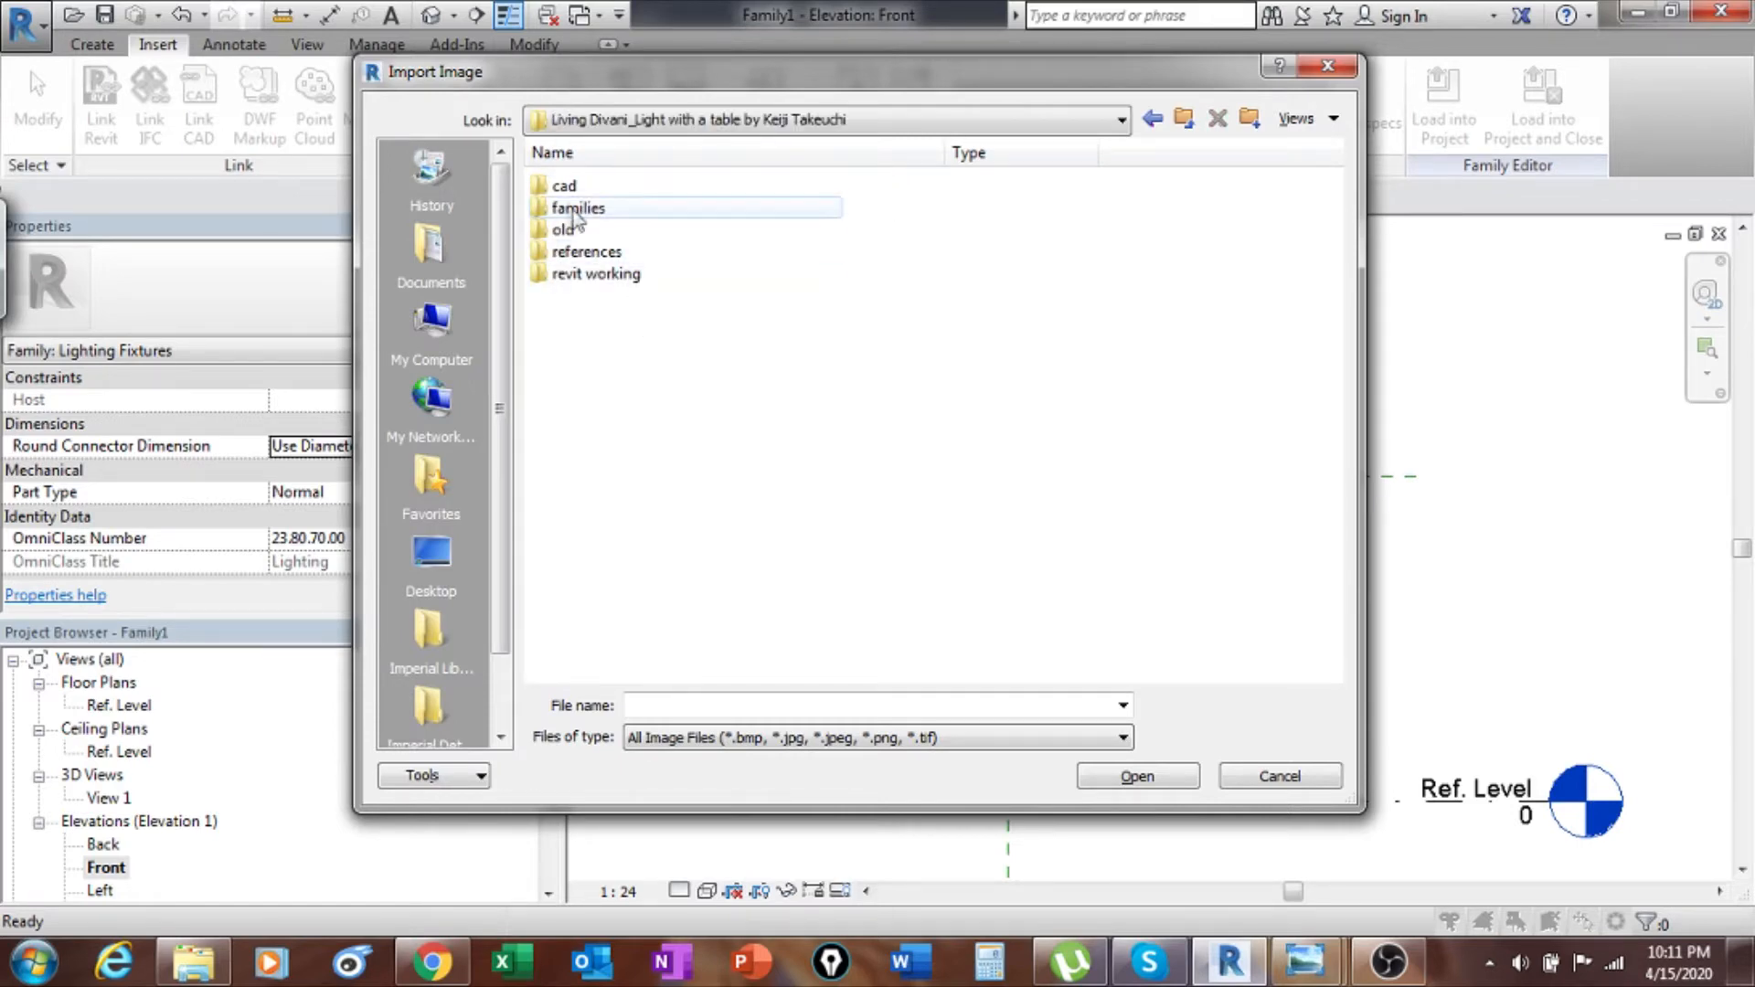
{"action": "double_click", "coordinate": [609, 254]}
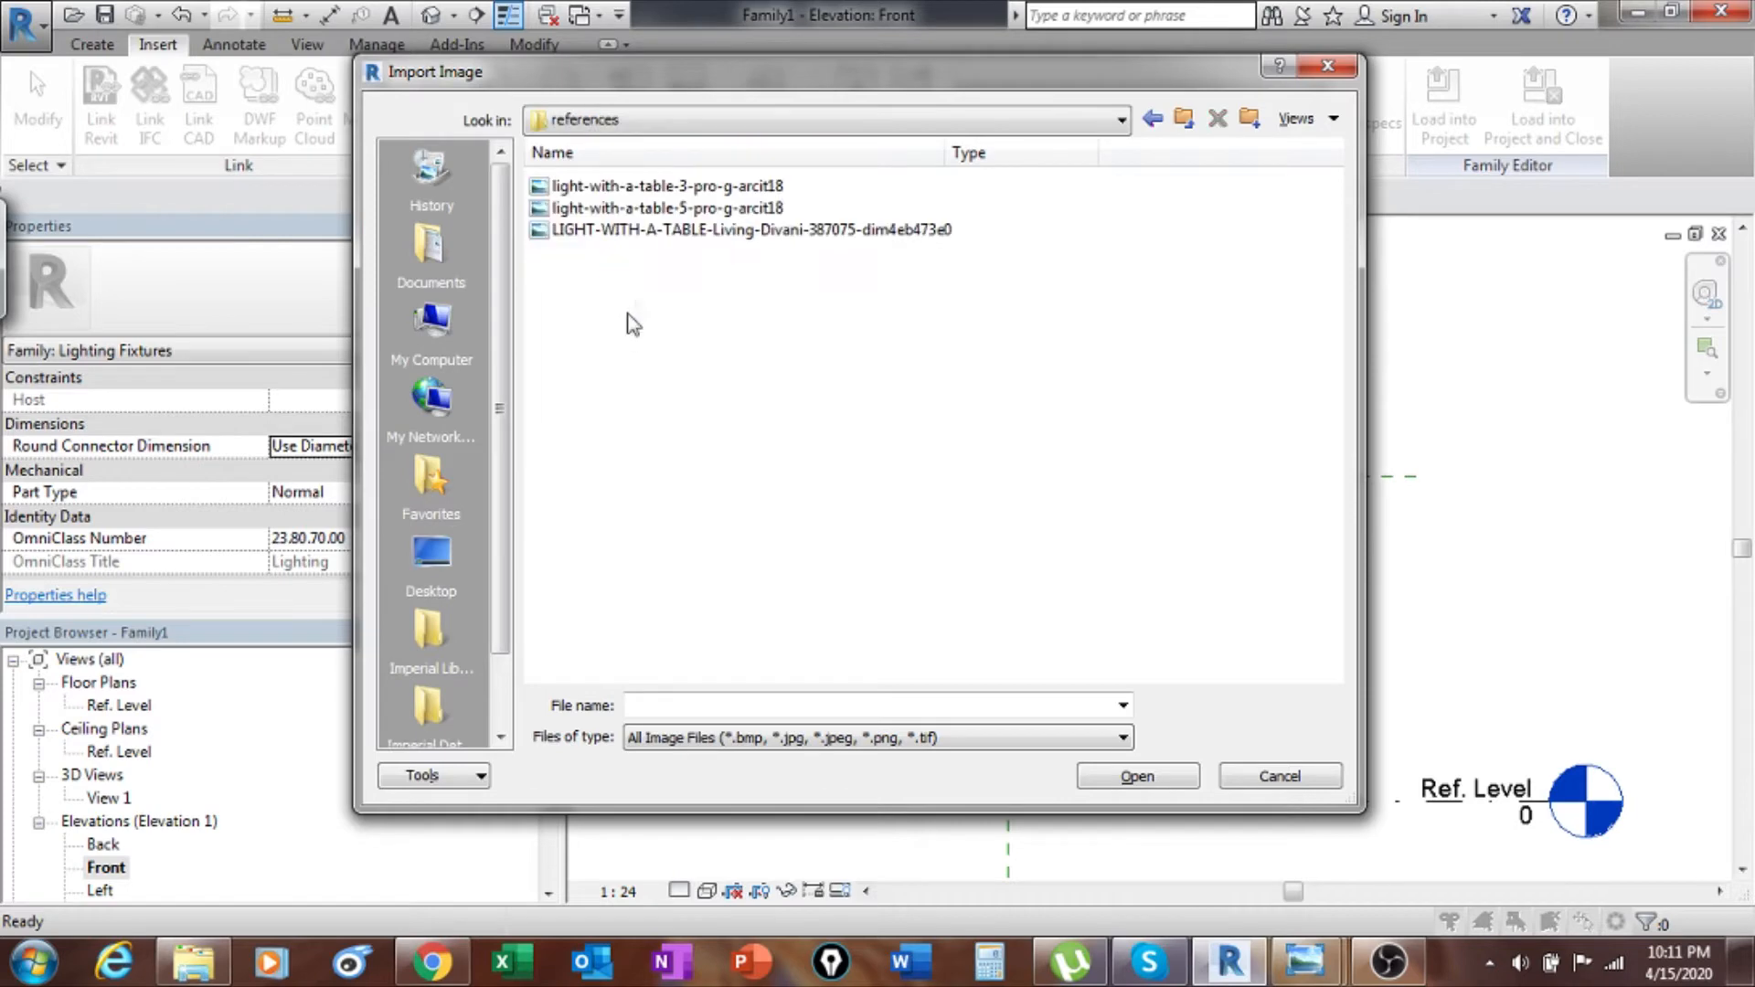
Show the files as thumbnails, import light-with-a-table-5-pro-g-arcit18, and place it on the vertical reference plane just above the light source.
{"action": "left_click", "coordinate": [1328, 118]}
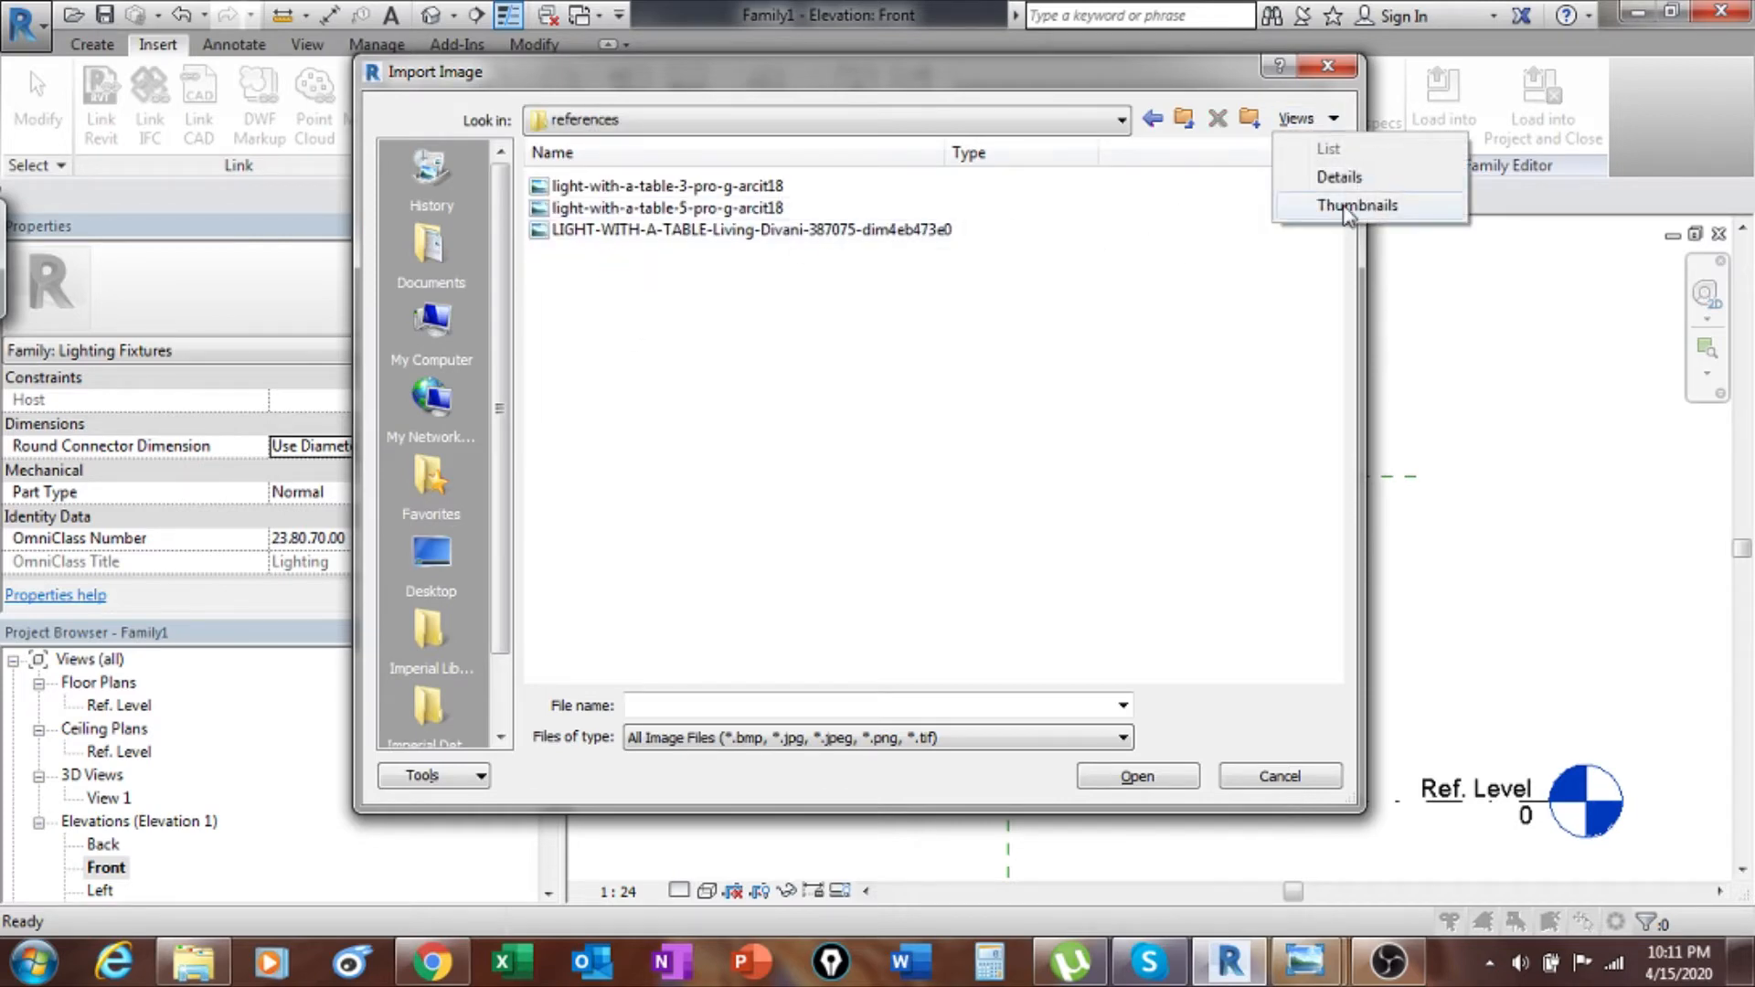
{"action": "left_click", "coordinate": [1340, 206]}
{"action": "left_click", "coordinate": [672, 219]}
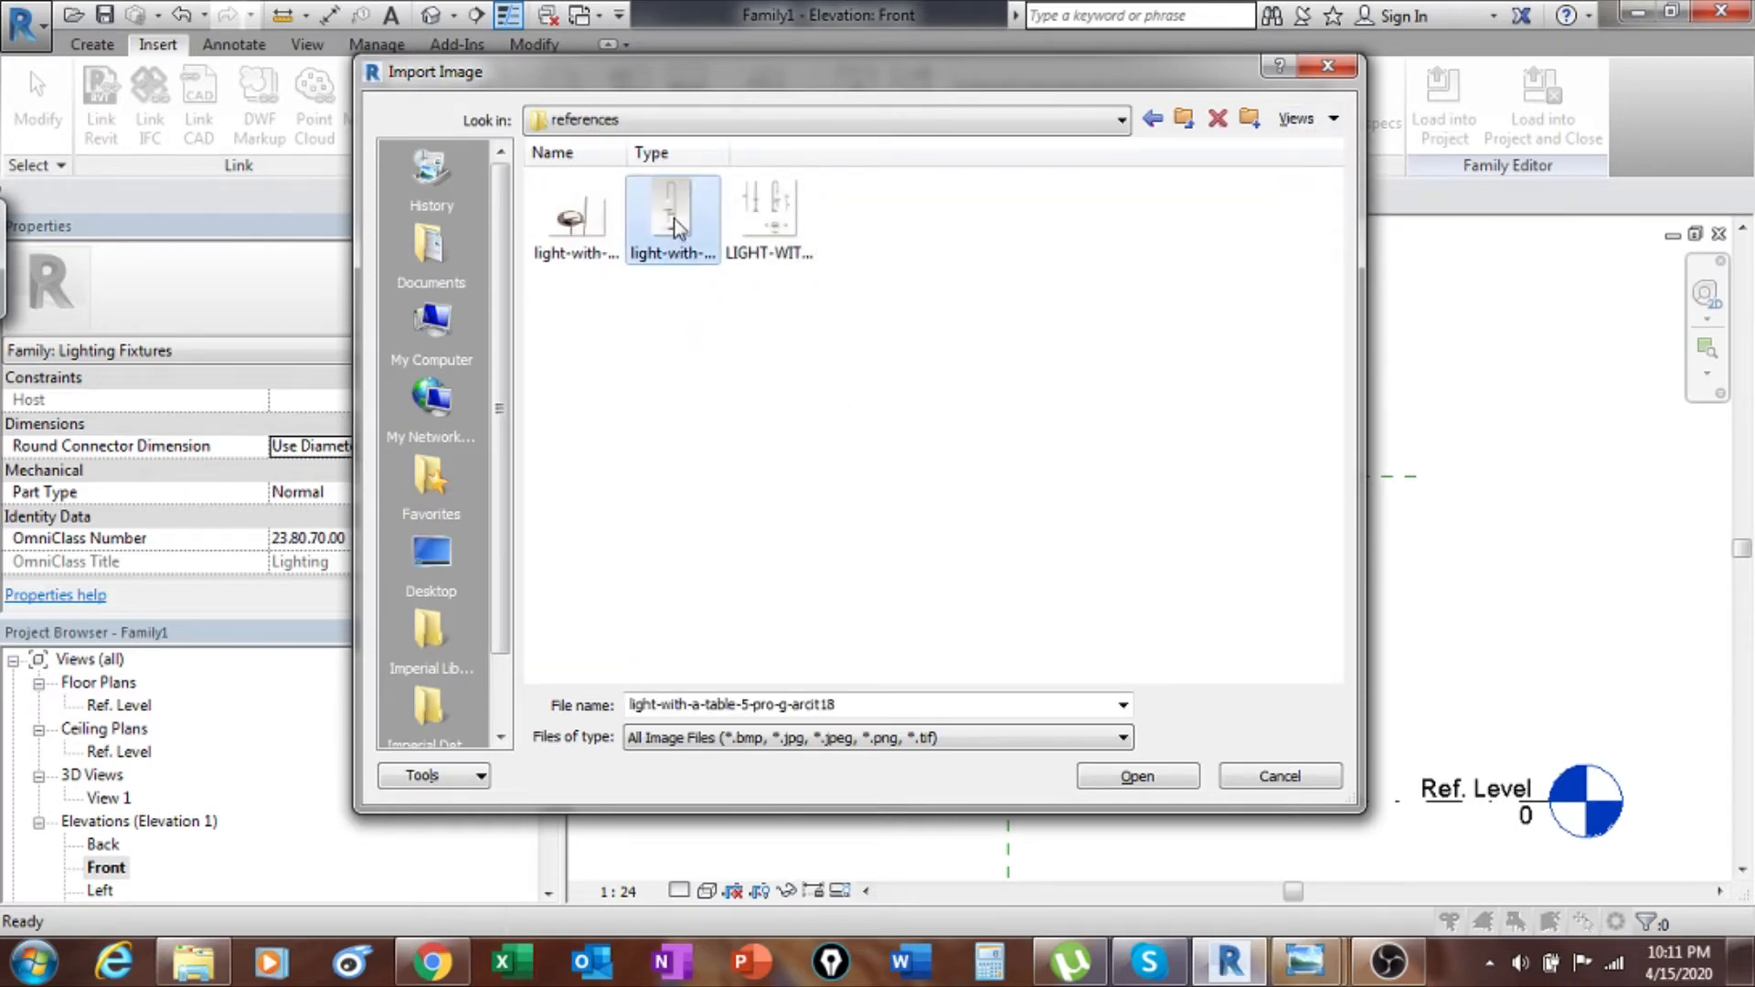
{"action": "left_click", "coordinate": [1139, 776]}
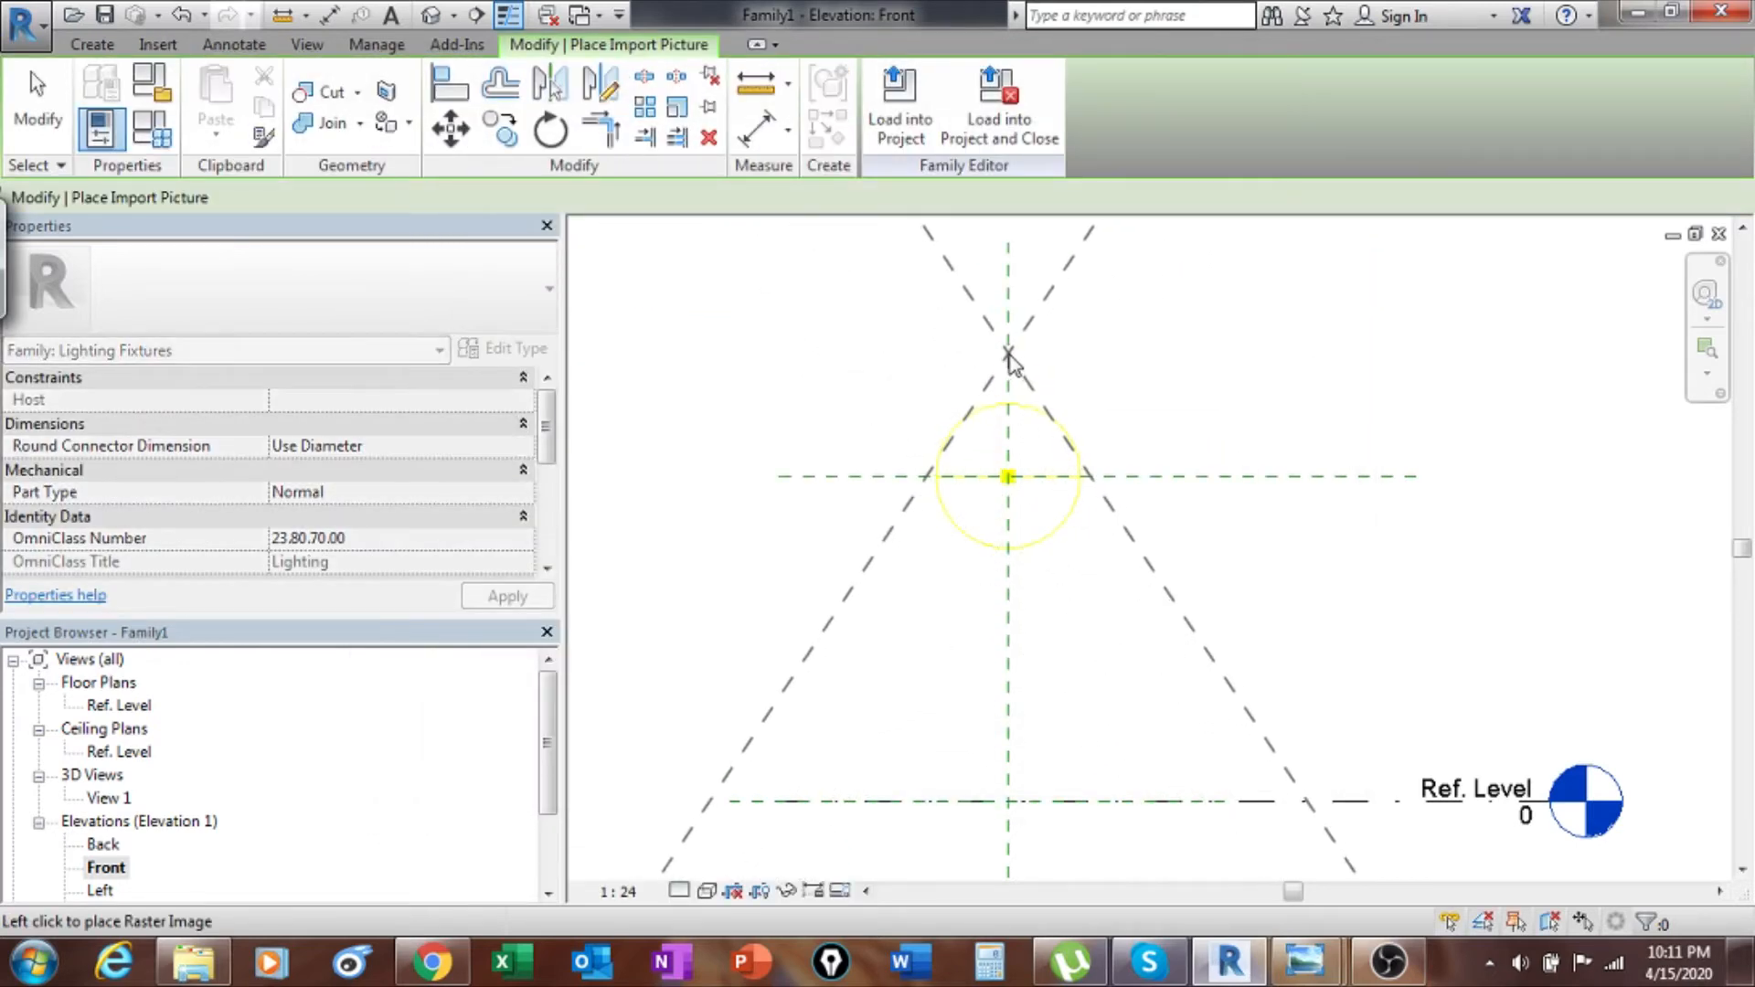
{"action": "left_click", "coordinate": [1006, 358]}
{"action": "middle_click_drag", "start_coordinate": [1109, 463], "coordinate": [1081, 582]}
{"action": "scroll", "coordinate": [1081, 582], "scroll_direction": "down", "scroll_amount": 6}
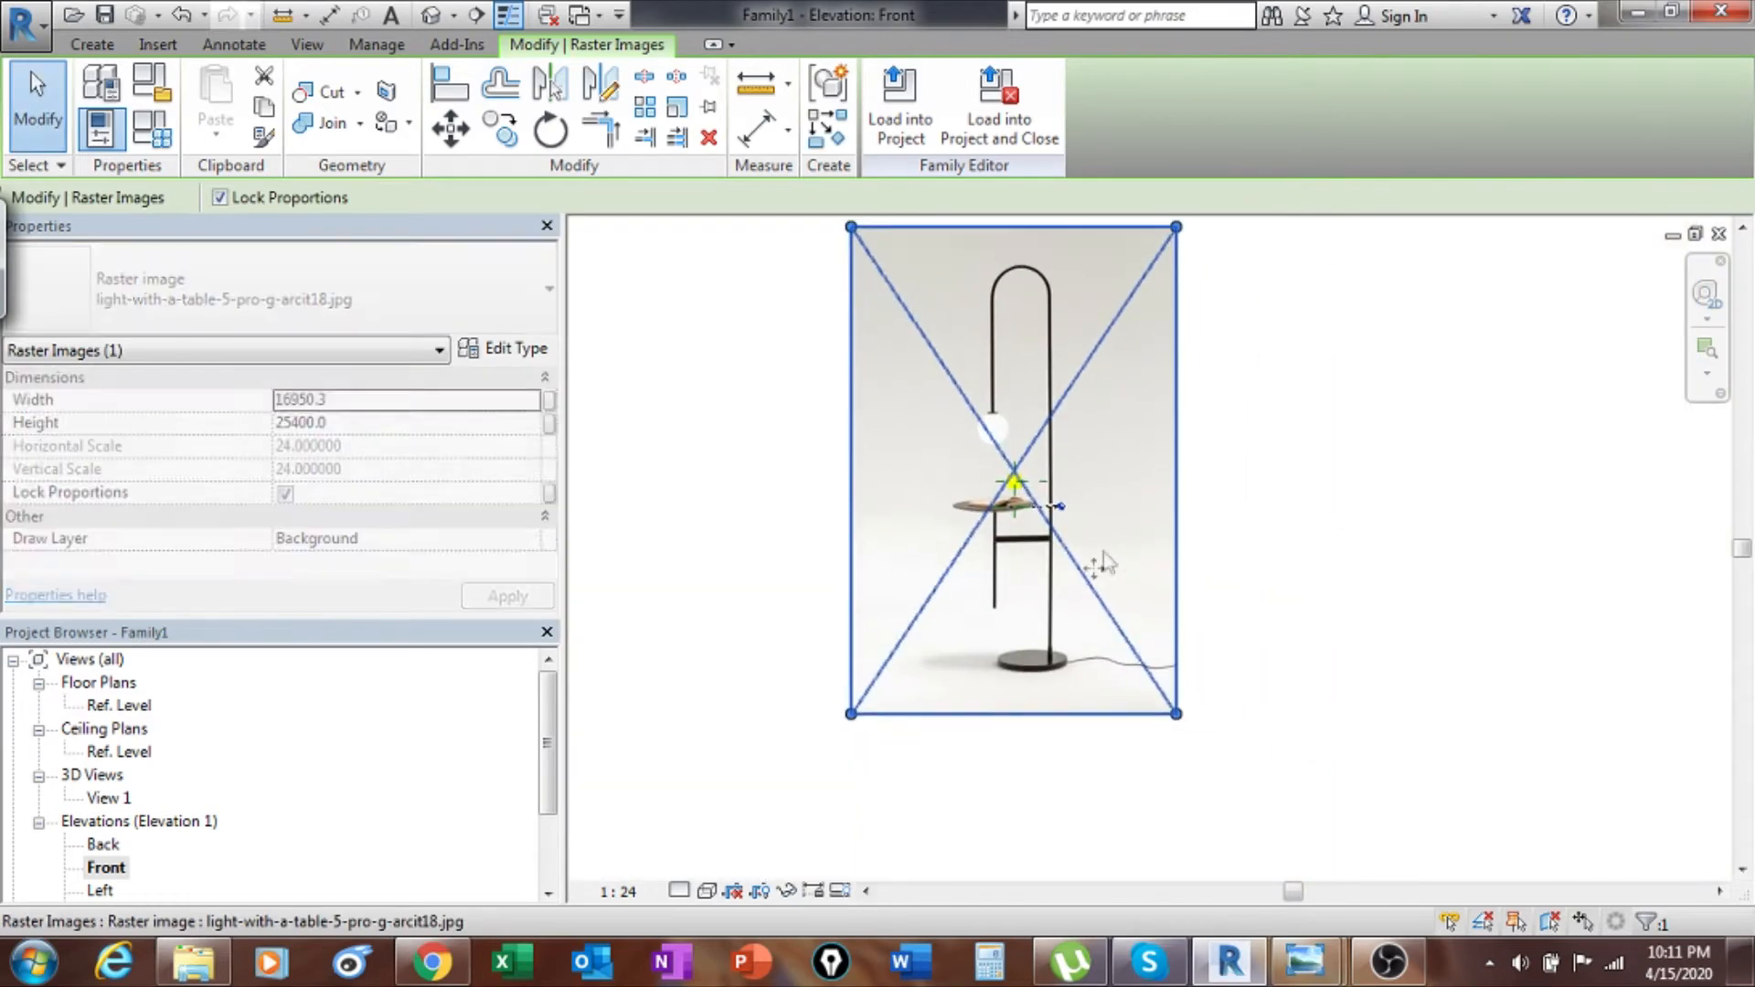
{"action": "scroll", "coordinate": [1097, 571], "scroll_direction": "up", "scroll_amount": 3}
{"action": "middle_click_drag", "start_coordinate": [1117, 625], "coordinate": [1114, 704]}
{"action": "scroll", "coordinate": [1113, 704], "scroll_direction": "down", "scroll_amount": 2}
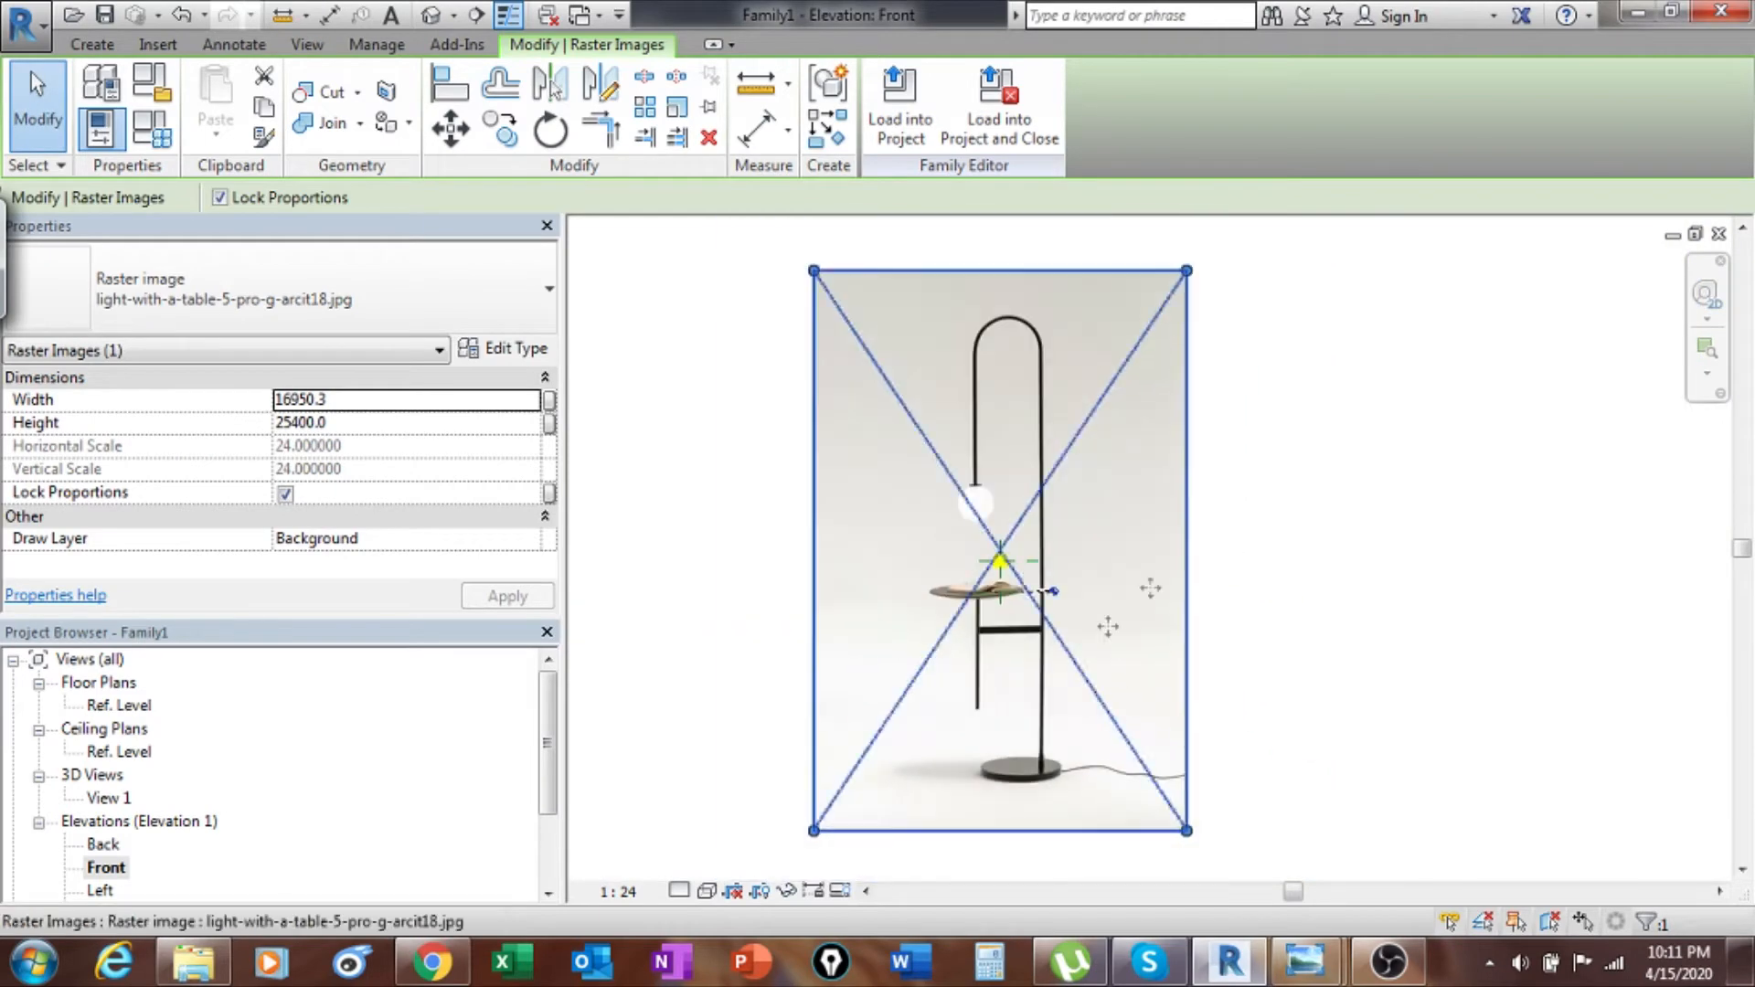
{"action": "left_click", "coordinate": [1259, 542]}
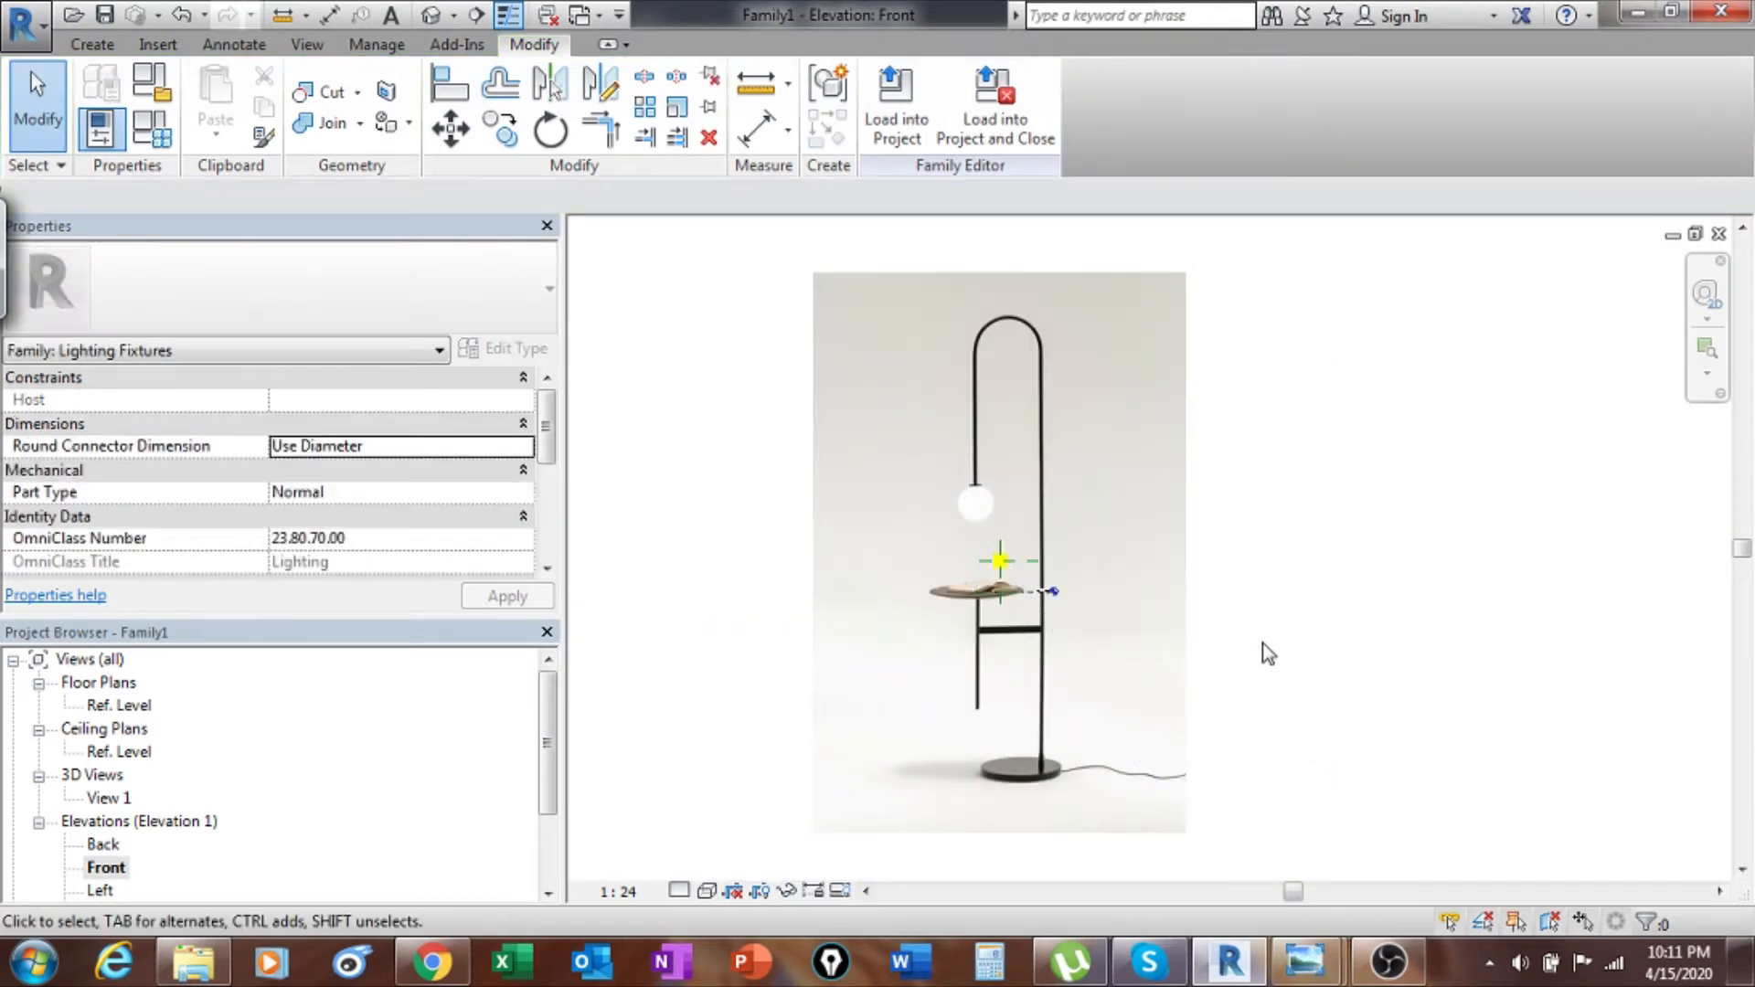
Scale the lamp photo graphically from the base, using the lamp's top as reference, so the lamp height becomes 1900 mm.
{"action": "scroll", "coordinate": [1042, 759], "scroll_direction": "up", "scroll_amount": 3}
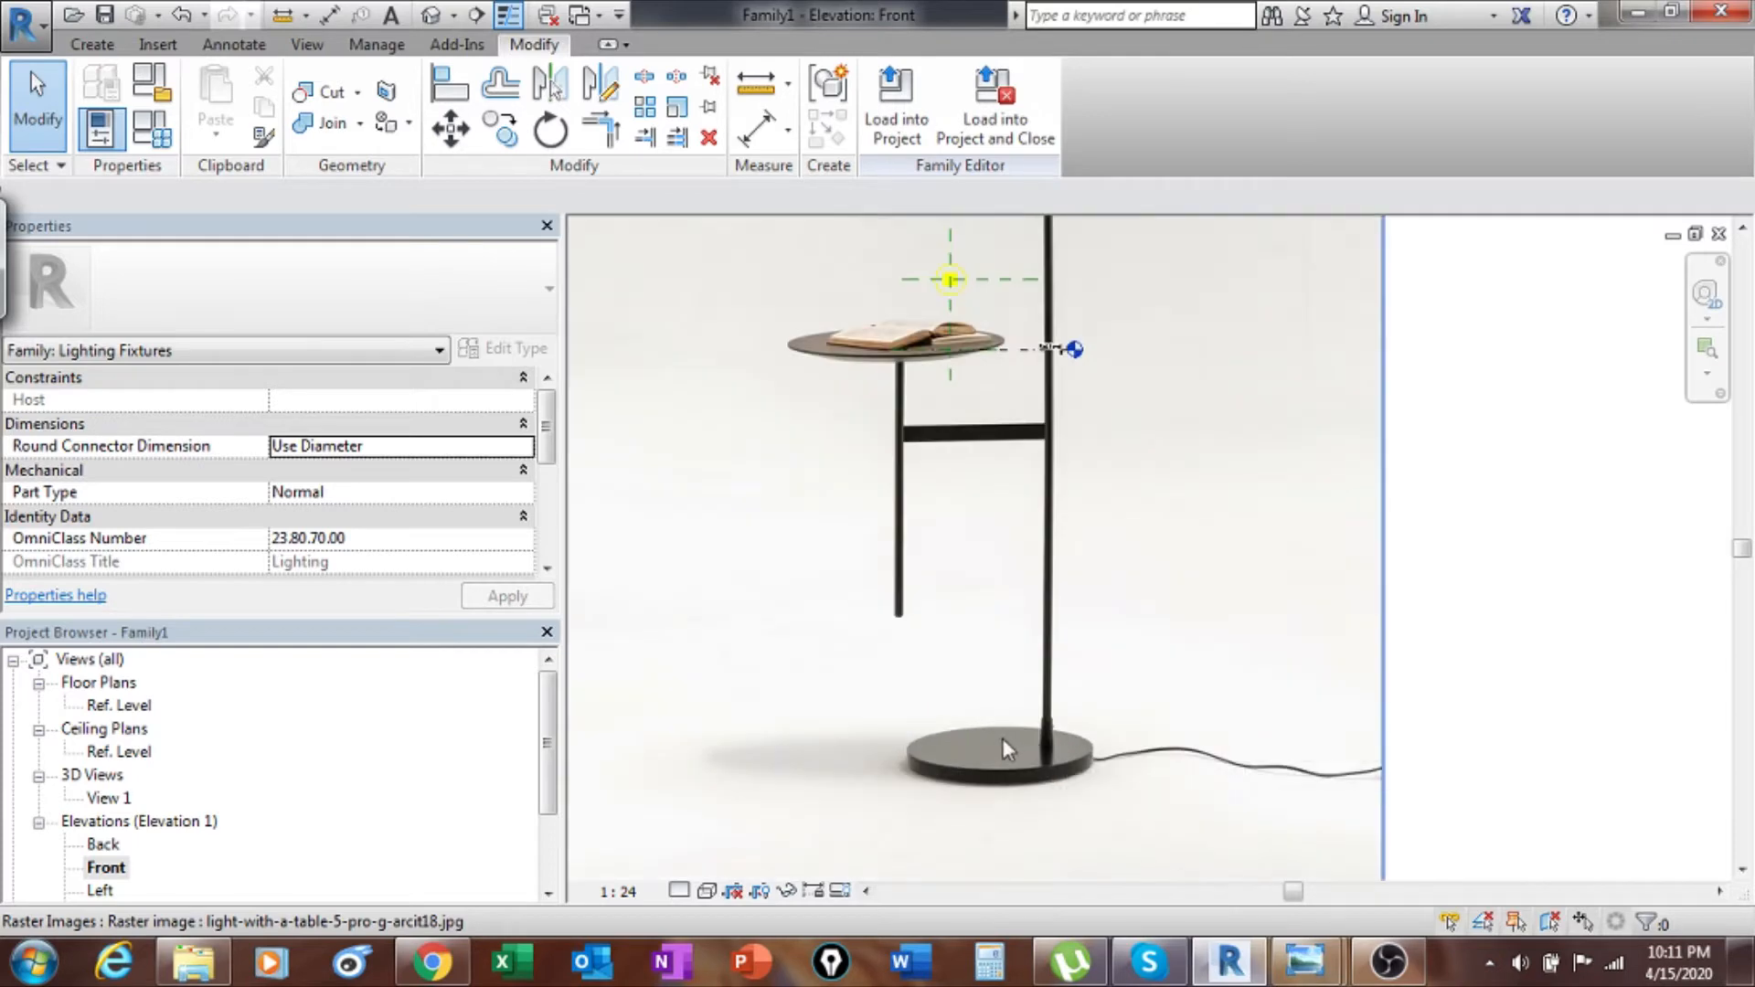
{"action": "scroll", "coordinate": [980, 725], "scroll_direction": "down", "scroll_amount": 3}
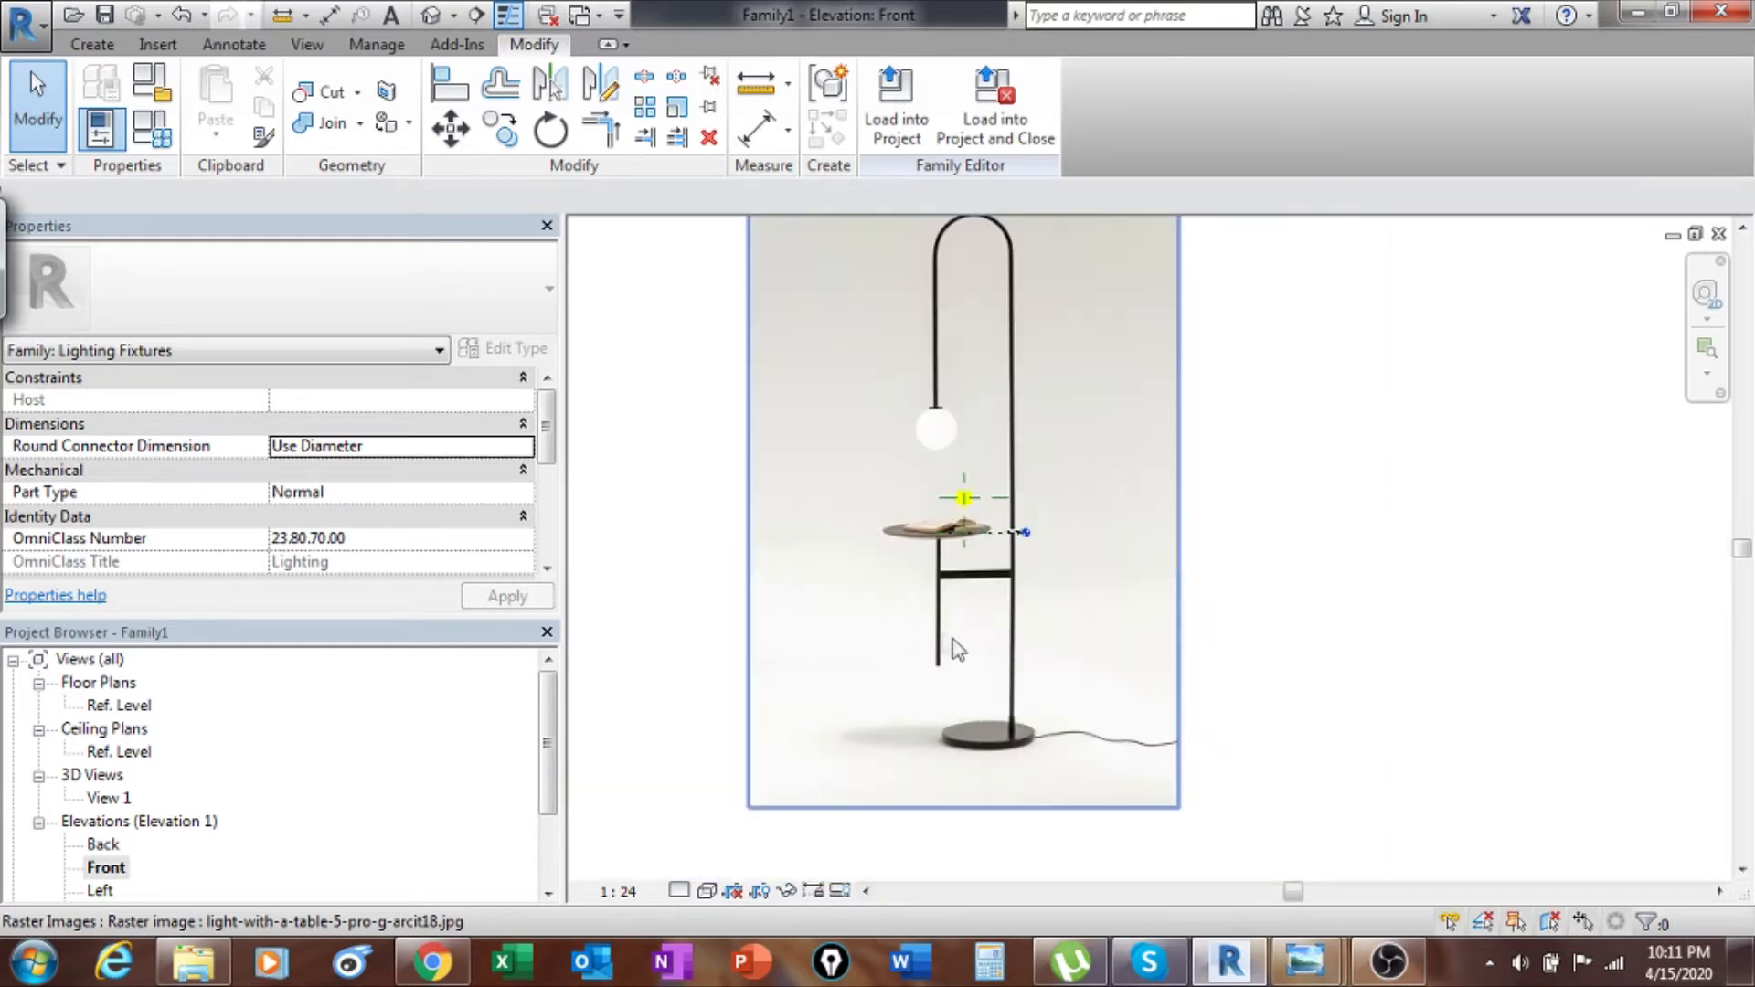
{"action": "middle_click_drag", "start_coordinate": [842, 579], "coordinate": [842, 603]}
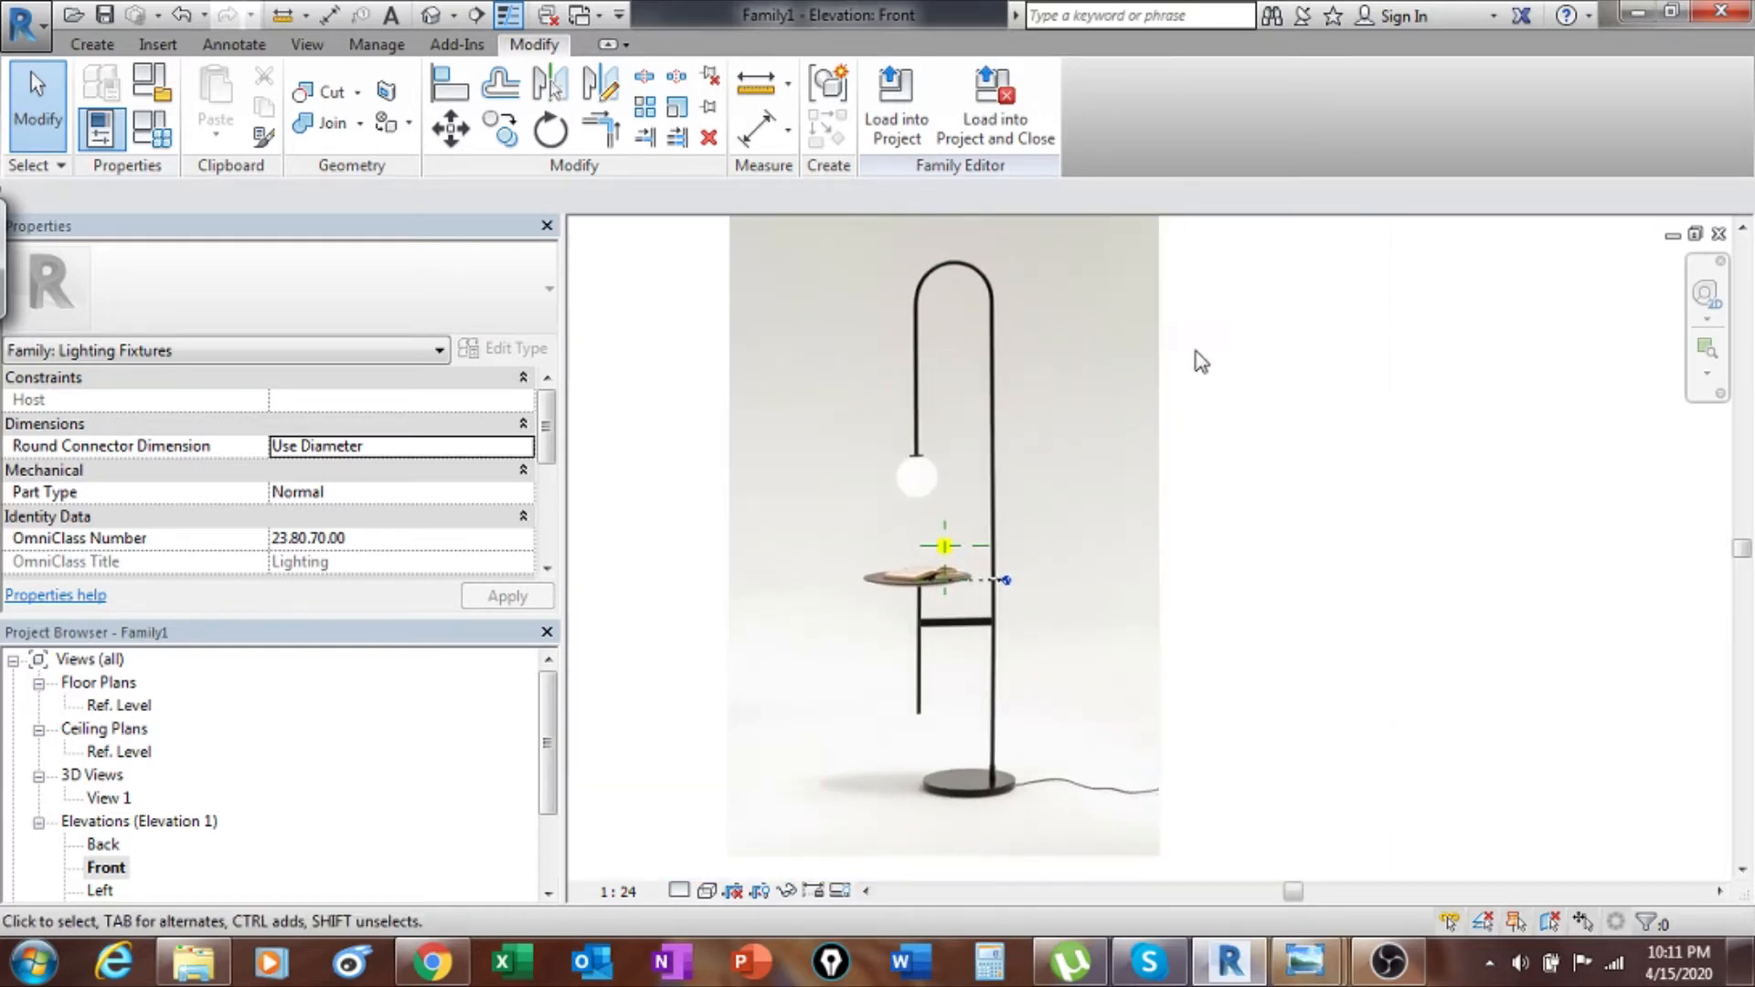
{"action": "left_click", "coordinate": [1151, 343]}
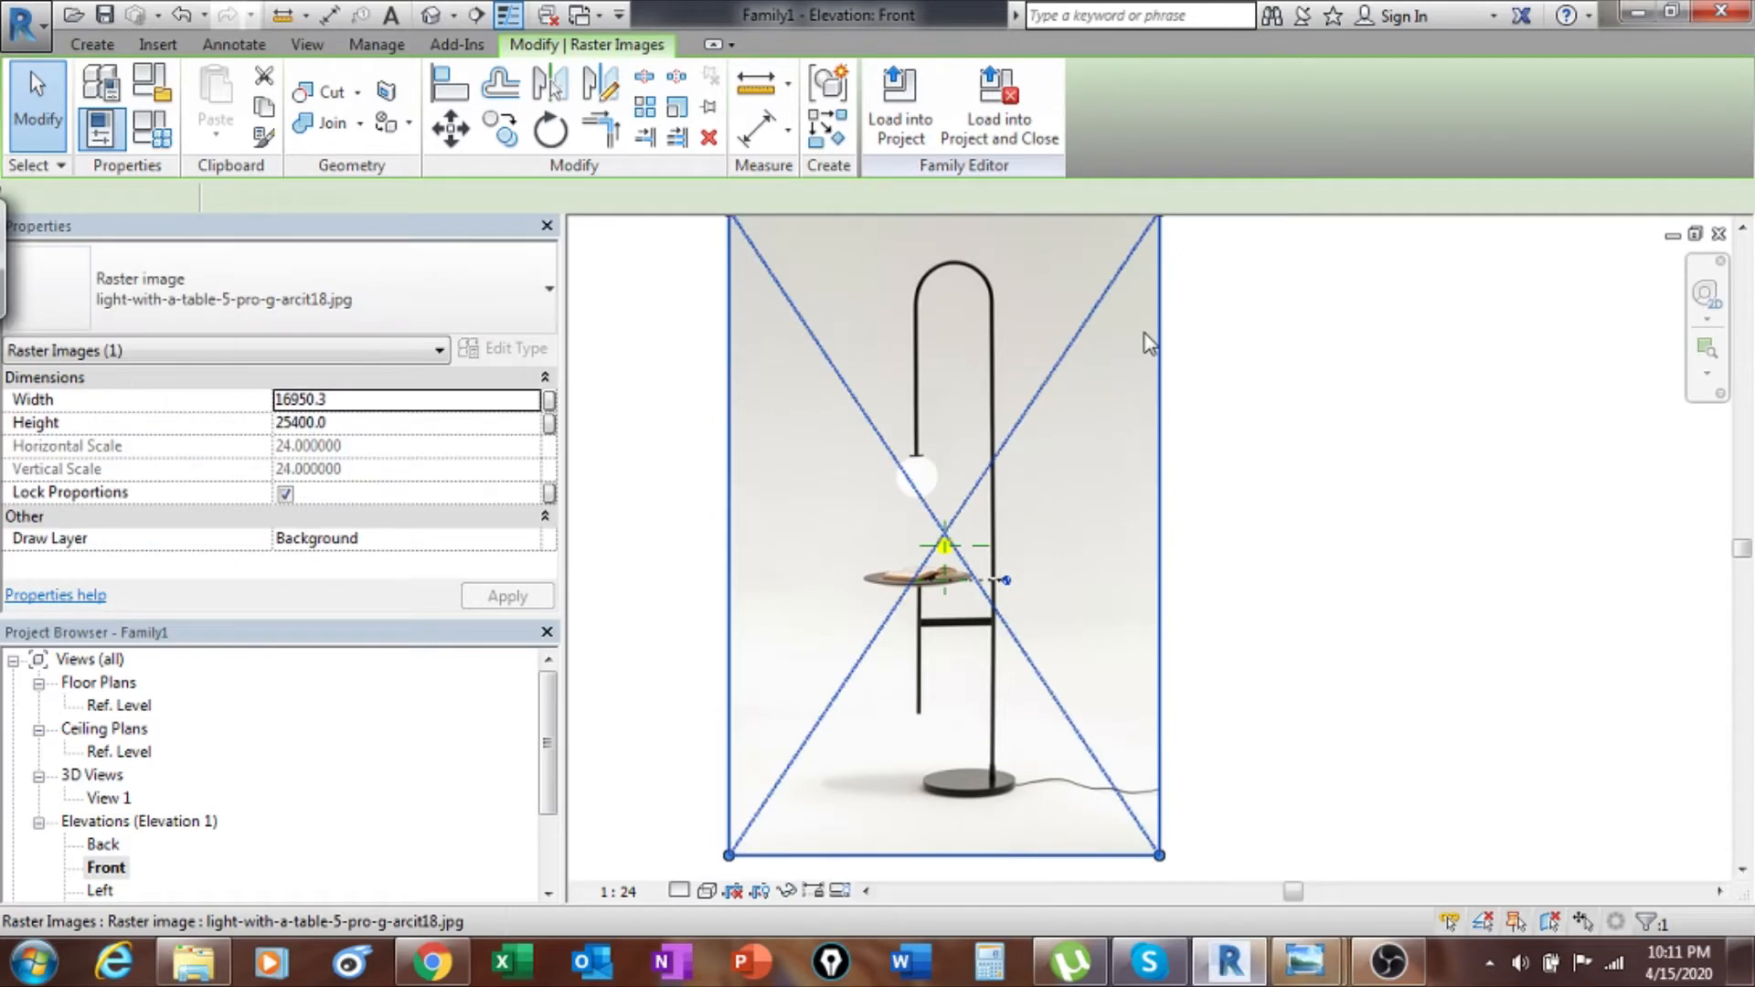
{"action": "left_click", "coordinate": [681, 109]}
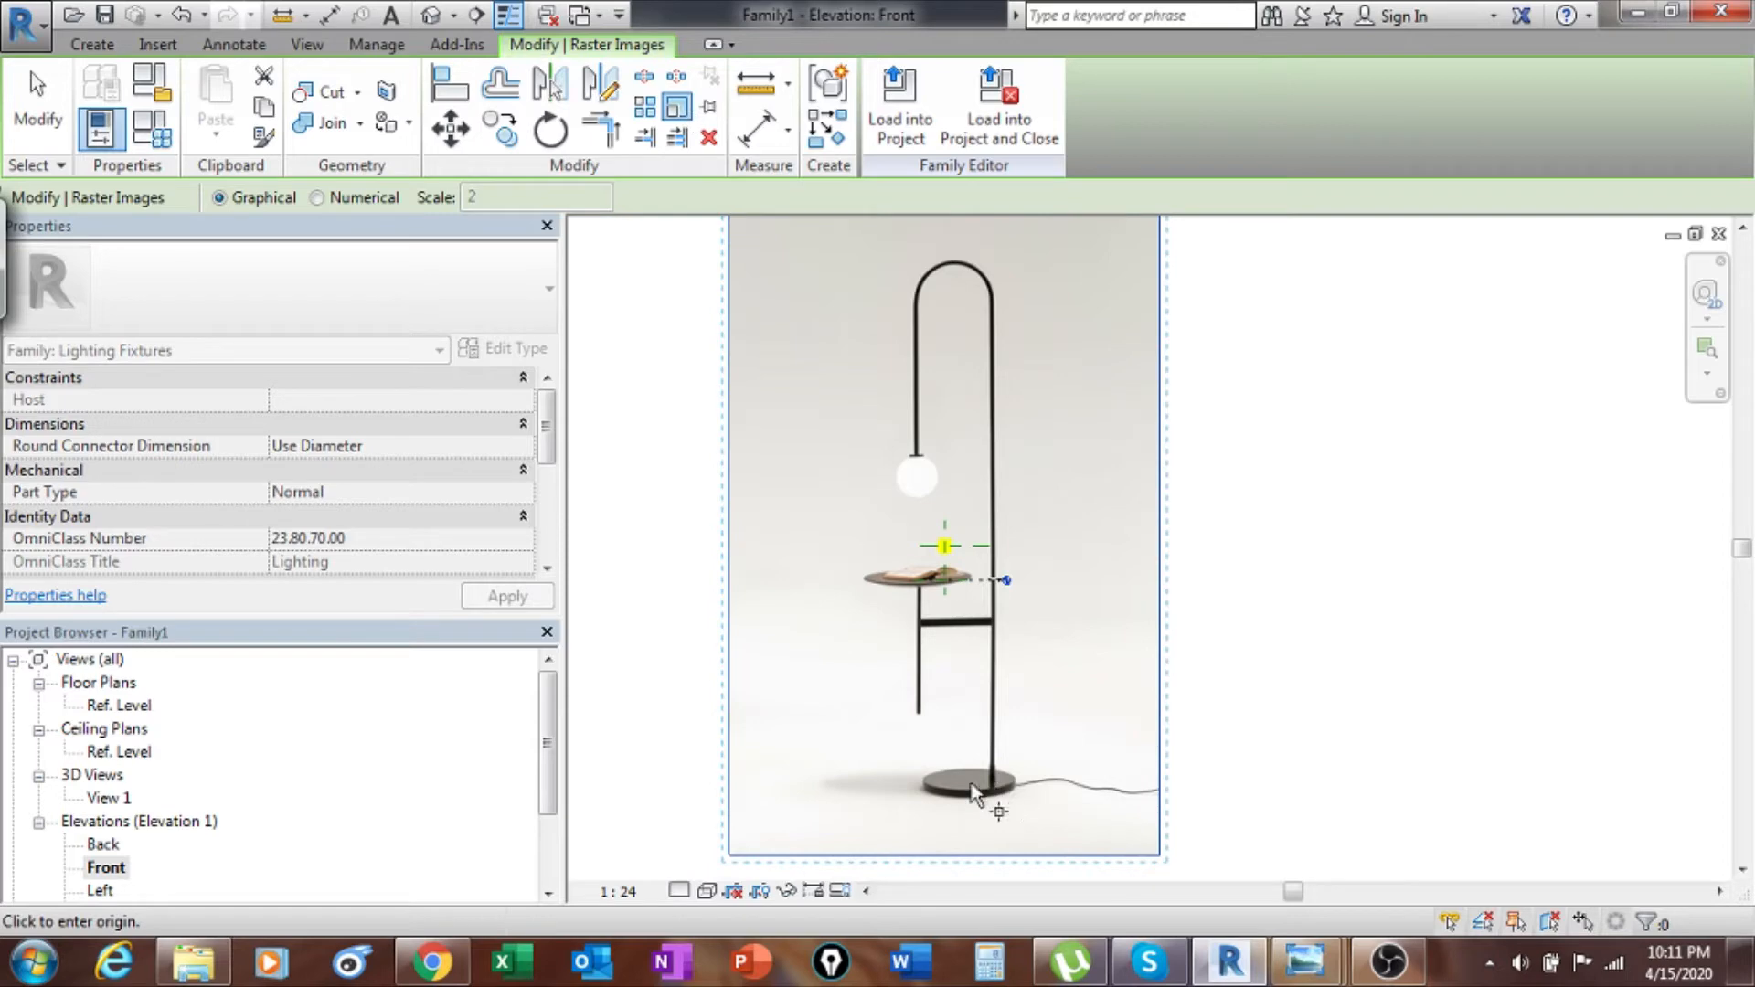
{"action": "left_click", "coordinate": [923, 783]}
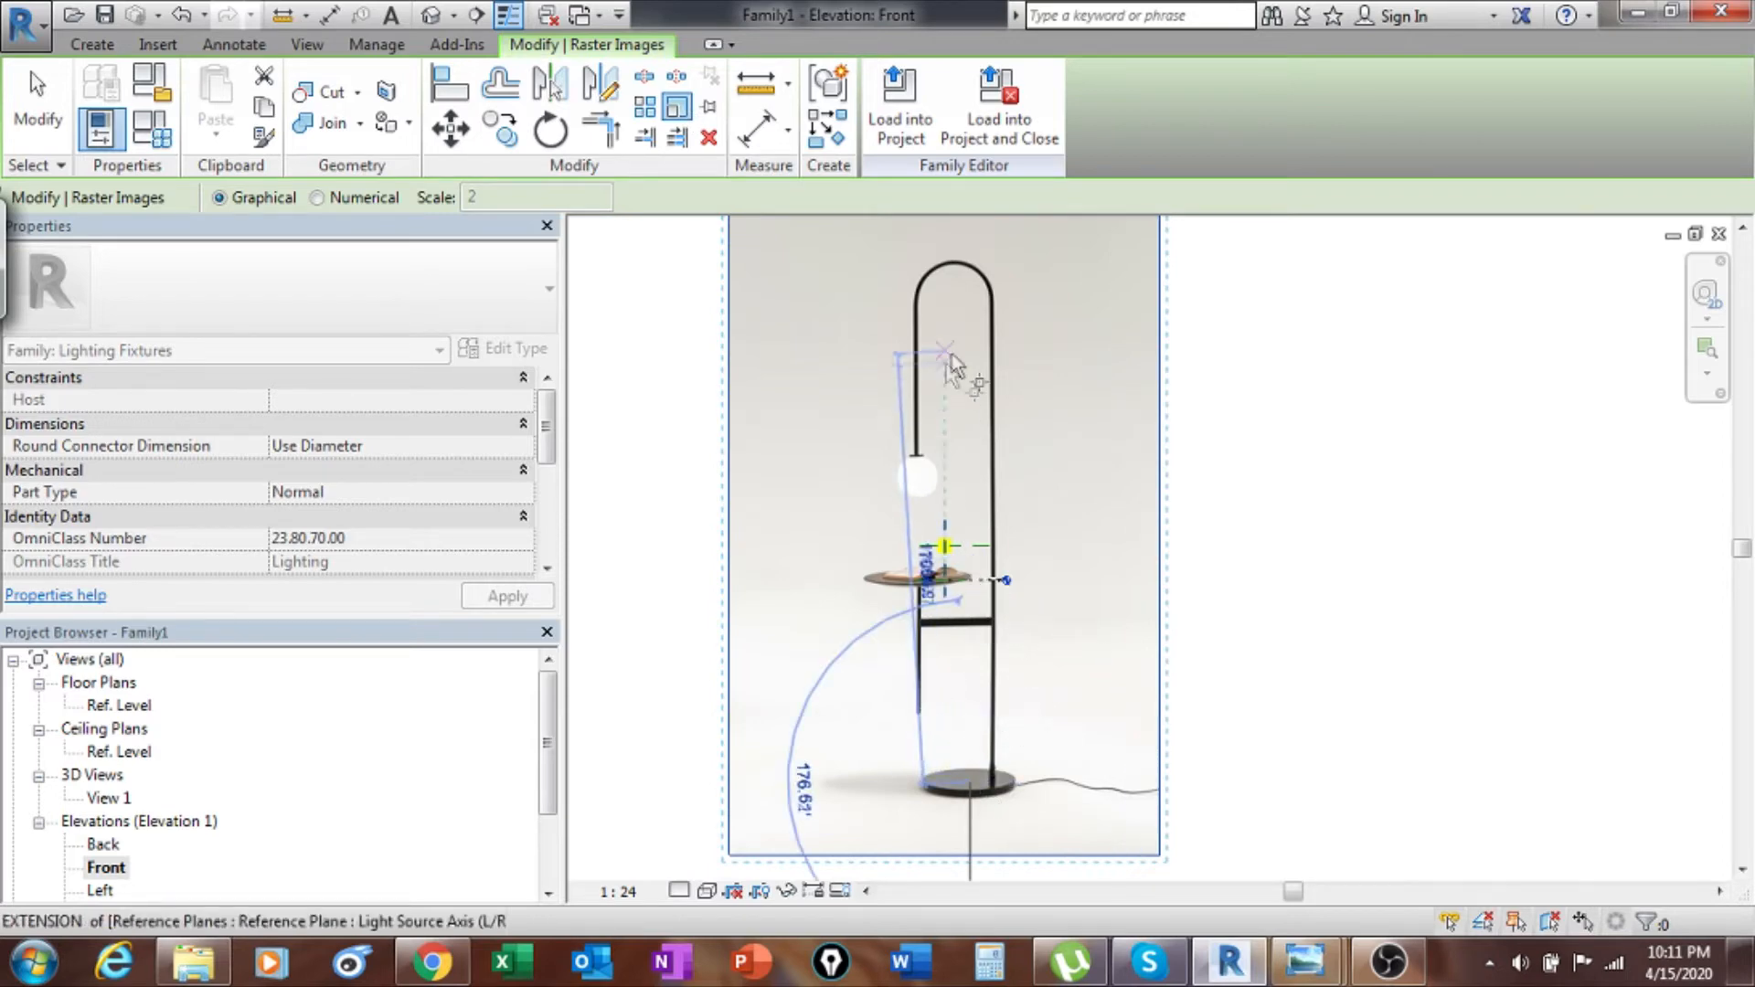
{"action": "left_click", "coordinate": [961, 263]}
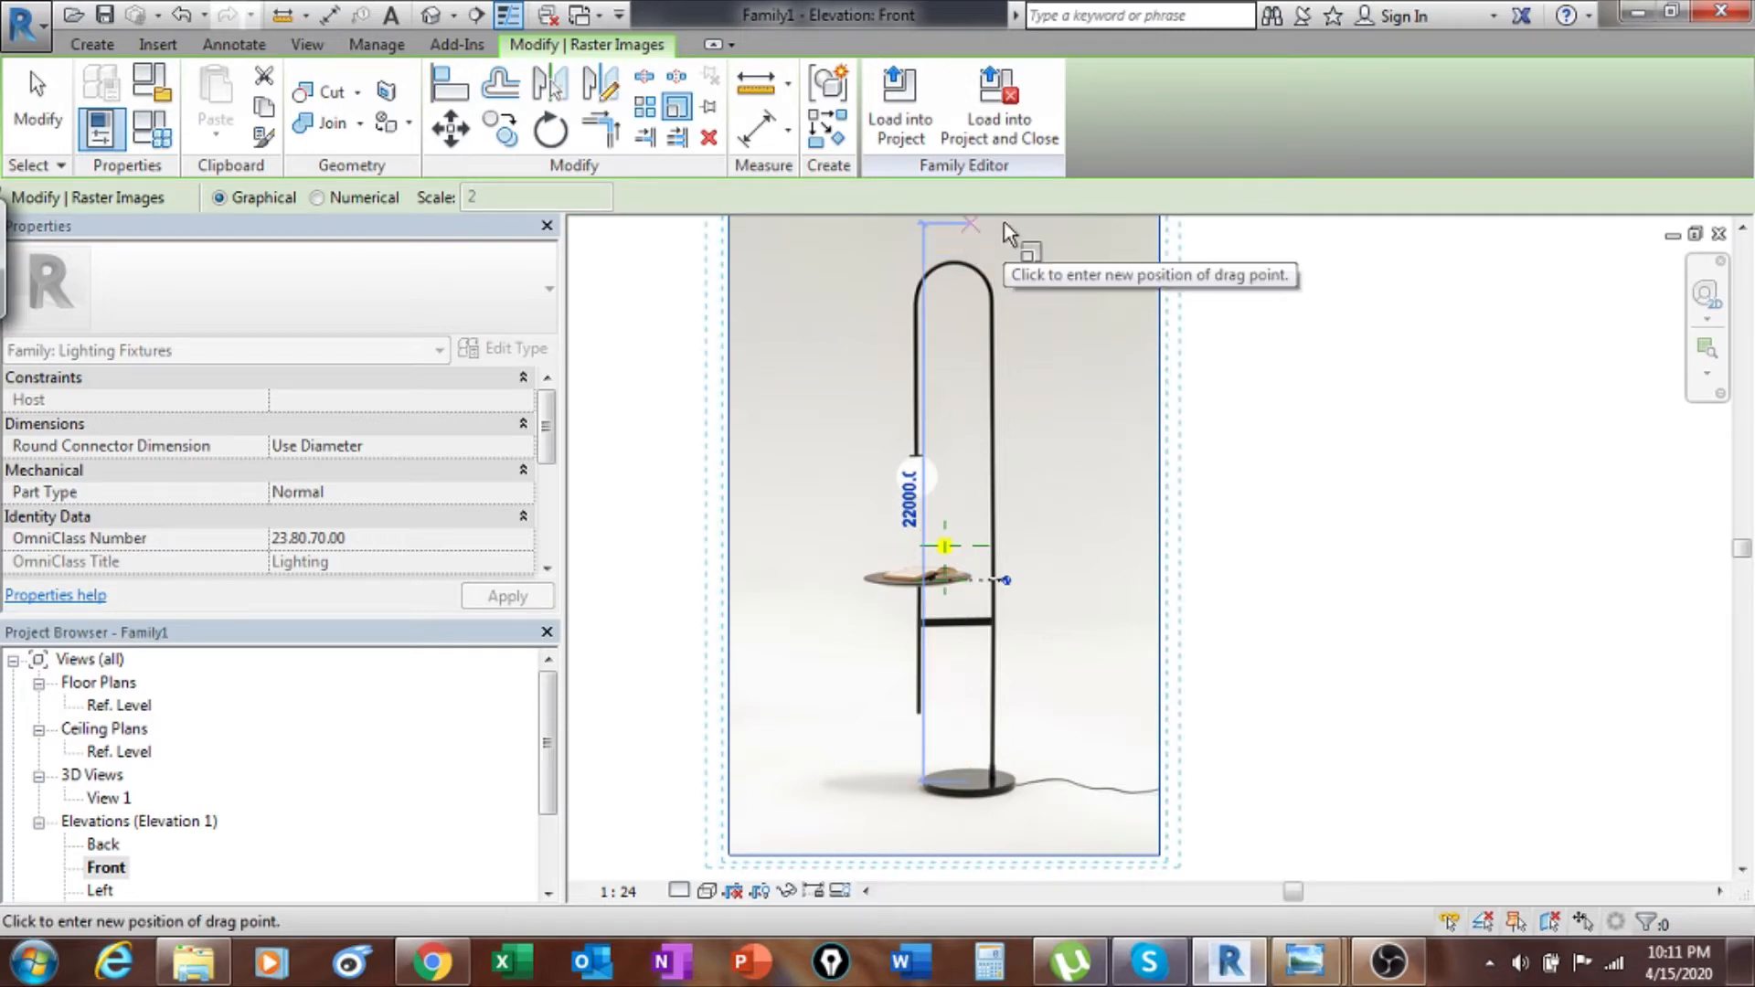
{"action": "type", "text": "1900"}
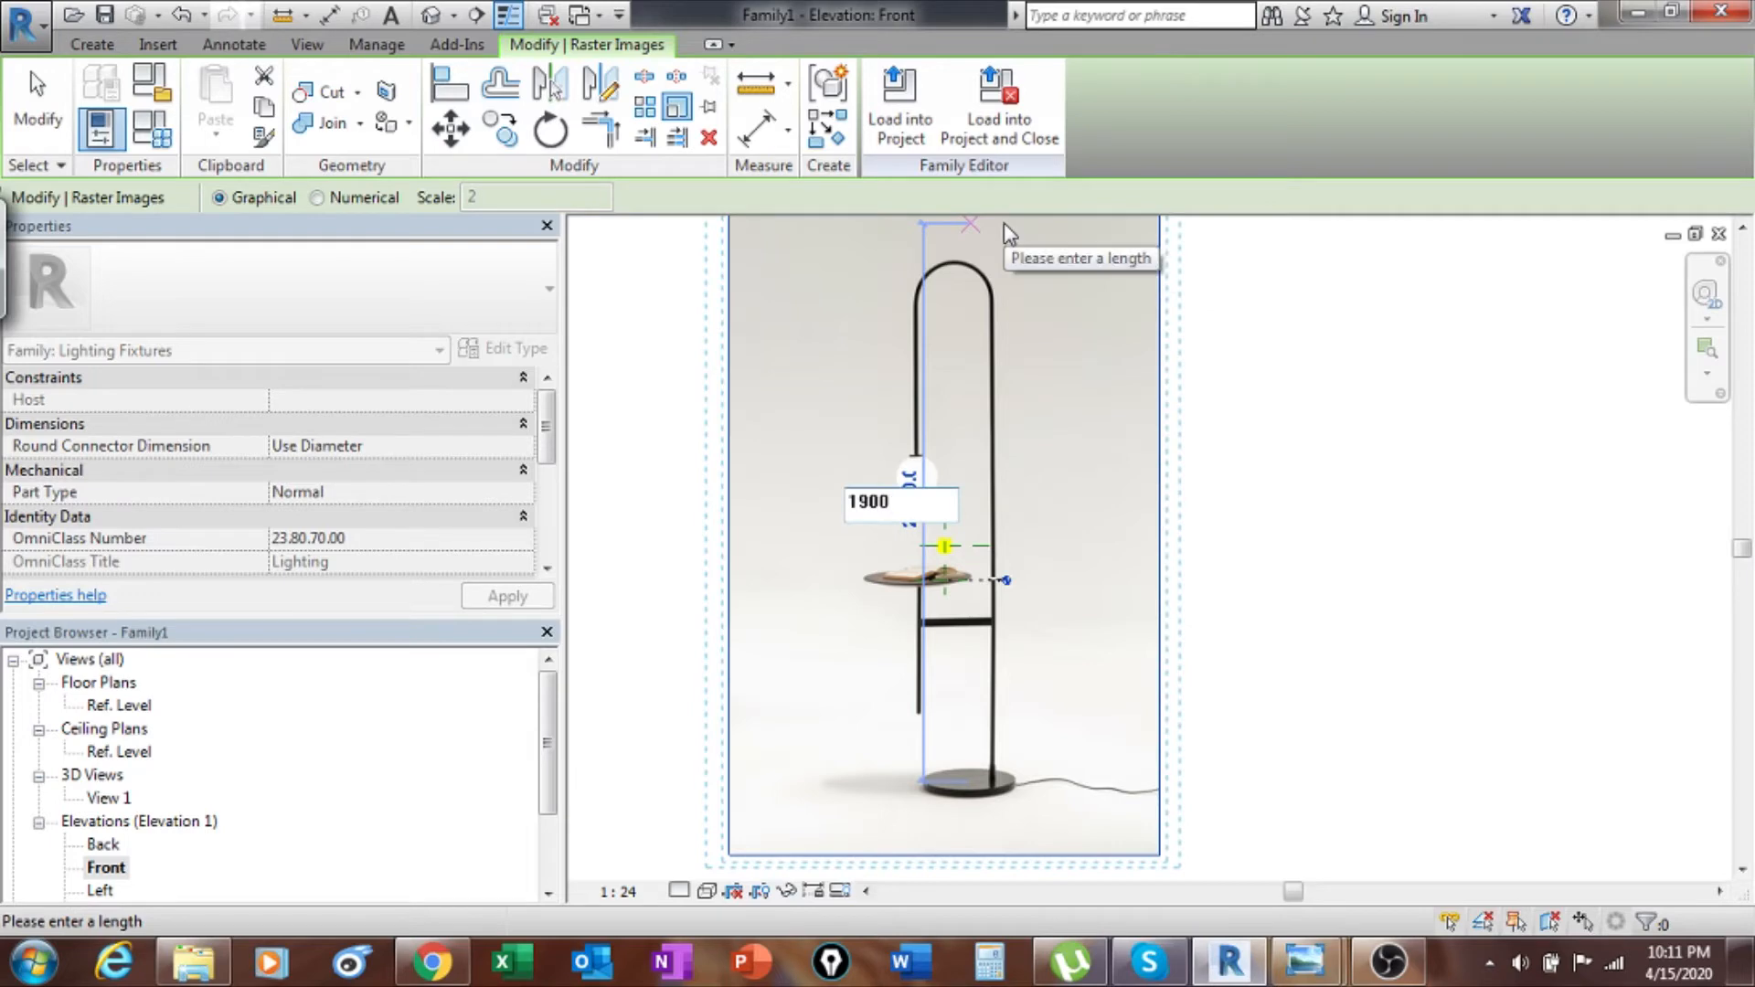
{"action": "key", "text": "Return"}
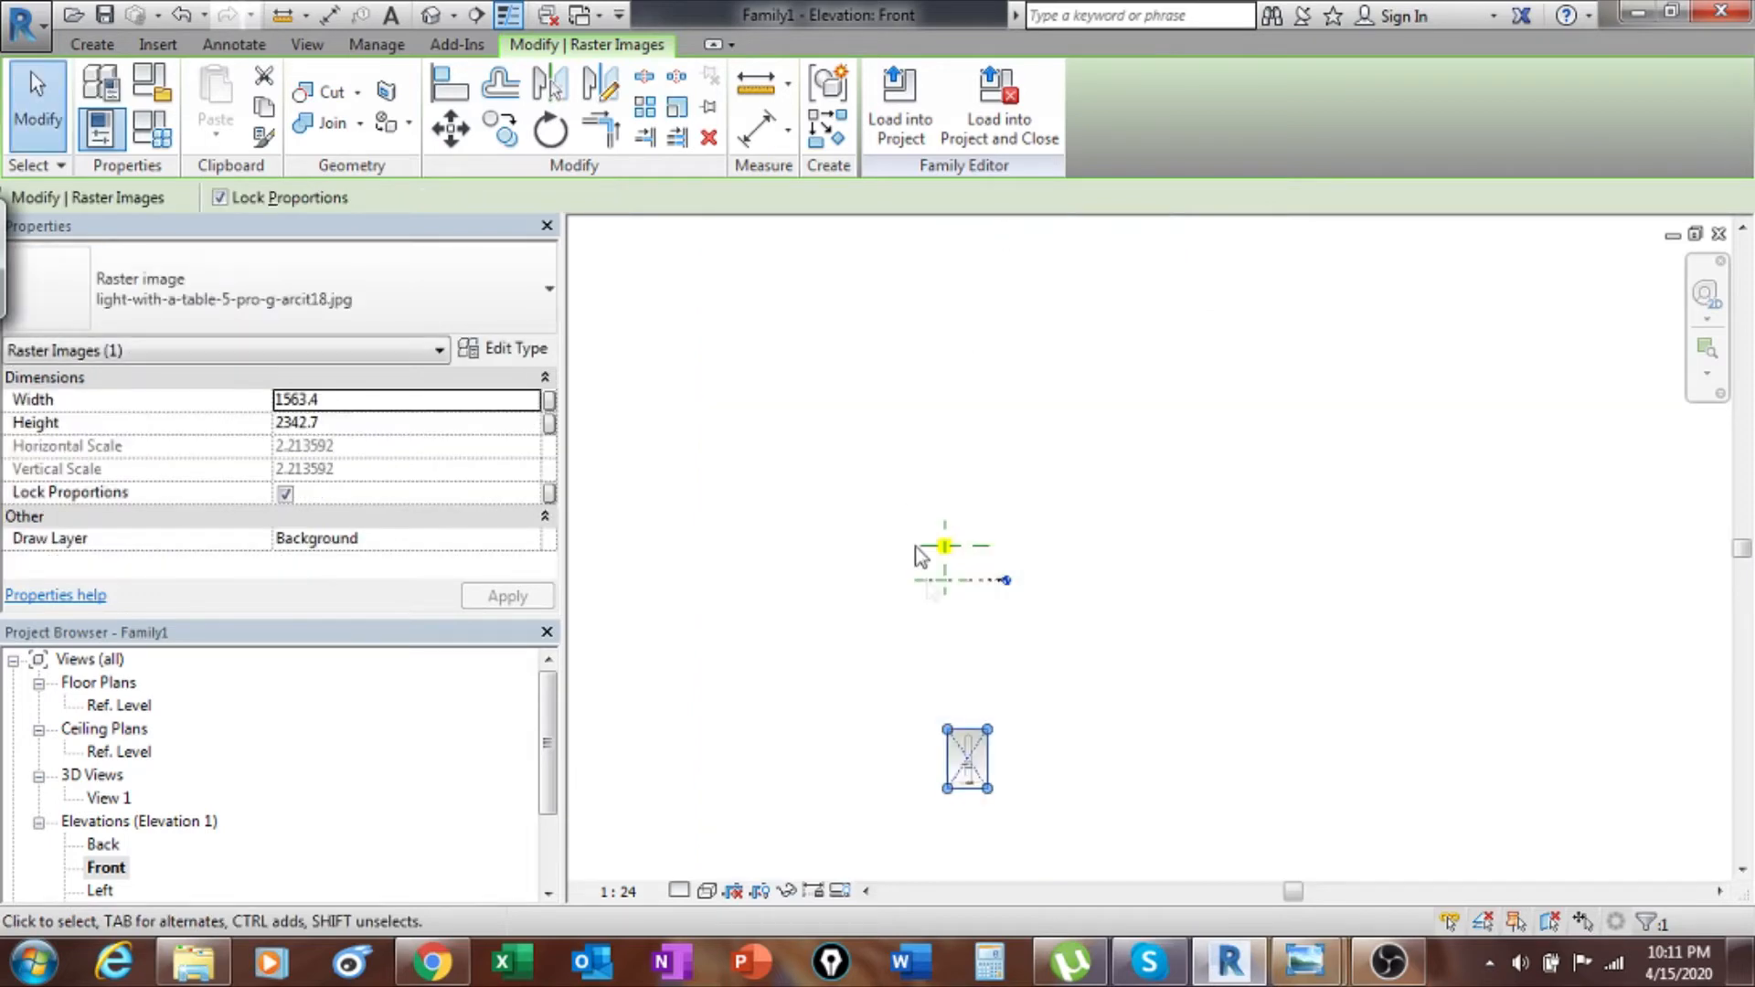
Move the scaled lamp photo up to the reference planes, with the lamp's base just above the Ref. Level.
{"action": "middle_click_drag", "start_coordinate": [991, 766], "coordinate": [941, 679]}
{"action": "left_click", "coordinate": [1003, 666]}
{"action": "scroll", "coordinate": [929, 679], "scroll_direction": "up", "scroll_amount": 4}
{"action": "left_click_drag", "start_coordinate": [919, 678], "coordinate": [901, 404]}
{"action": "middle_click_drag", "start_coordinate": [927, 426], "coordinate": [1033, 849]}
{"action": "scroll", "coordinate": [1020, 836], "scroll_direction": "up", "scroll_amount": 1}
{"action": "left_click_drag", "start_coordinate": [988, 797], "coordinate": [950, 456]}
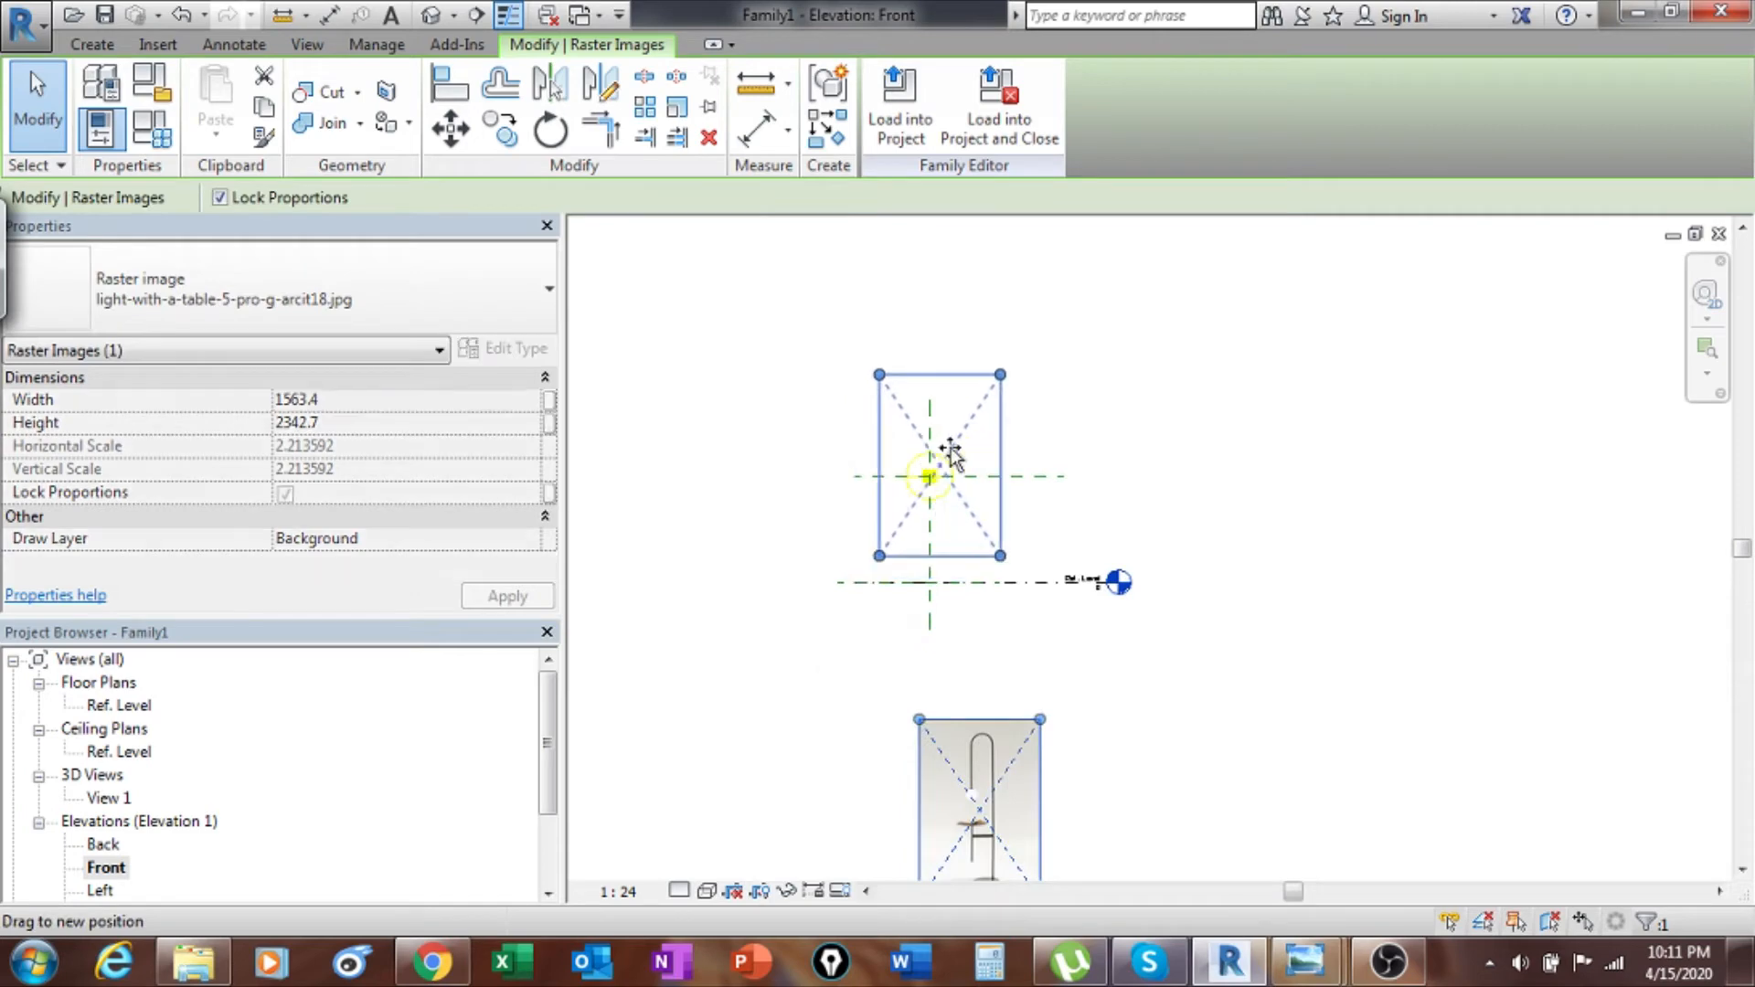
{"action": "scroll", "coordinate": [919, 515], "scroll_direction": "up", "scroll_amount": 5}
{"action": "left_click_drag", "start_coordinate": [1096, 503], "coordinate": [1045, 638]}
{"action": "scroll", "coordinate": [1079, 687], "scroll_direction": "down", "scroll_amount": 2}
{"action": "middle_click_drag", "start_coordinate": [1080, 687], "coordinate": [1104, 557]}
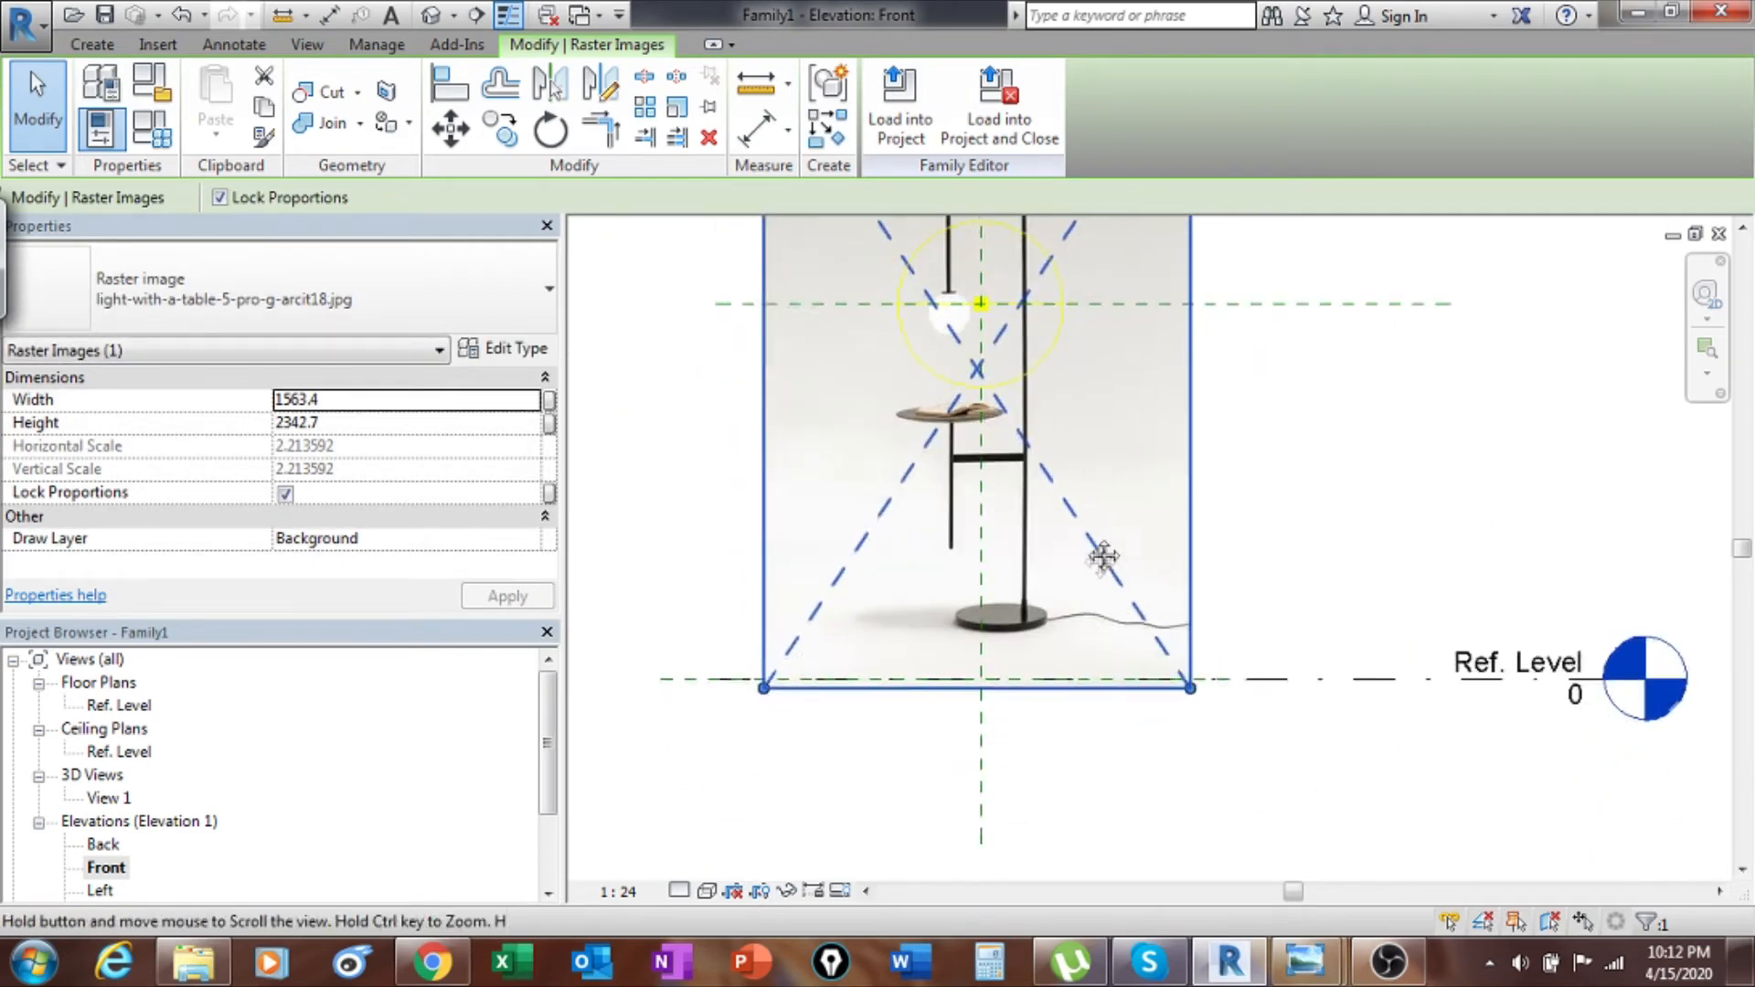
{"action": "scroll", "coordinate": [1092, 552], "scroll_direction": "up", "scroll_amount": 2}
{"action": "scroll", "coordinate": [1090, 556], "scroll_direction": "up", "scroll_amount": 1}
{"action": "left_click_drag", "start_coordinate": [1125, 501], "coordinate": [1058, 552]}
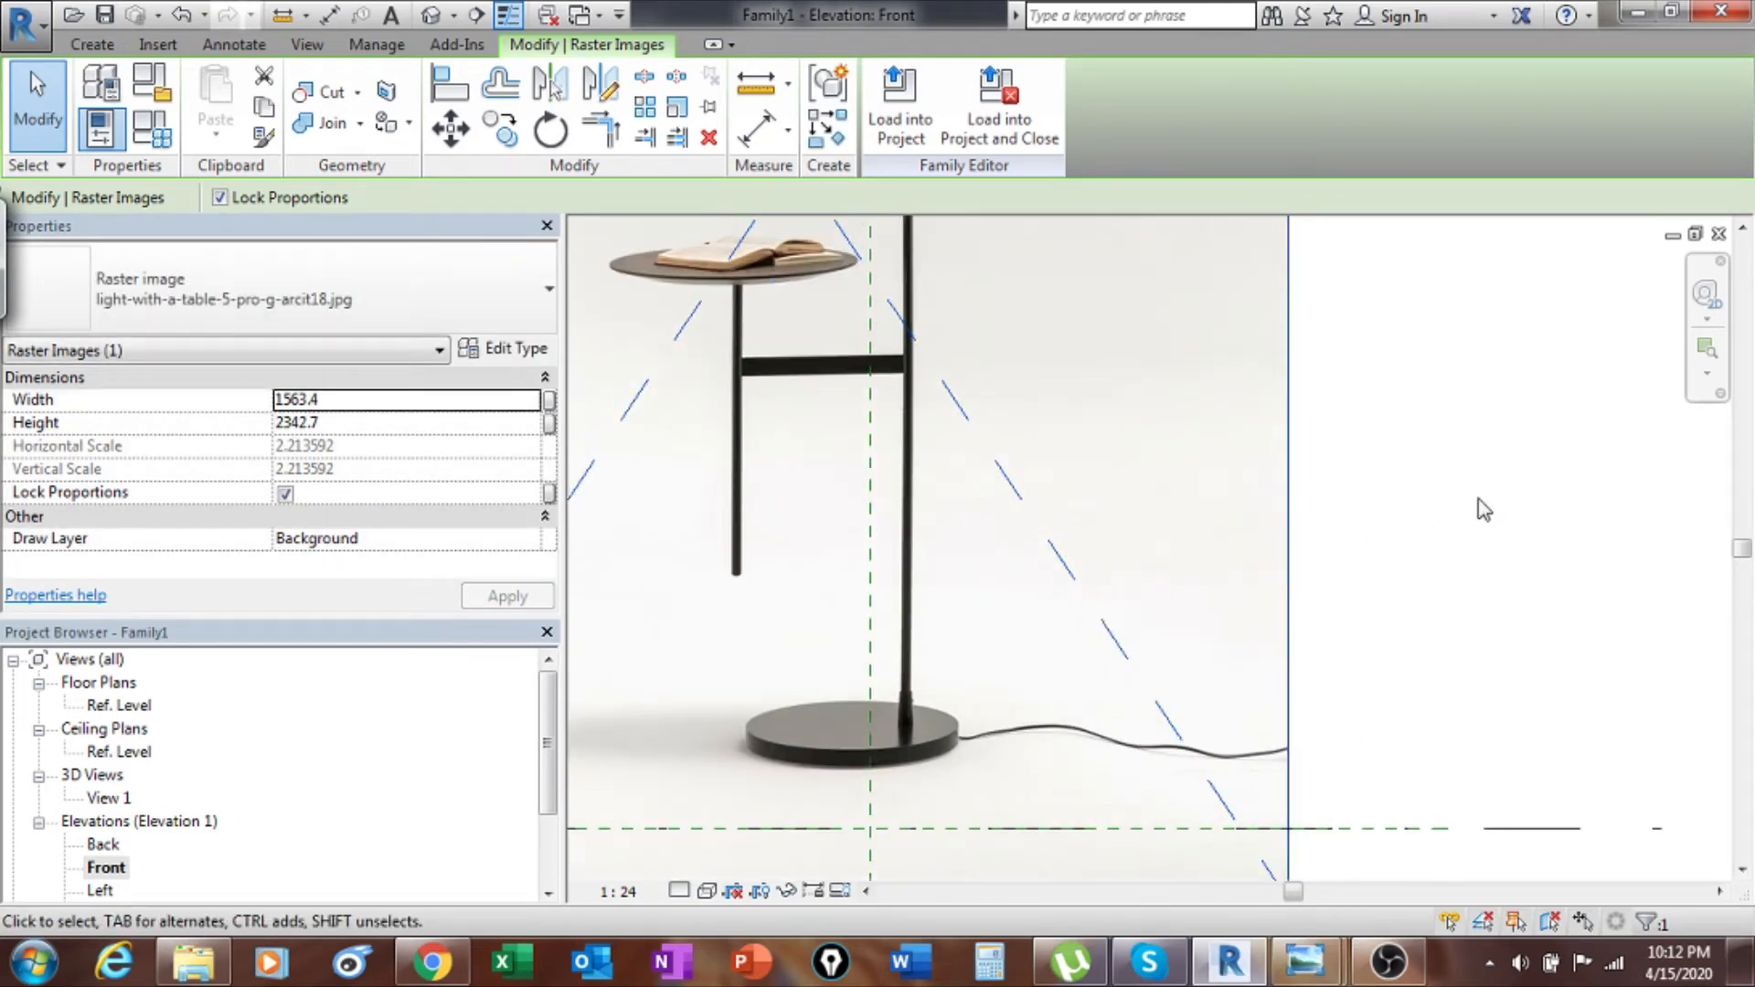
Nudge the lamp photo down until the round base sits on the Ref. Level line.
{"action": "key", "text": "Down"}
{"action": "key", "text": "Down"}
{"action": "key", "text": "Down"}
{"action": "key", "text": "Down"}
{"action": "key", "text": "Down"}
{"action": "key", "text": "Down"}
{"action": "key", "text": "Down"}
{"action": "key", "text": "Down"}
{"action": "key", "text": "Down"}
{"action": "key", "text": "Down"}
{"action": "key", "text": "Down"}
{"action": "key", "text": "Down"}
{"action": "key", "text": "Down"}
{"action": "key", "text": "Down"}
{"action": "key", "text": "Down"}
{"action": "key", "text": "Down"}
{"action": "key", "text": "Down"}
{"action": "key", "text": "Down"}
{"action": "key", "text": "Down"}
Nudge the lamp photo right to centre the round base on the vertical reference plane.
{"action": "key", "text": "Right"}
{"action": "key", "text": "Right"}
{"action": "key", "text": "Right"}
{"action": "key", "text": "Right"}
{"action": "key", "text": "Right"}
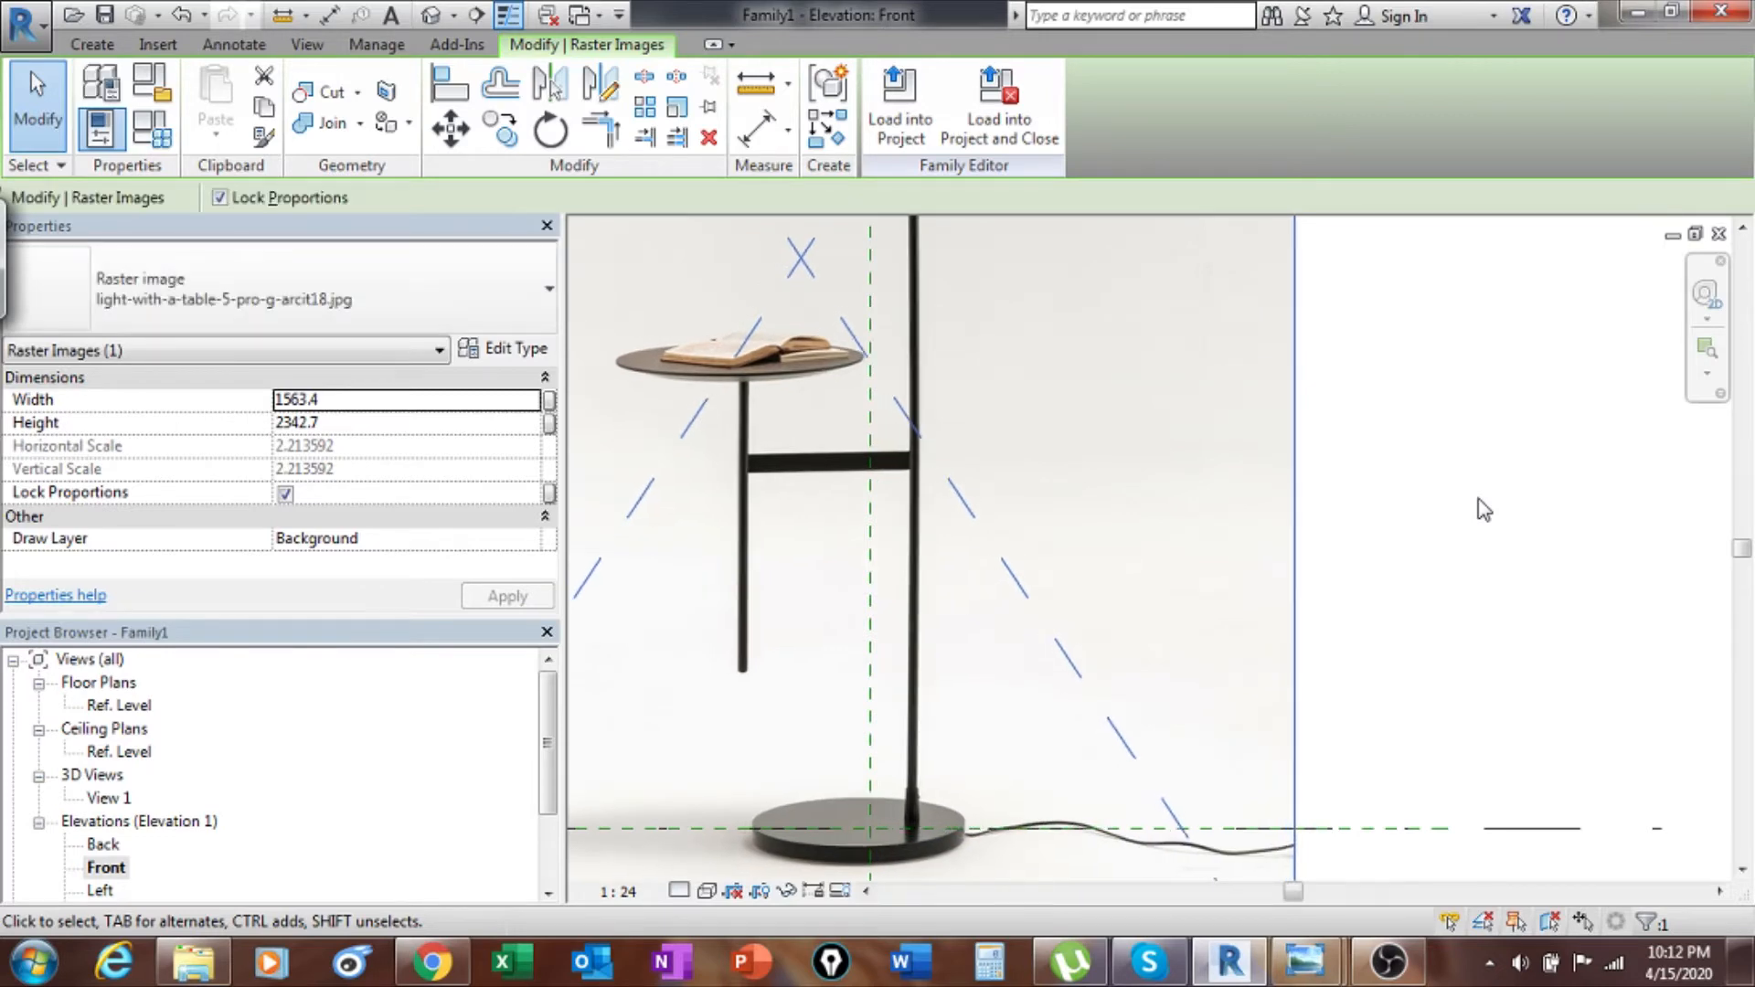
{"action": "key", "text": "Right"}
{"action": "key", "text": "Right"}
{"action": "key", "text": "Right"}
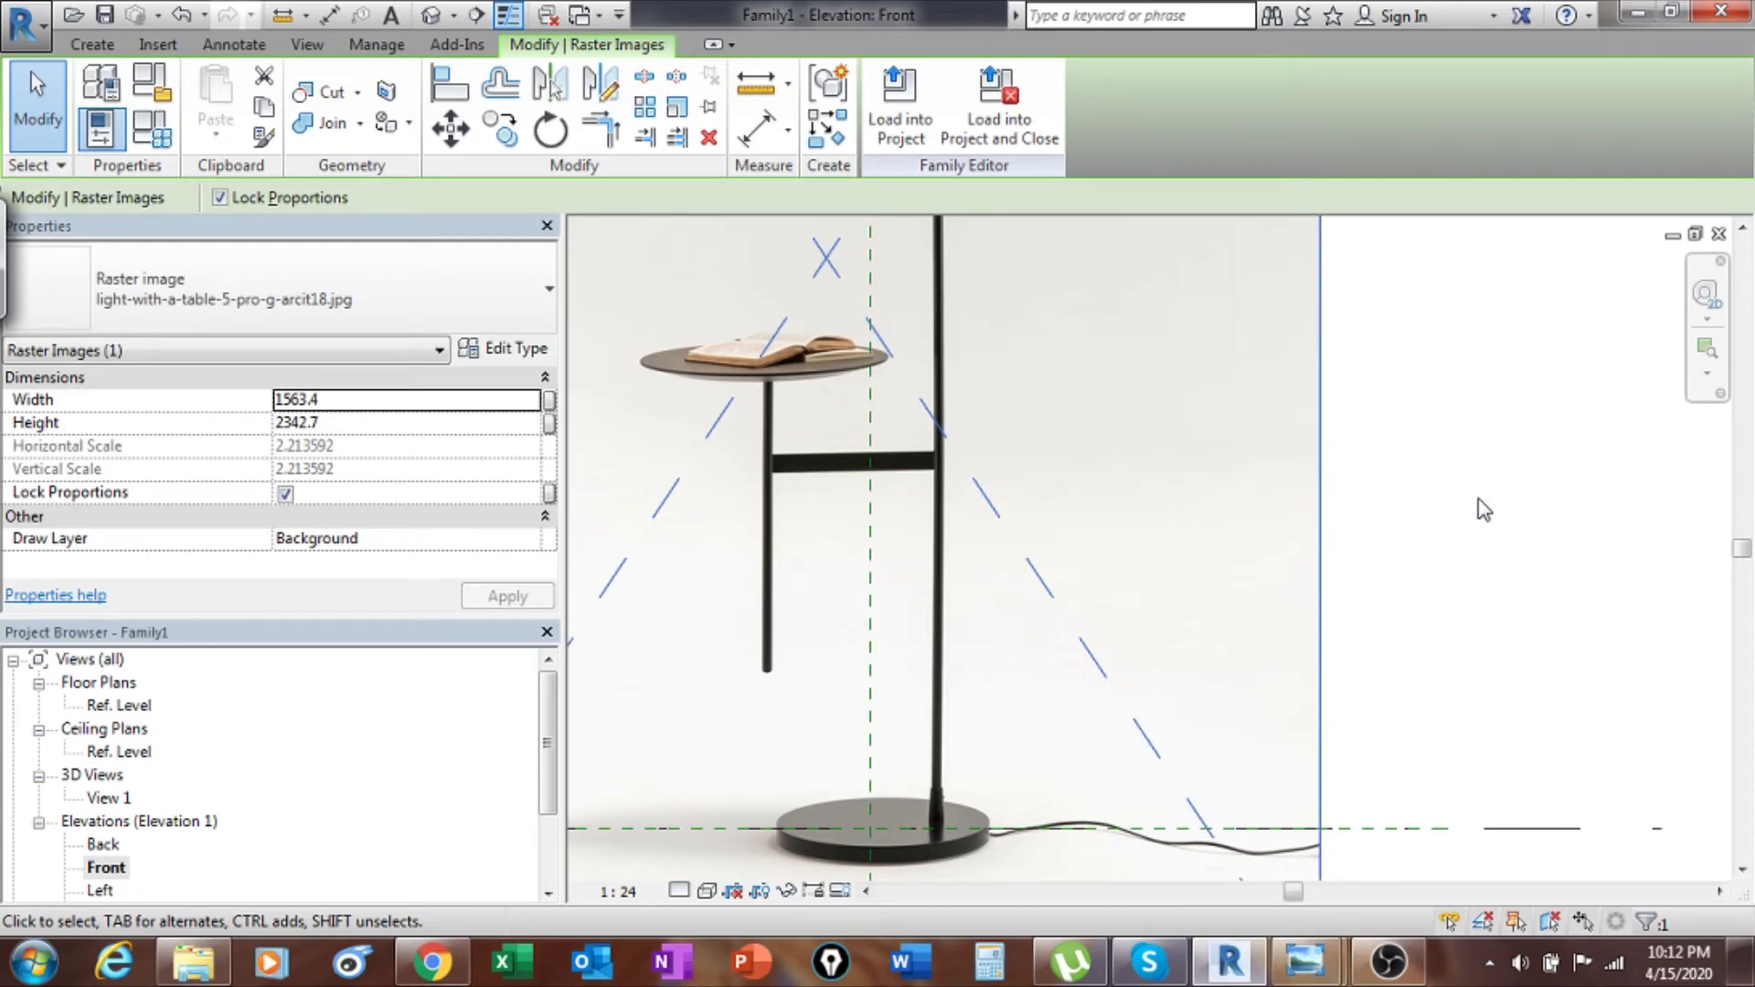
Nudge the lamp photo left until the tall pole lies on the vertical reference plane, and deselect it.
{"action": "key", "text": "Left"}
{"action": "key", "text": "Left"}
{"action": "key", "text": "Left"}
{"action": "key", "text": "Left"}
{"action": "key", "text": "Left"}
{"action": "key", "text": "Left"}
{"action": "key", "text": "Left"}
{"action": "key", "text": "Left"}
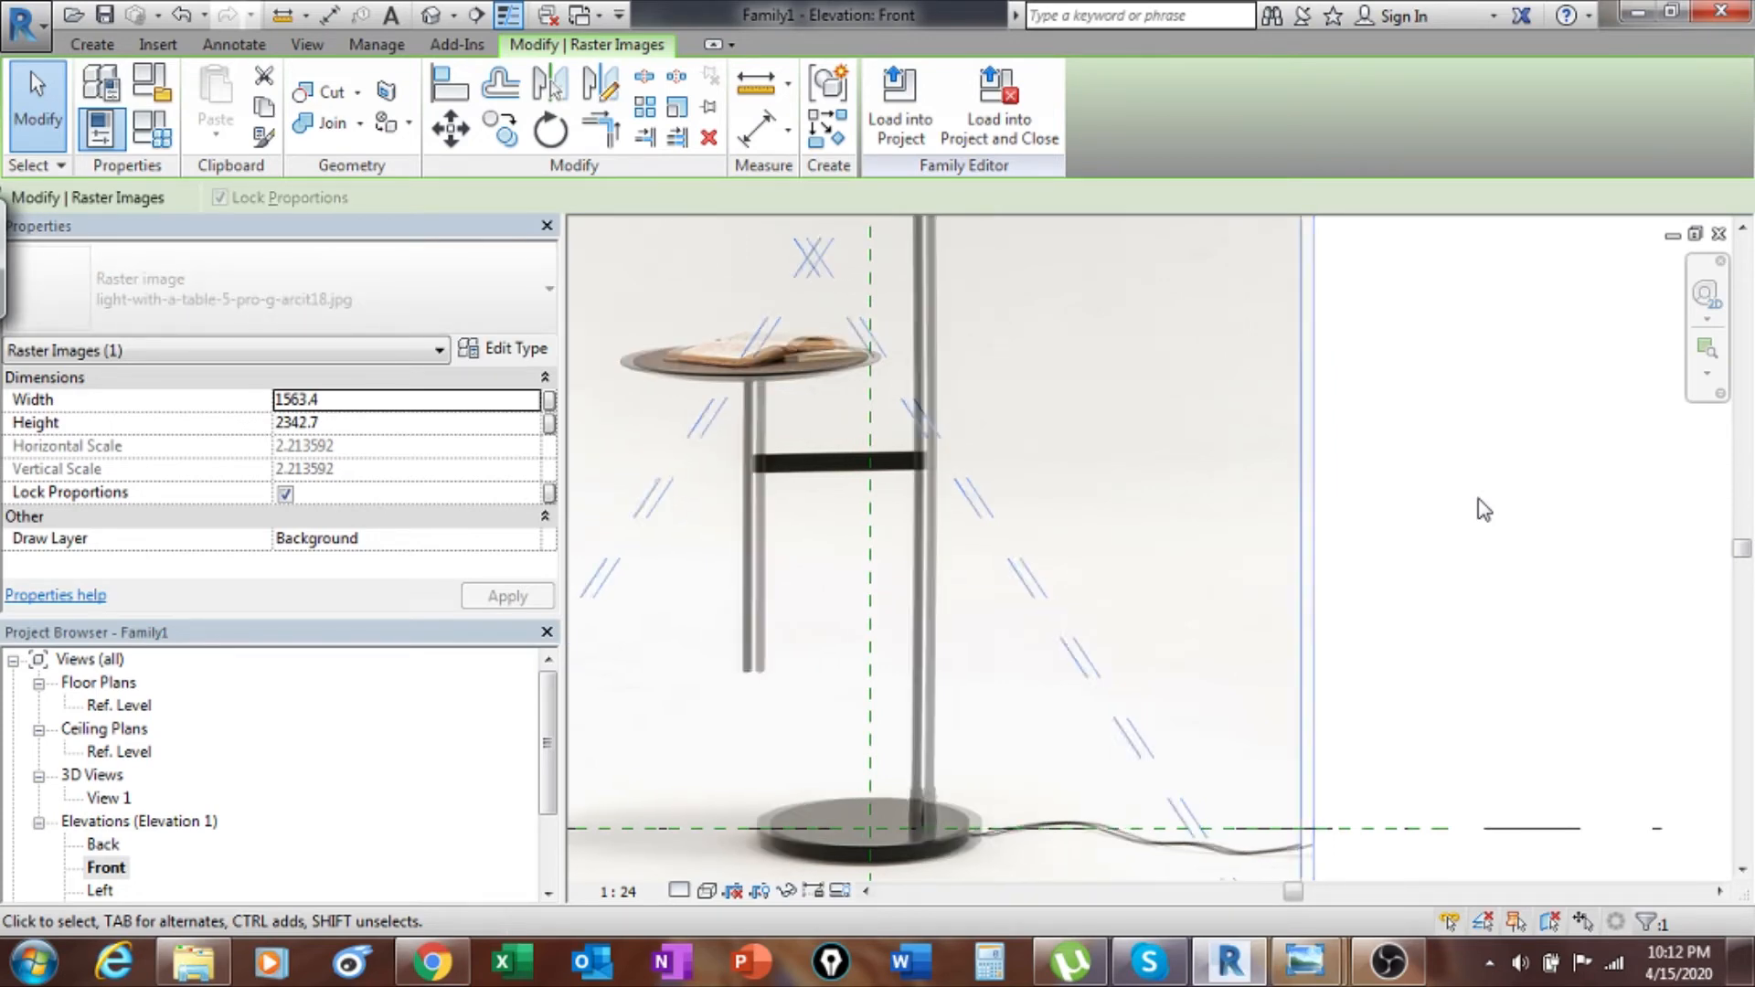
{"action": "key", "text": "Left"}
{"action": "key", "text": "Left"}
{"action": "key", "text": "Left"}
{"action": "key", "text": "Left"}
{"action": "key", "text": "Left"}
{"action": "key", "text": "Left"}
{"action": "key", "text": "Left"}
{"action": "key", "text": "Left"}
{"action": "key", "text": "Left"}
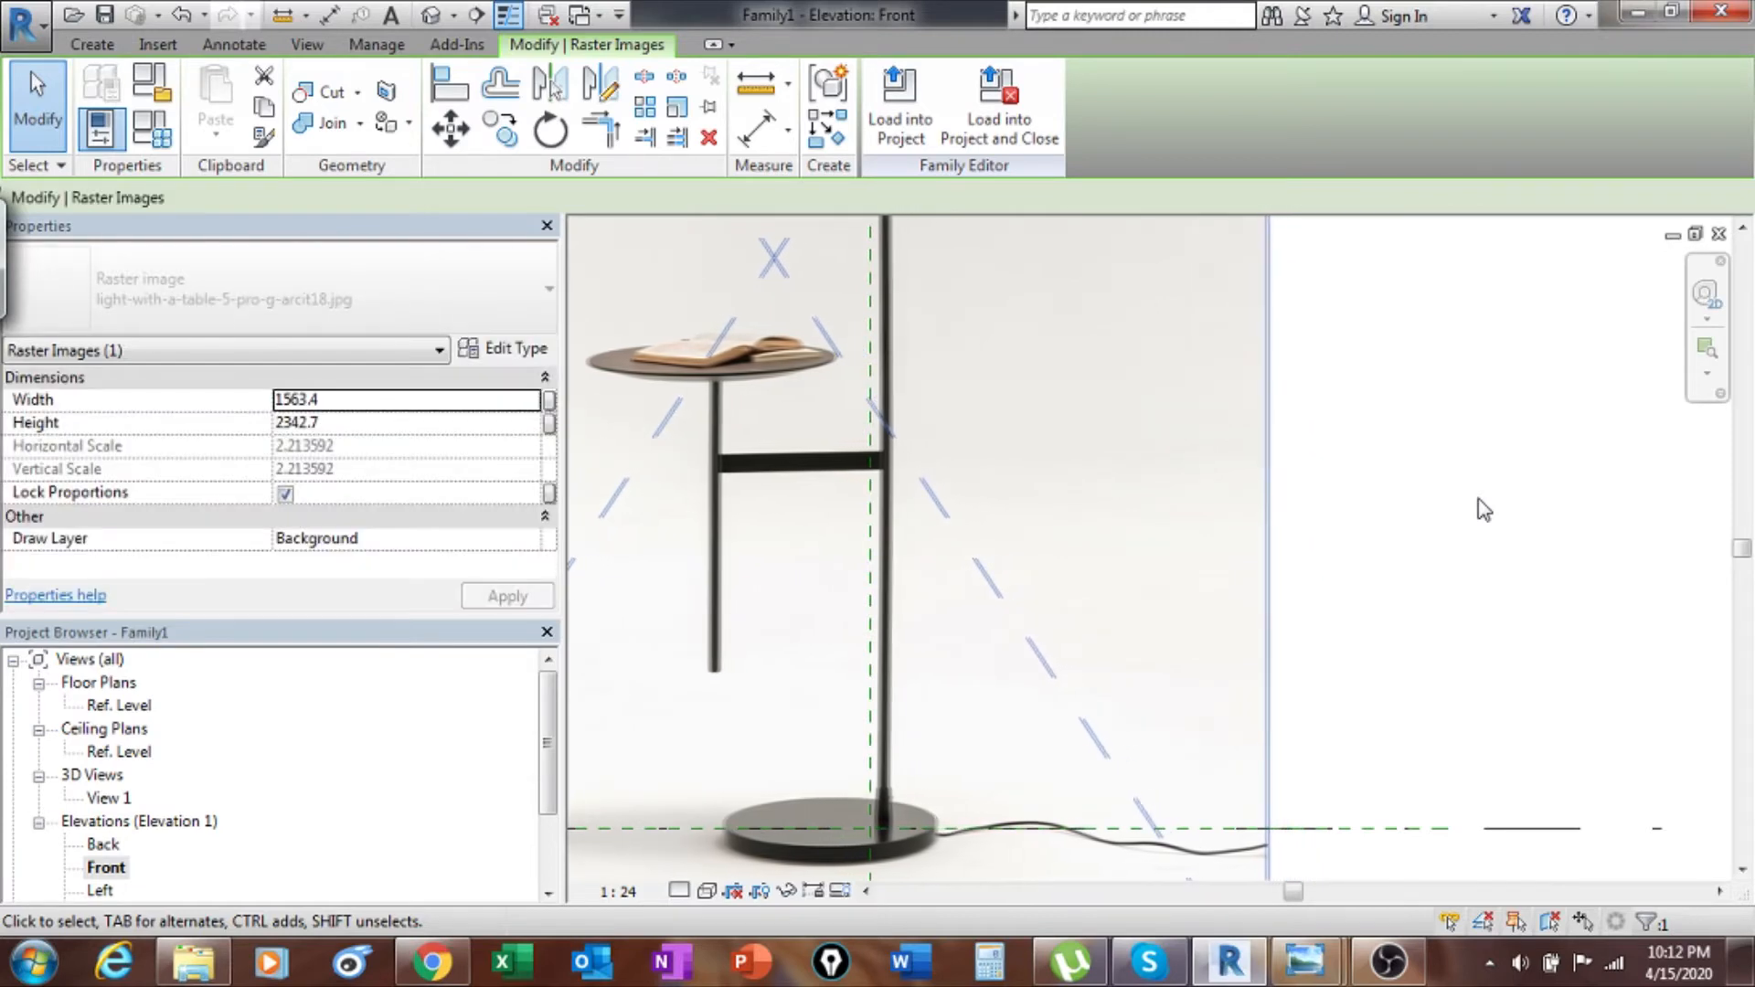
{"action": "key", "text": "Left"}
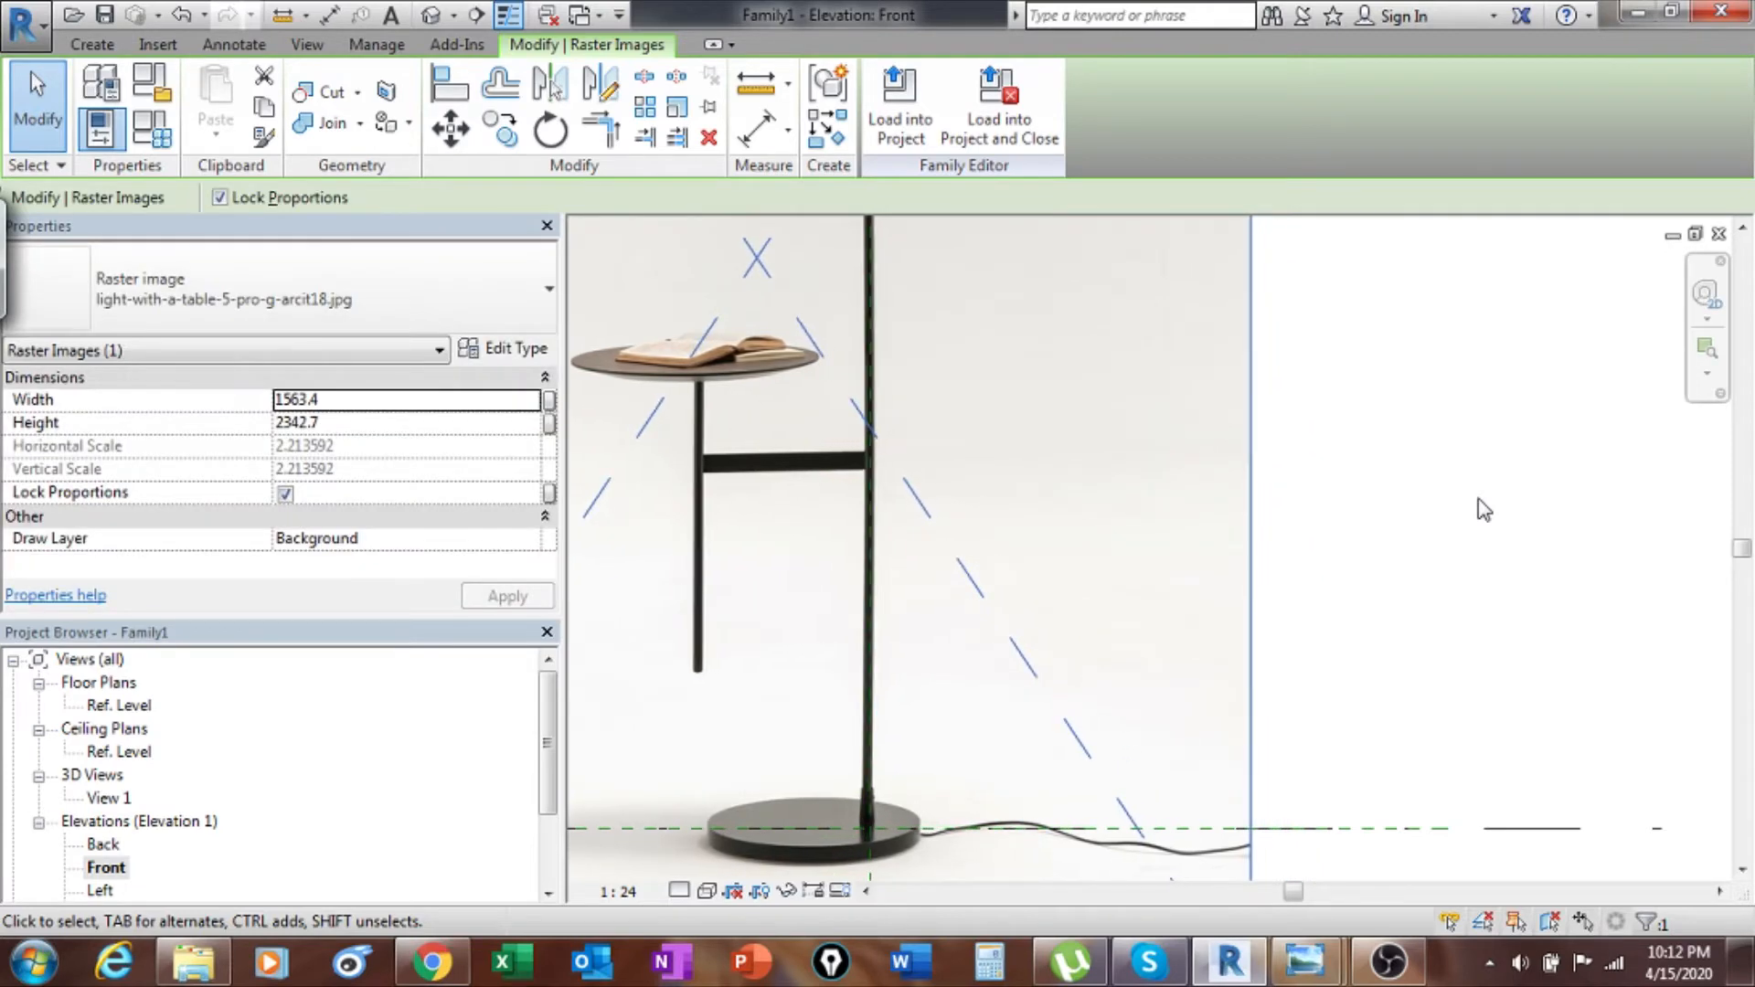
{"action": "left_click", "coordinate": [1463, 437]}
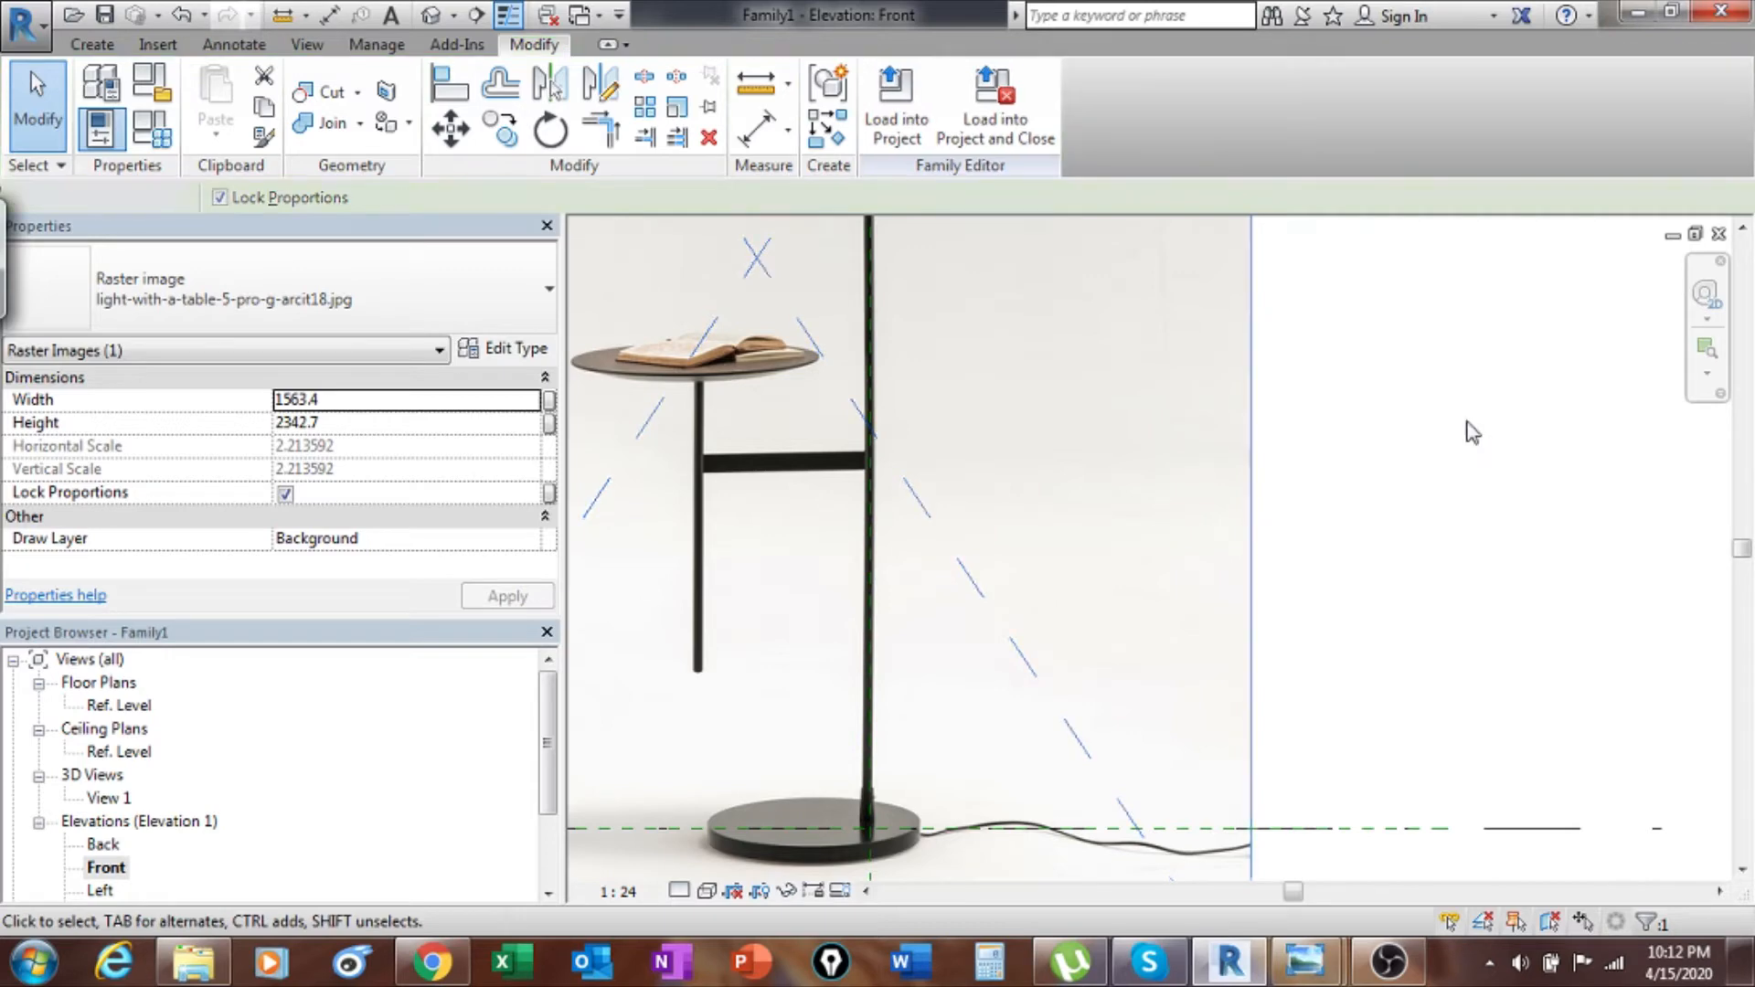
Measure the lamp's height in the photo from the Ref. Level to the top of the arch.
{"action": "scroll", "coordinate": [1210, 446], "scroll_direction": "down", "scroll_amount": 2}
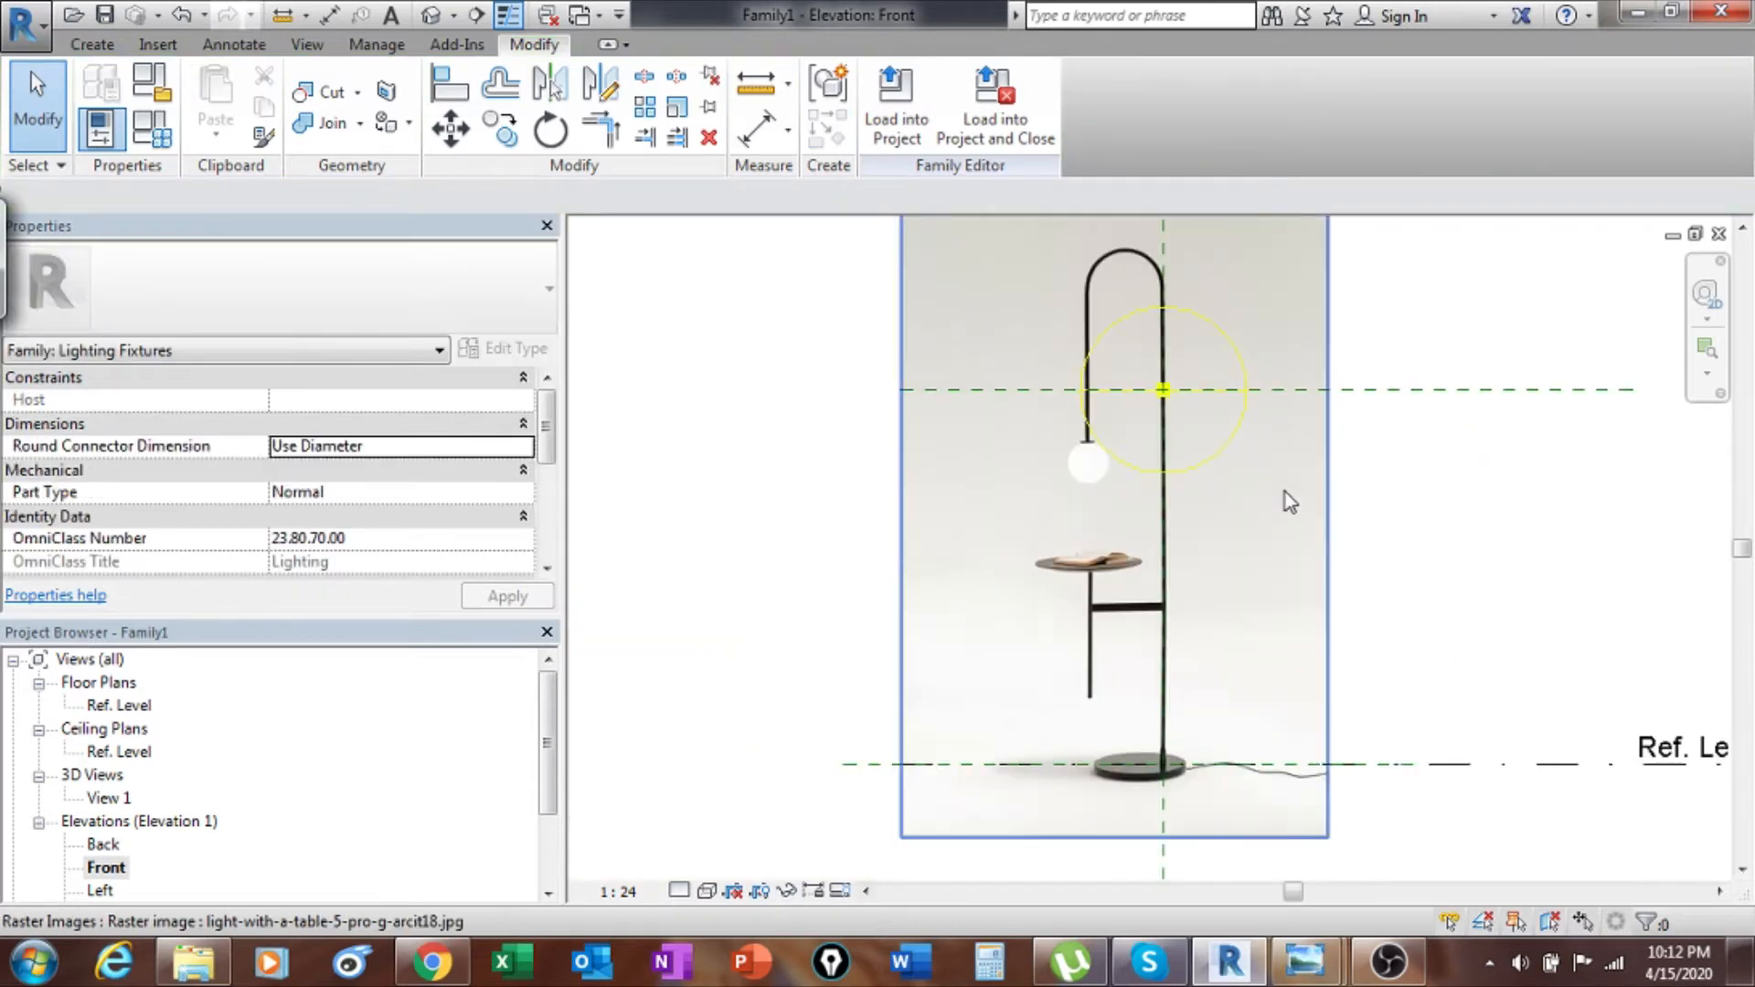
{"action": "middle_click_drag", "start_coordinate": [1285, 492], "coordinate": [1179, 517]}
{"action": "left_click", "coordinate": [755, 84]}
{"action": "left_click", "coordinate": [1029, 788]}
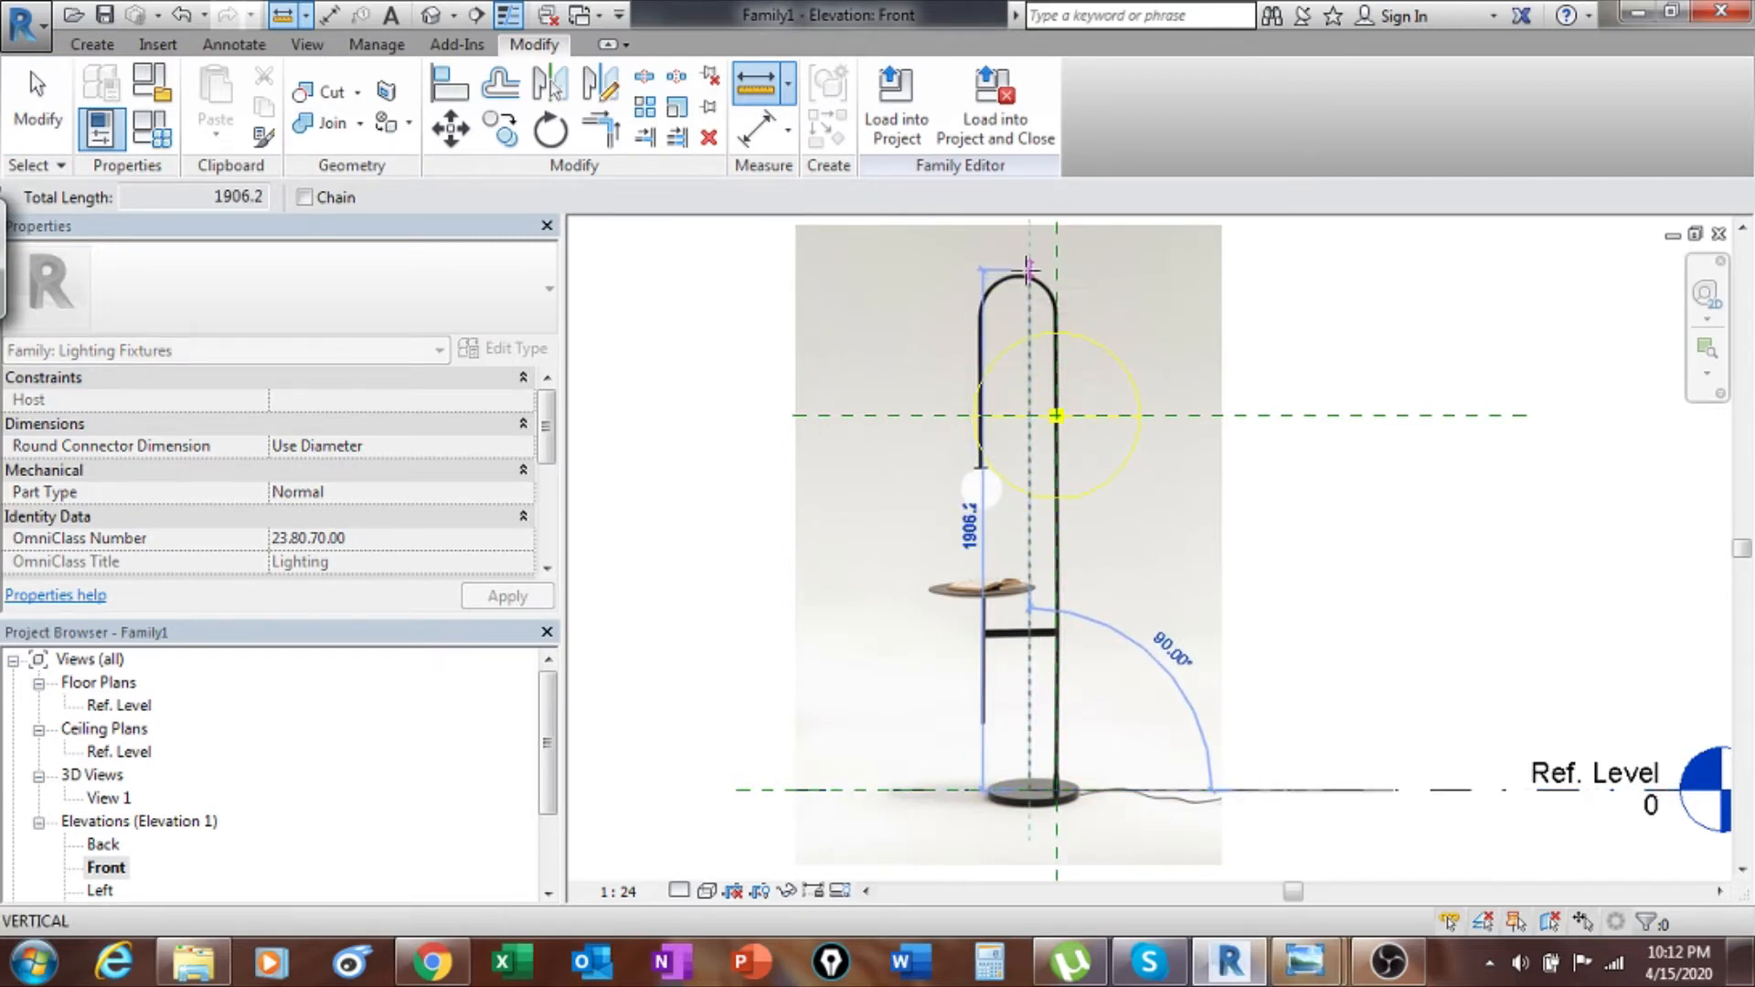
{"action": "key", "text": "Escape"}
{"action": "key", "text": "Escape"}
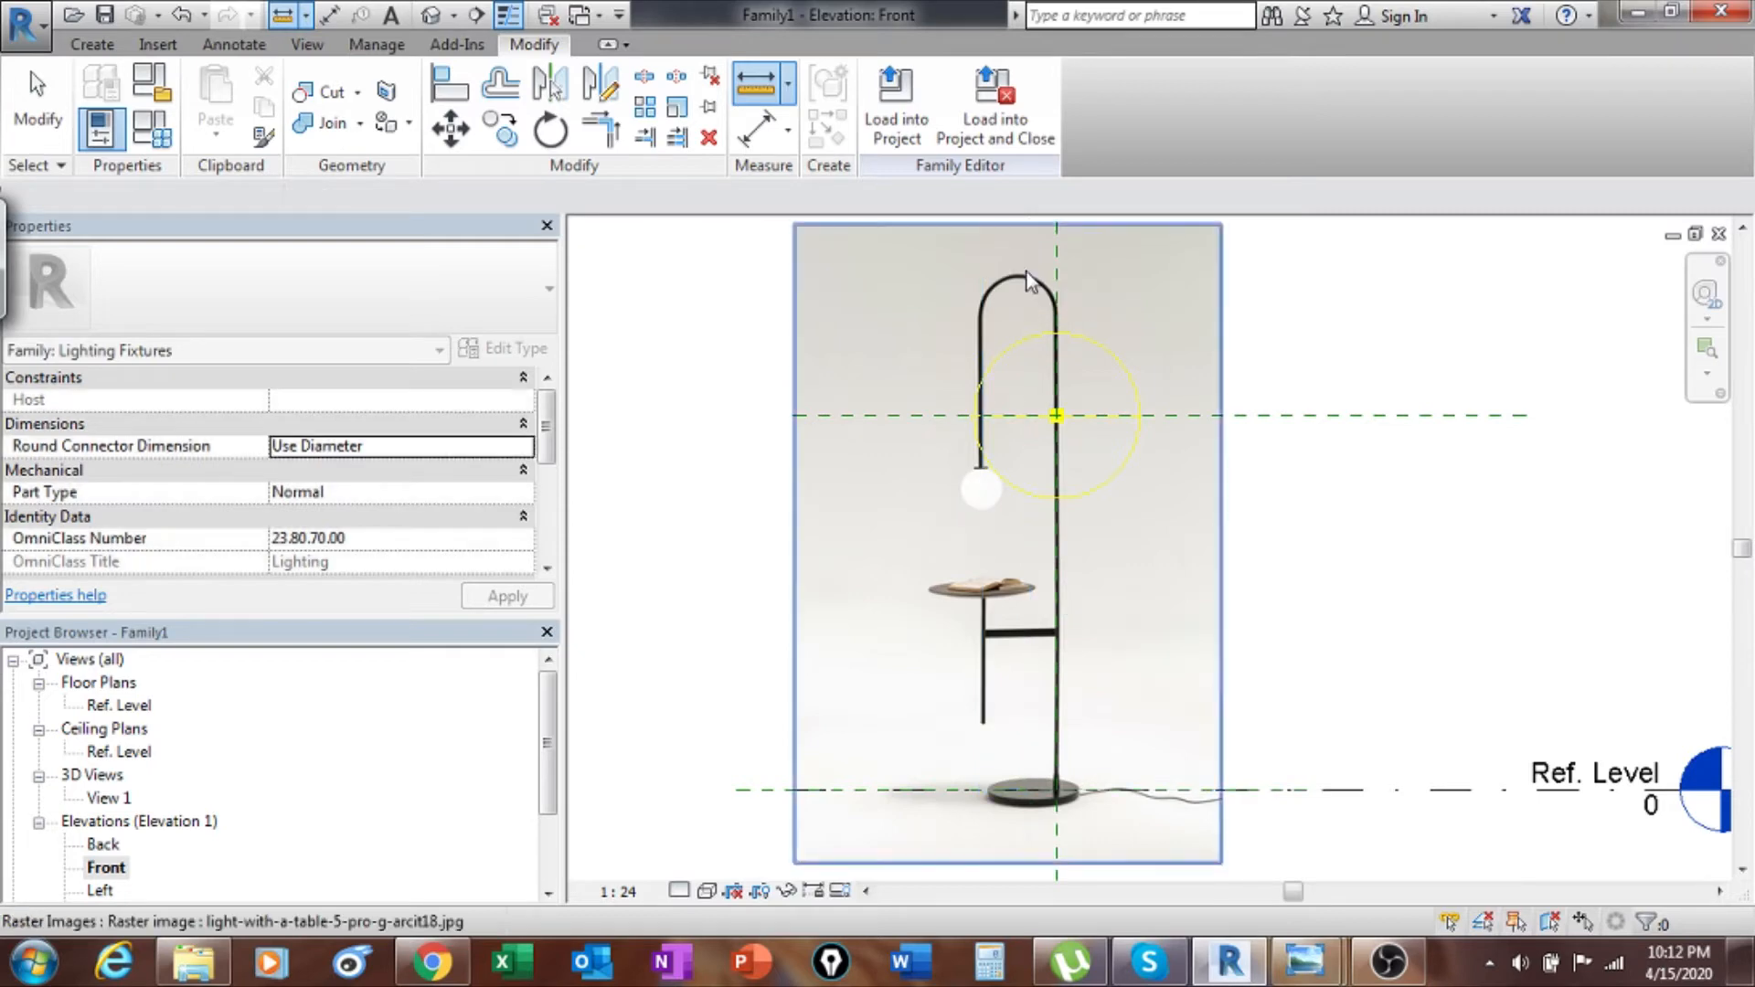
Nudge the lamp photo slightly further down to fine-tune how the base meets the Ref. Level, and deselect it.
{"action": "middle_click_drag", "start_coordinate": [1348, 564], "coordinate": [1329, 584]}
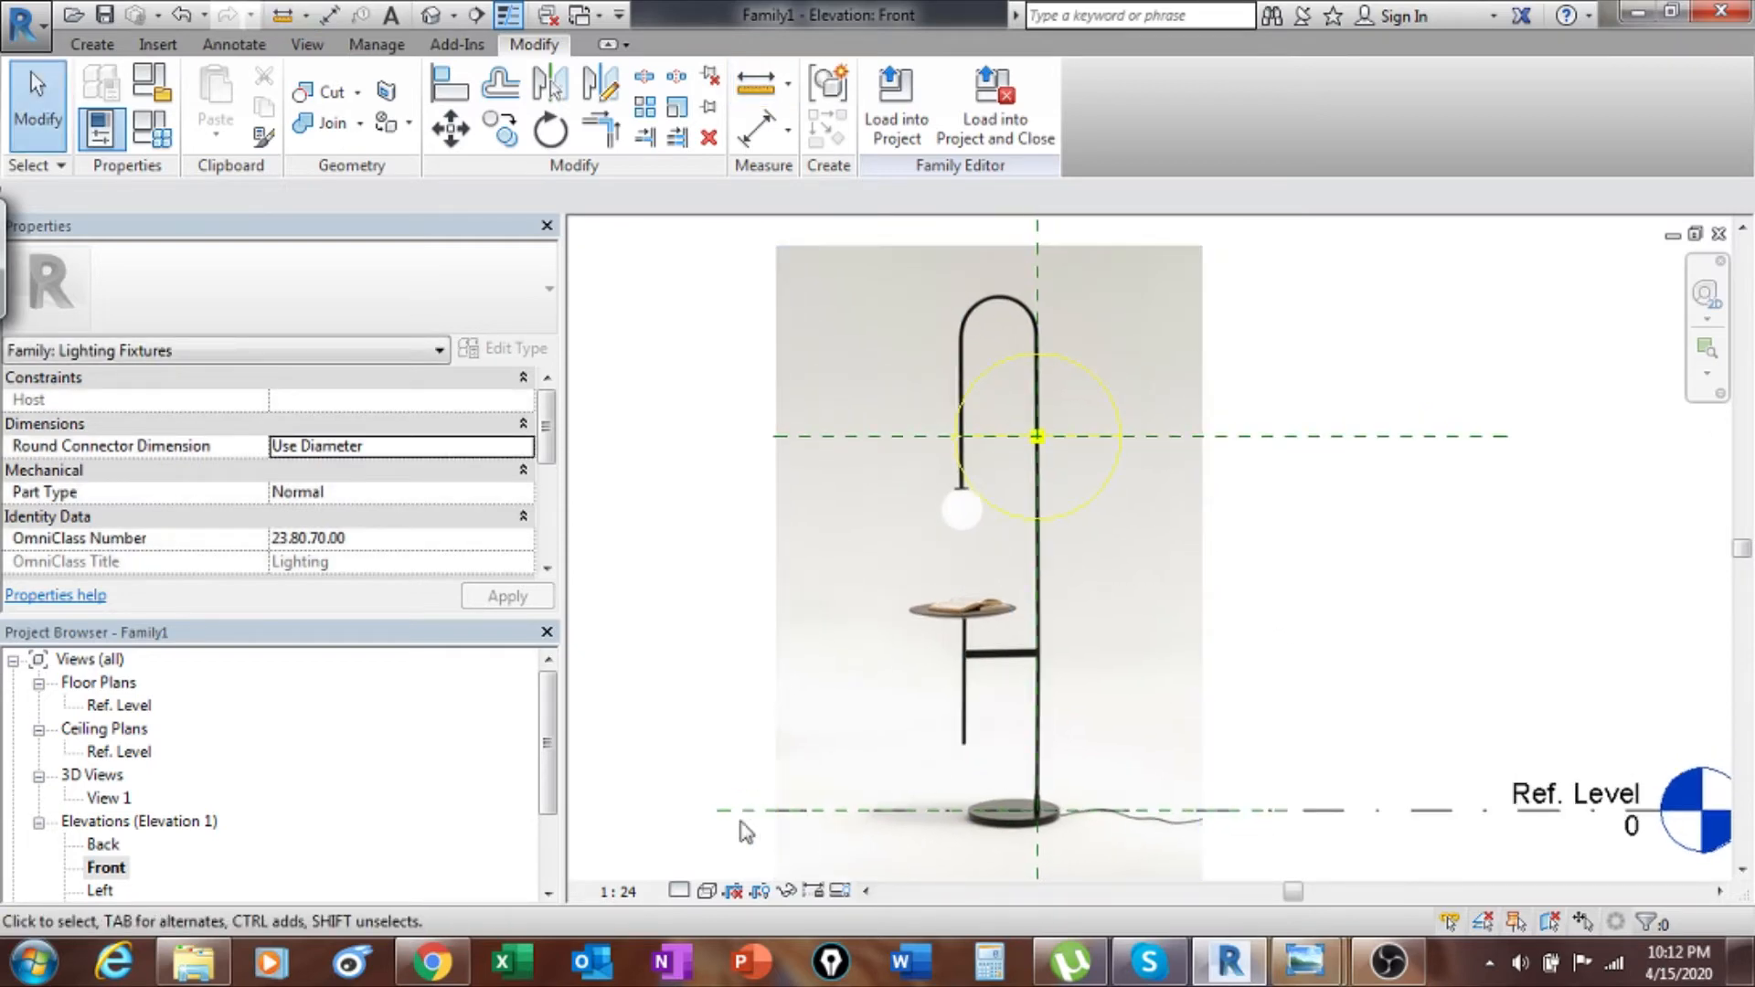
{"action": "middle_click_drag", "start_coordinate": [638, 807], "coordinate": [799, 772]}
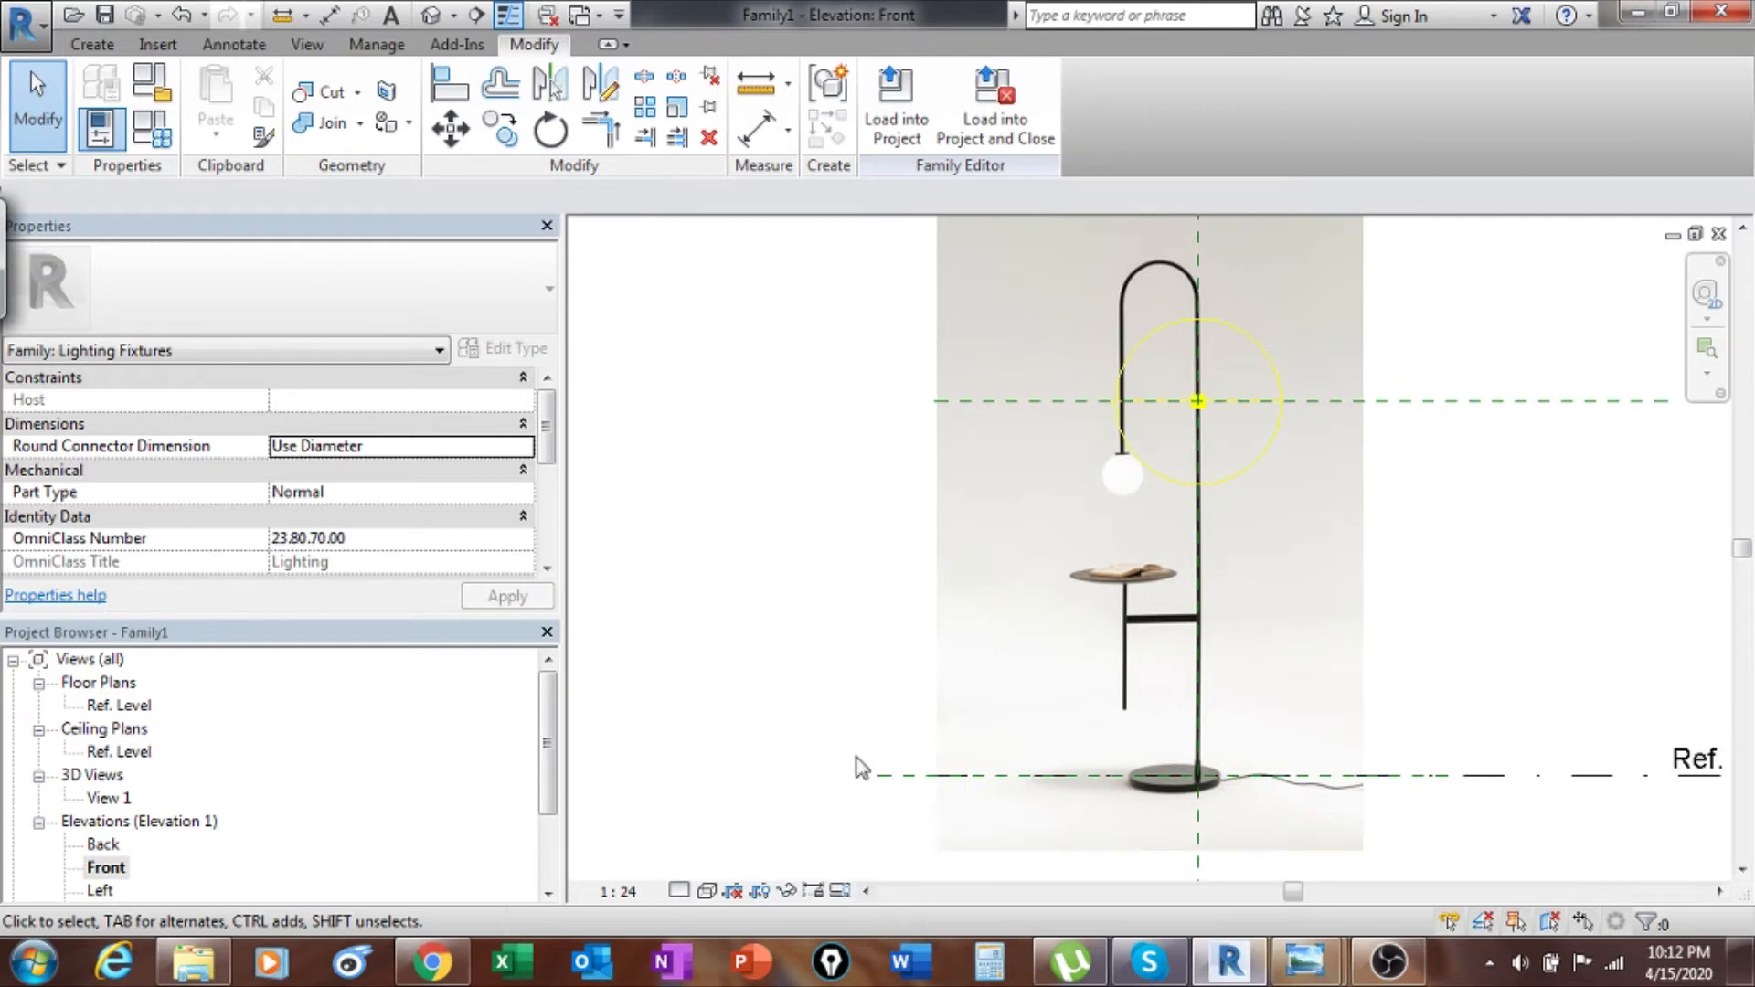
{"action": "scroll", "coordinate": [1296, 749], "scroll_direction": "up", "scroll_amount": 5}
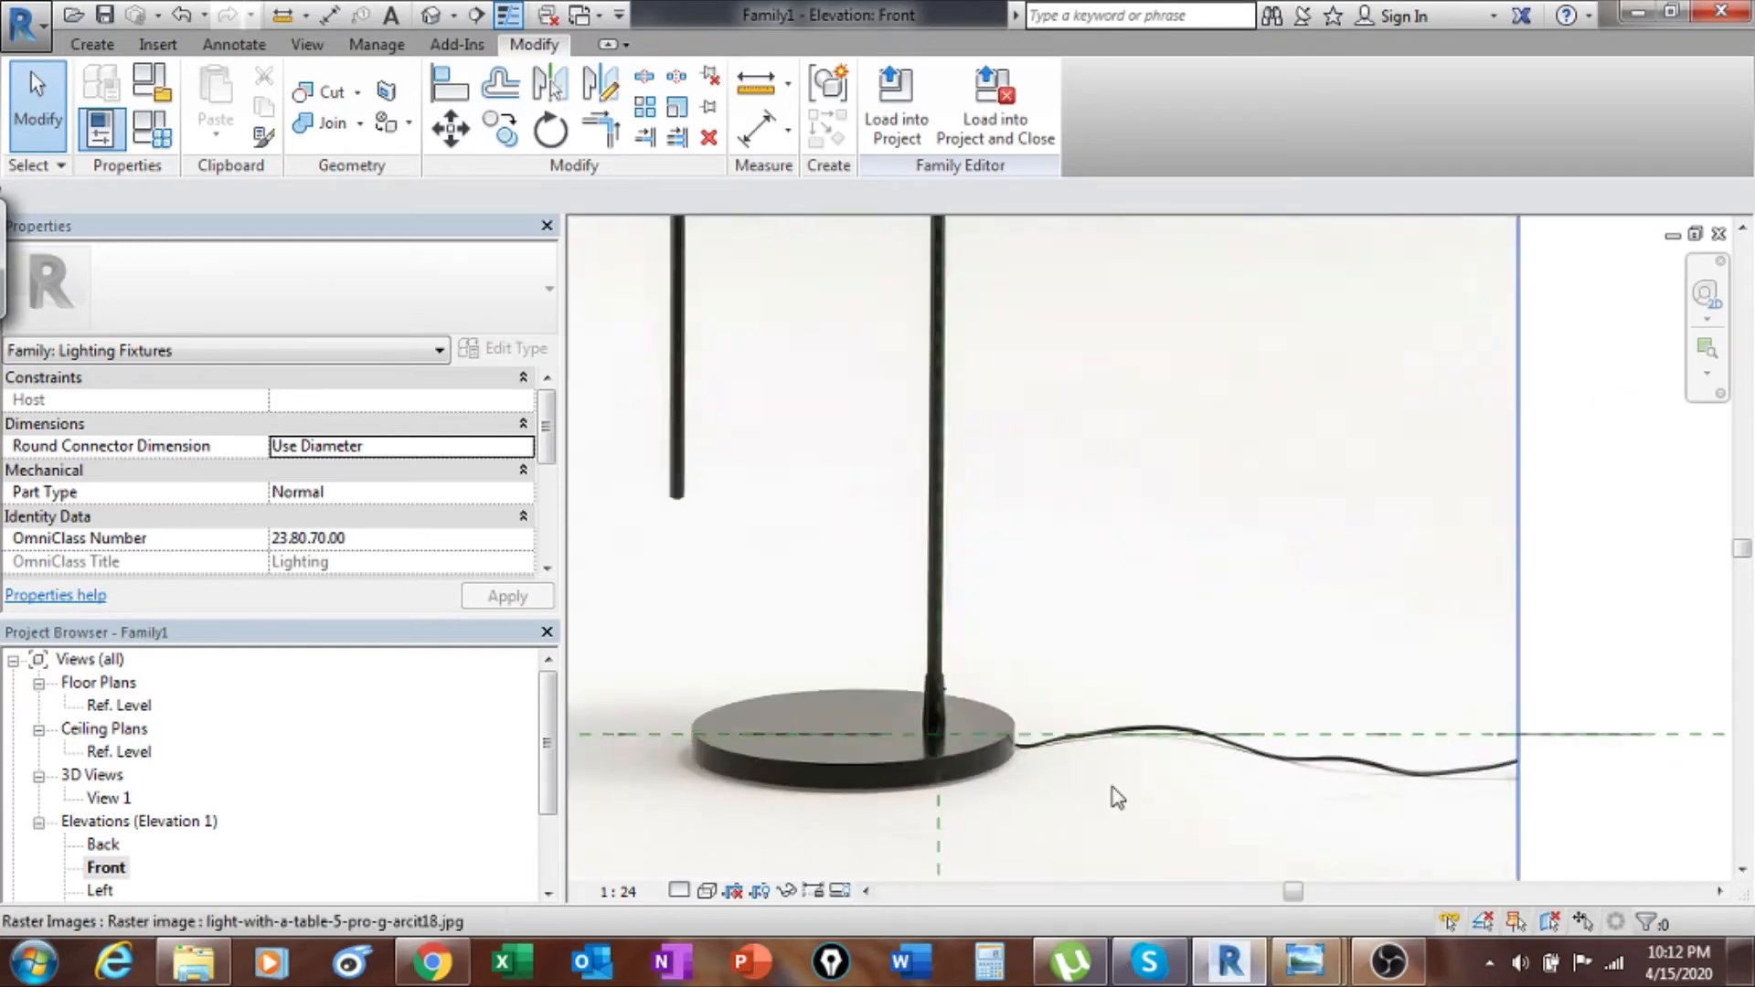
{"action": "scroll", "coordinate": [864, 651], "scroll_direction": "up", "scroll_amount": 1}
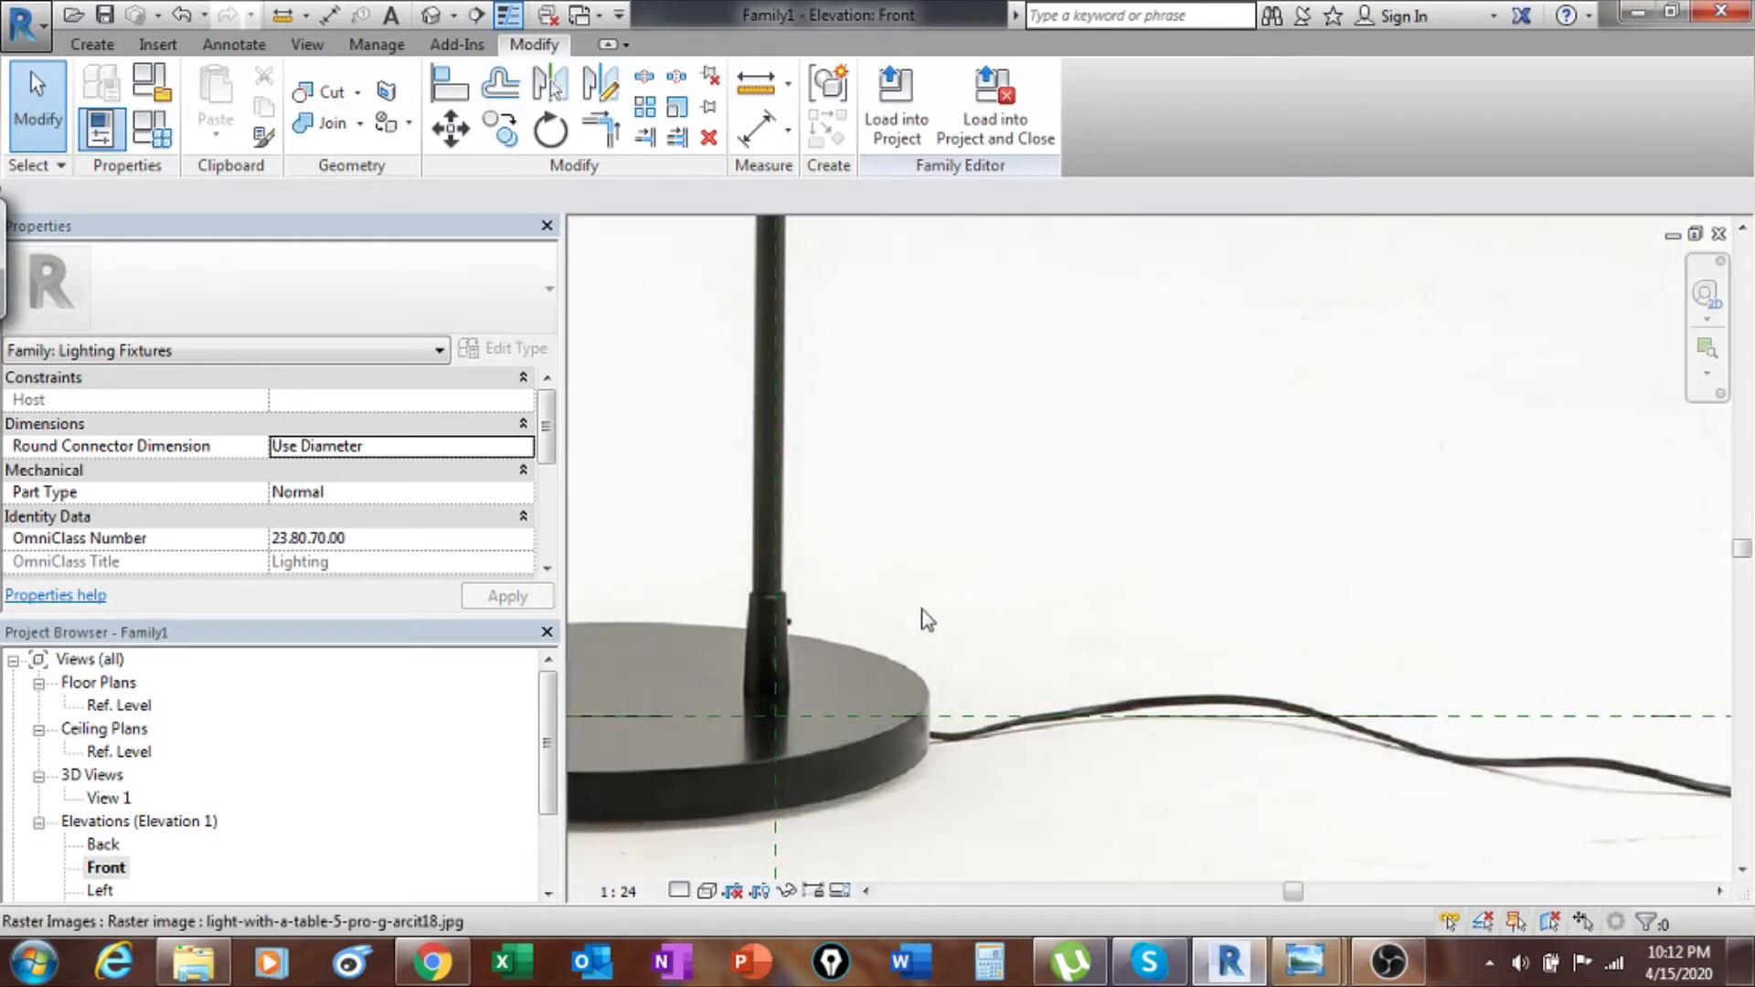
{"action": "left_click", "coordinate": [956, 594]}
{"action": "key", "text": "Down"}
{"action": "key", "text": "Down"}
{"action": "key", "text": "Down"}
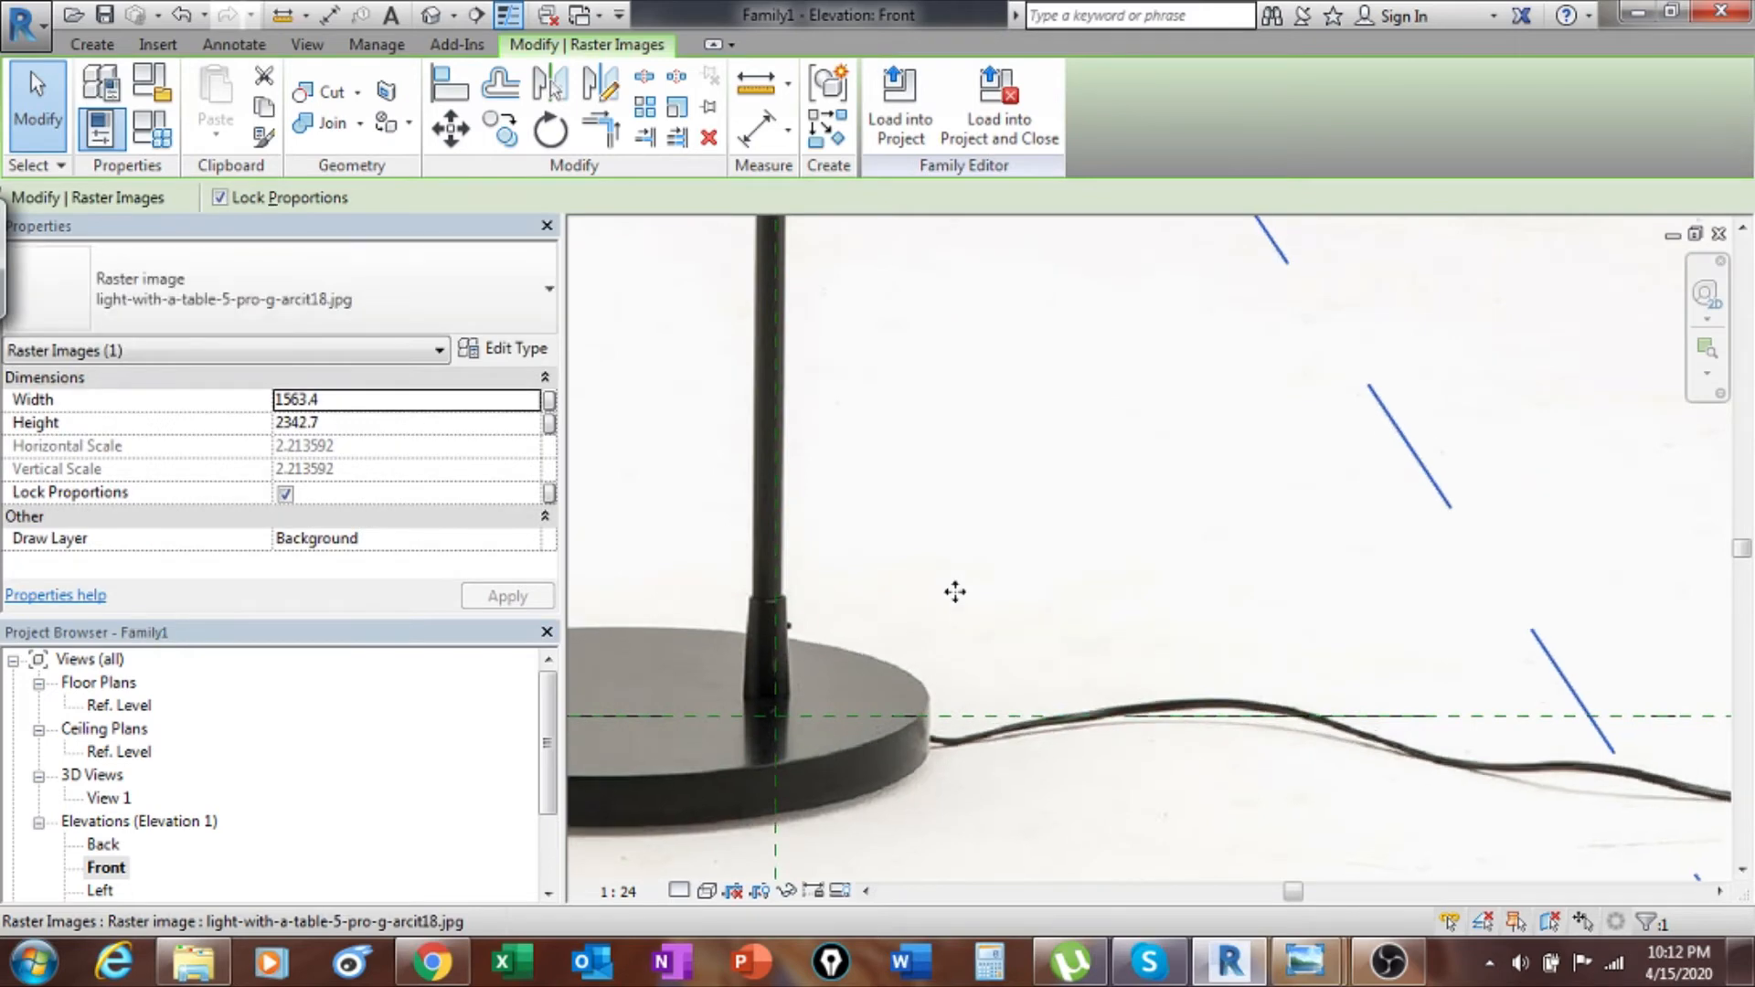
{"action": "scroll", "coordinate": [955, 593], "scroll_direction": "down", "scroll_amount": 6}
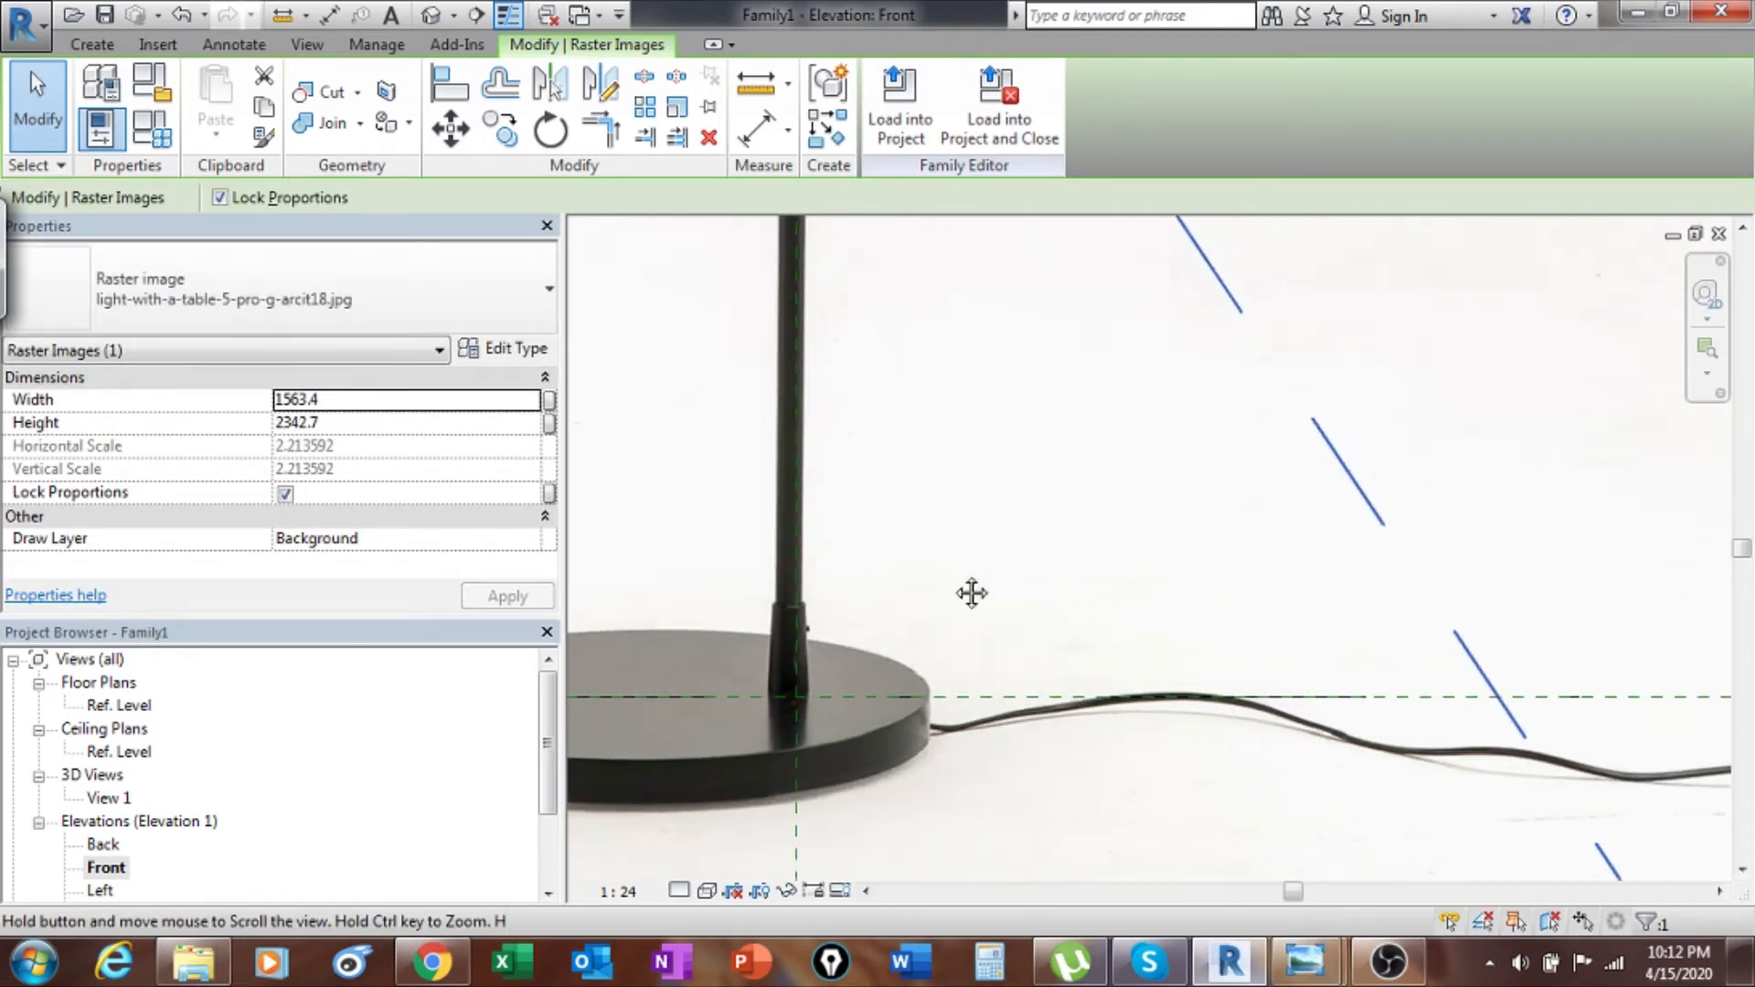
{"action": "middle_click_drag", "start_coordinate": [1124, 565], "coordinate": [1234, 685]}
{"action": "left_click", "coordinate": [733, 718]}
Create a reference plane at the lamp's top by picking the Ref. Level plane with a 1900 mm offset.
{"action": "middle_click_drag", "start_coordinate": [715, 490], "coordinate": [811, 591]}
{"action": "scroll", "coordinate": [811, 592], "scroll_direction": "down", "scroll_amount": 1}
{"action": "middle_click_drag", "start_coordinate": [839, 480], "coordinate": [738, 491]}
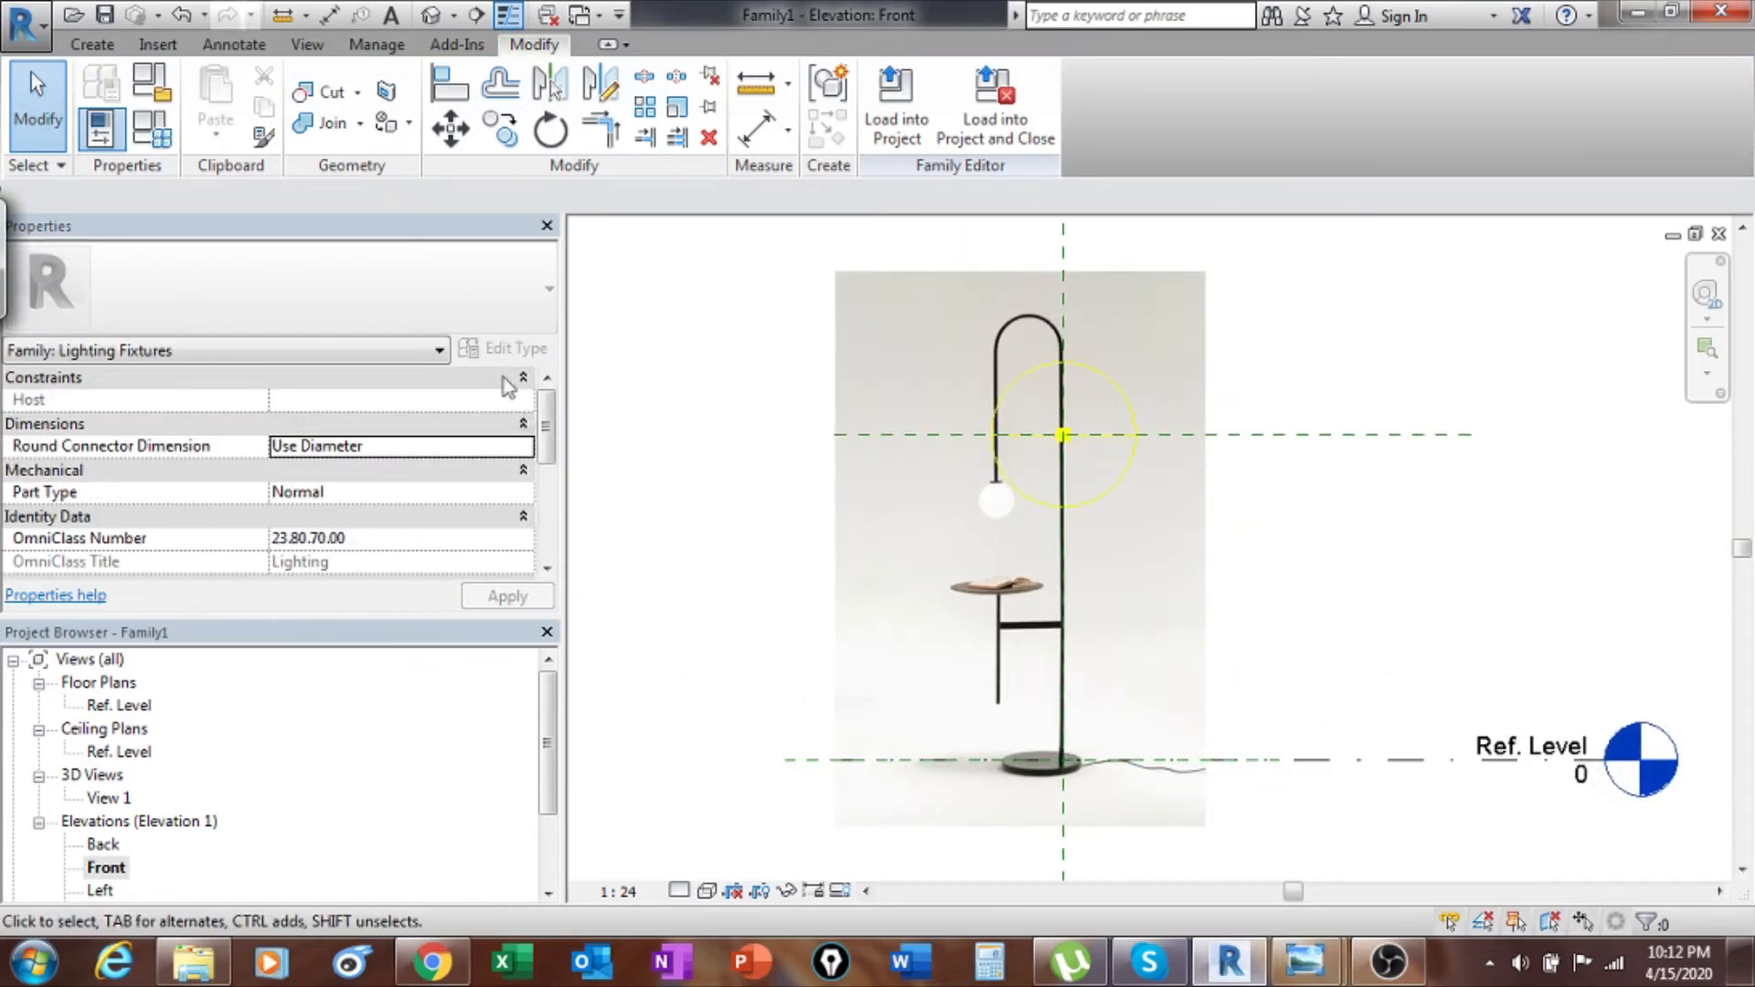
{"action": "left_click", "coordinate": [90, 46]}
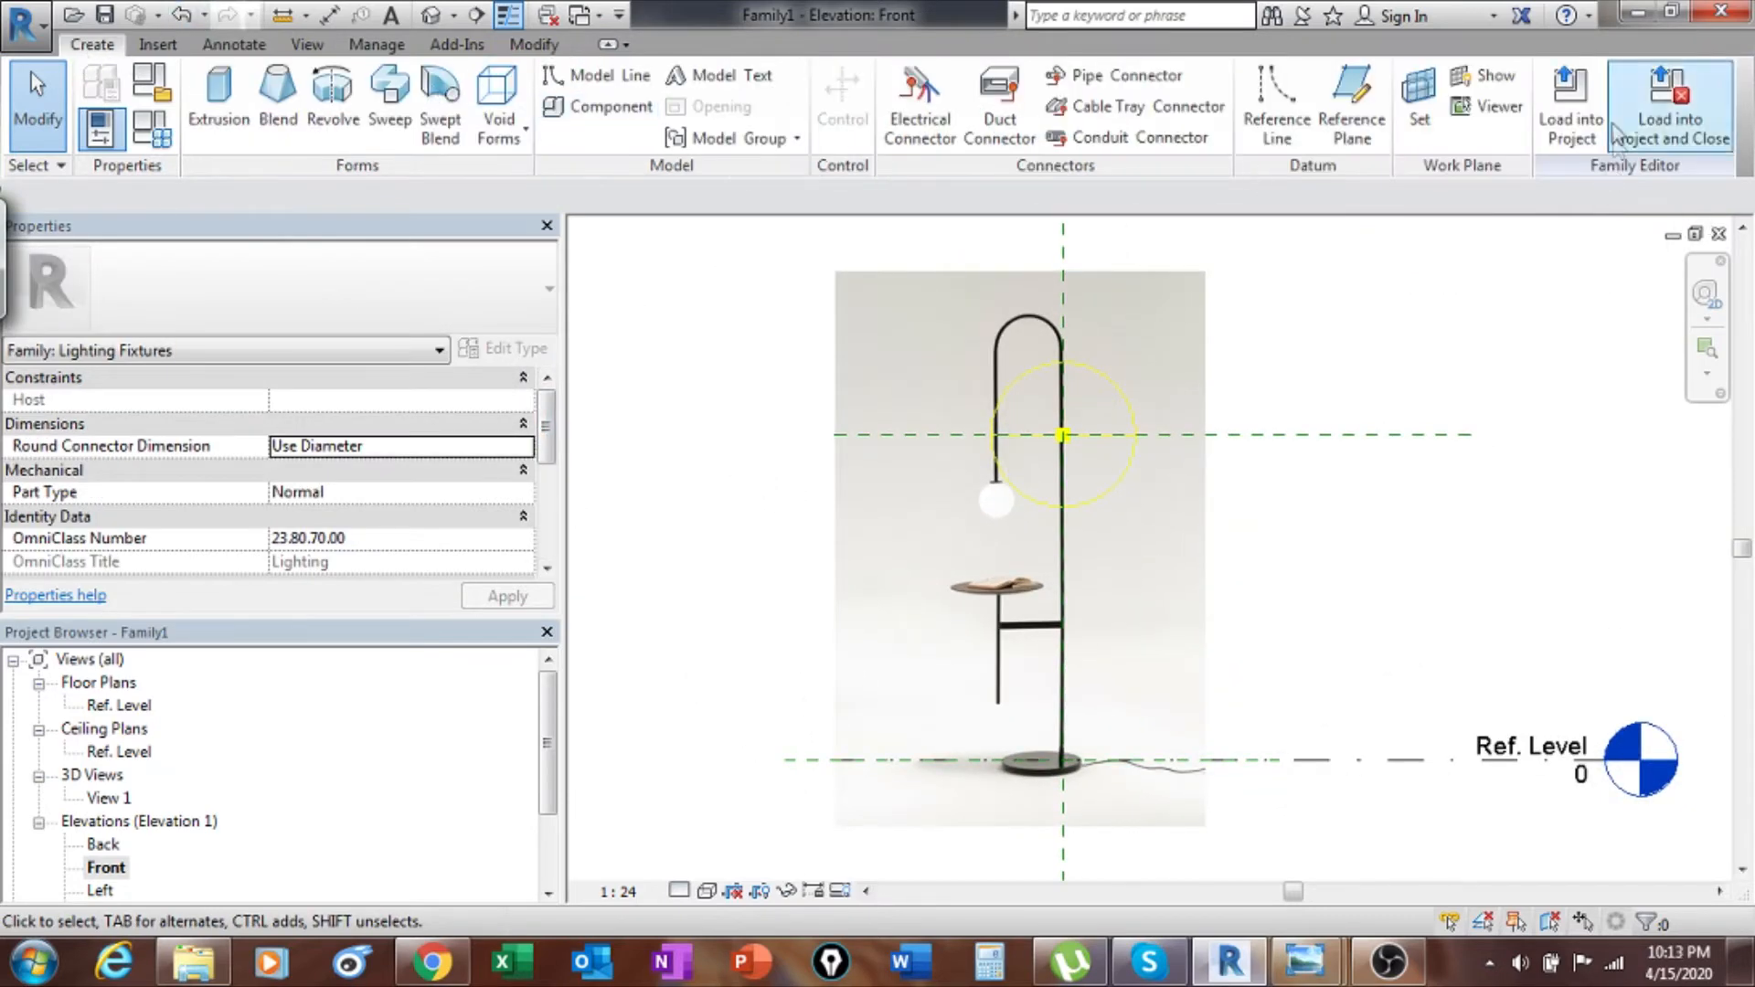
{"action": "left_click", "coordinate": [1352, 105]}
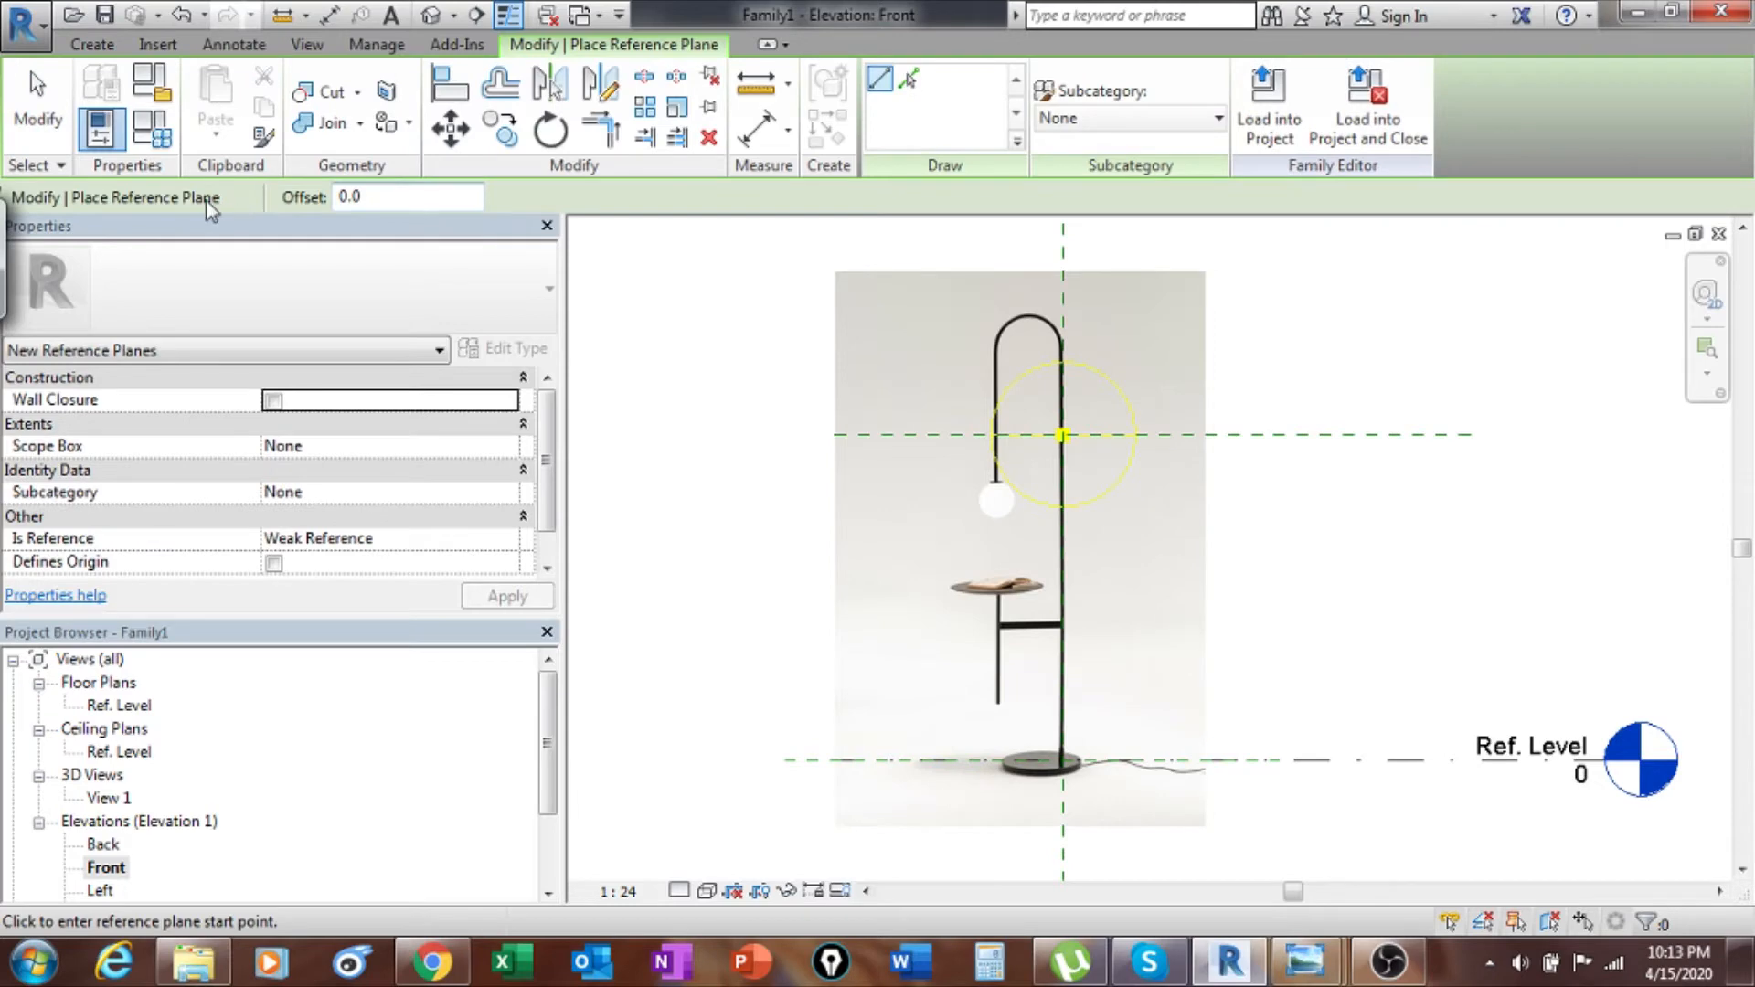
{"action": "left_click", "coordinate": [387, 209]}
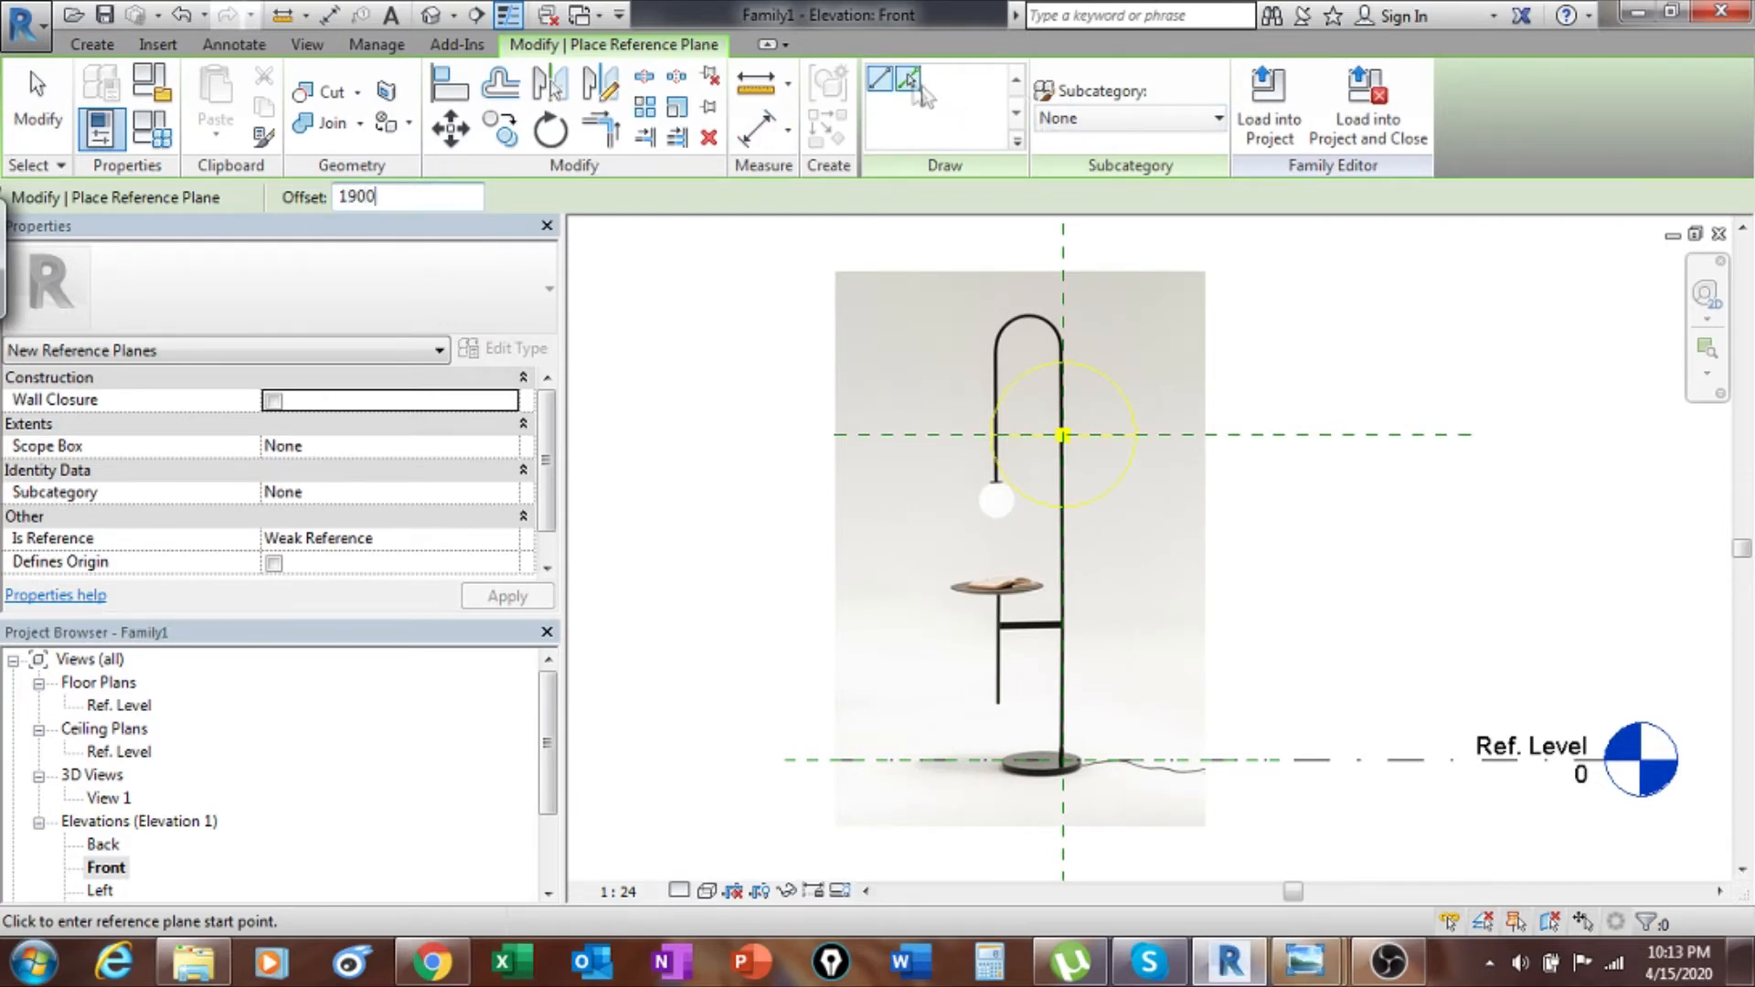
{"action": "left_click", "coordinate": [907, 80]}
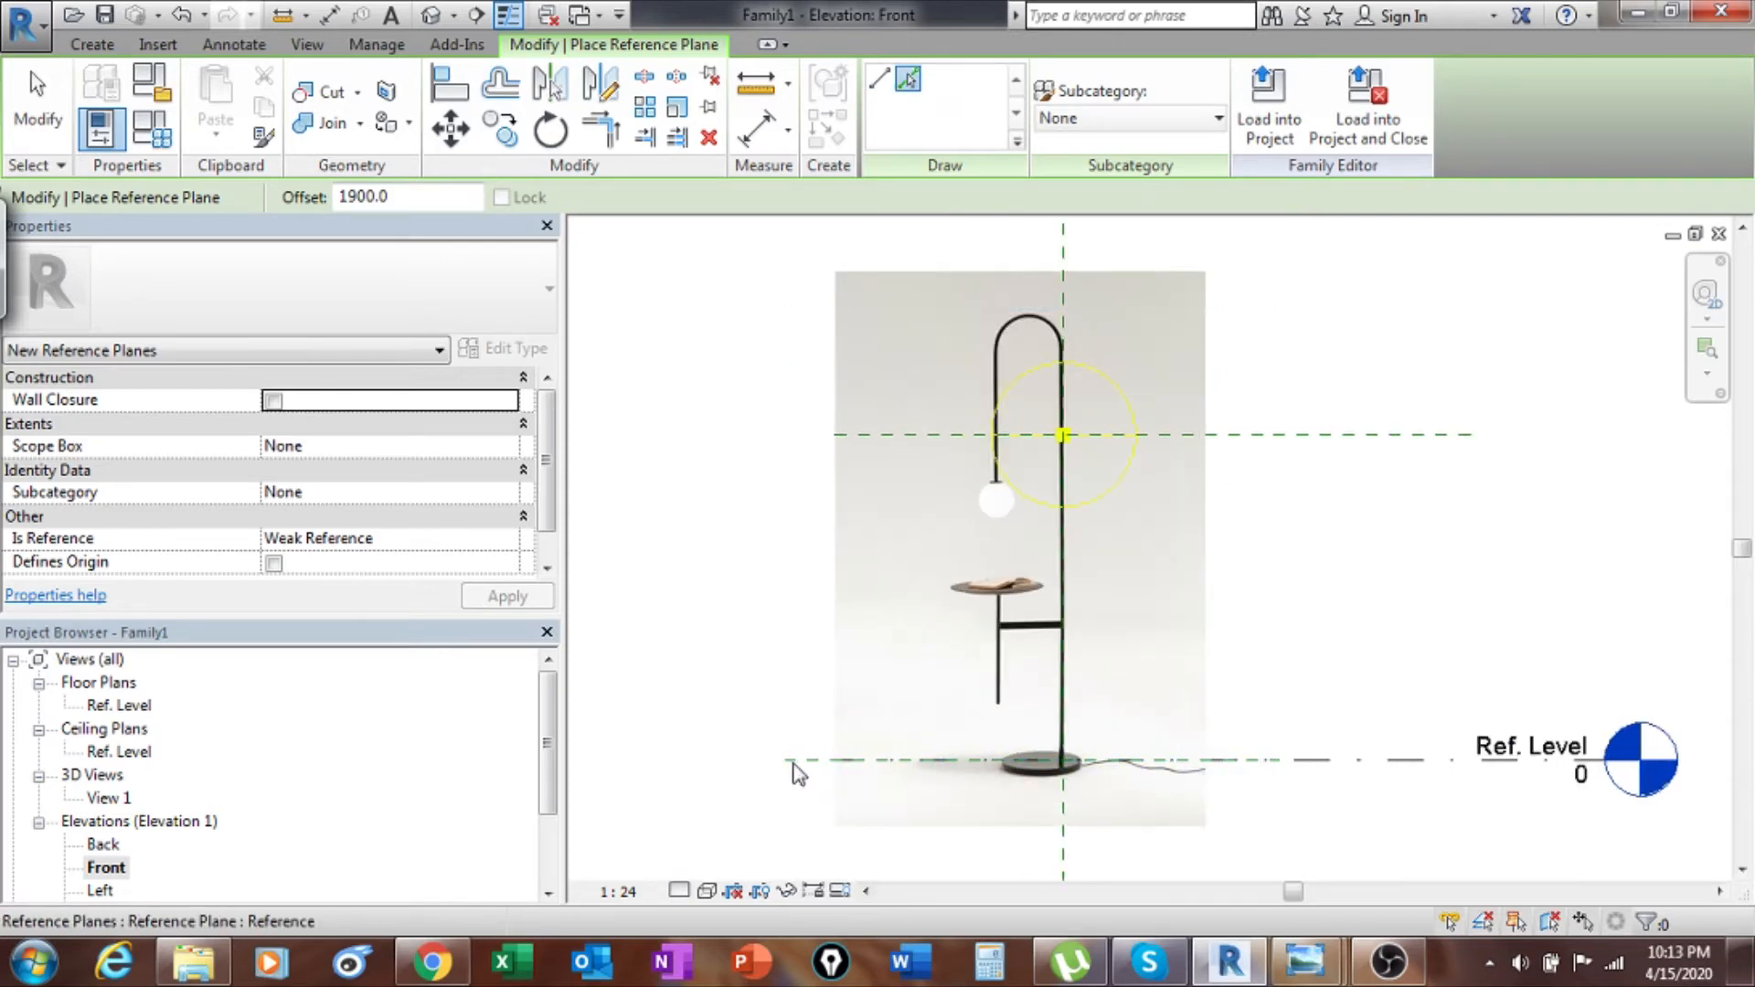
{"action": "left_click", "coordinate": [793, 762]}
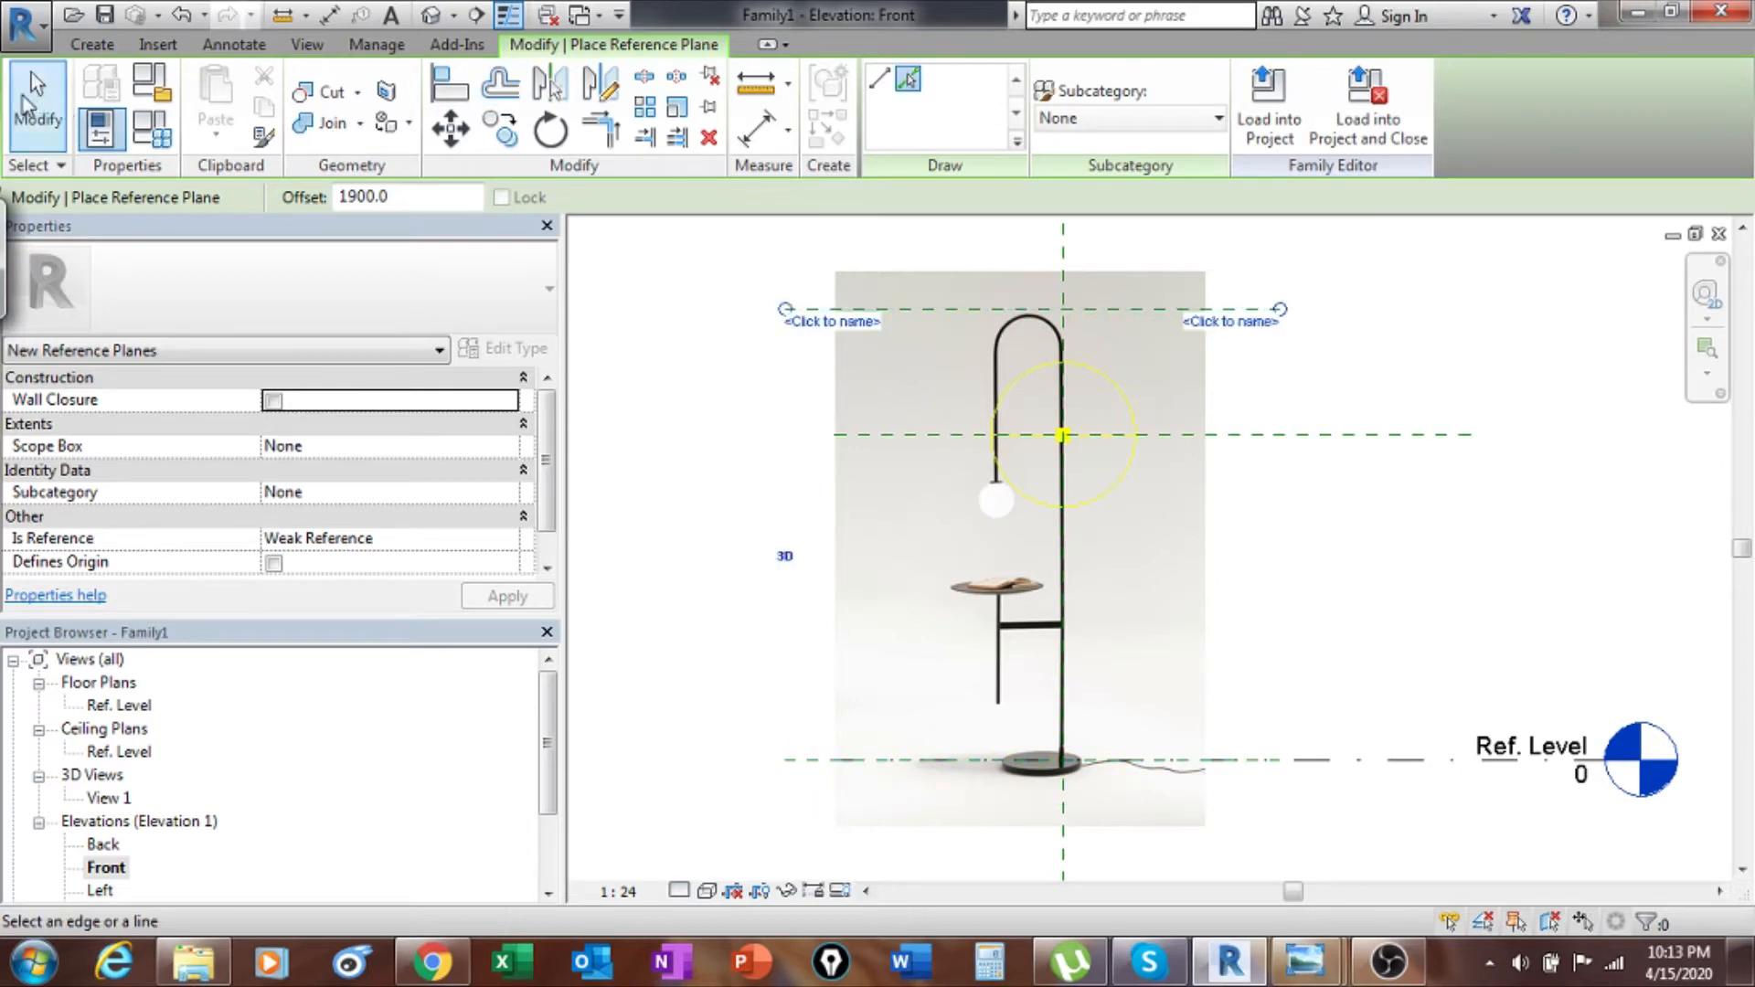
{"action": "left_click", "coordinate": [36, 105]}
Delete the extra horizontal reference plane below the Ref. Level.
{"action": "scroll", "coordinate": [960, 595], "scroll_direction": "down", "scroll_amount": 3}
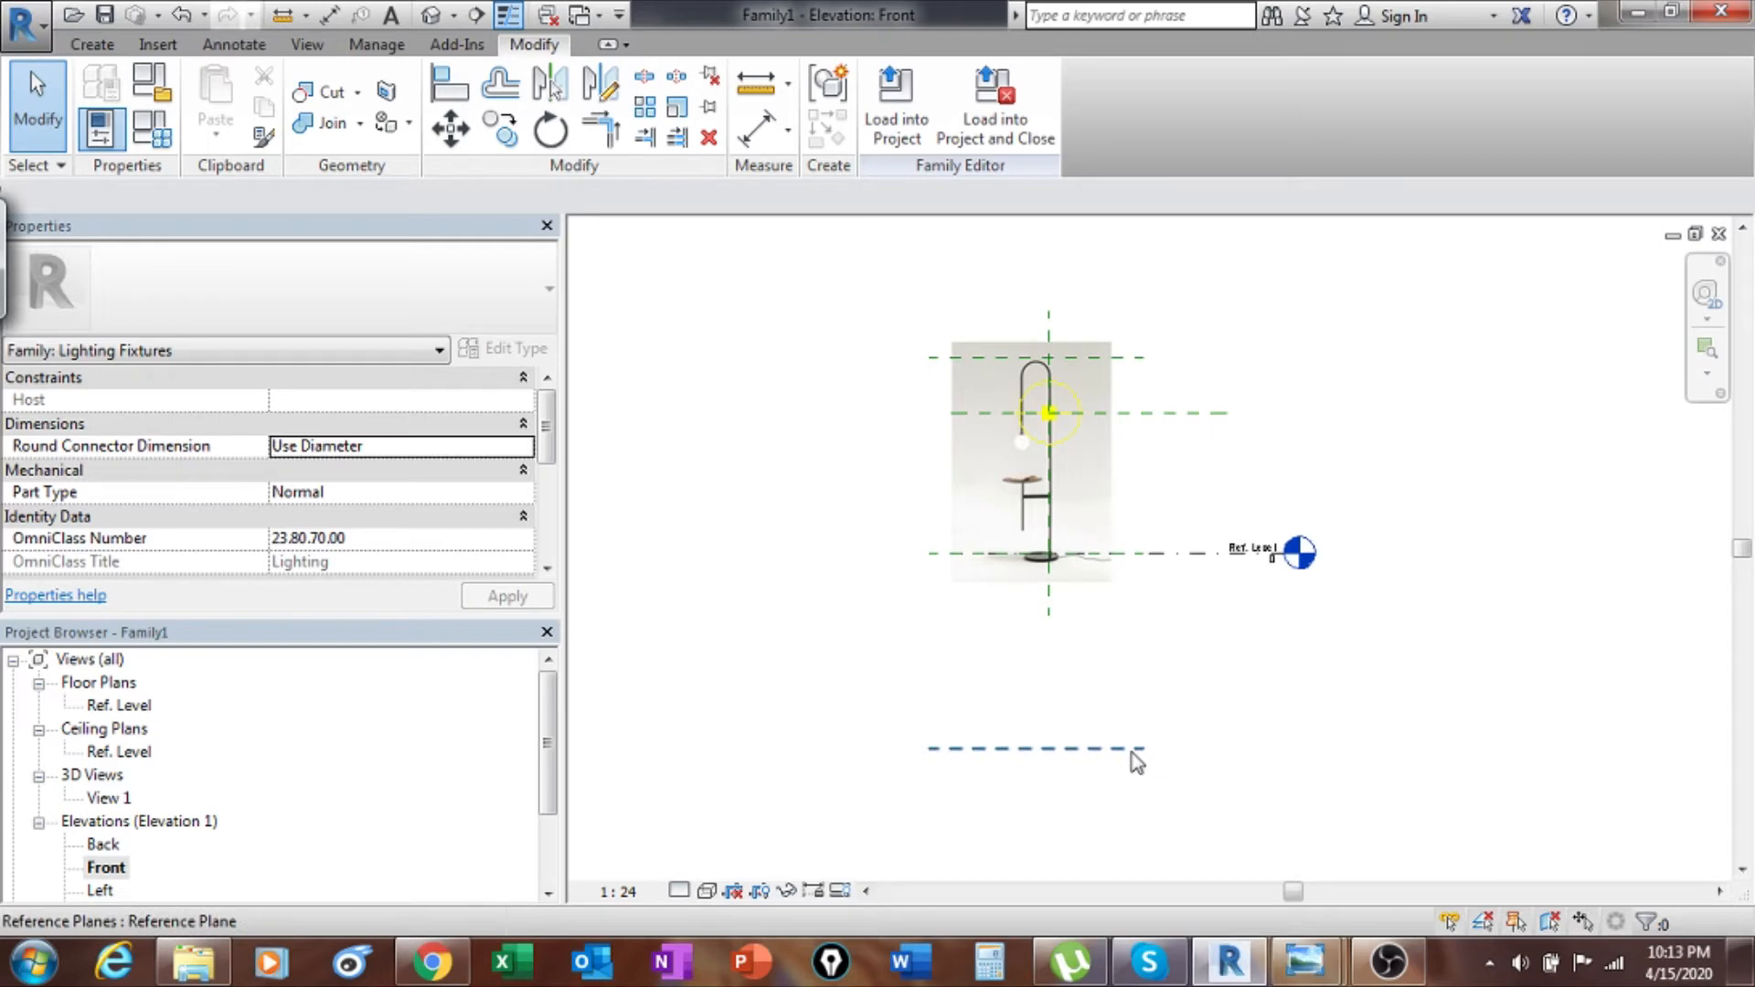
{"action": "left_click", "coordinate": [1132, 749]}
{"action": "key", "text": "Delete"}
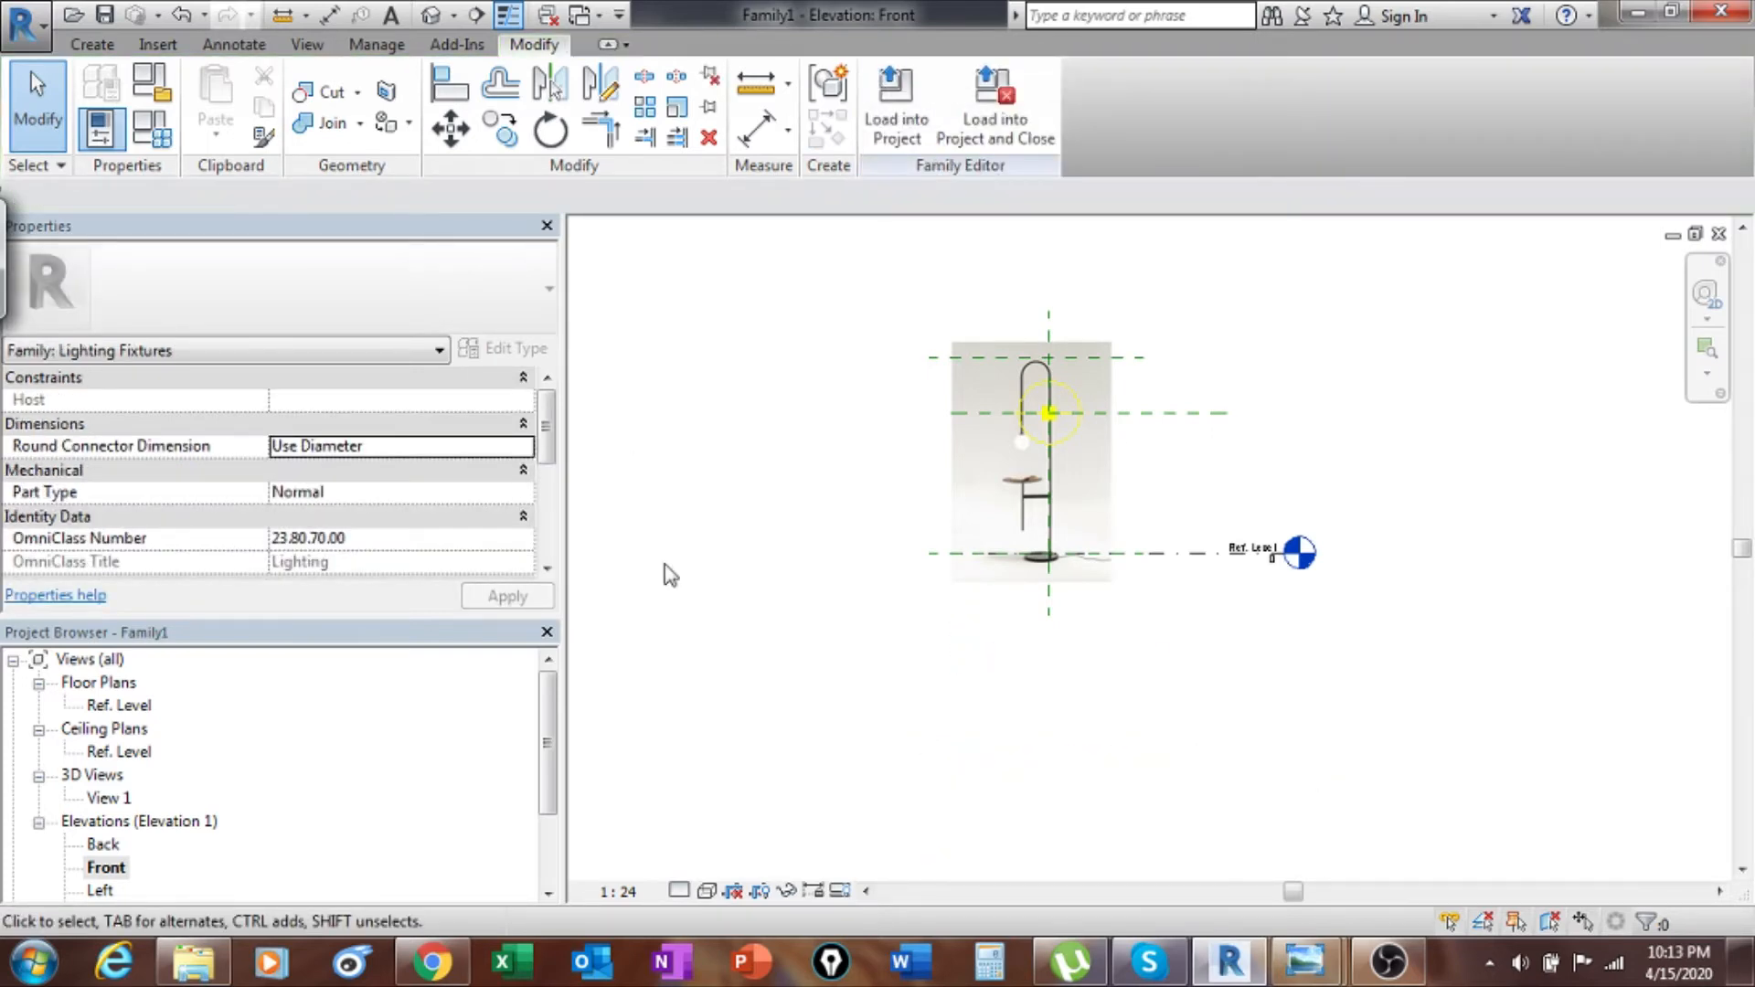
Examine how the lamp photo's base, pole and arch line up with the 1900 mm plane and the vertical center plane.
{"action": "scroll", "coordinate": [942, 444], "scroll_direction": "up", "scroll_amount": 4}
{"action": "scroll", "coordinate": [916, 415], "scroll_direction": "up", "scroll_amount": 5}
{"action": "scroll", "coordinate": [1006, 356], "scroll_direction": "down", "scroll_amount": 3}
{"action": "scroll", "coordinate": [1308, 548], "scroll_direction": "down", "scroll_amount": 3}
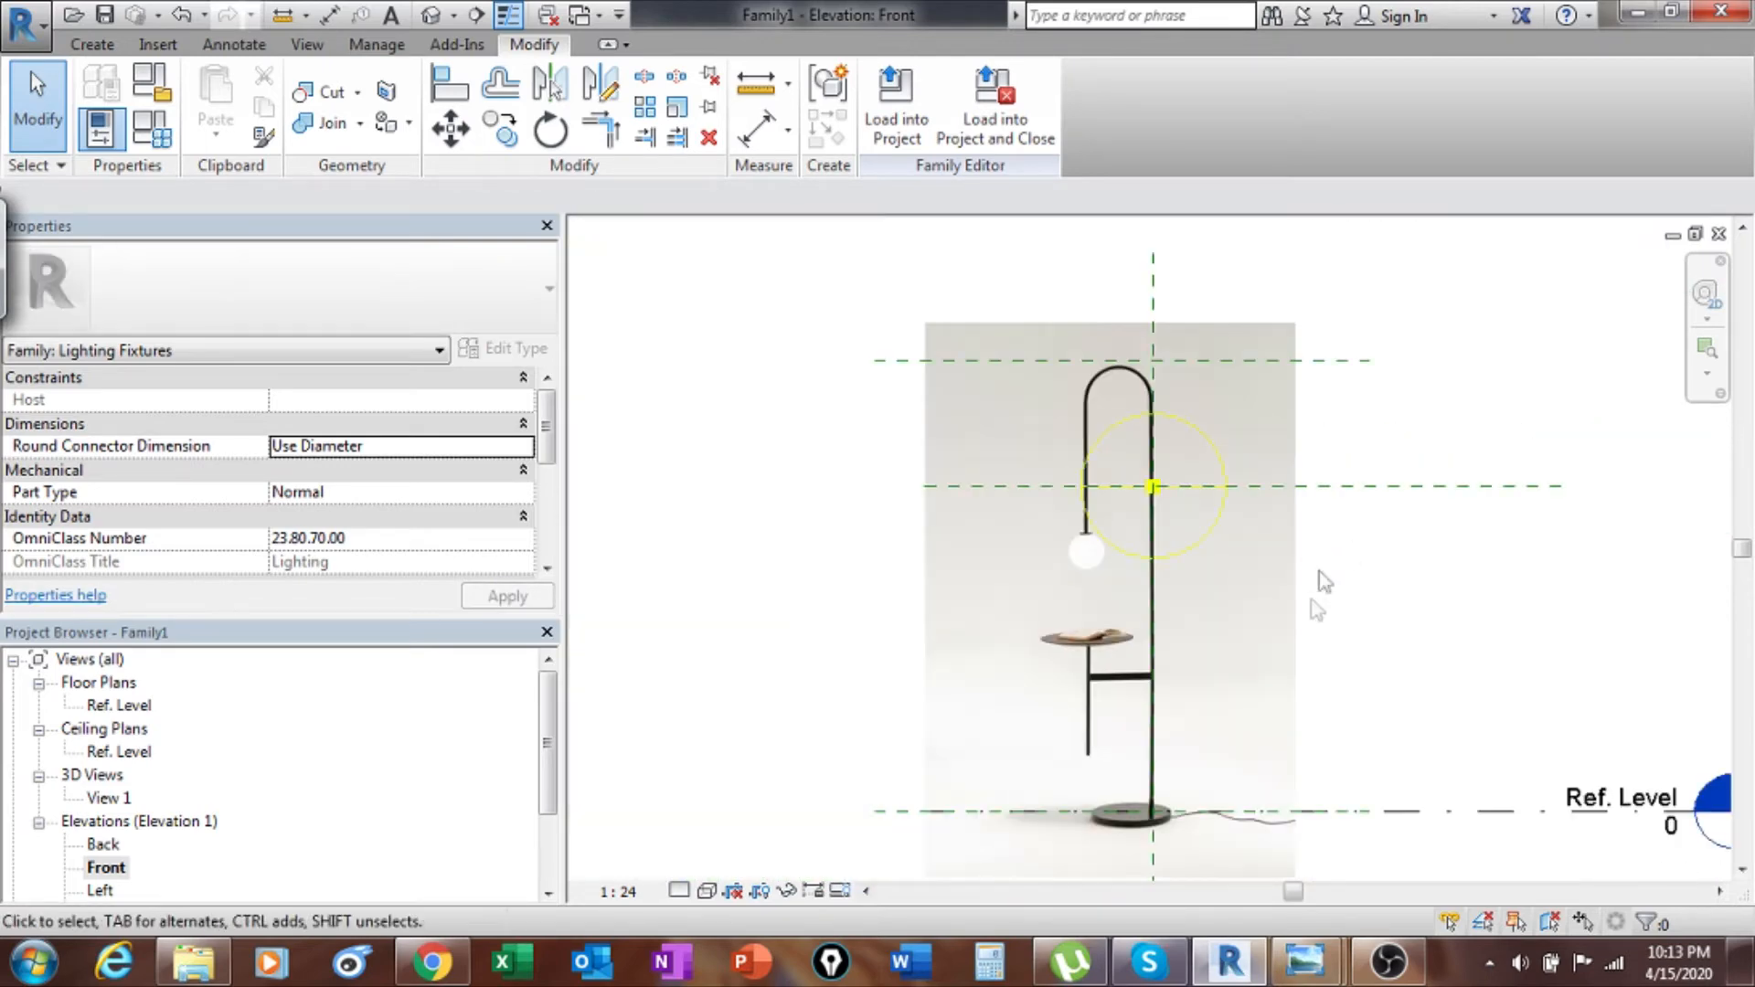
{"action": "middle_click_drag", "start_coordinate": [1206, 618], "coordinate": [1197, 600]}
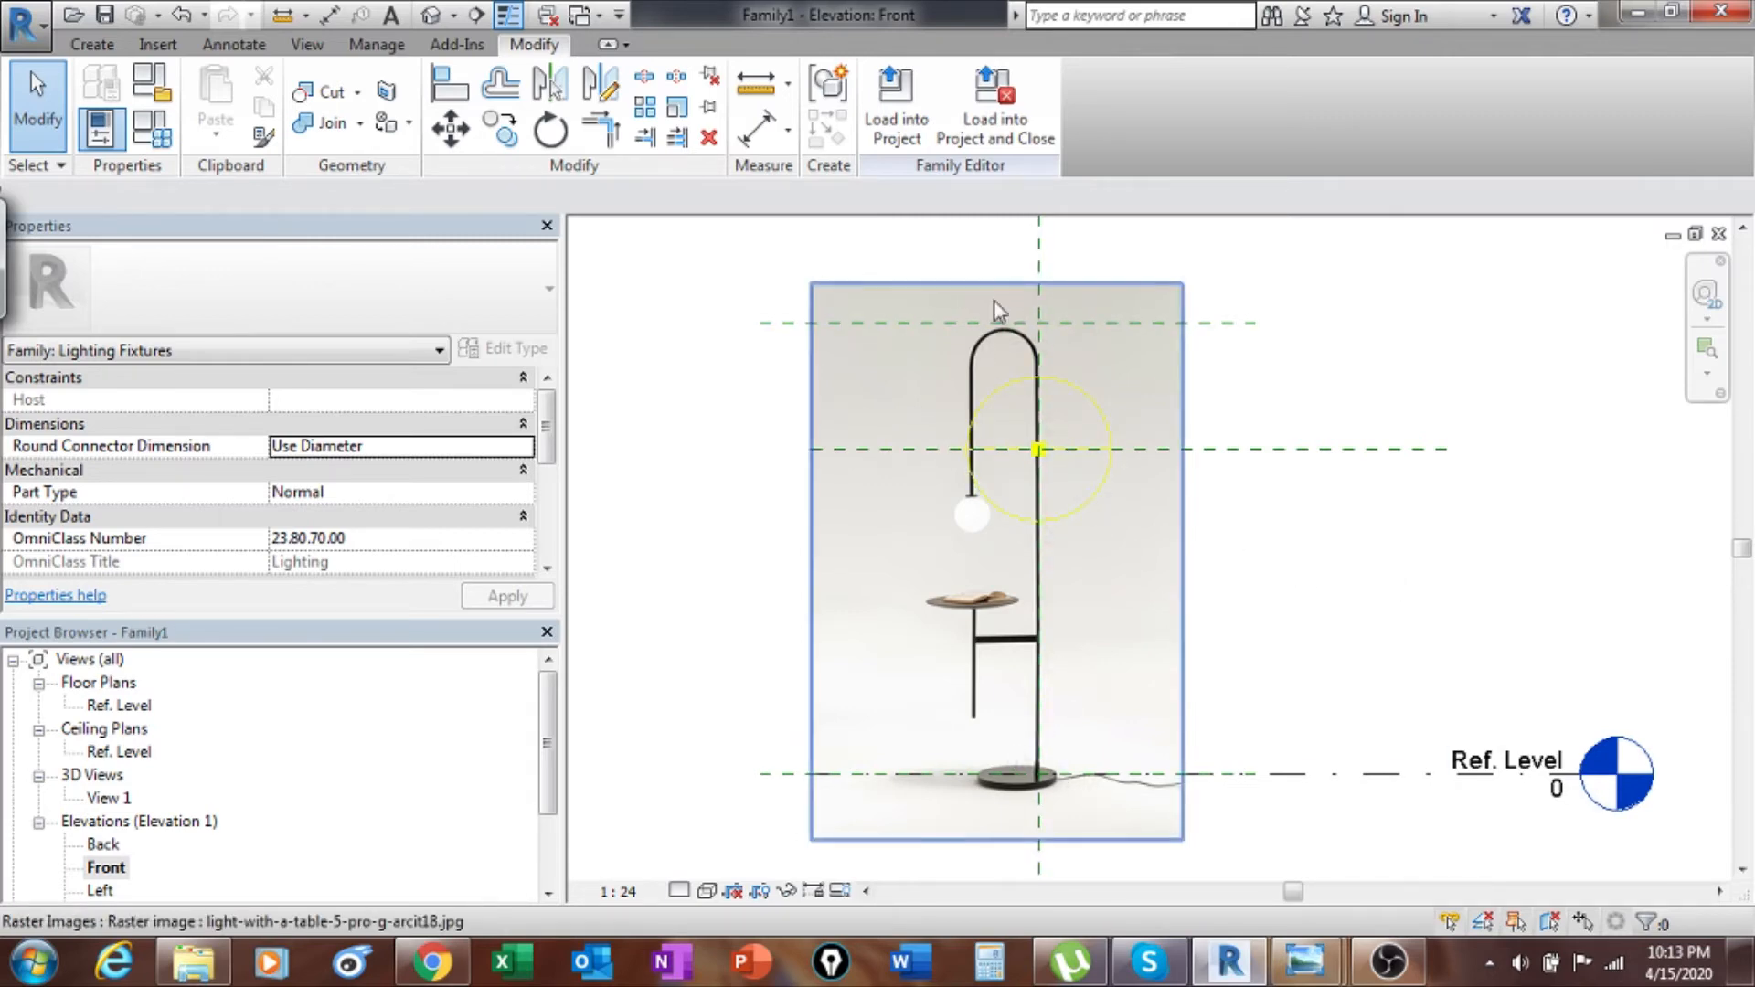
{"action": "scroll", "coordinate": [1007, 351], "scroll_direction": "up", "scroll_amount": 1}
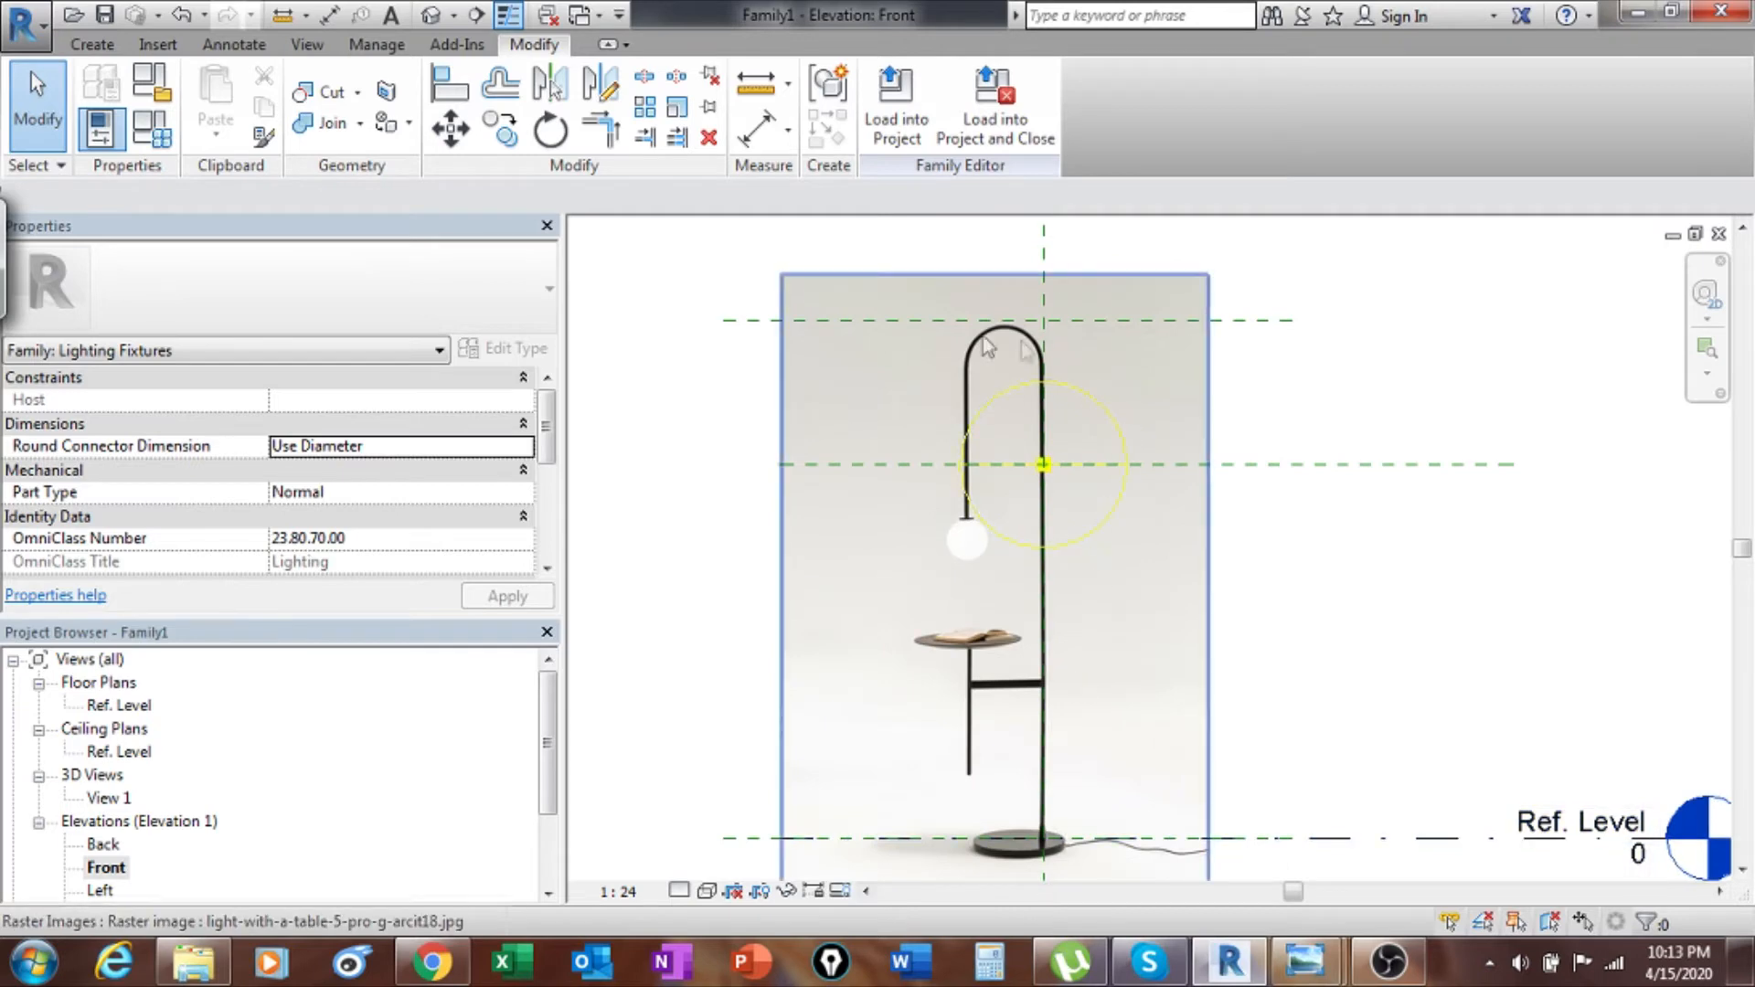
{"action": "scroll", "coordinate": [987, 357], "scroll_direction": "up", "scroll_amount": 4}
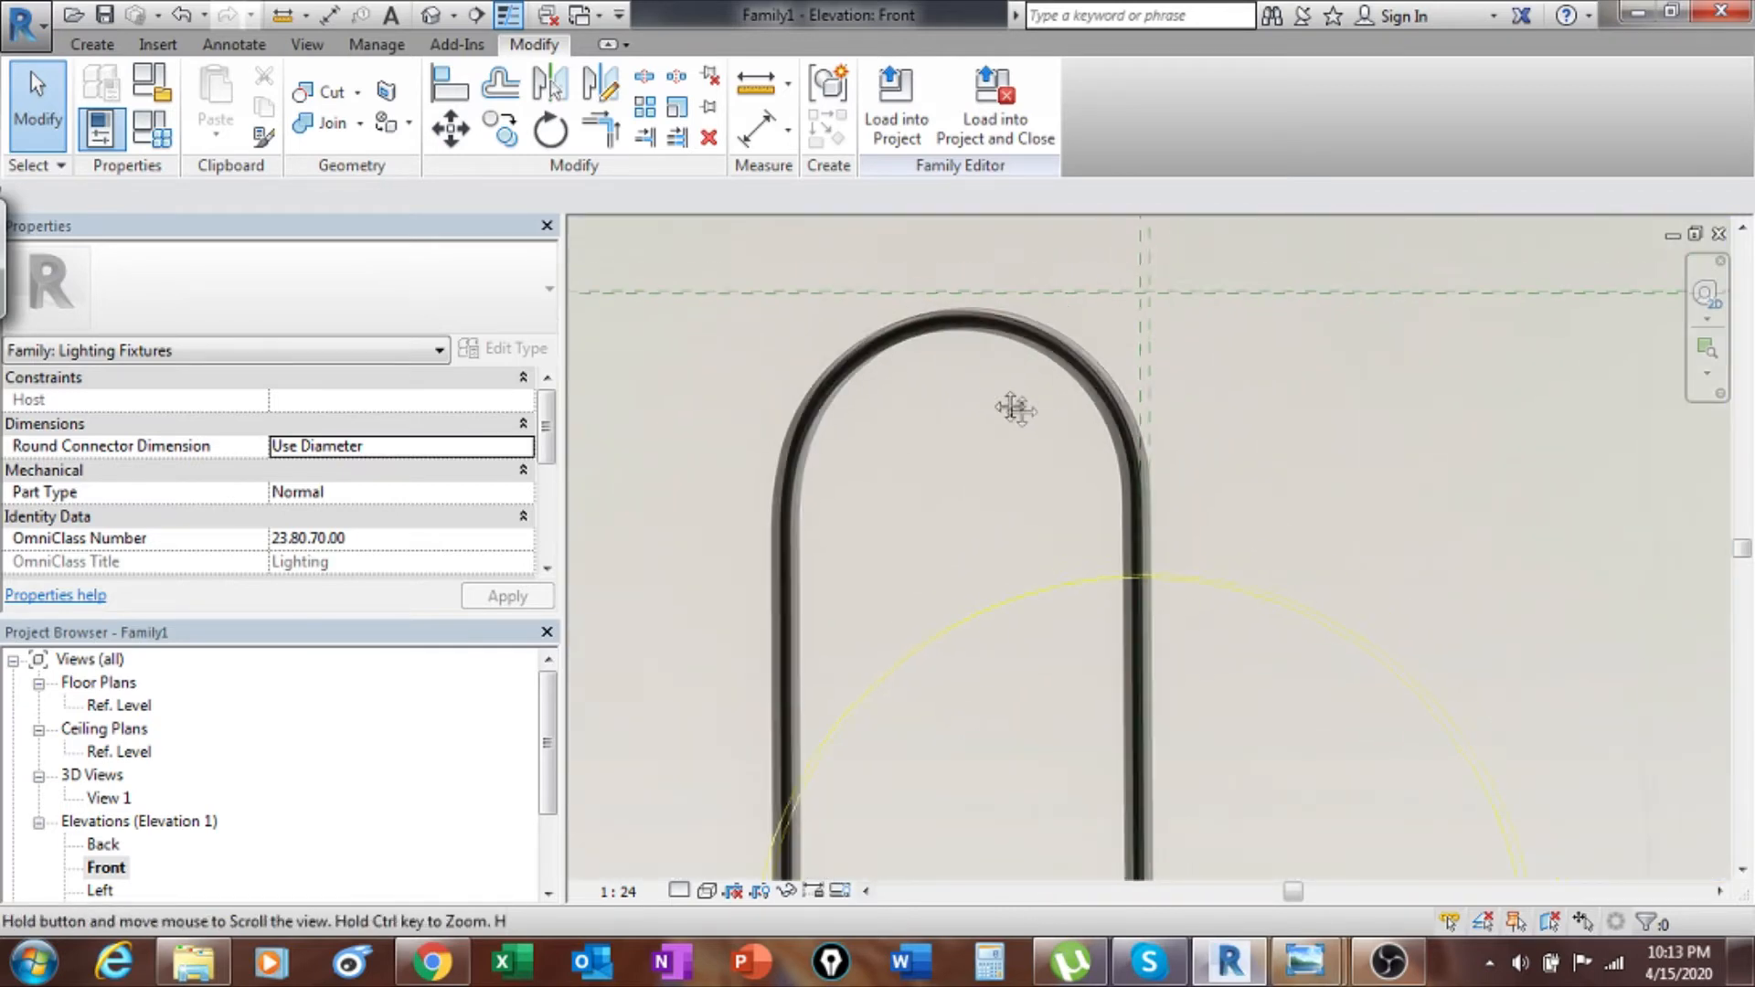
{"action": "scroll", "coordinate": [1015, 409], "scroll_direction": "up", "scroll_amount": 1}
{"action": "middle_click_drag", "start_coordinate": [1128, 518], "coordinate": [927, 496]}
{"action": "scroll", "coordinate": [925, 494], "scroll_direction": "up", "scroll_amount": 2}
{"action": "scroll", "coordinate": [995, 480], "scroll_direction": "down", "scroll_amount": 4}
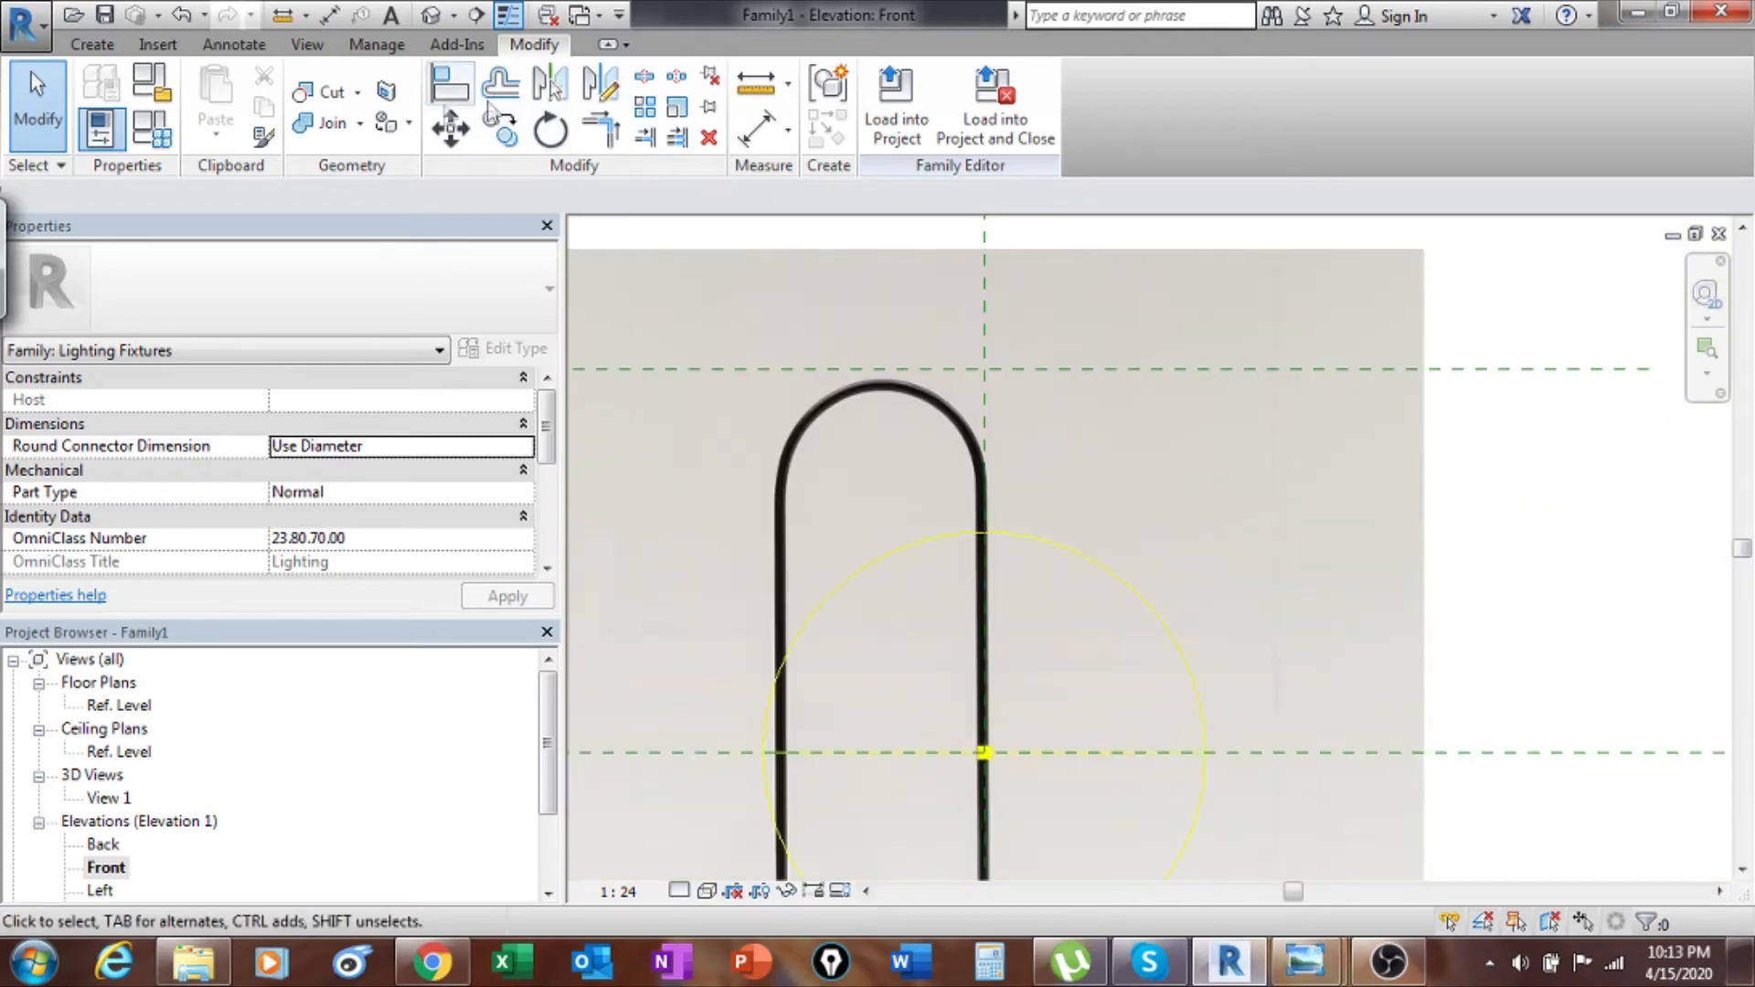
Measure the pole's thickness below the arch, from the vertical reference plane to the tube's far edge.
{"action": "left_click", "coordinate": [284, 20]}
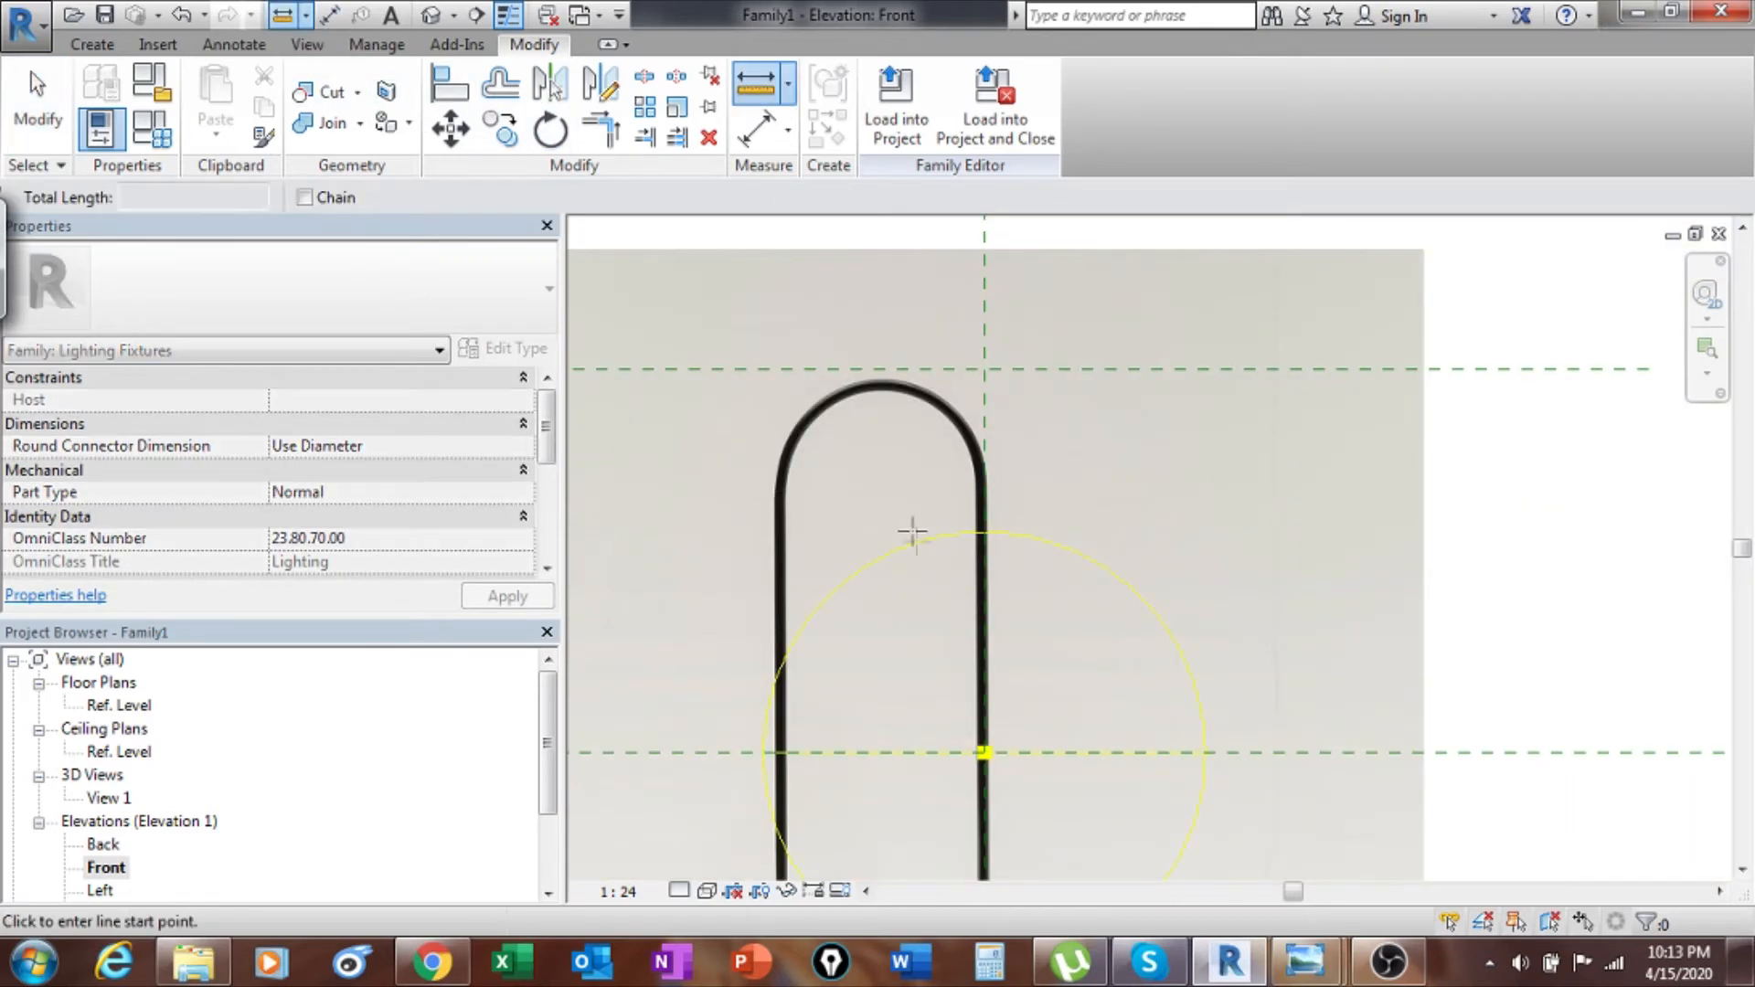
{"action": "scroll", "coordinate": [969, 512], "scroll_direction": "up", "scroll_amount": 4}
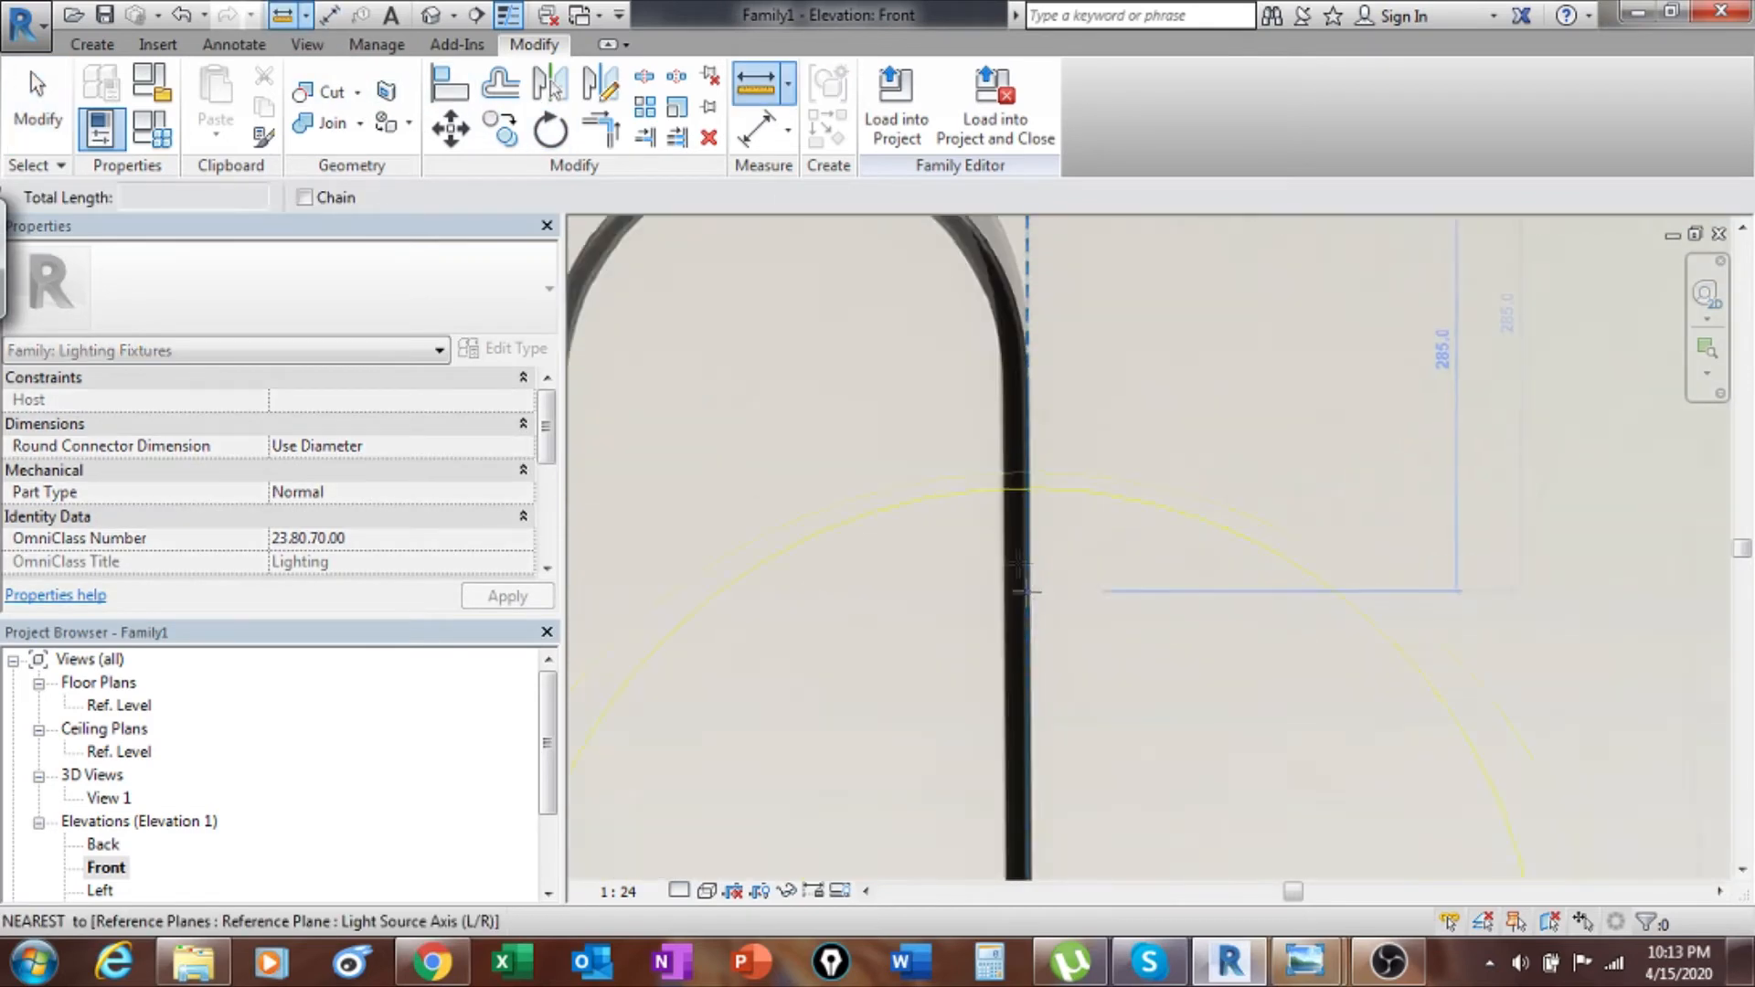
{"action": "left_click", "coordinate": [1026, 379]}
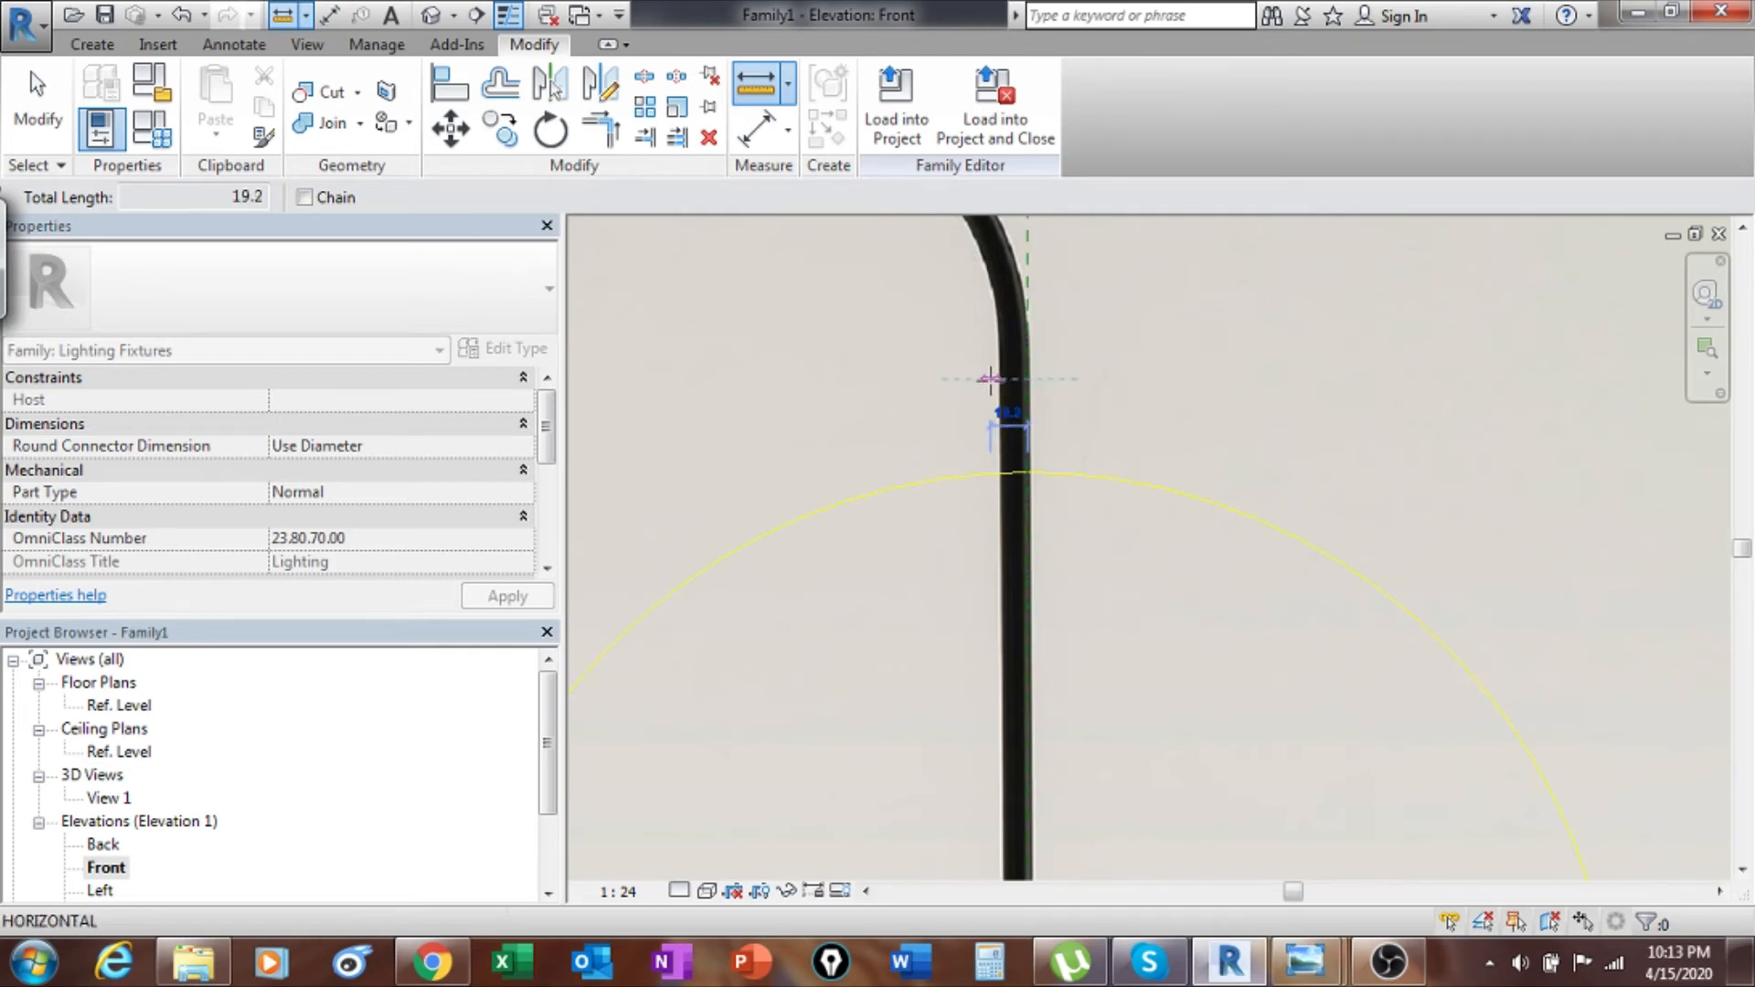
{"action": "scroll", "coordinate": [991, 378], "scroll_direction": "up", "scroll_amount": 2}
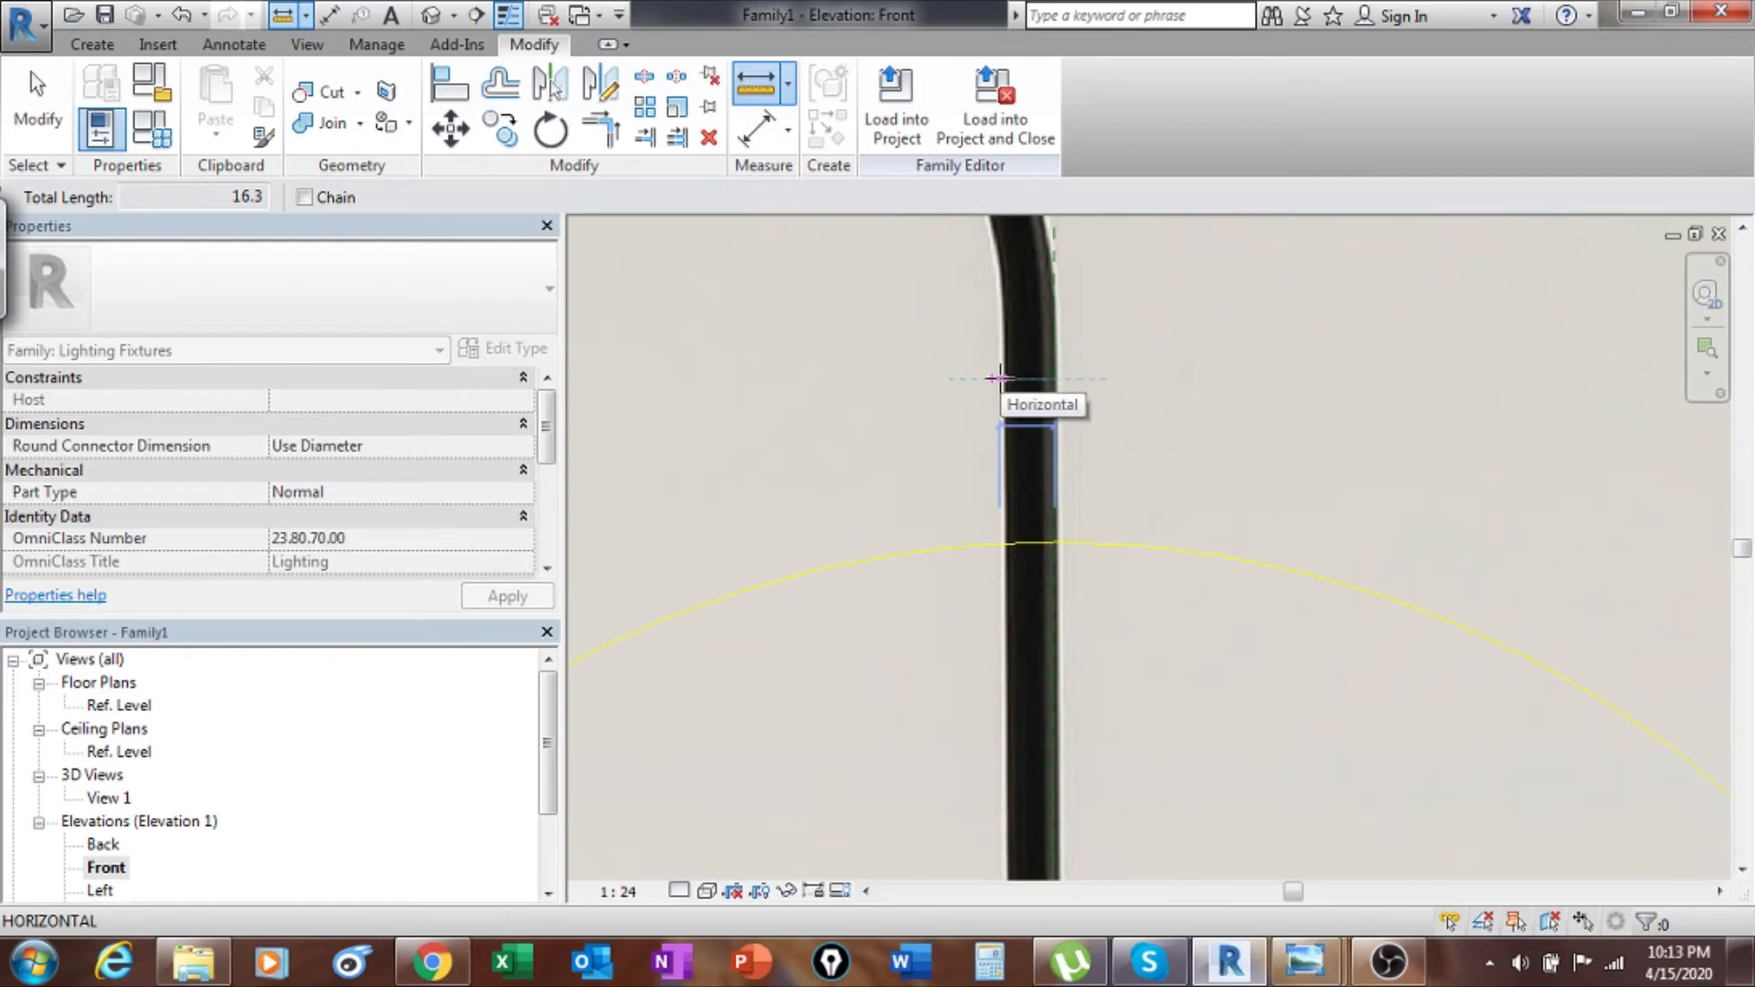
{"action": "key", "text": "Escape"}
{"action": "key", "text": "Escape"}
Measure the tube's full width again at higher magnification, from one outer edge to the other.
{"action": "scroll", "coordinate": [1064, 518], "scroll_direction": "up", "scroll_amount": 2}
{"action": "scroll", "coordinate": [1028, 391], "scroll_direction": "up", "scroll_amount": 2}
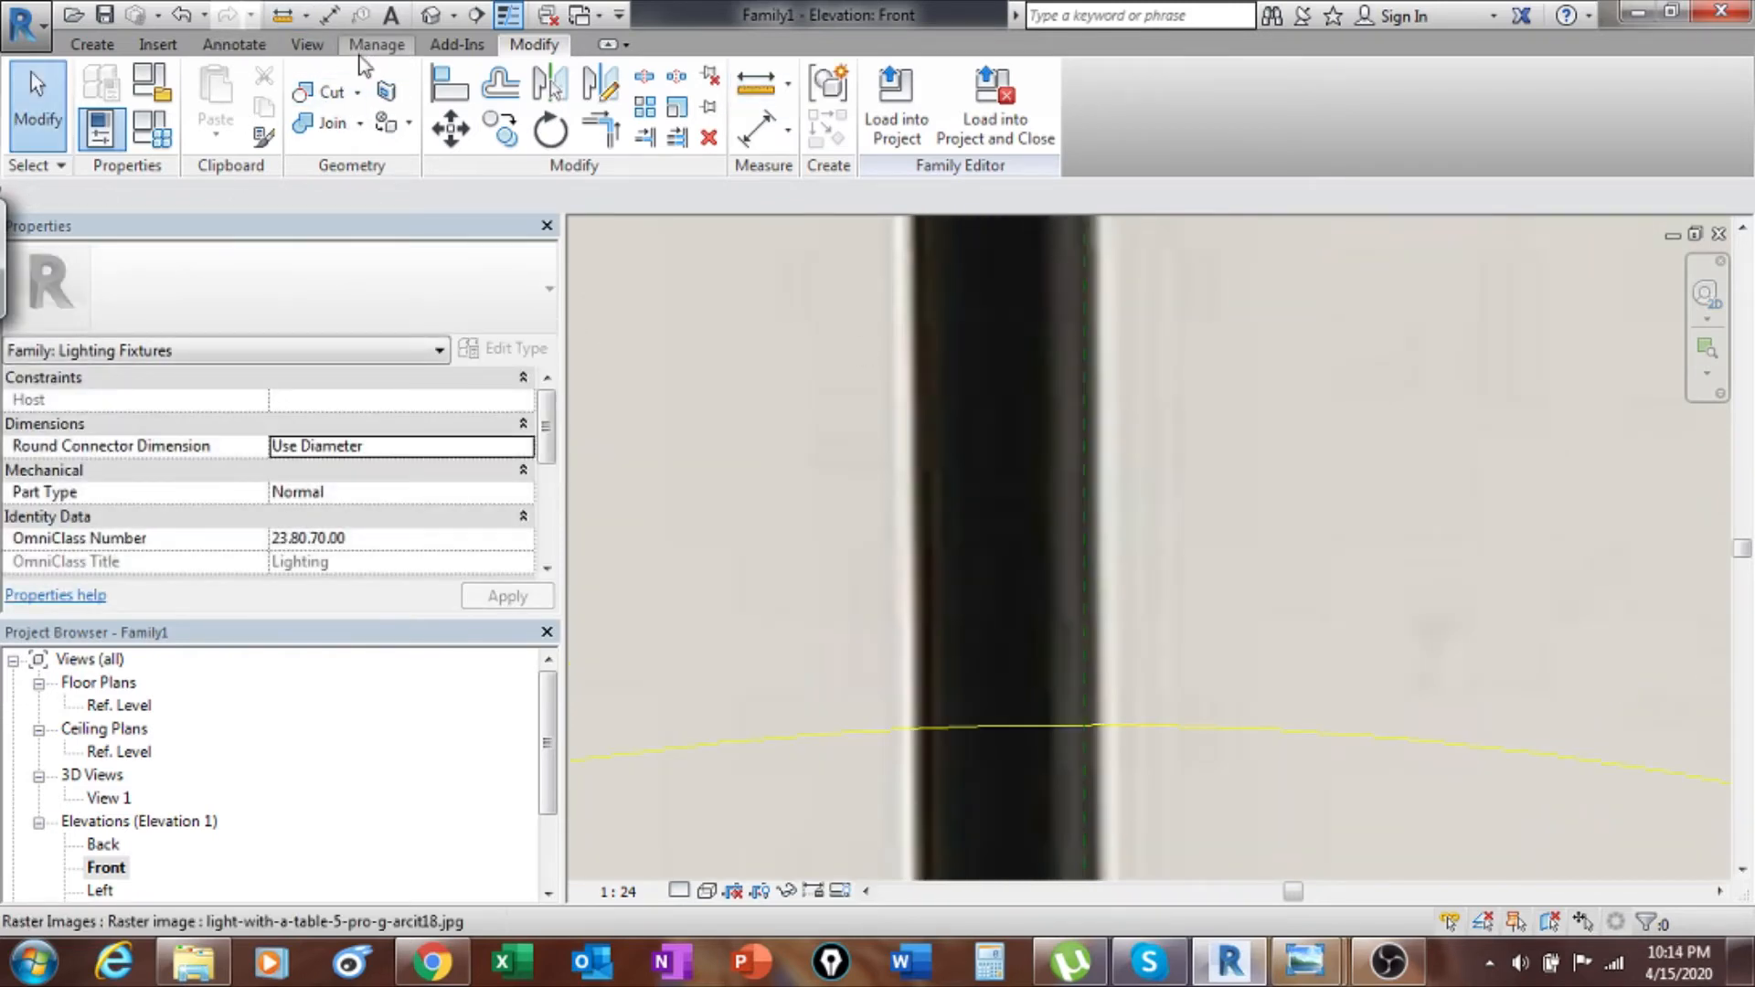
{"action": "left_click", "coordinate": [283, 15]}
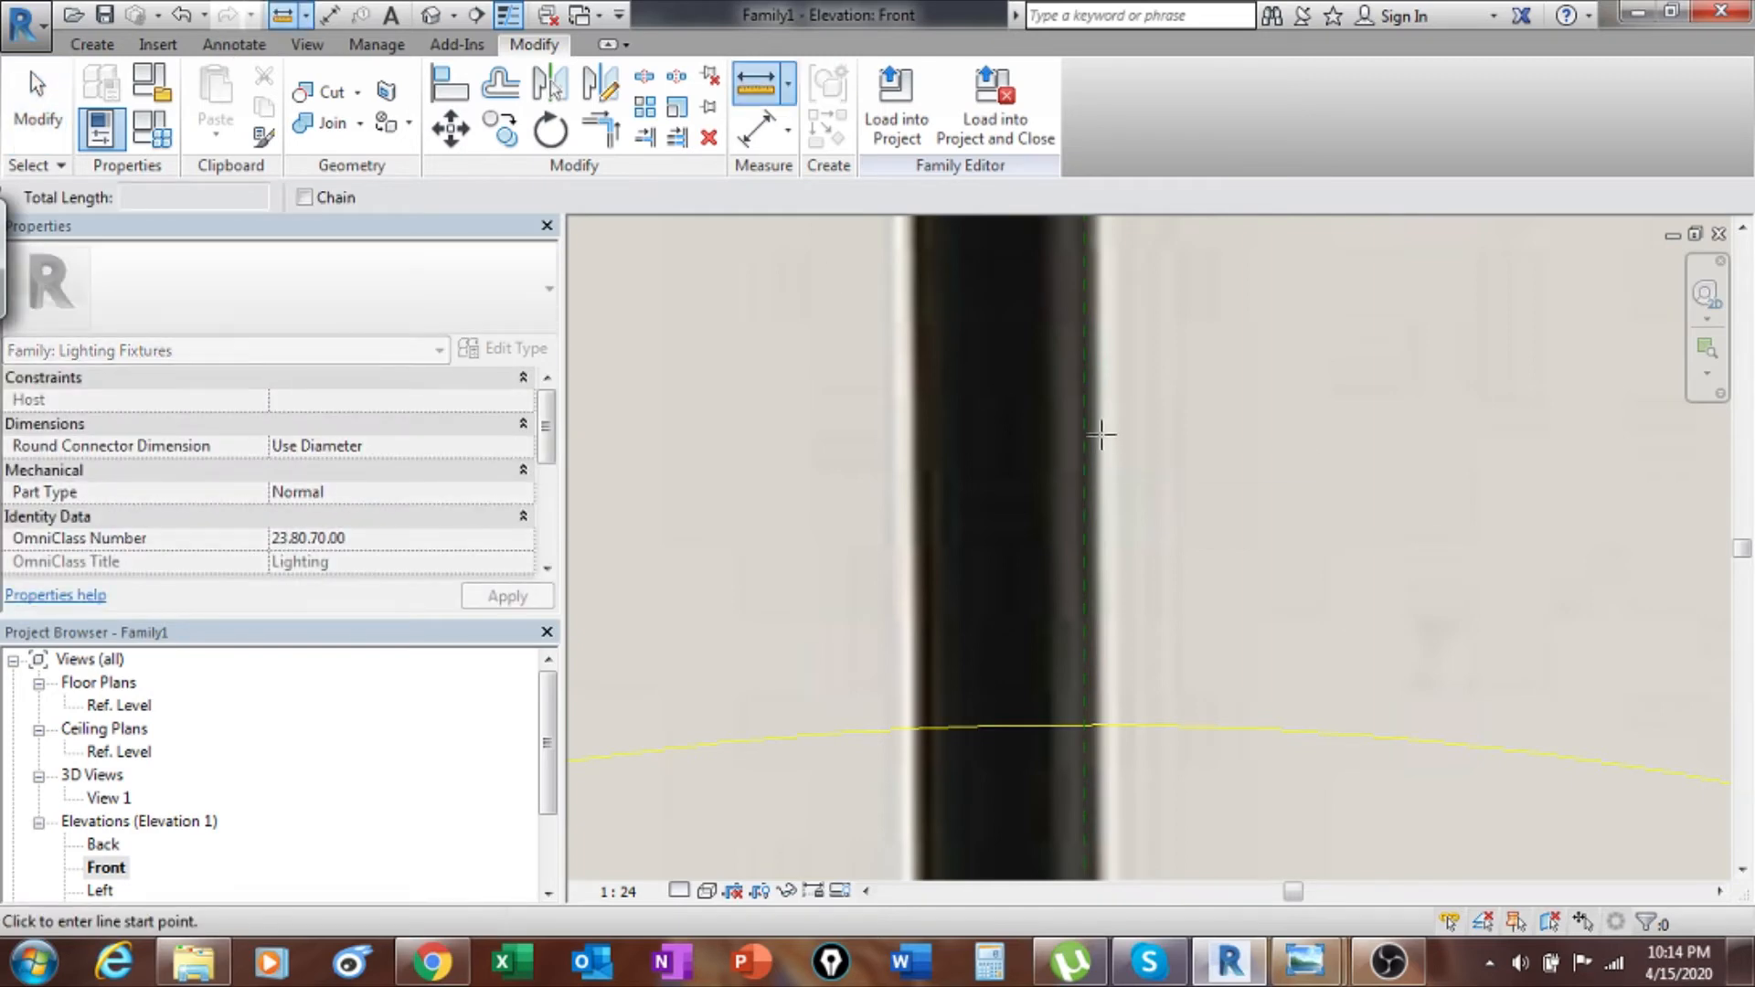
{"action": "left_click", "coordinate": [1102, 433]}
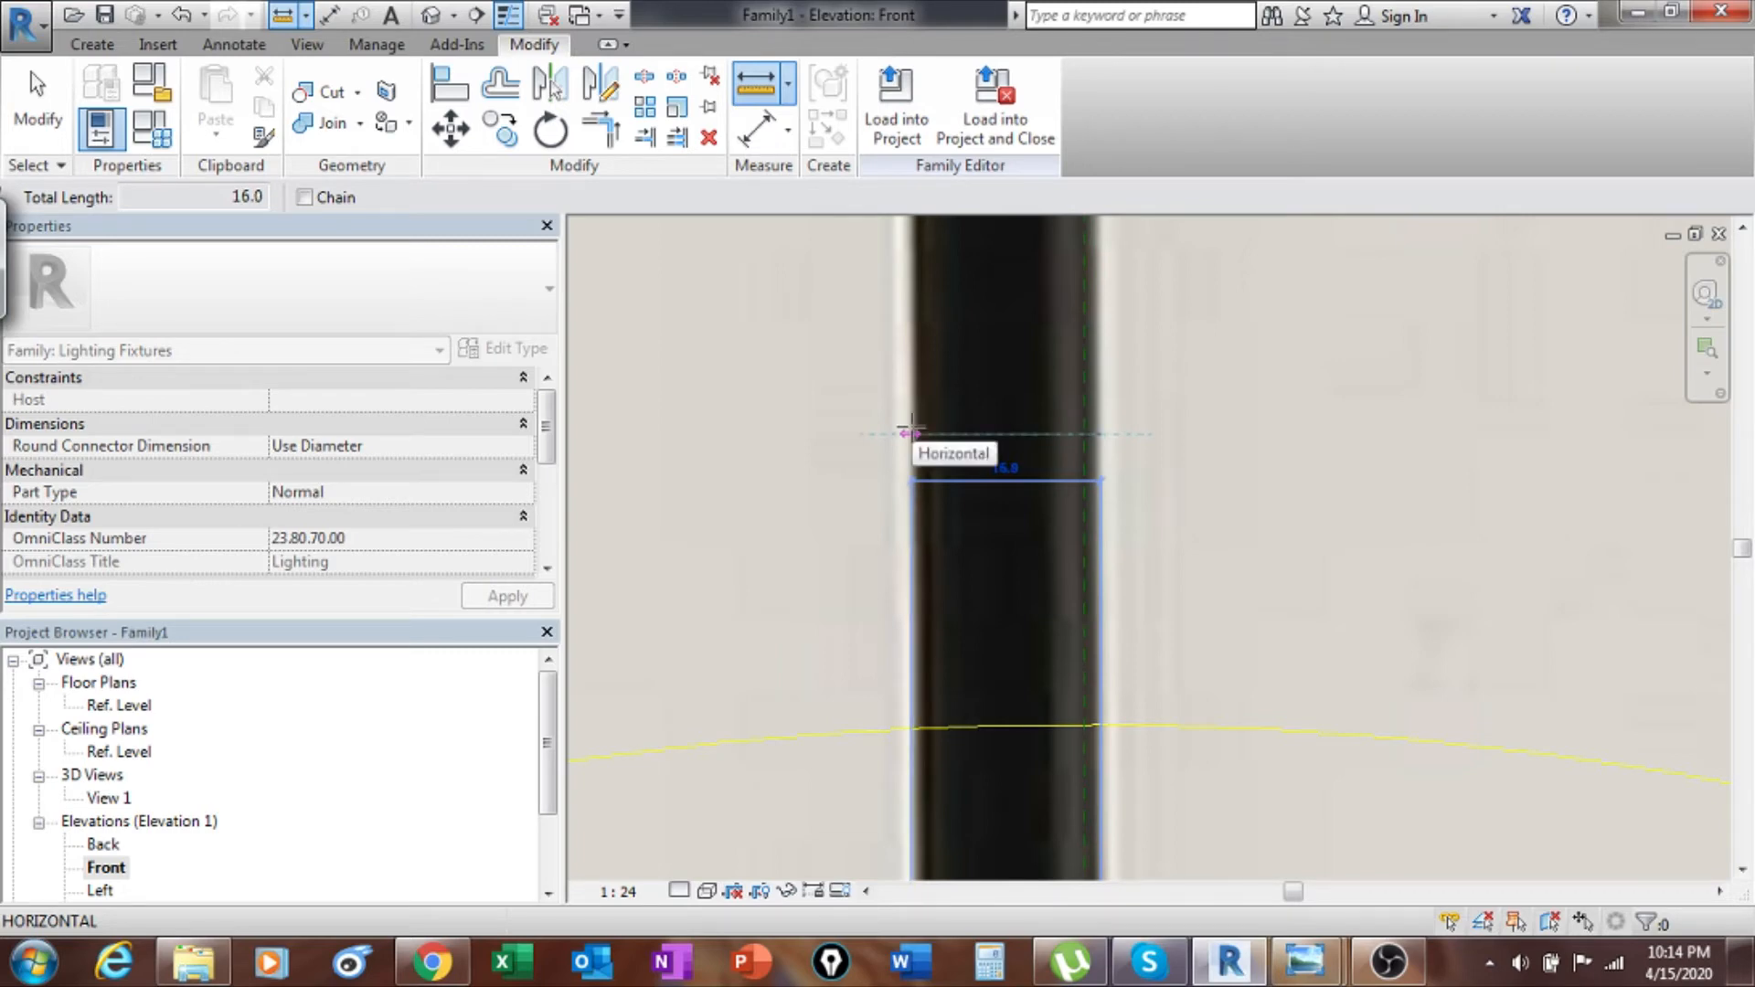
{"action": "key", "text": "Escape"}
{"action": "key", "text": "Escape"}
{"action": "scroll", "coordinate": [890, 455], "scroll_direction": "down", "scroll_amount": 5}
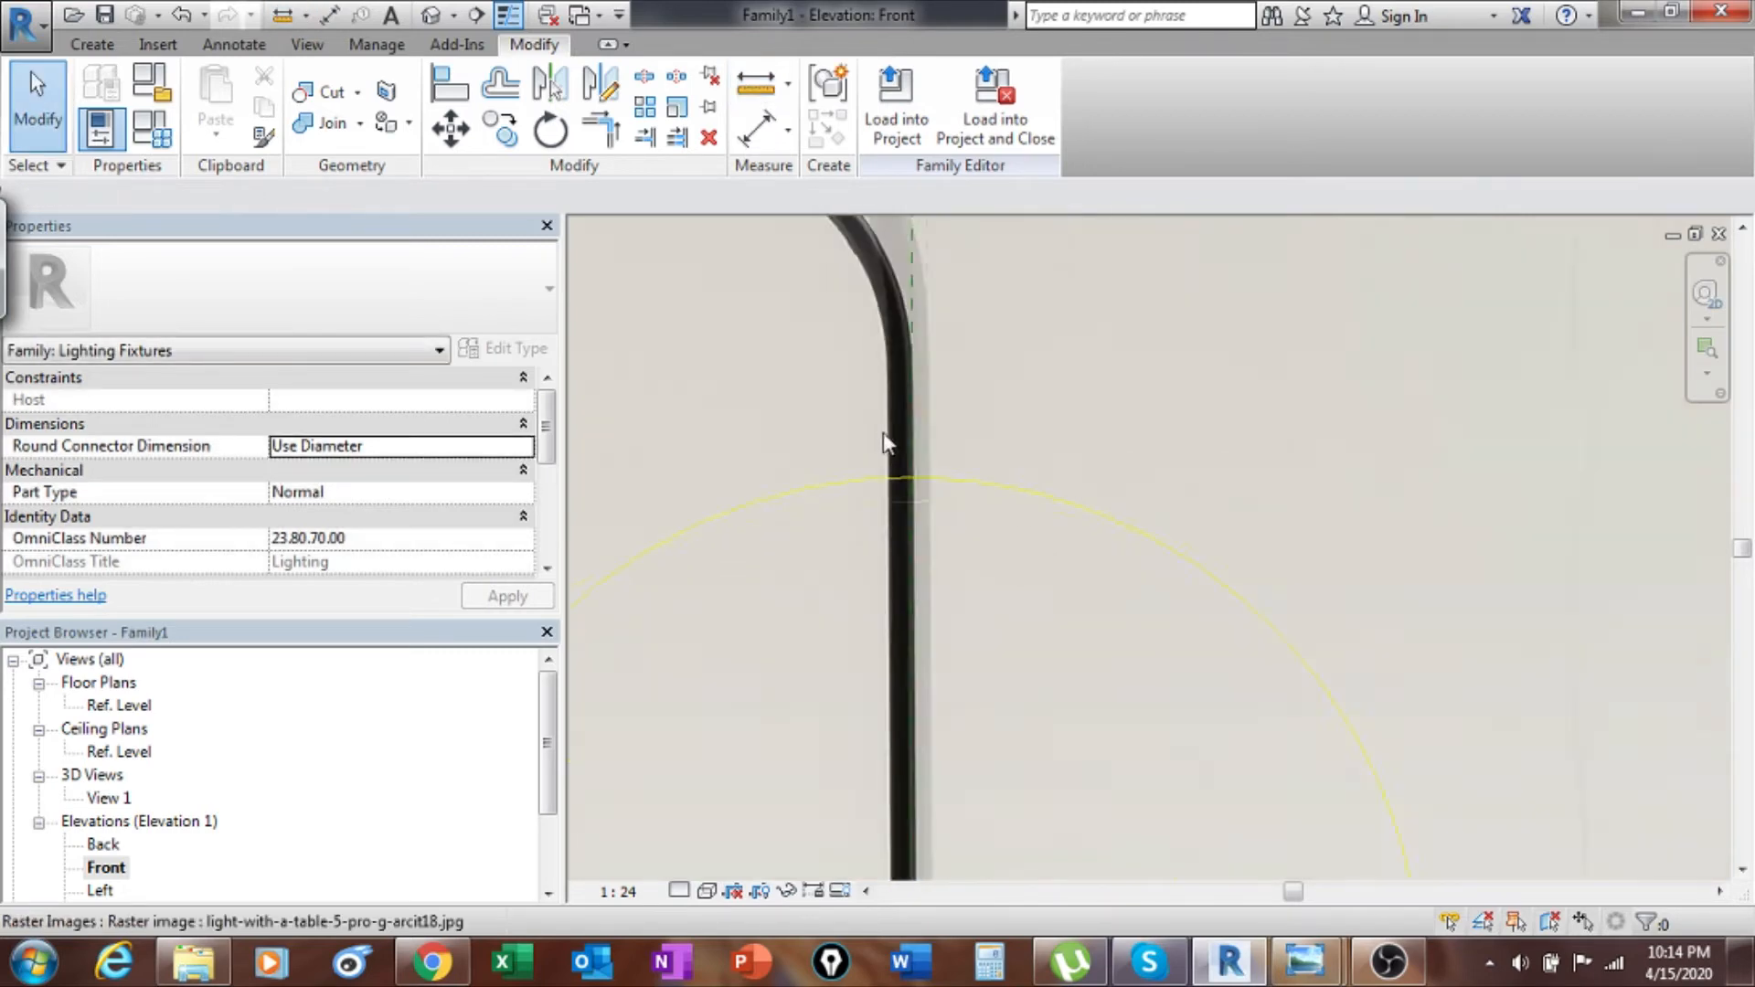
Start a sweep for the lamp's tube in the front elevation and enter sketching of its path.
{"action": "scroll", "coordinate": [925, 464], "scroll_direction": "down", "scroll_amount": 6}
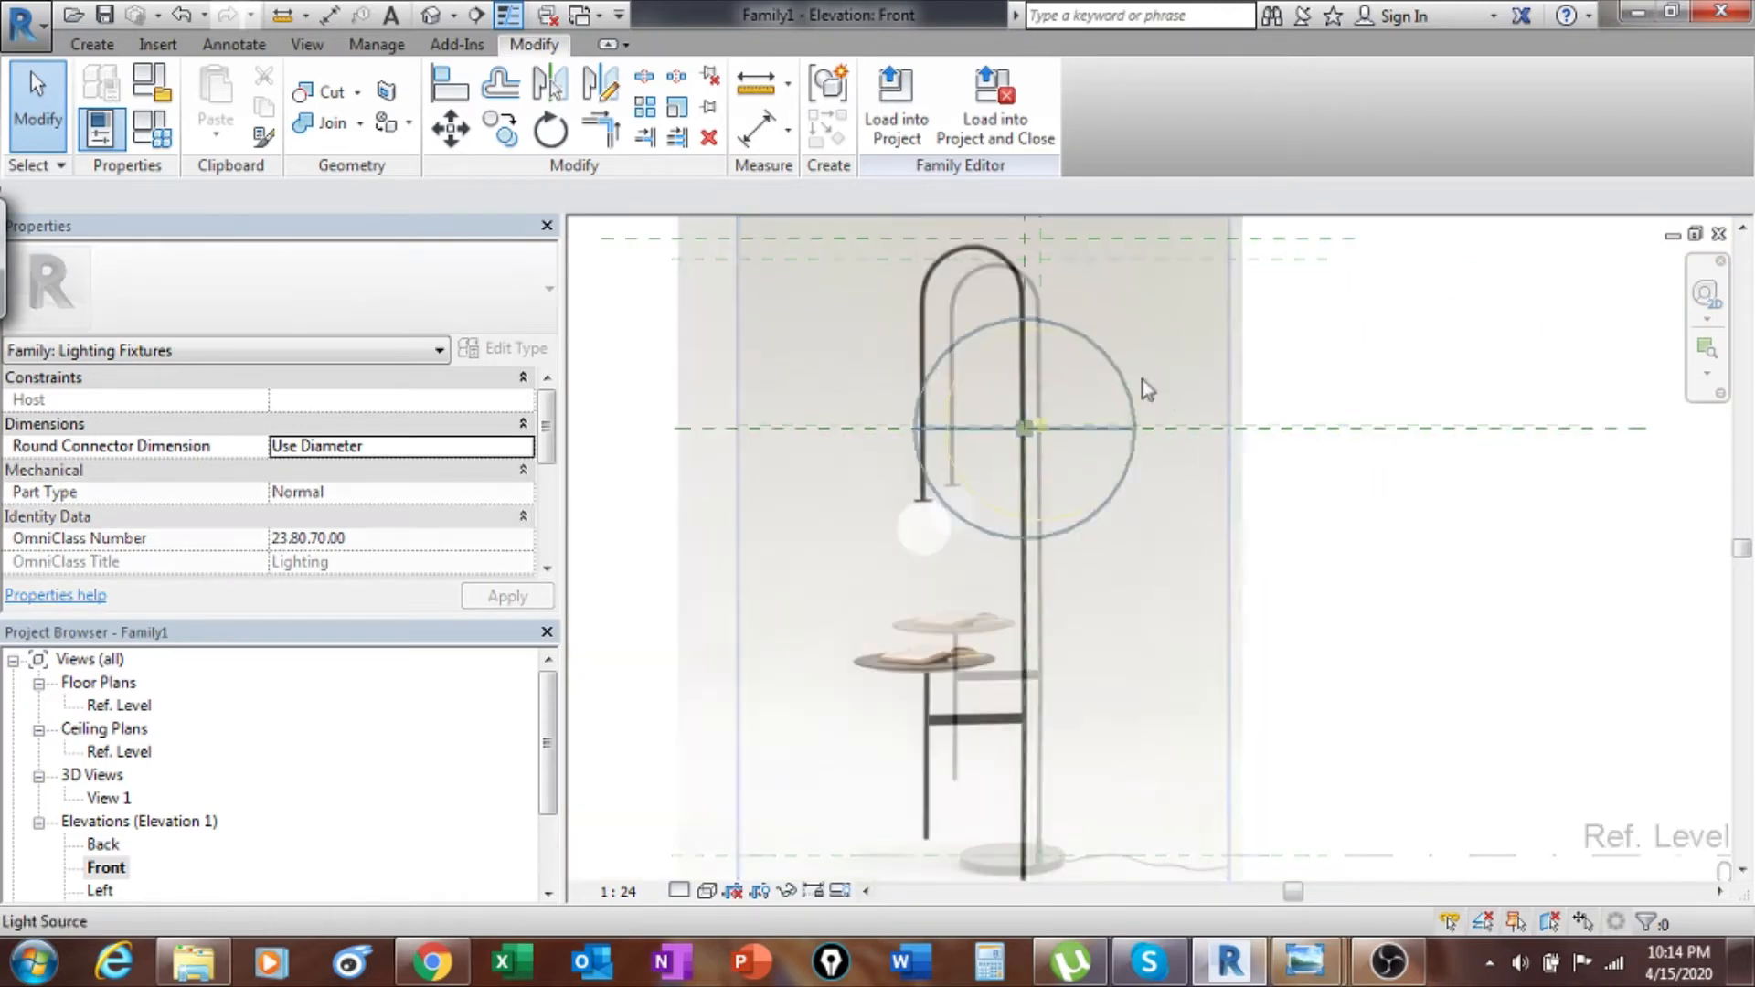
{"action": "middle_click_drag", "start_coordinate": [1170, 499], "coordinate": [1116, 533]}
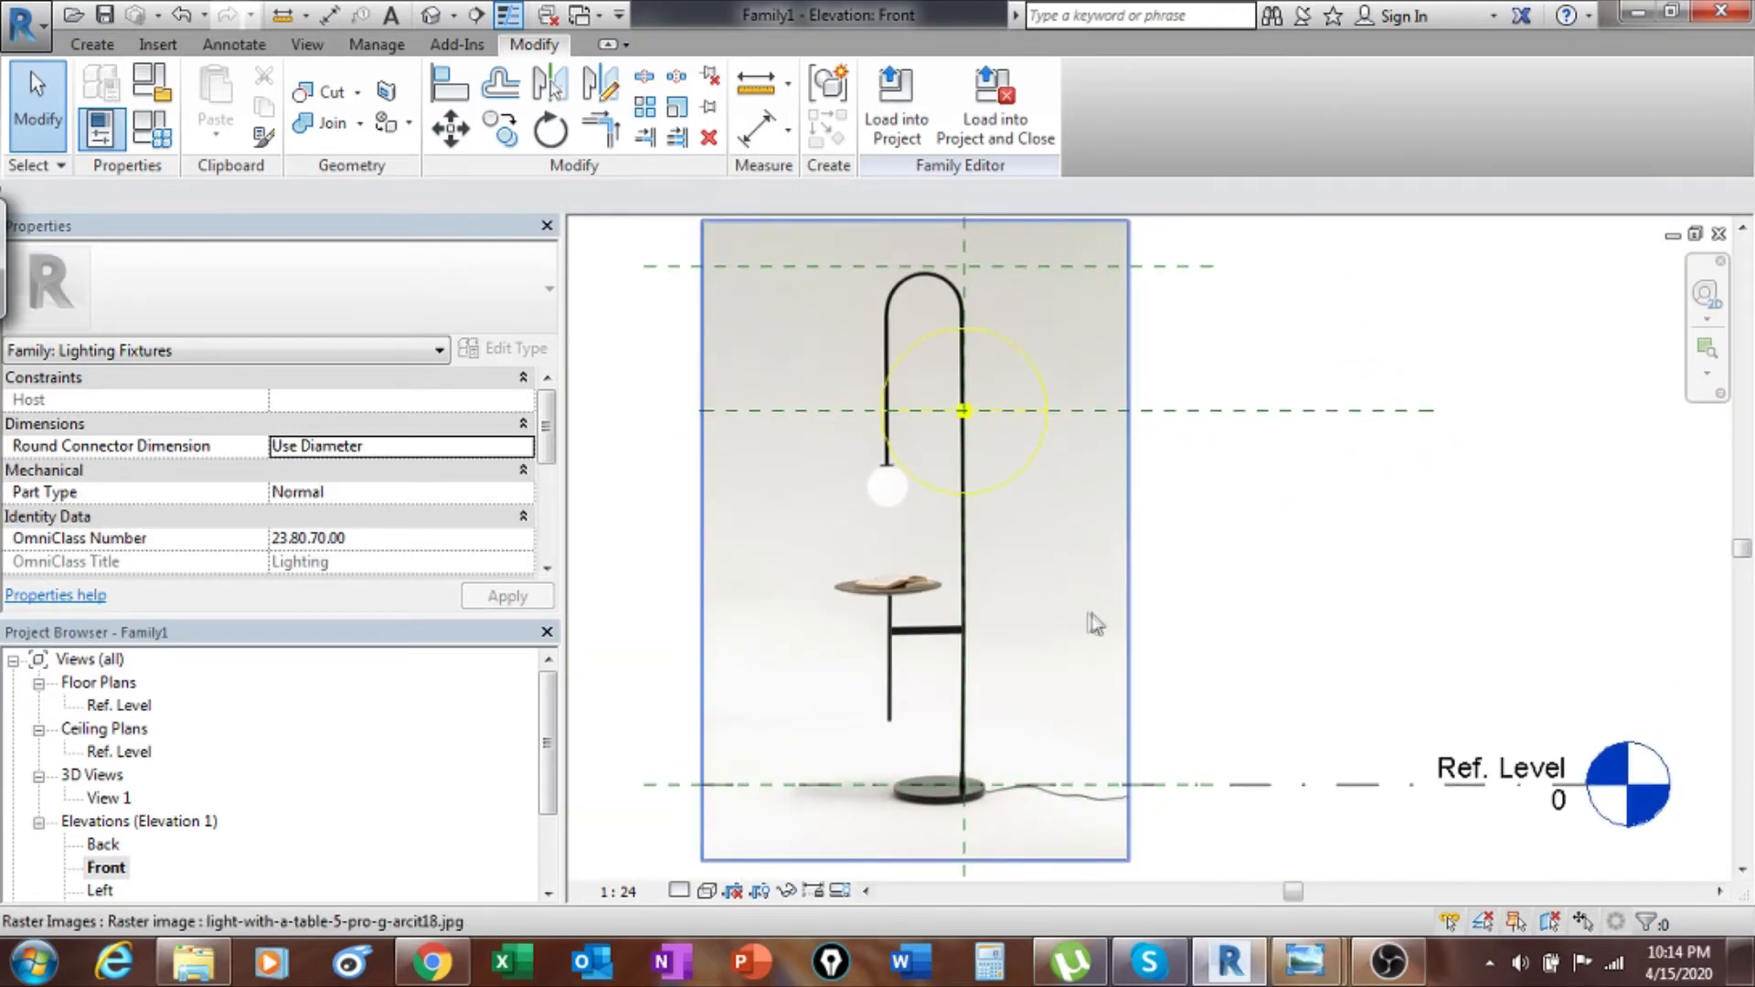
{"action": "left_click", "coordinate": [95, 45]}
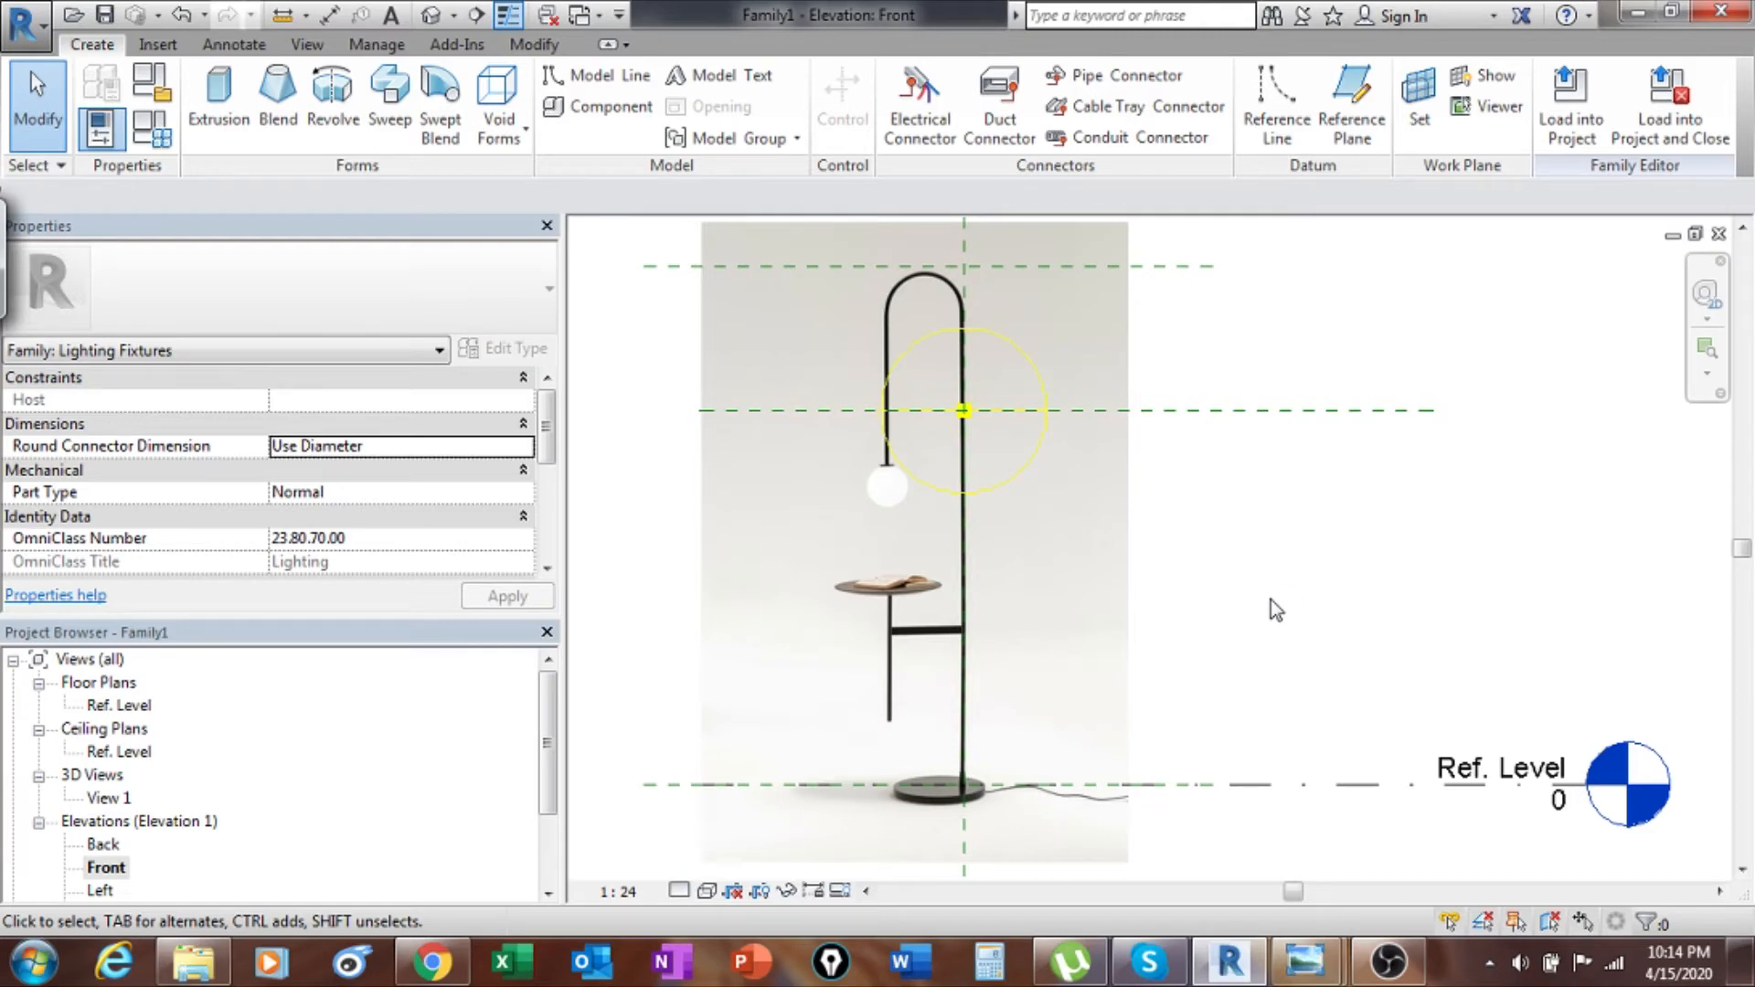
{"action": "left_click", "coordinate": [377, 87]}
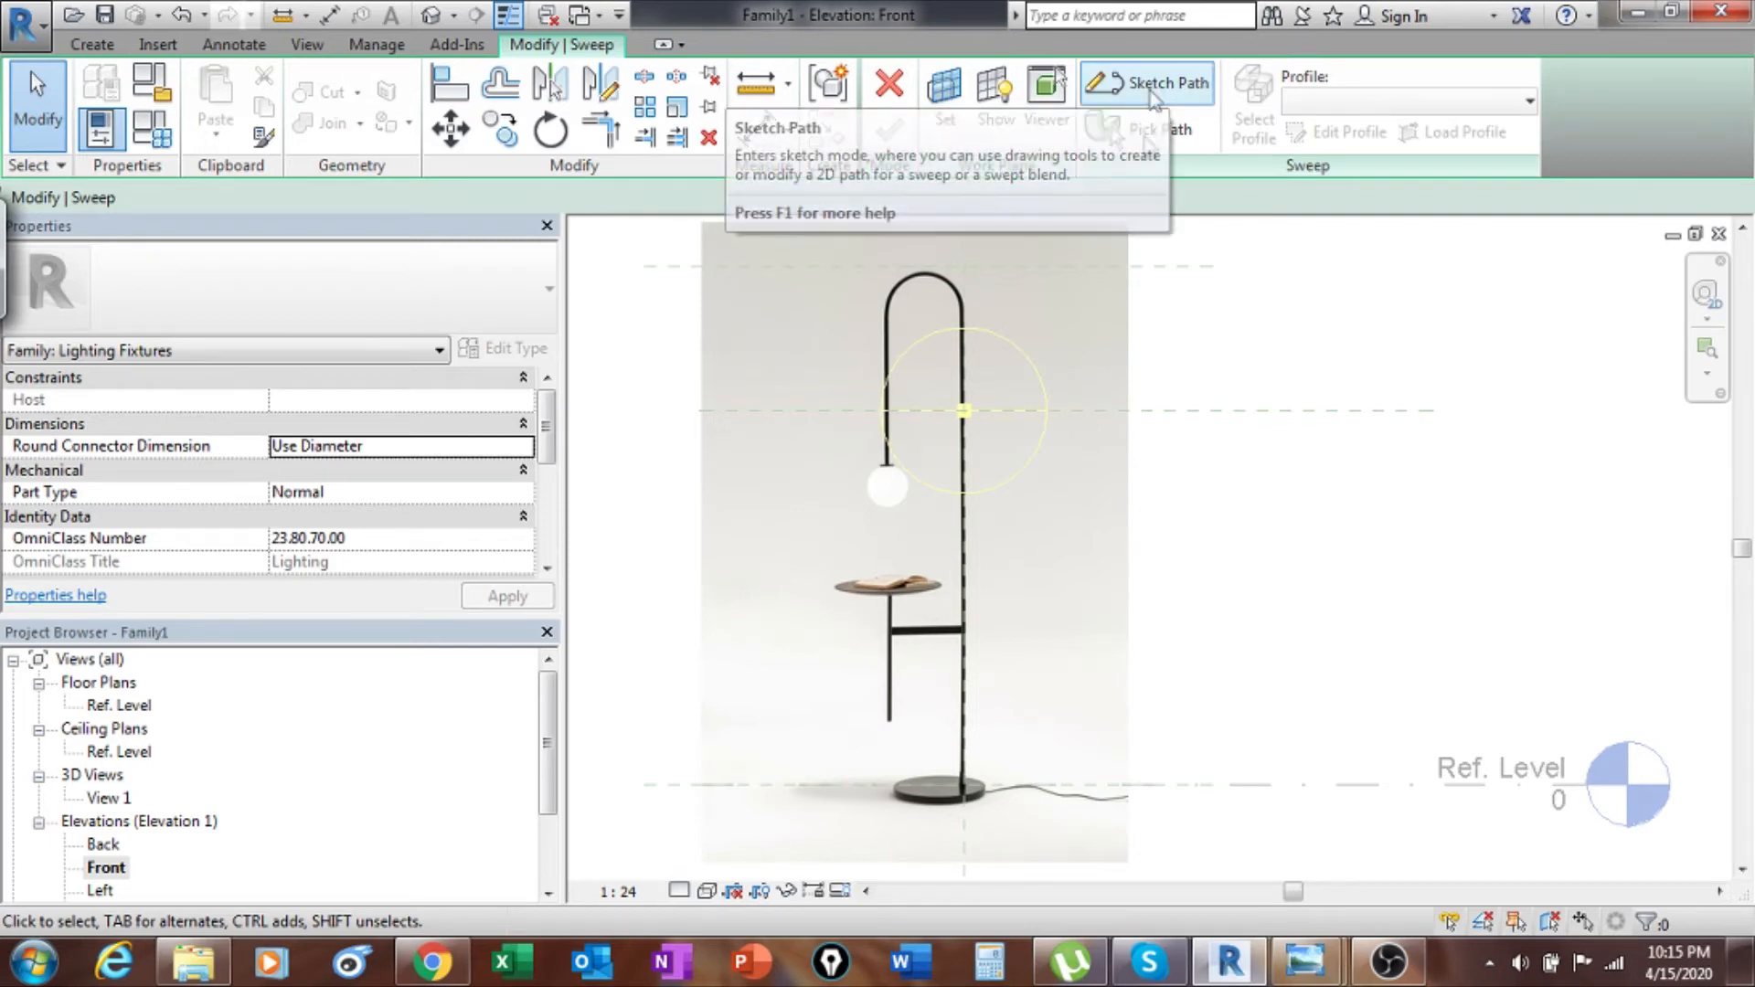
{"action": "scroll", "coordinate": [979, 694], "scroll_direction": "up", "scroll_amount": 5}
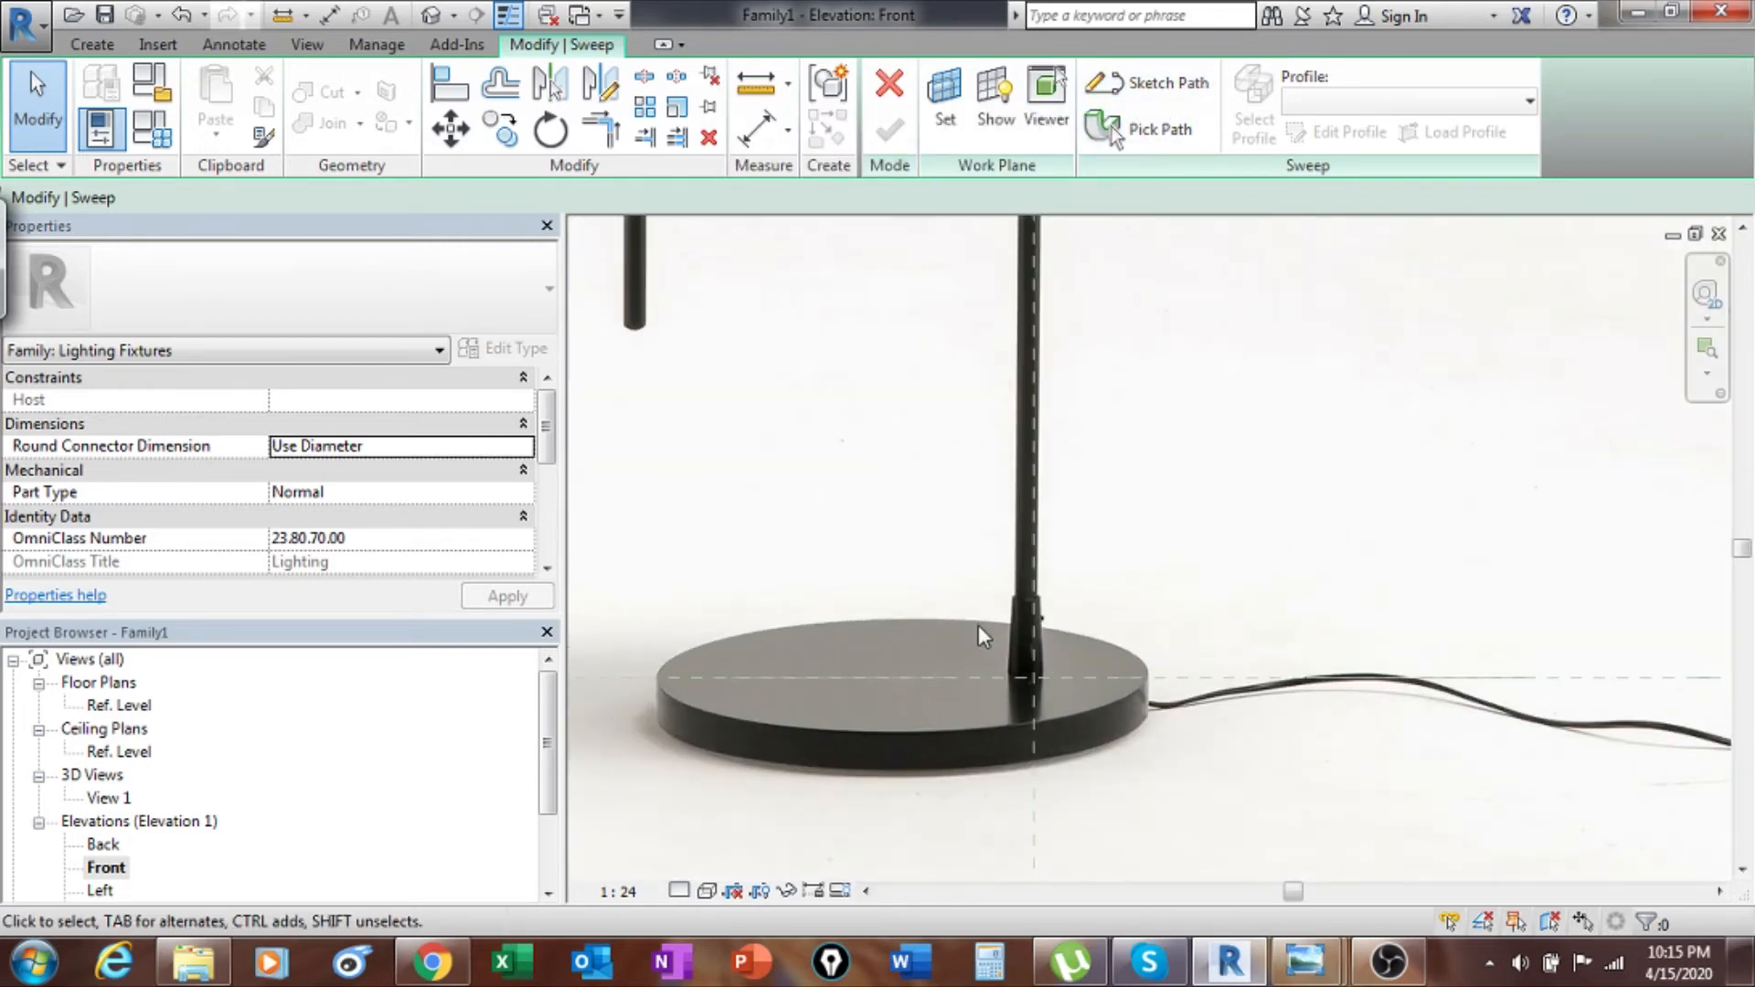
{"action": "scroll", "coordinate": [978, 623], "scroll_direction": "up", "scroll_amount": 3}
{"action": "middle_click_drag", "start_coordinate": [1093, 652], "coordinate": [962, 631]}
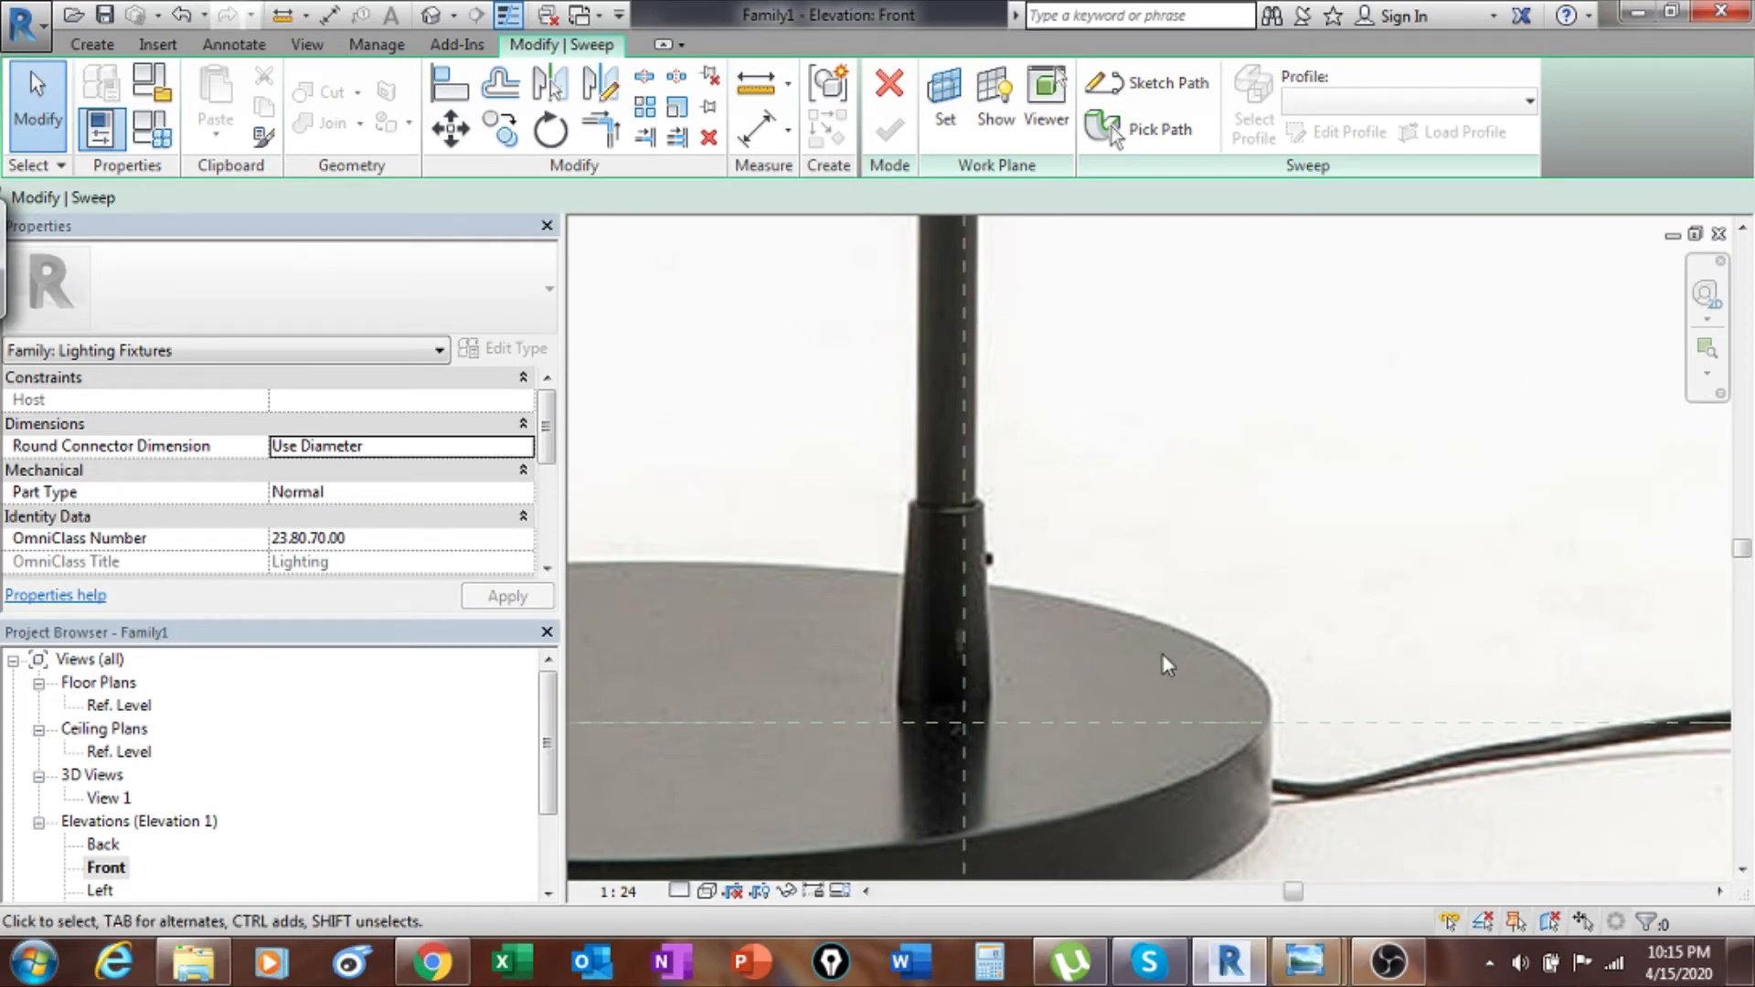
{"action": "scroll", "coordinate": [963, 658], "scroll_direction": "down", "scroll_amount": 2}
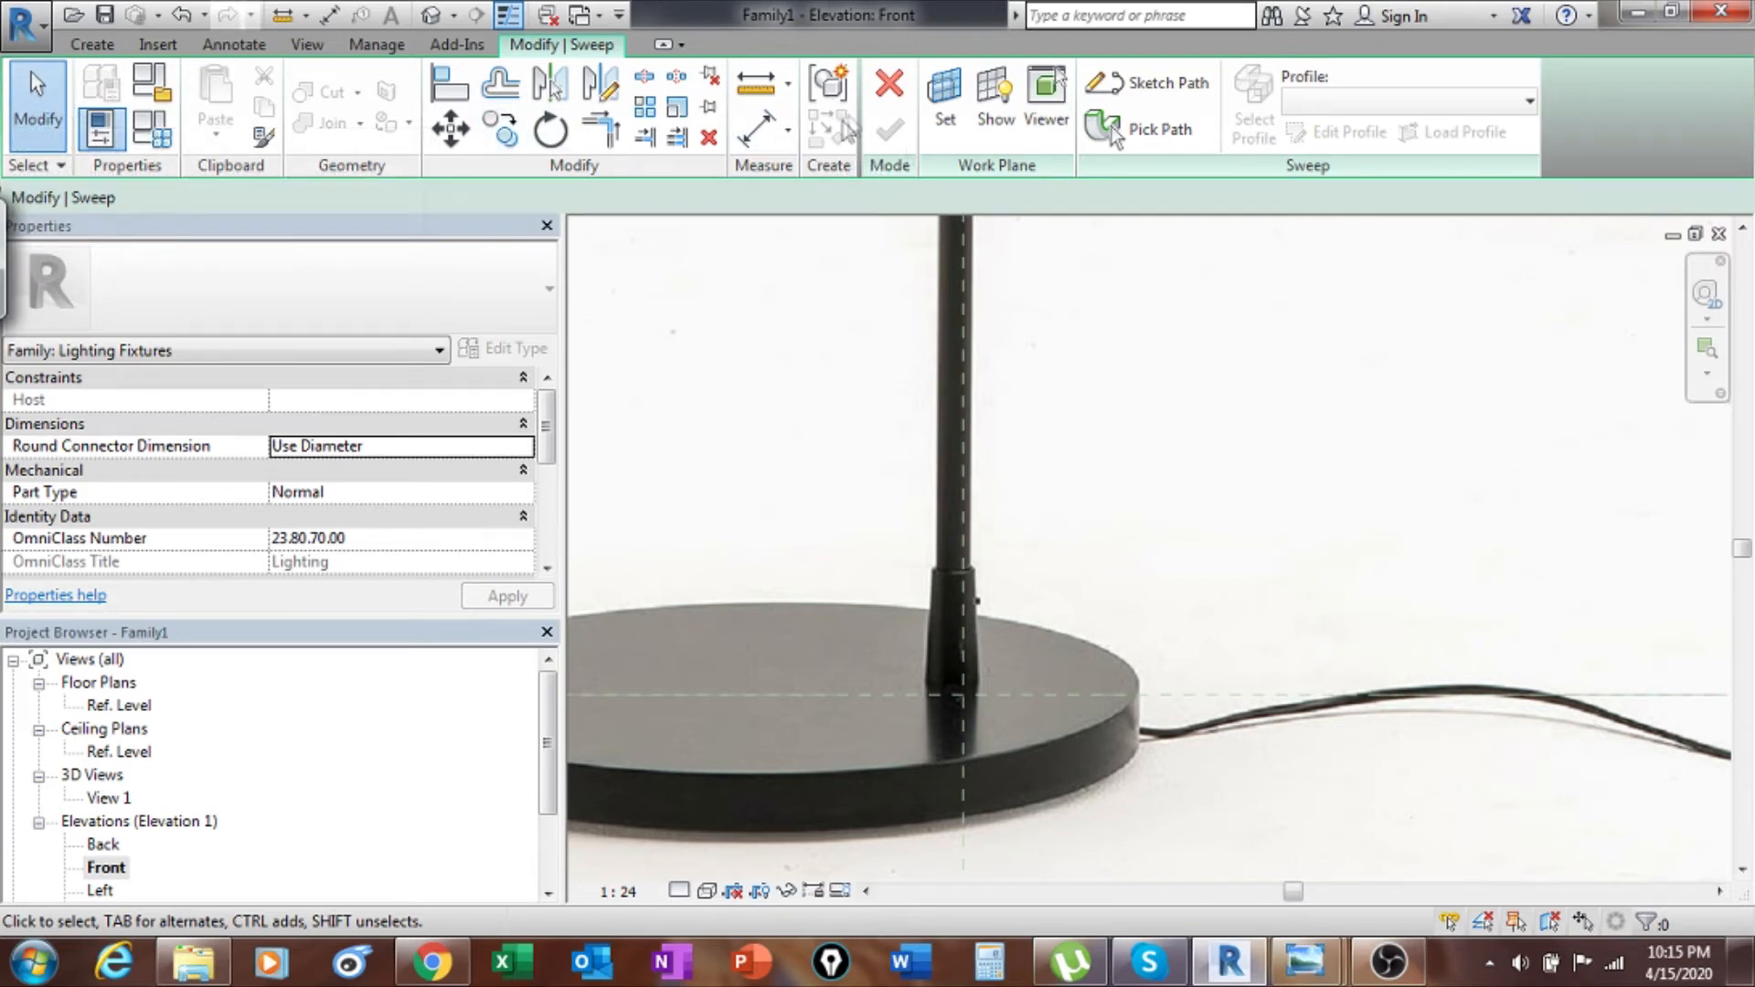
{"action": "left_click", "coordinate": [1150, 82]}
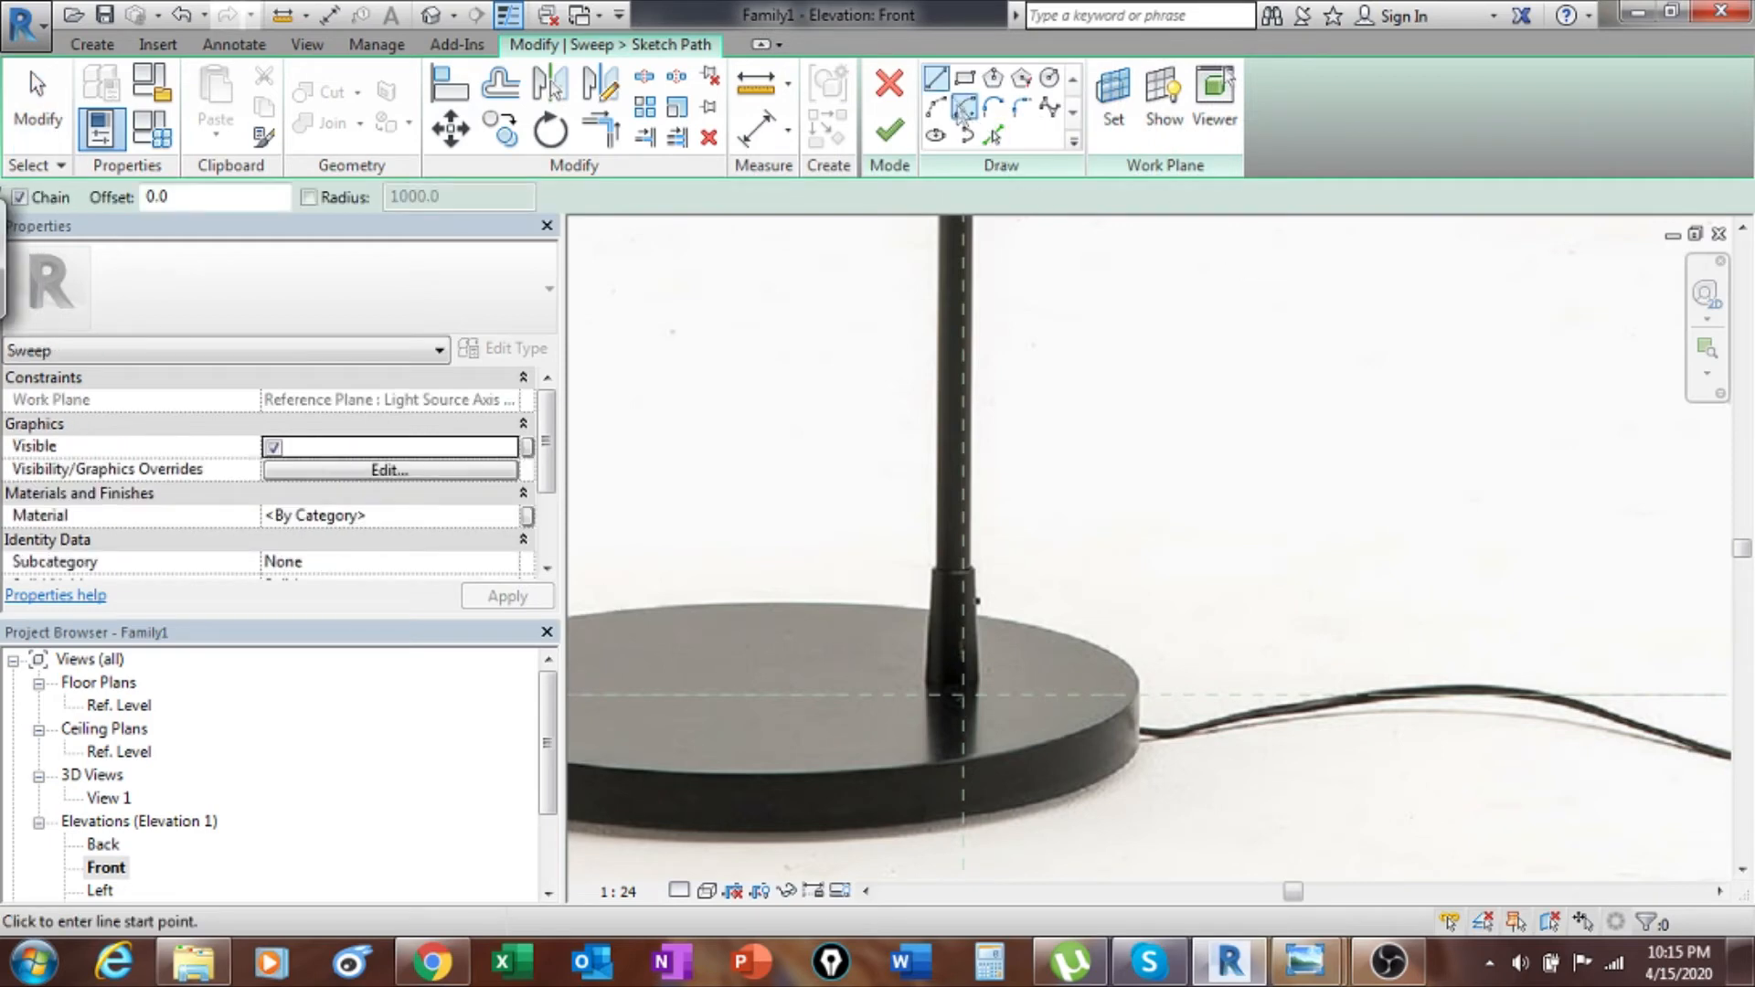
Draw a vertical path line up the pole from the Ref. Level and center plane intersection to the start of the arch.
{"action": "left_click", "coordinate": [962, 695]}
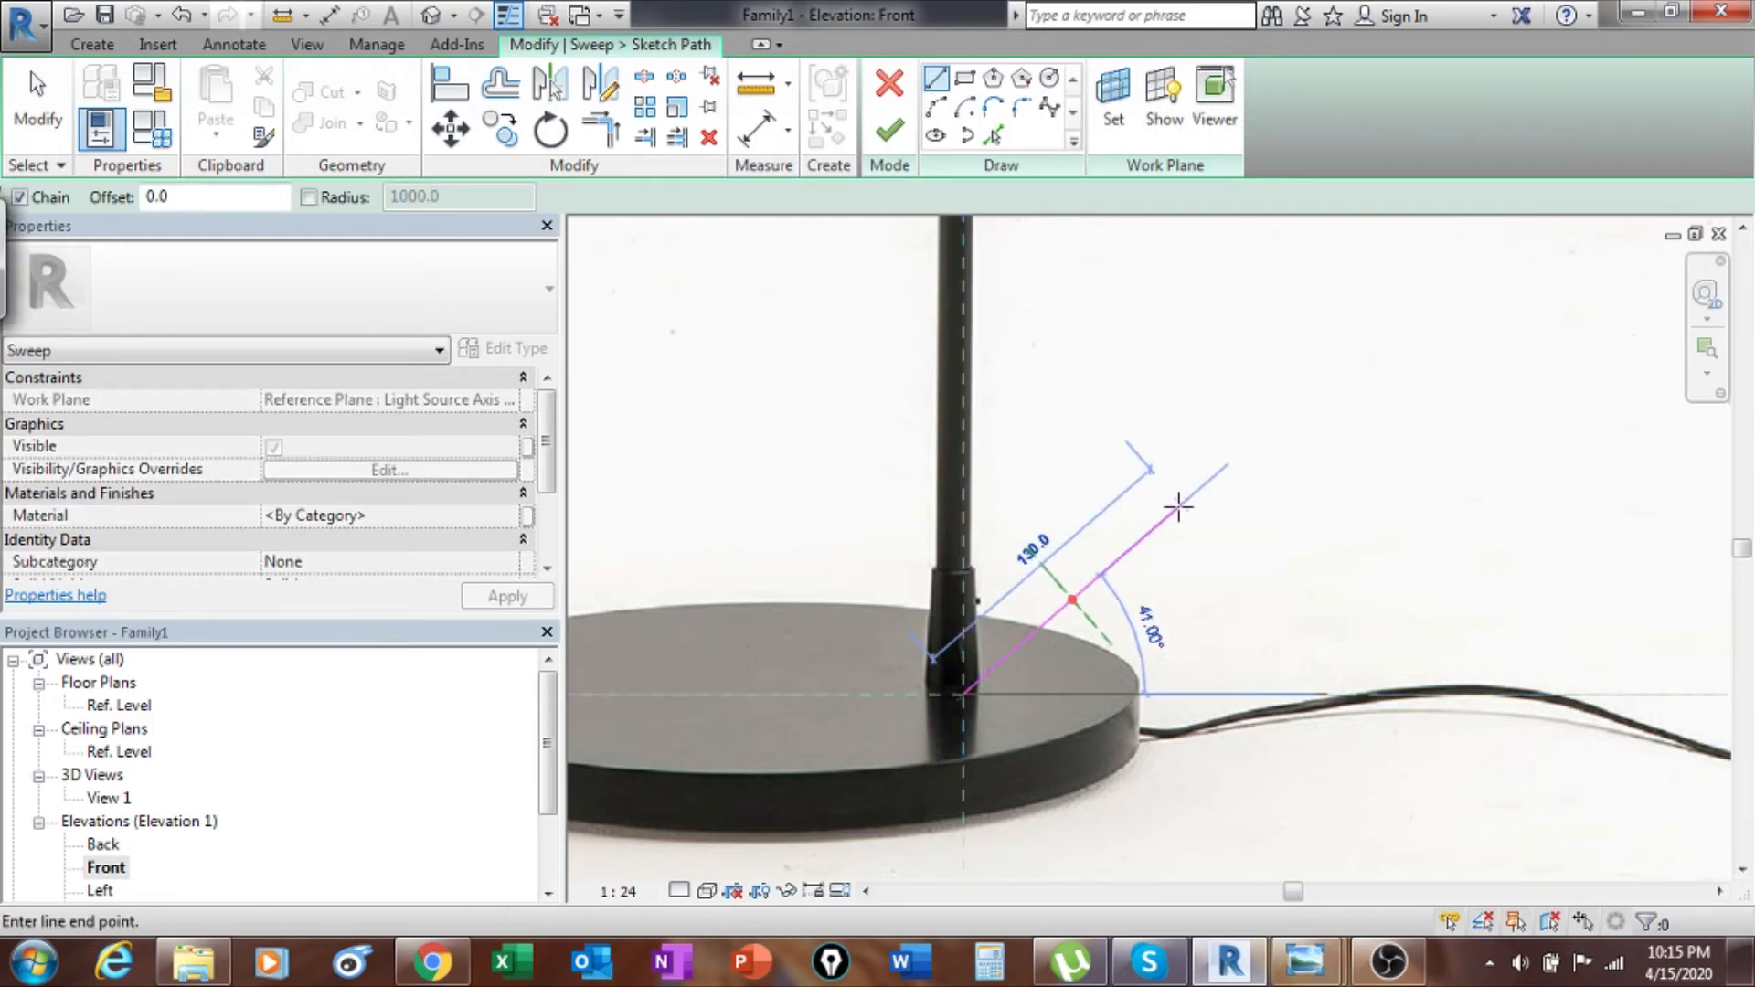
{"action": "scroll", "coordinate": [1142, 472], "scroll_direction": "down", "scroll_amount": 3}
{"action": "scroll", "coordinate": [1146, 464], "scroll_direction": "down", "scroll_amount": 3}
{"action": "middle_click_drag", "start_coordinate": [1215, 619], "coordinate": [1225, 864]}
{"action": "middle_click_drag", "start_coordinate": [1162, 320], "coordinate": [1116, 580]}
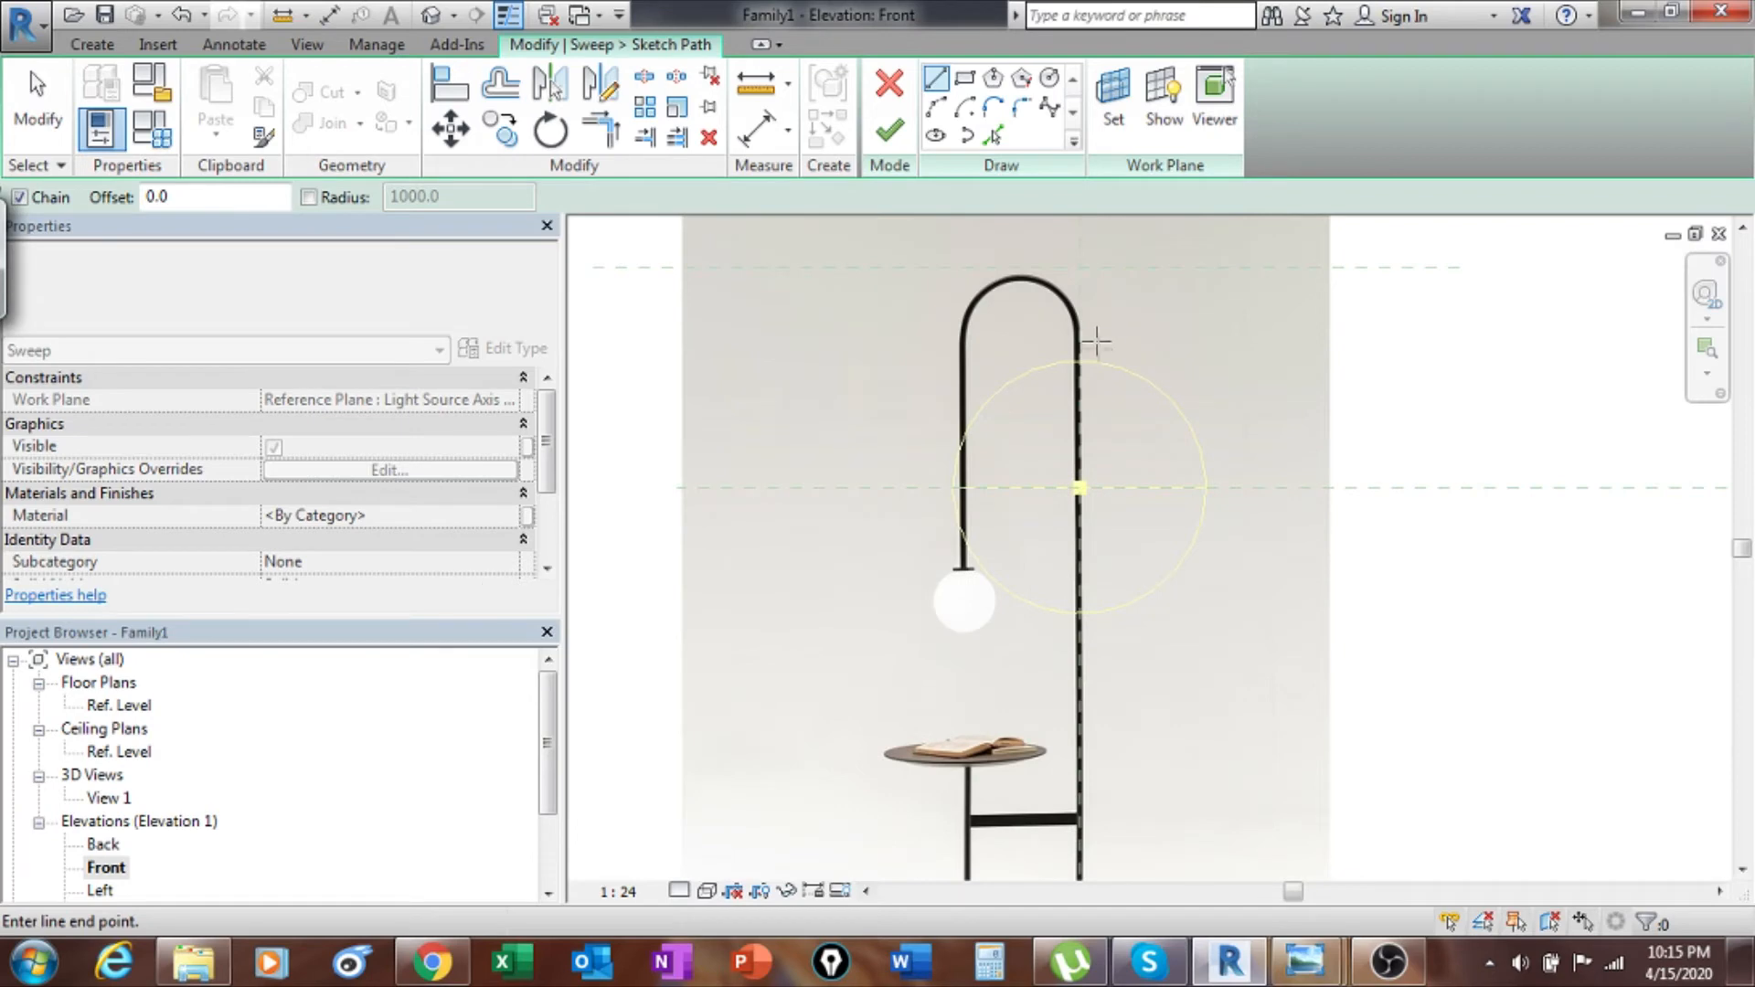
{"action": "scroll", "coordinate": [1094, 348], "scroll_direction": "up", "scroll_amount": 3}
{"action": "scroll", "coordinate": [1079, 334], "scroll_direction": "up", "scroll_amount": 1}
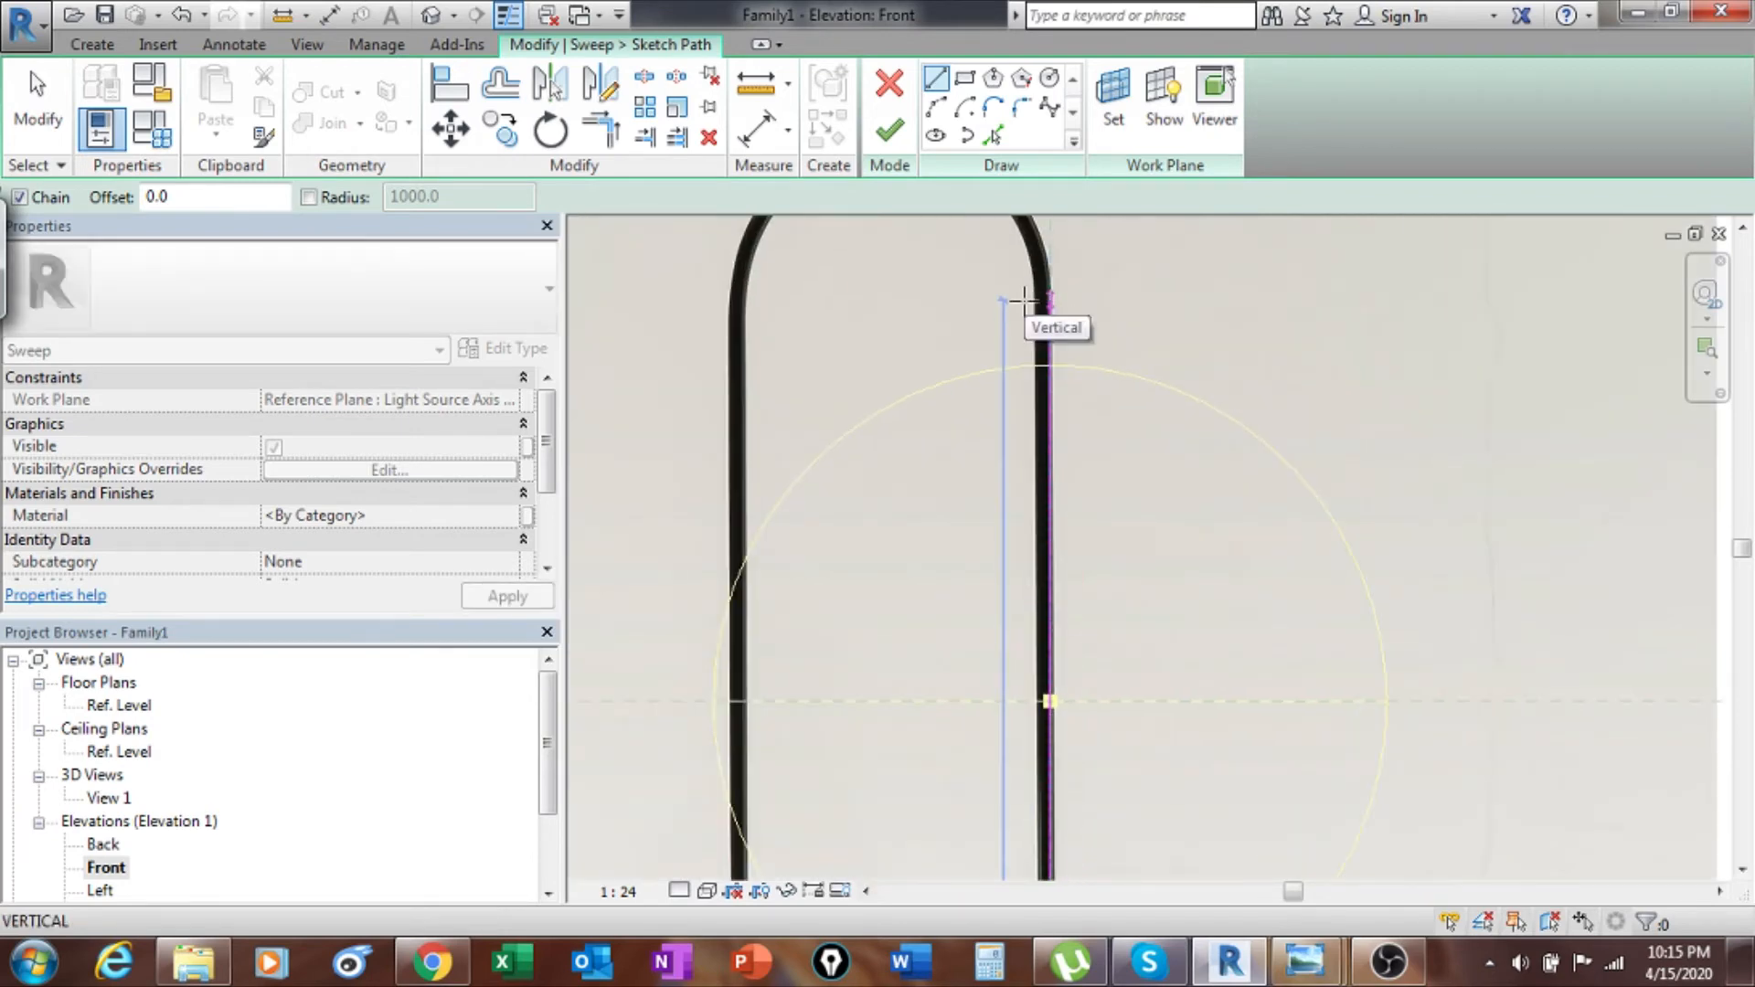
{"action": "scroll", "coordinate": [1026, 298], "scroll_direction": "up", "scroll_amount": 1}
{"action": "scroll", "coordinate": [1052, 298], "scroll_direction": "up", "scroll_amount": 1}
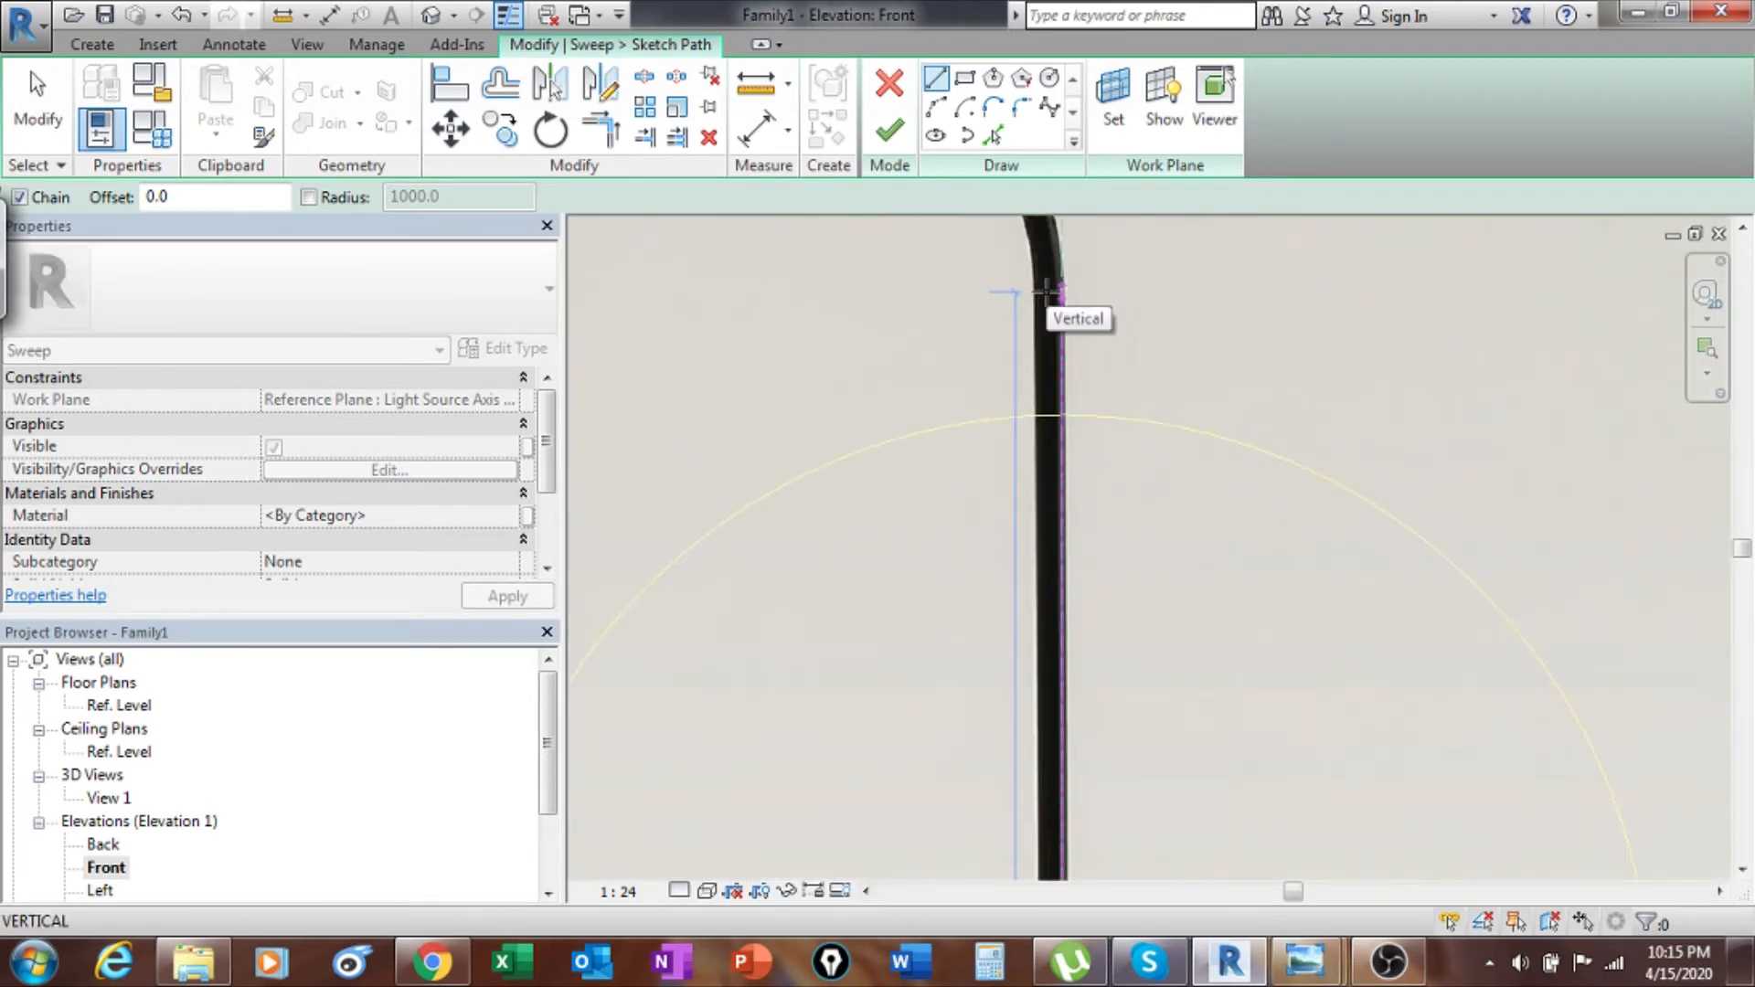
{"action": "left_click", "coordinate": [1062, 284]}
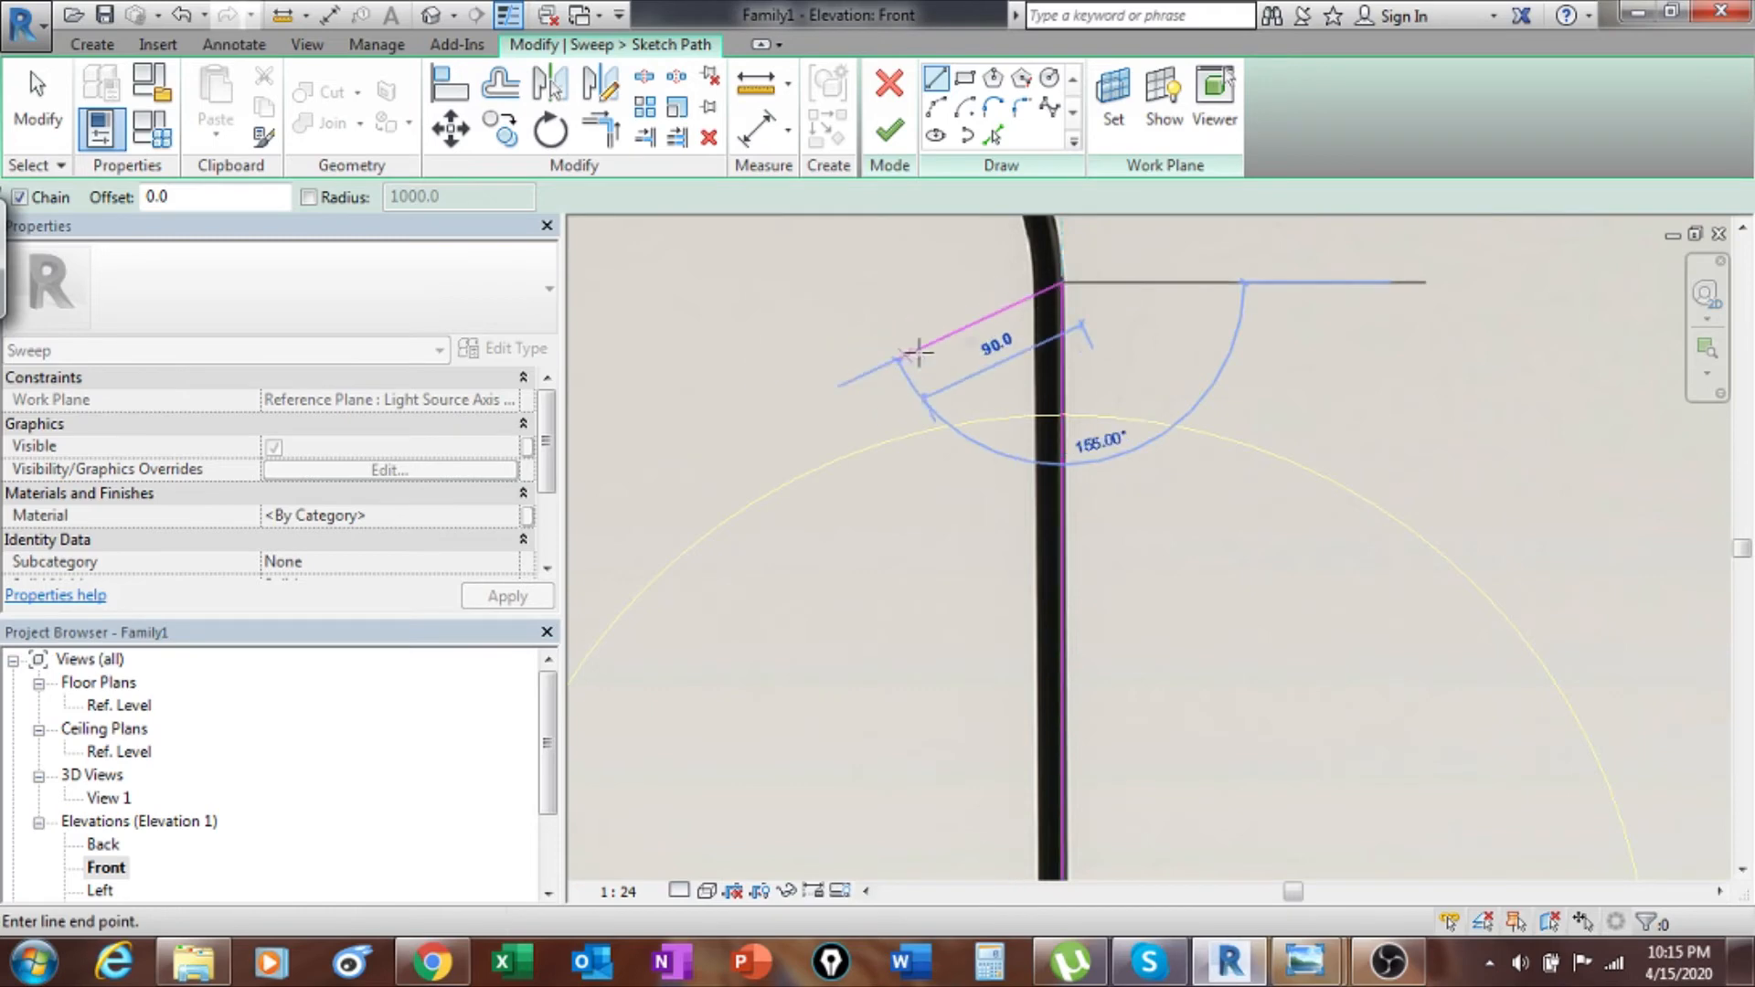
Continue the path with a start-end-radius arc of about 142.5 mm radius over the lamp's arch to the hanging tube.
{"action": "left_click", "coordinate": [936, 107]}
{"action": "scroll", "coordinate": [824, 392], "scroll_direction": "down", "scroll_amount": 3}
{"action": "middle_click_drag", "start_coordinate": [823, 392], "coordinate": [1275, 529]}
{"action": "scroll", "coordinate": [1126, 448], "scroll_direction": "up", "scroll_amount": 1}
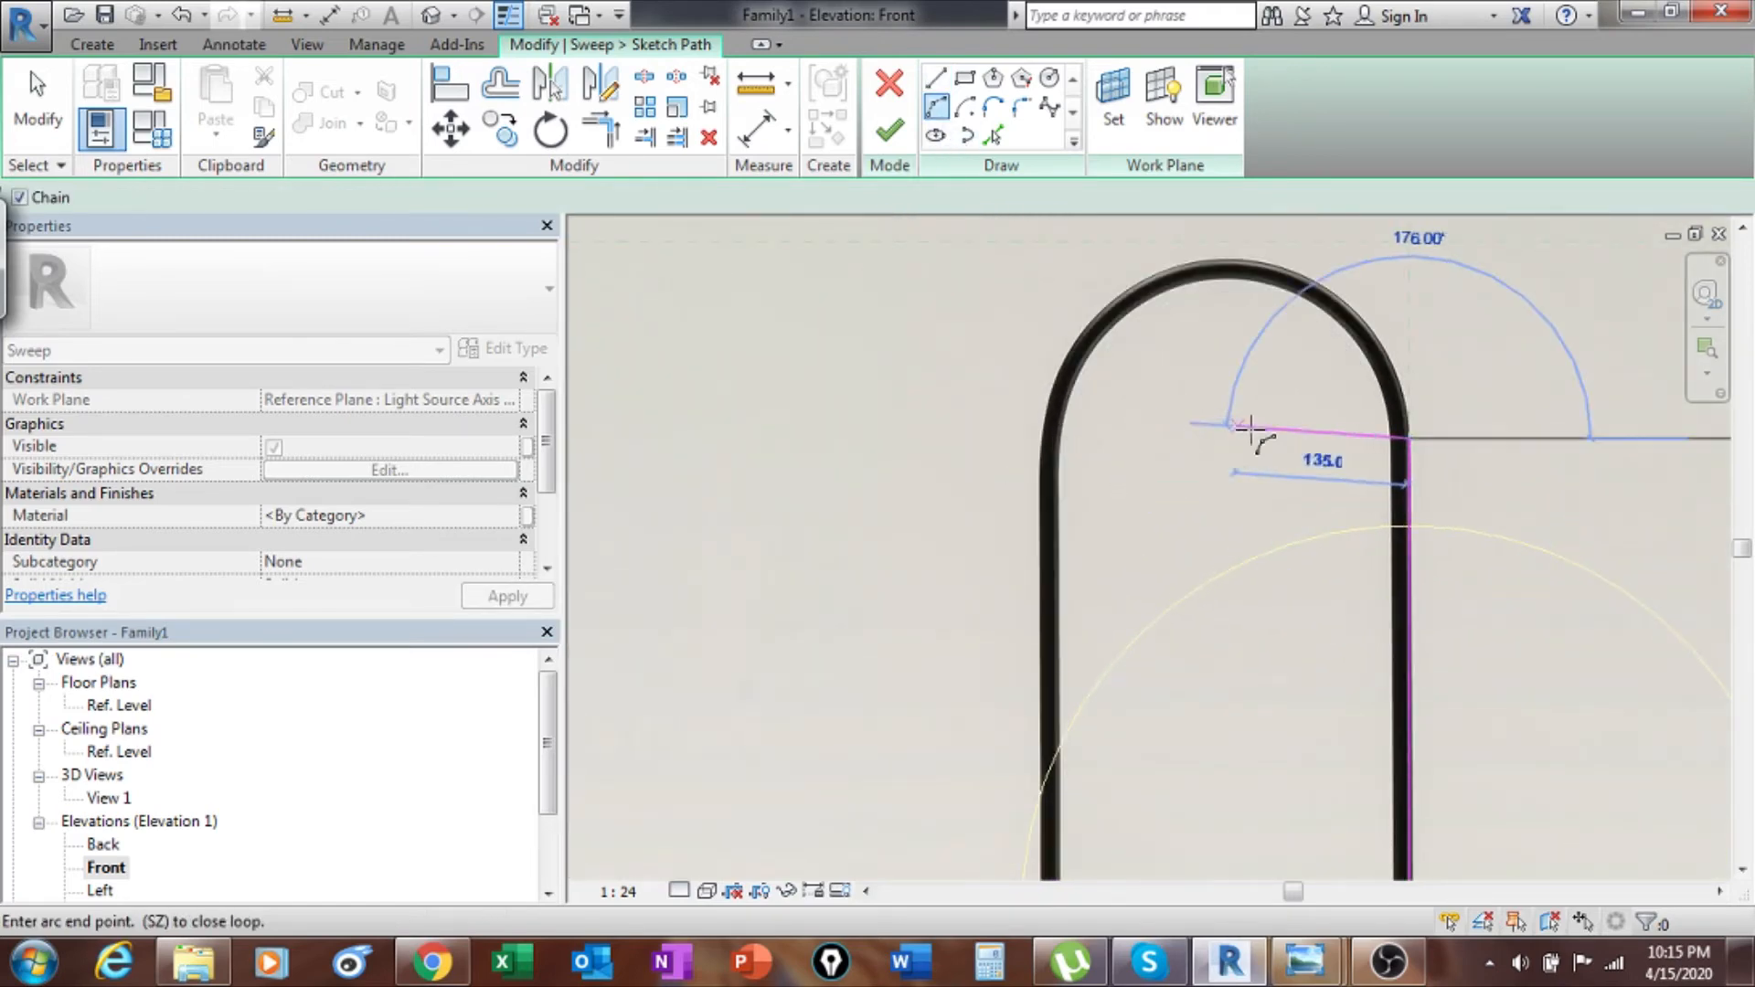
{"action": "scroll", "coordinate": [1051, 440], "scroll_direction": "up", "scroll_amount": 3}
{"action": "left_click", "coordinate": [1044, 442]}
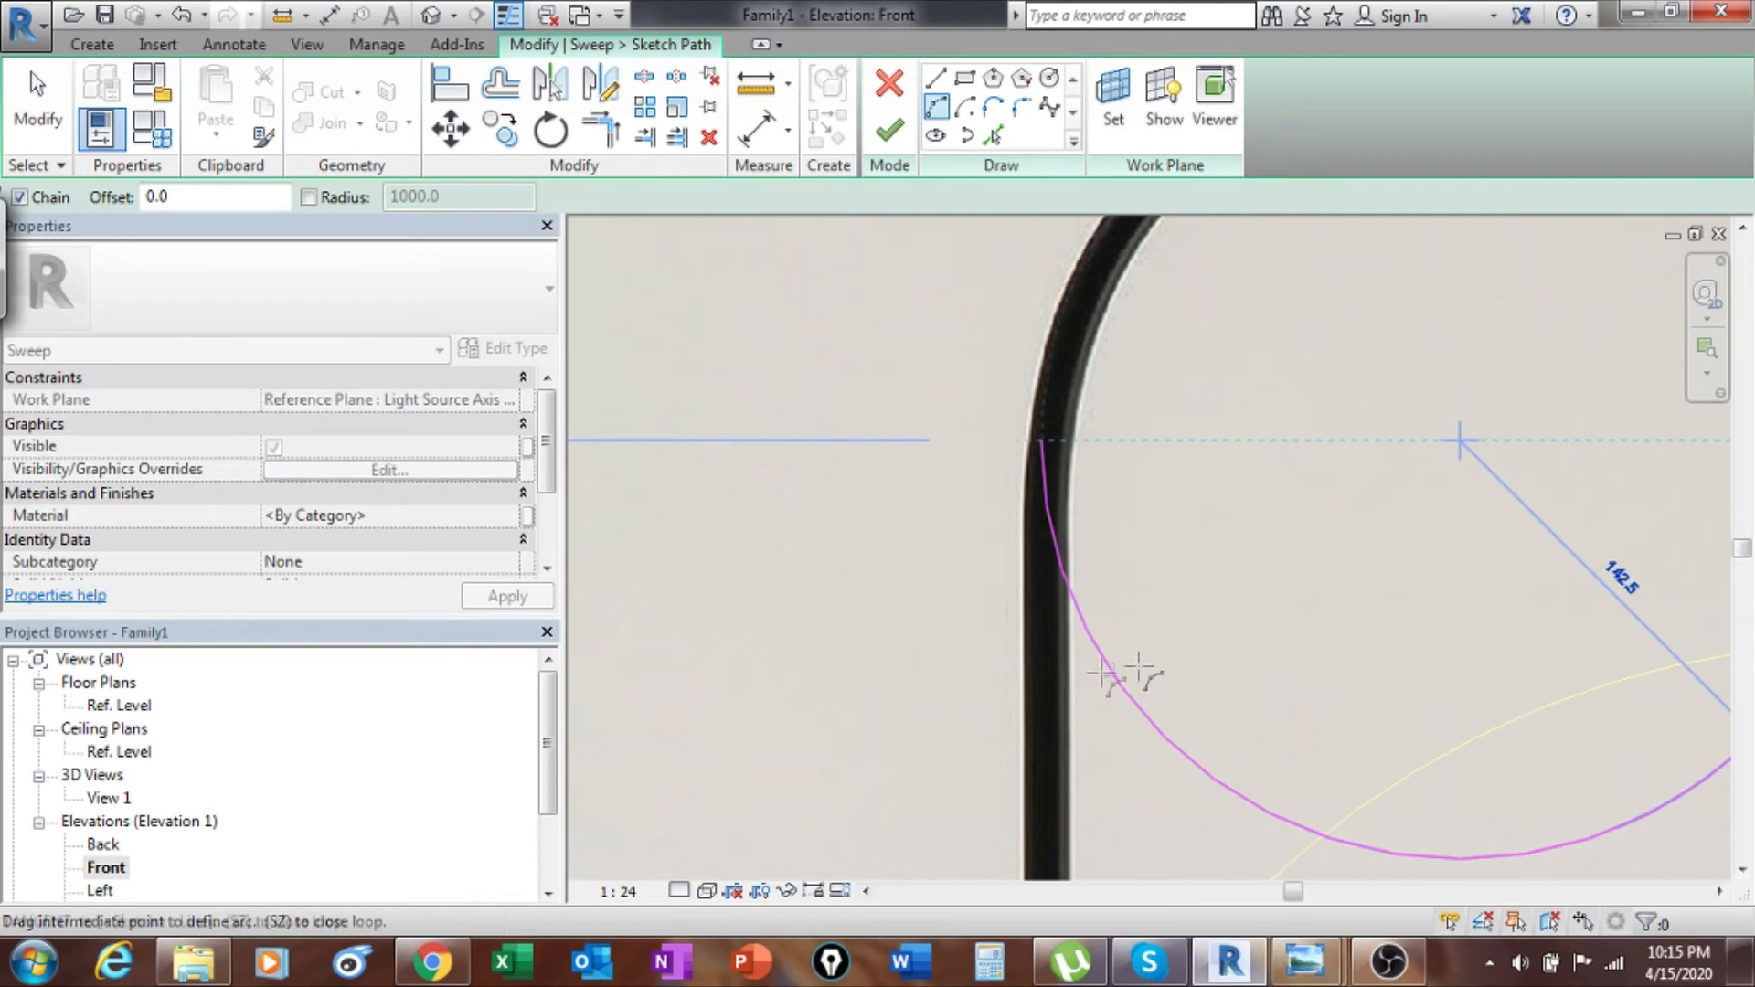
{"action": "scroll", "coordinate": [873, 508], "scroll_direction": "down", "scroll_amount": 2}
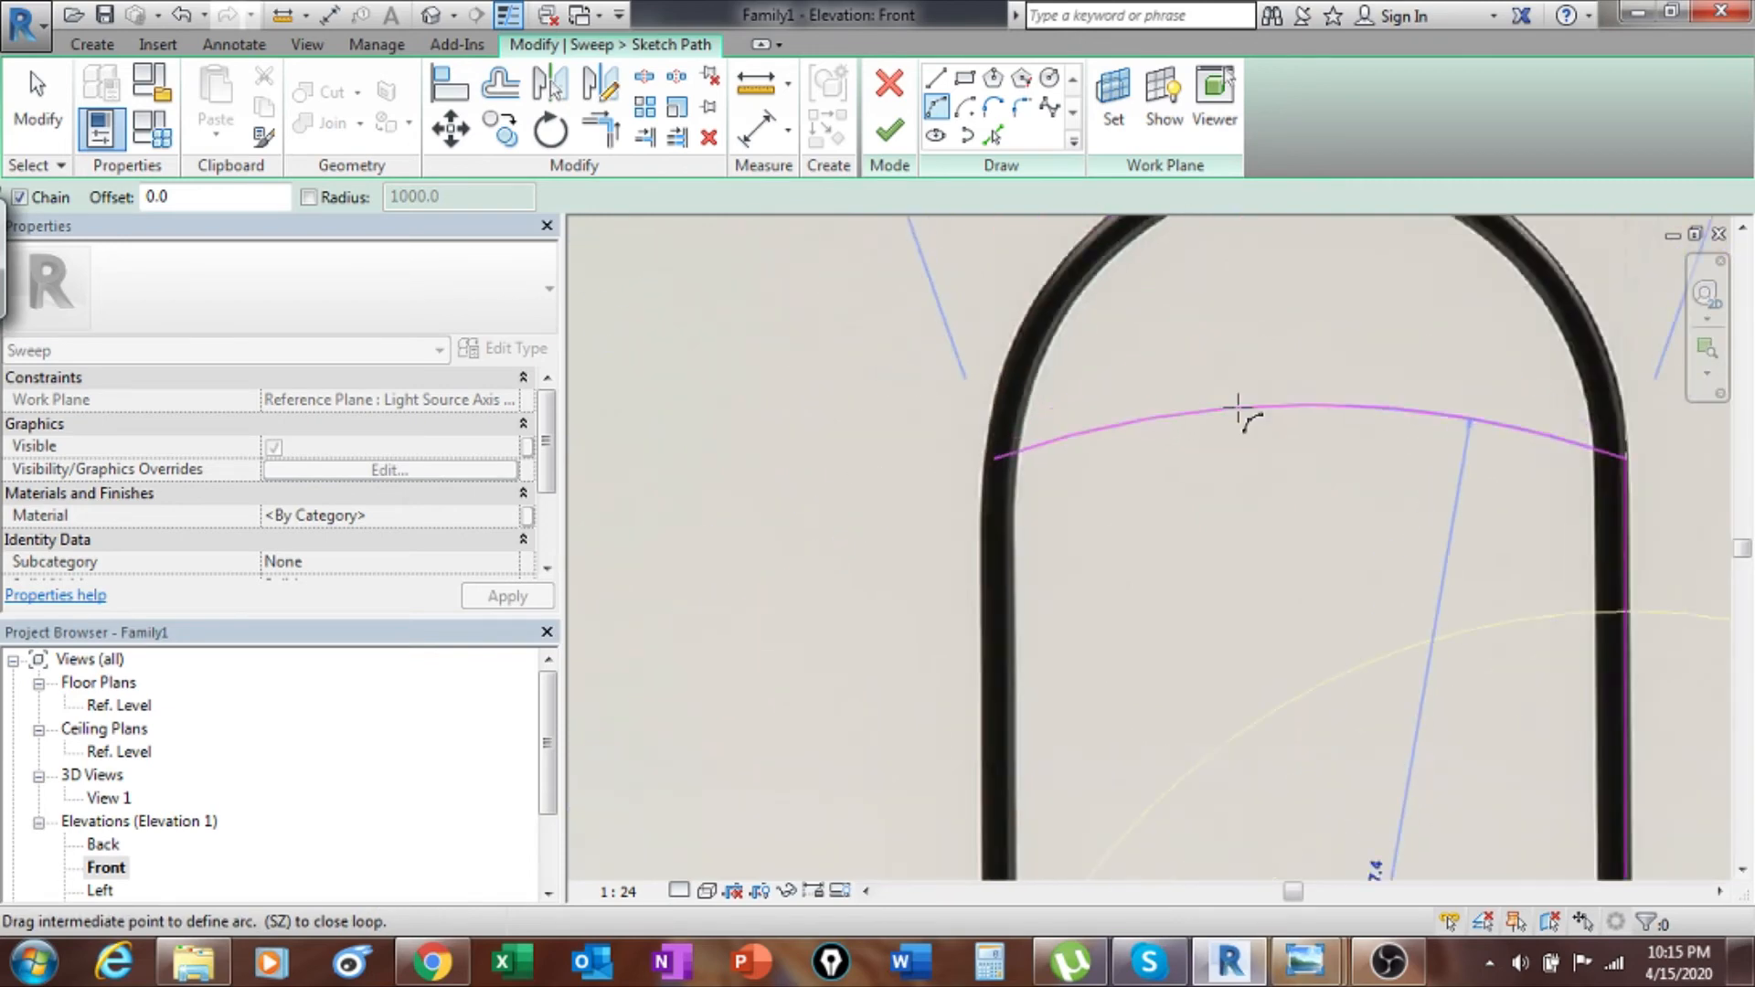
{"action": "scroll", "coordinate": [1238, 406], "scroll_direction": "down", "scroll_amount": 1}
{"action": "left_click", "coordinate": [1319, 236]}
{"action": "scroll", "coordinate": [1252, 384], "scroll_direction": "down", "scroll_amount": 2}
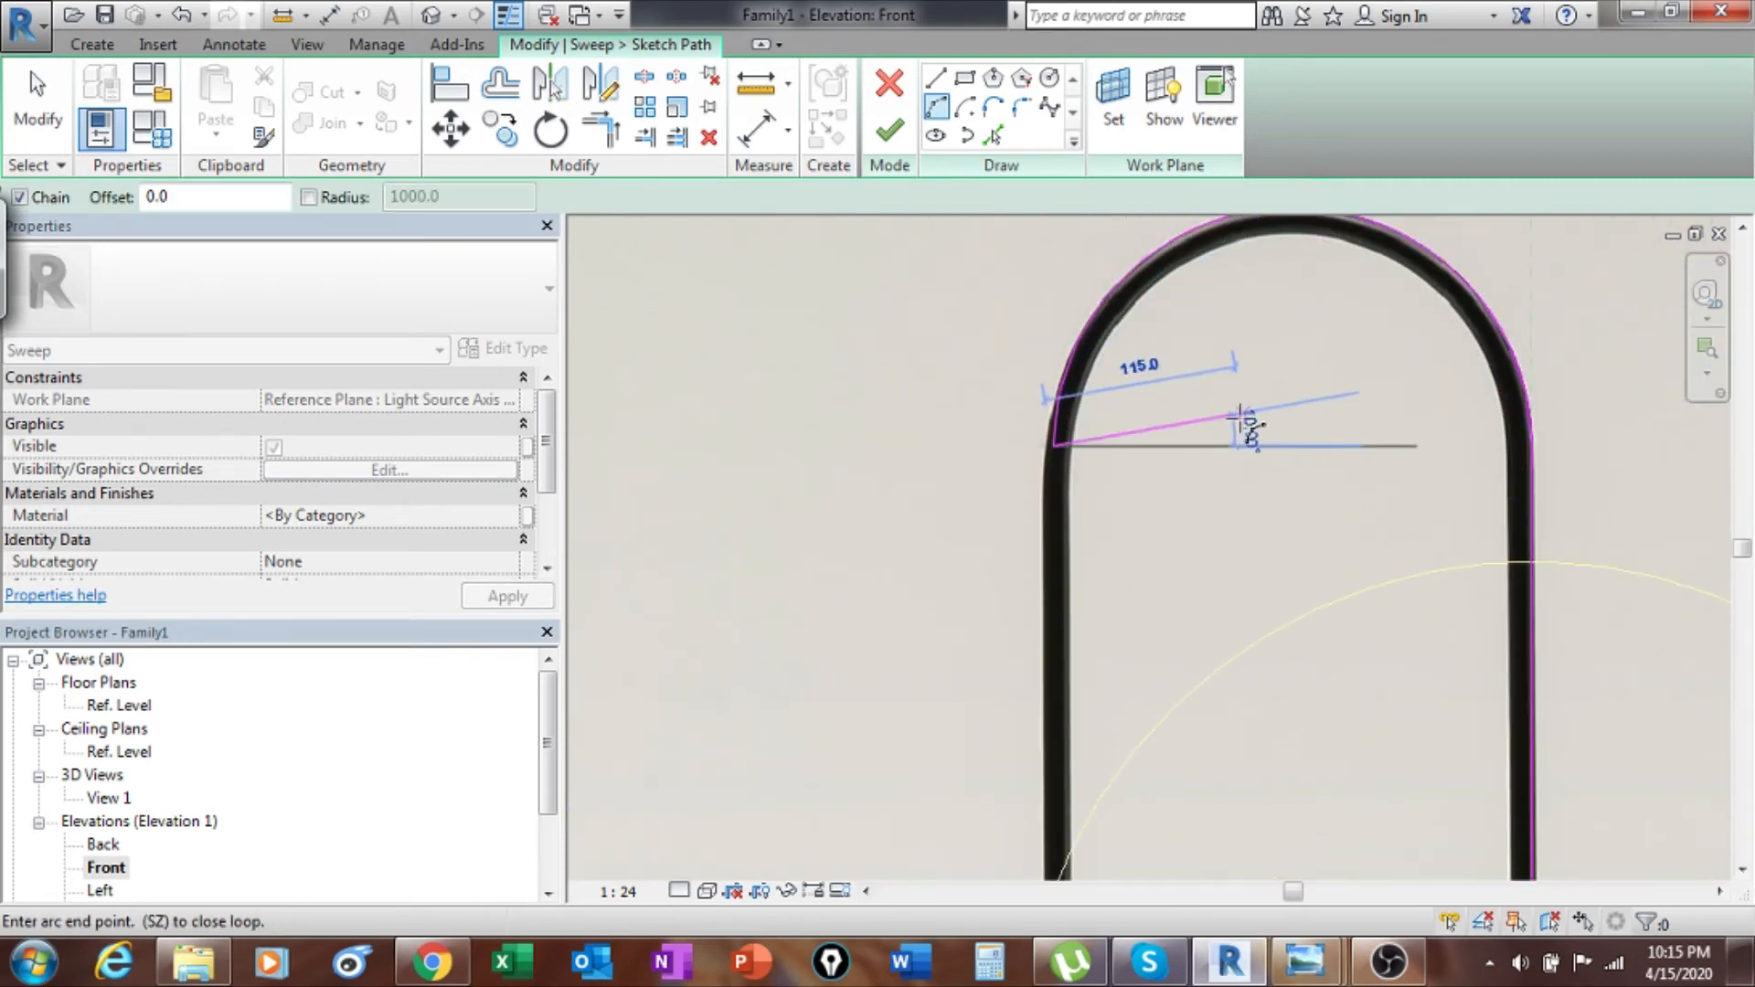
Draw a vertical path line from the arc's free end down the hanging tube to the globe's cap, and end the line command.
{"action": "left_click", "coordinate": [944, 80]}
{"action": "left_click", "coordinate": [1117, 437]}
{"action": "middle_click_drag", "start_coordinate": [1295, 633], "coordinate": [1161, 304]}
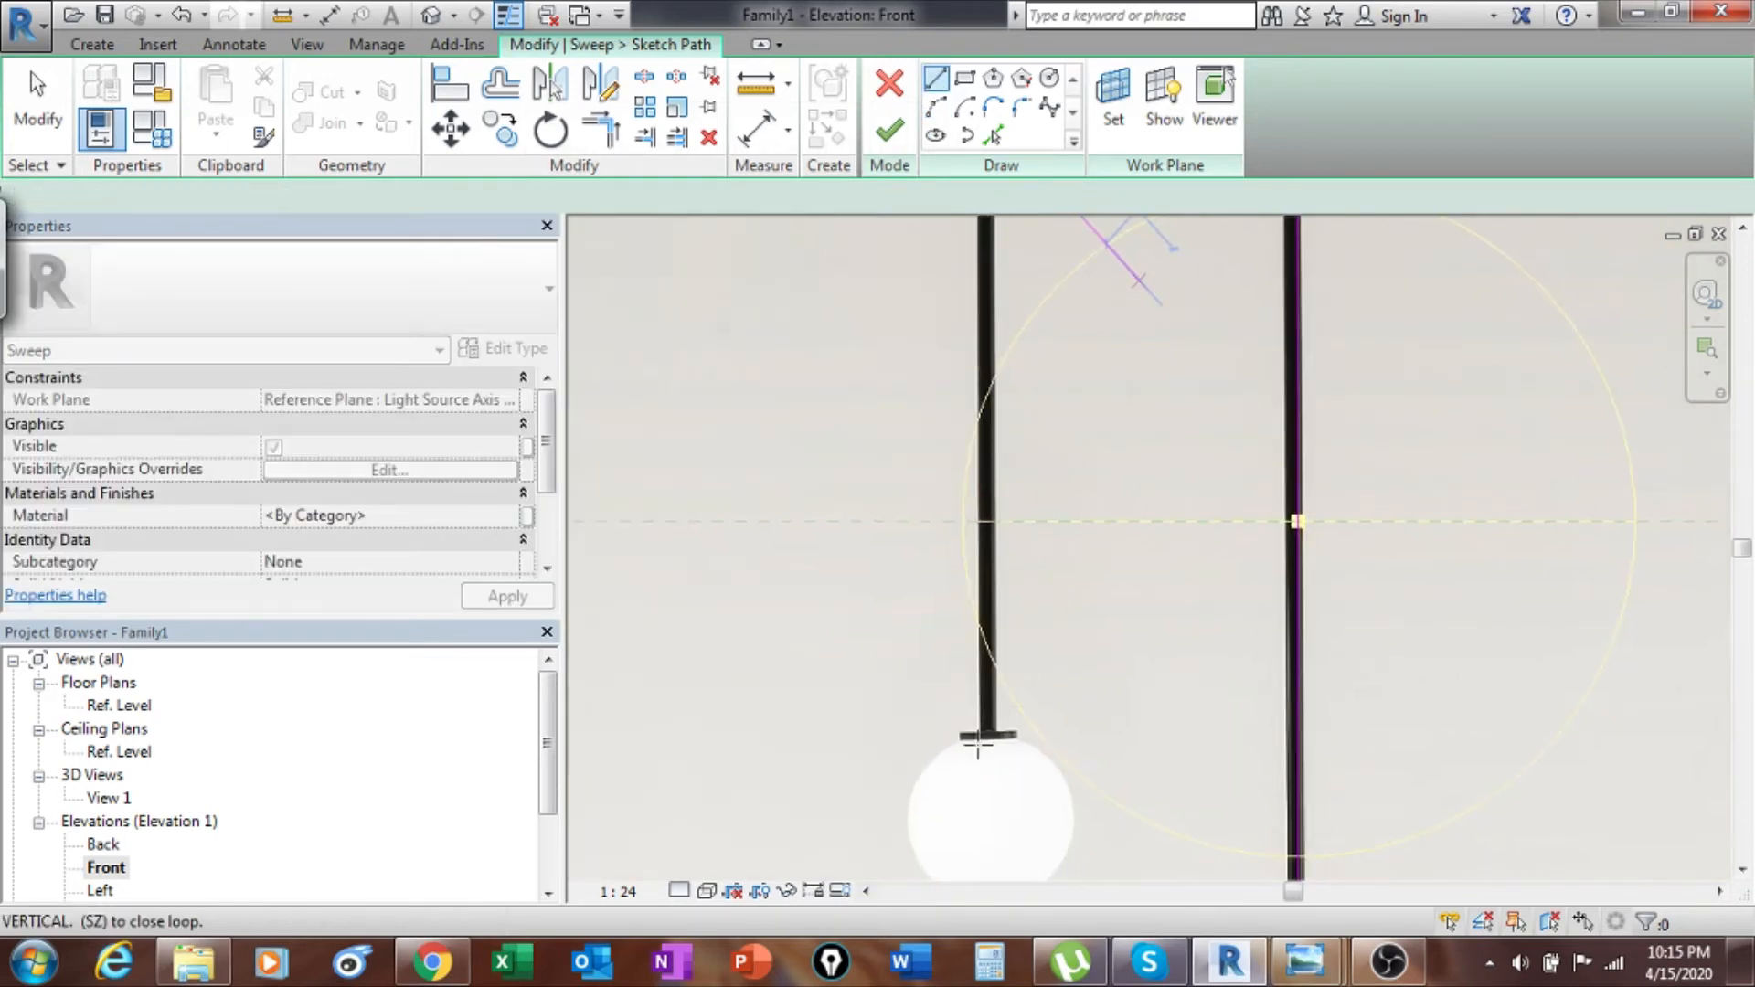
{"action": "scroll", "coordinate": [977, 747], "scroll_direction": "up", "scroll_amount": 4}
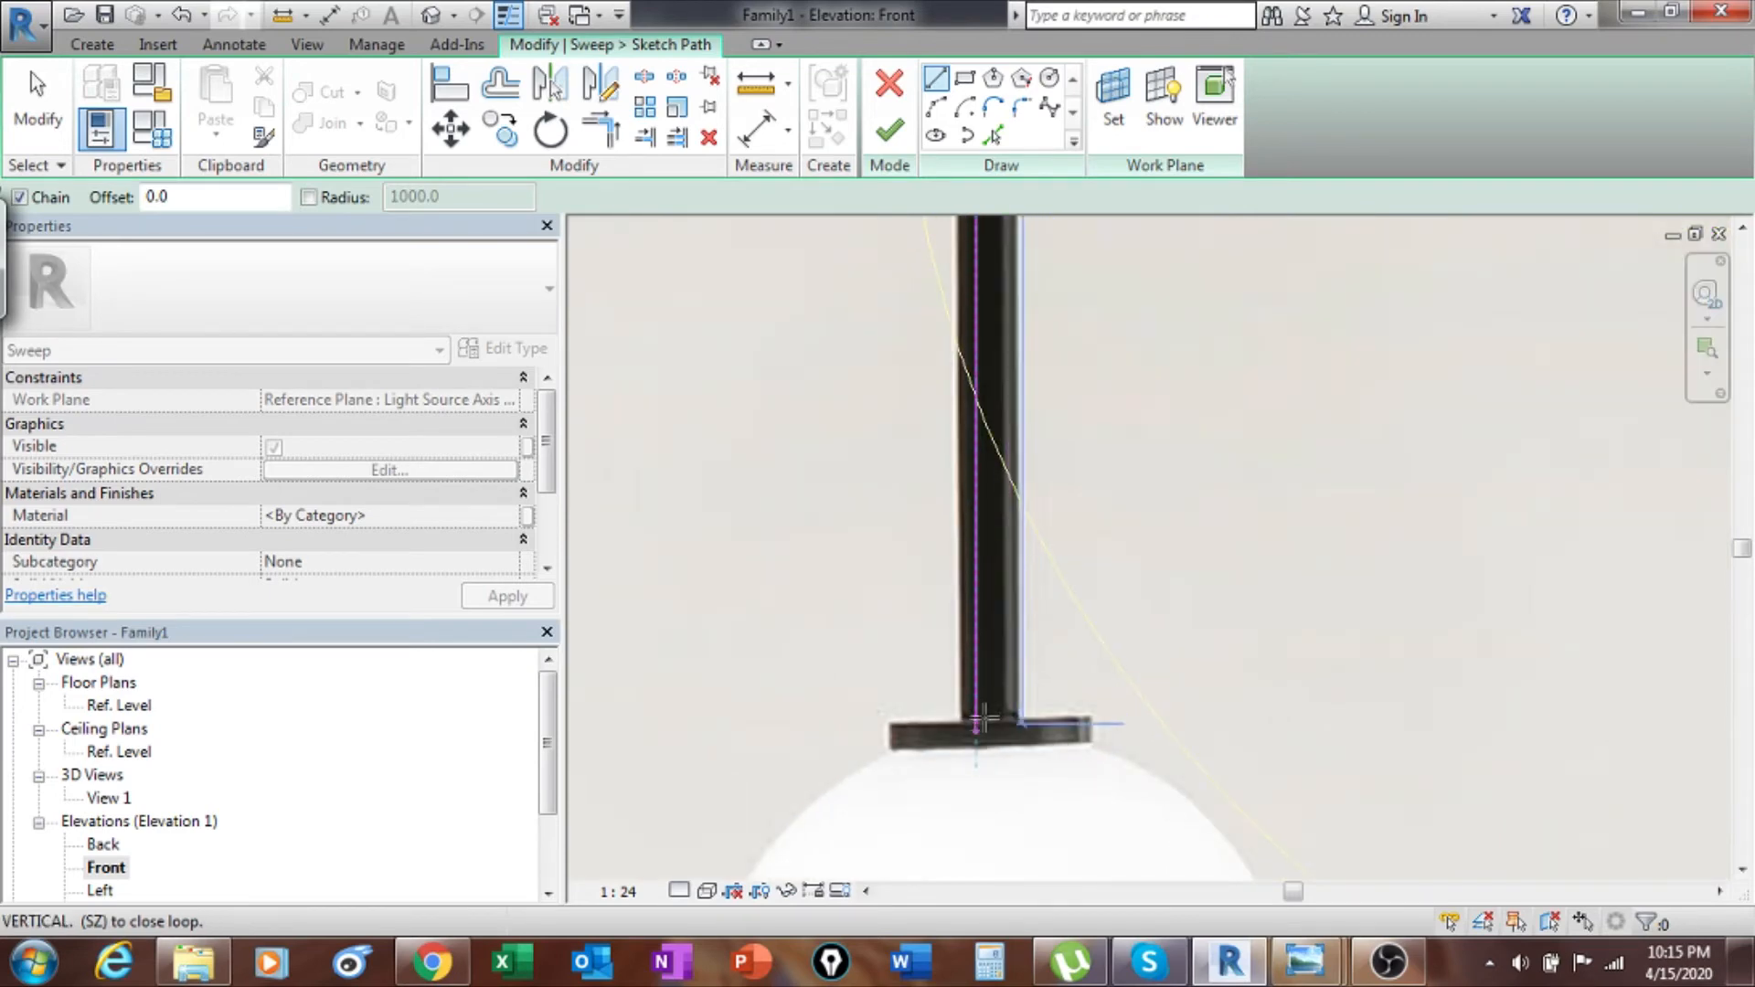
{"action": "left_click", "coordinate": [977, 722]}
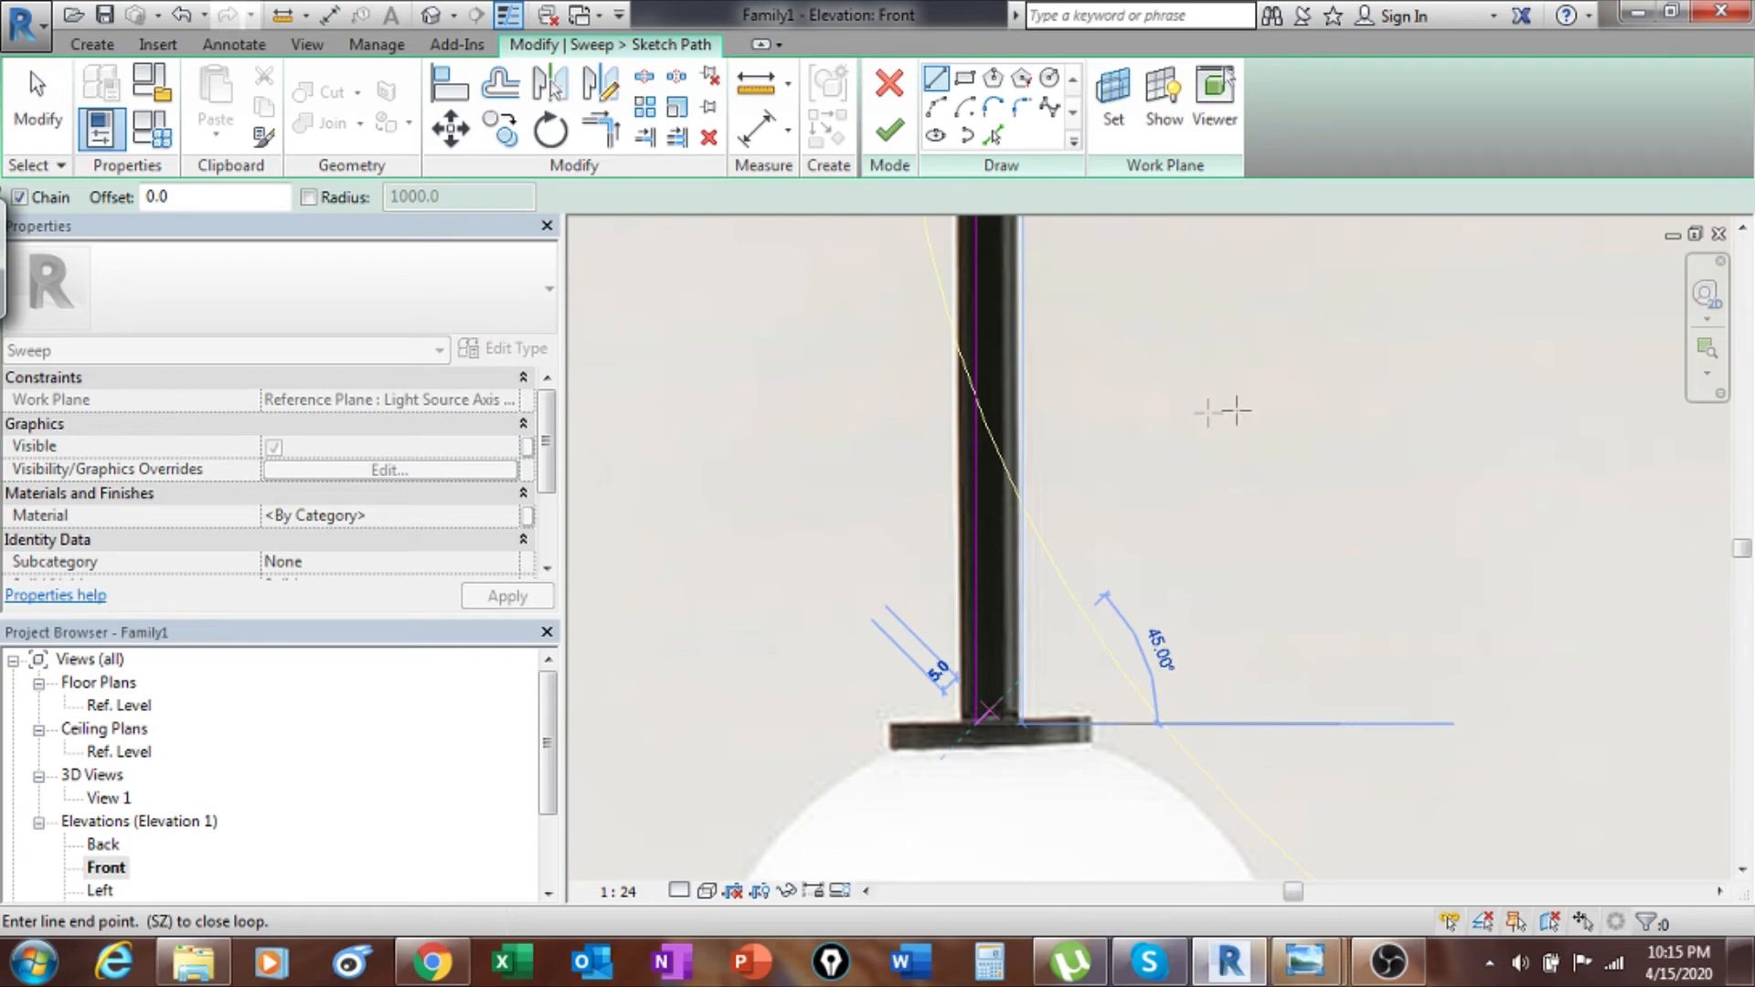
{"action": "key", "text": "Escape"}
{"action": "key", "text": "Escape"}
{"action": "middle_click_drag", "start_coordinate": [1207, 498], "coordinate": [854, 616]}
{"action": "scroll", "coordinate": [924, 542], "scroll_direction": "down", "scroll_amount": 6}
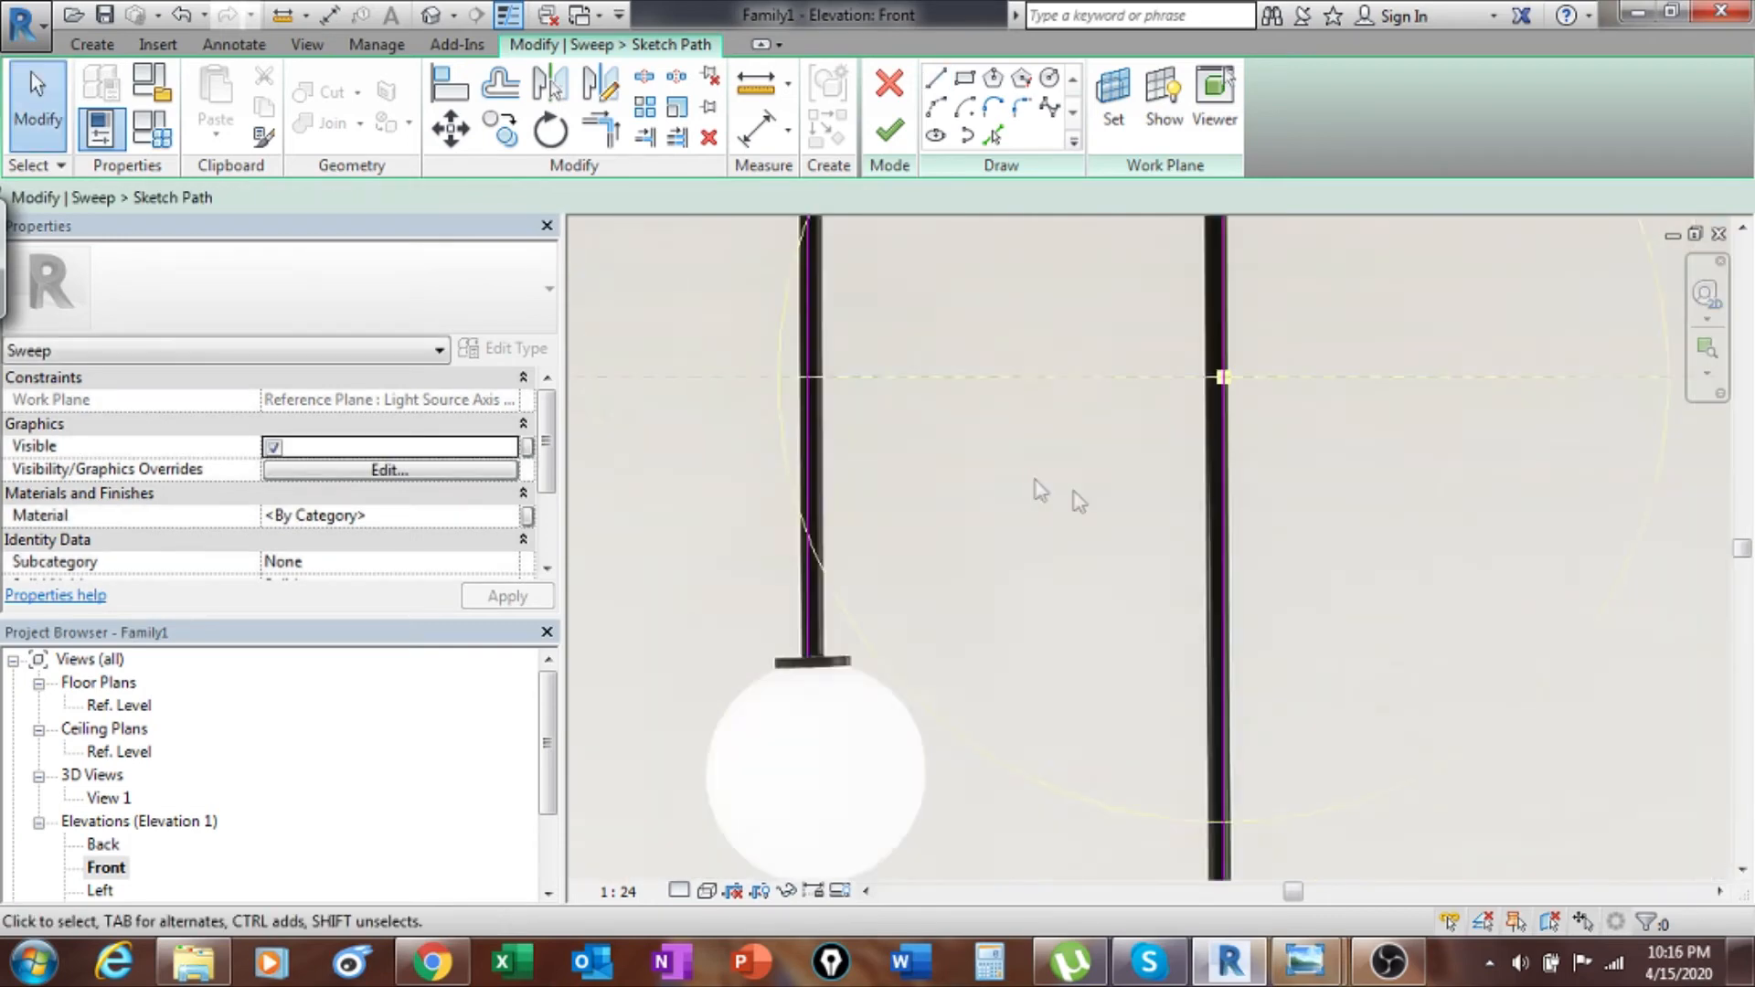
{"action": "middle_click_drag", "start_coordinate": [1131, 545], "coordinate": [1053, 600]}
{"action": "middle_click_drag", "start_coordinate": [1223, 608], "coordinate": [1258, 383]}
{"action": "scroll", "coordinate": [1158, 562], "scroll_direction": "up", "scroll_amount": 2}
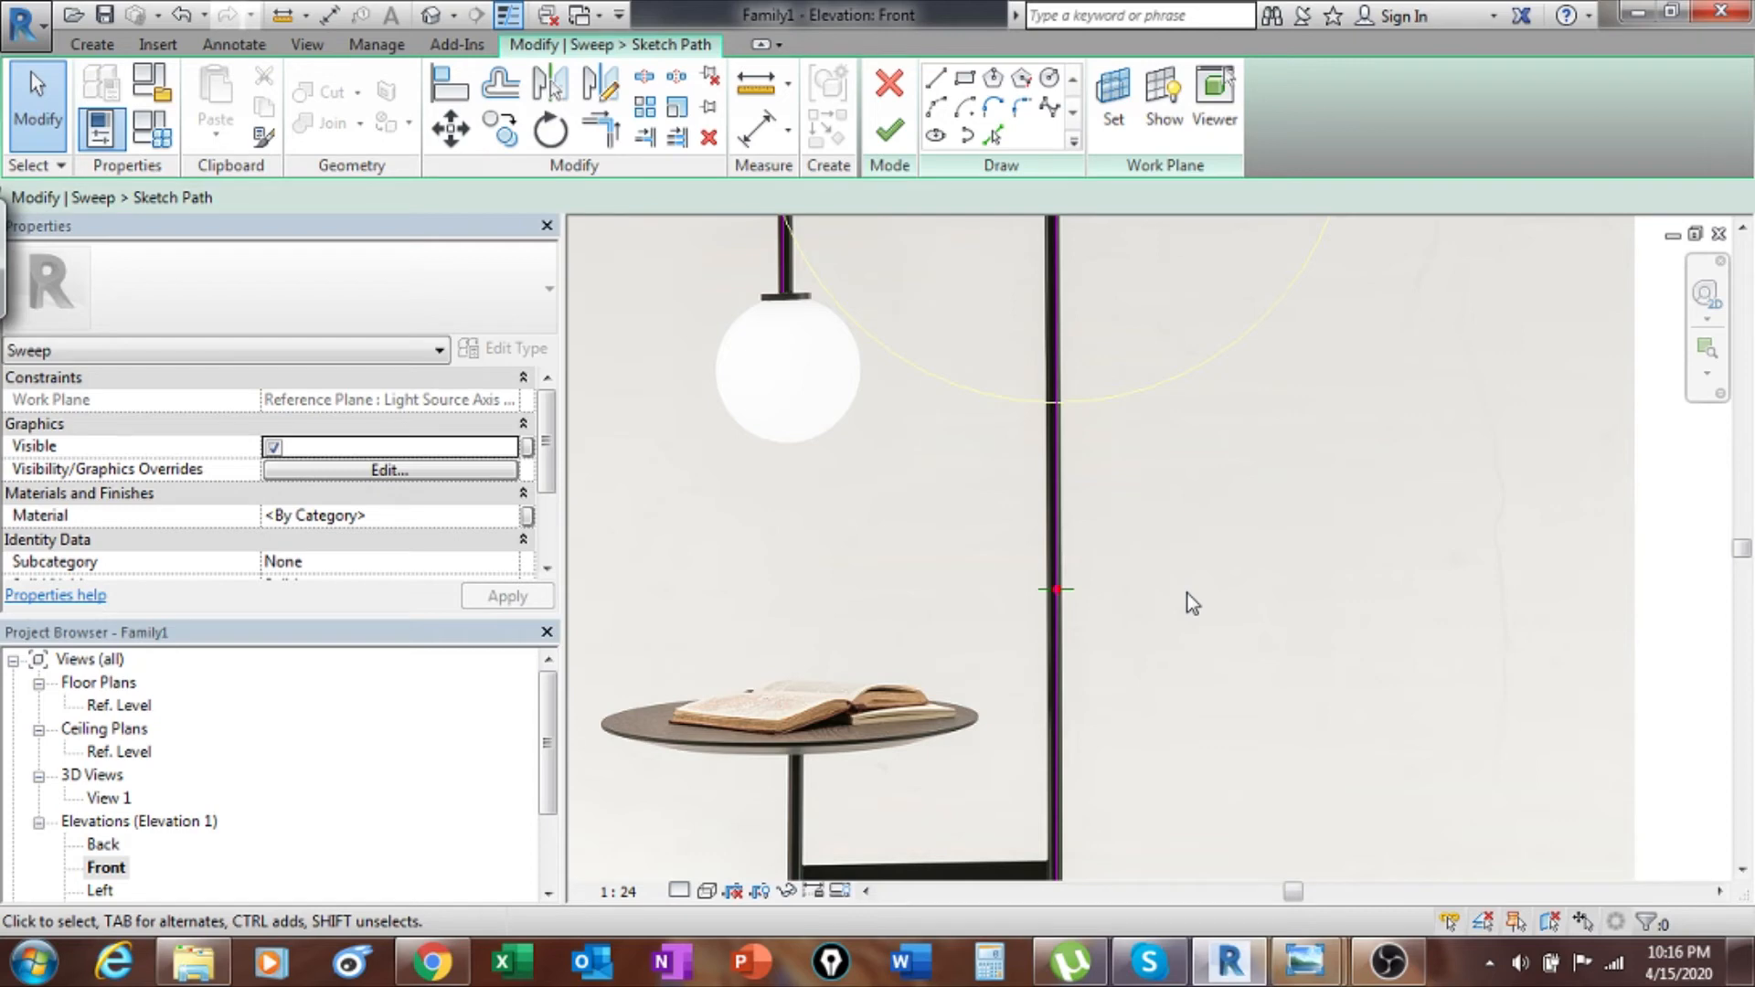
Finish the sweep path and open its profile for sketching in the Floor Plan: Ref. Level view.
{"action": "left_click", "coordinate": [893, 137]}
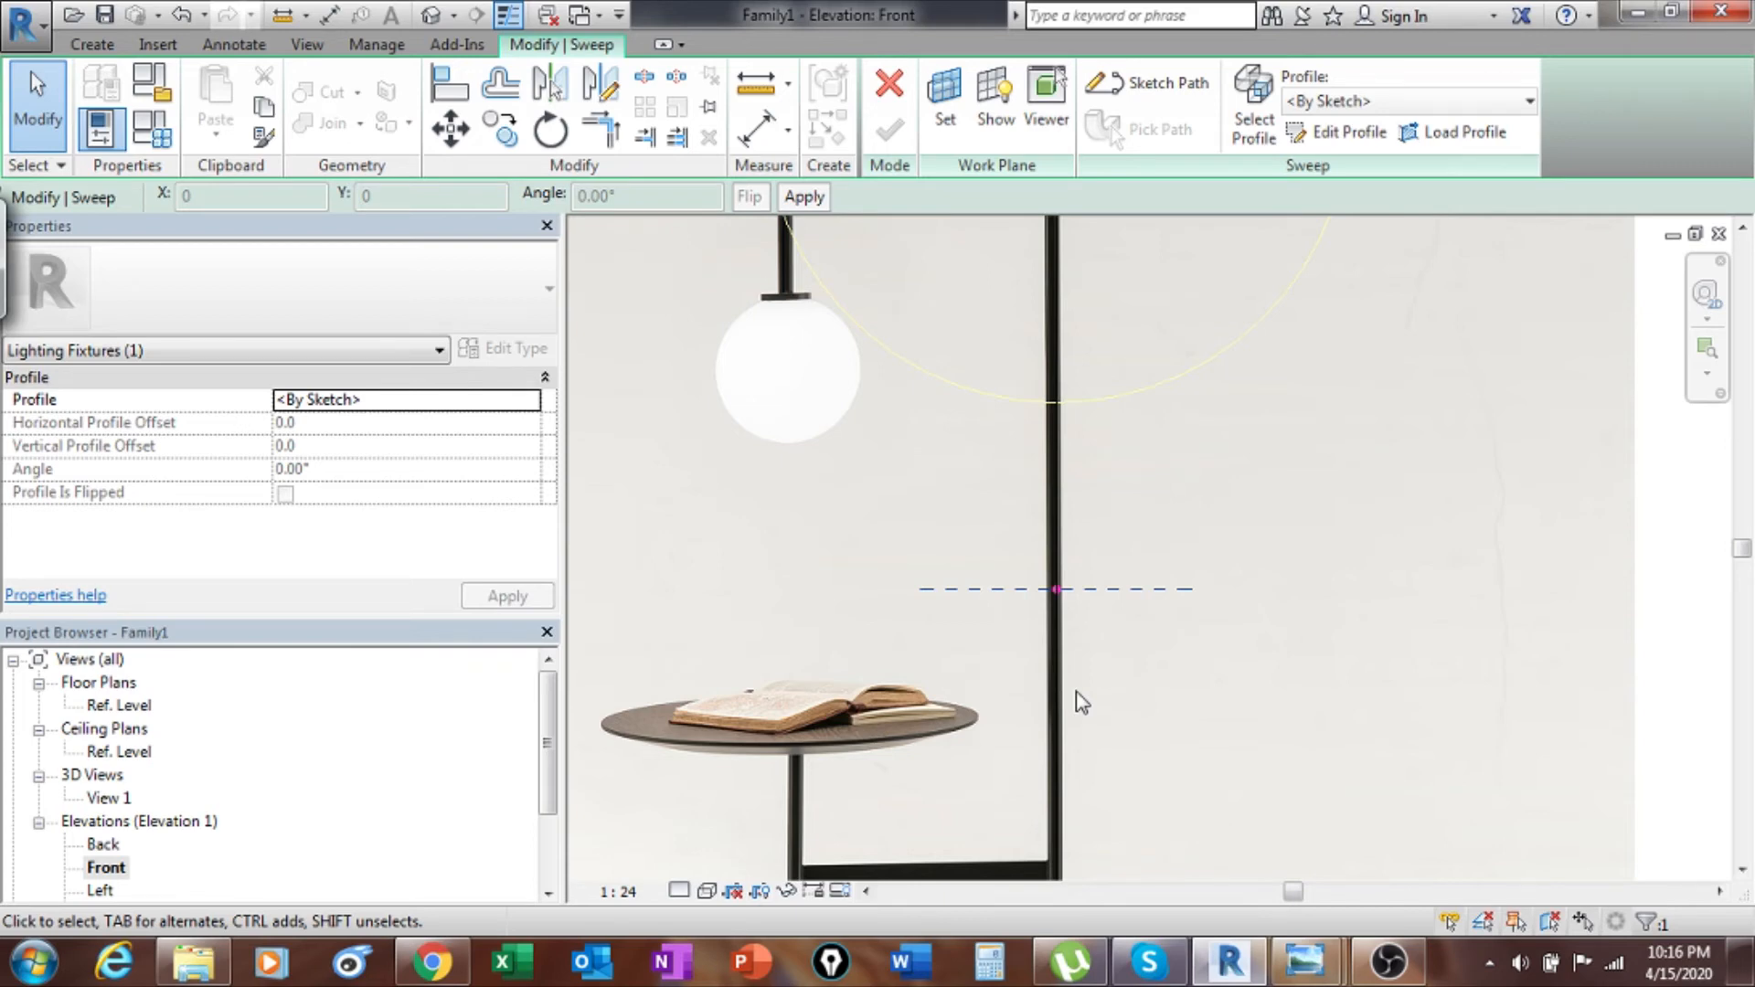
{"action": "left_click", "coordinate": [1352, 137]}
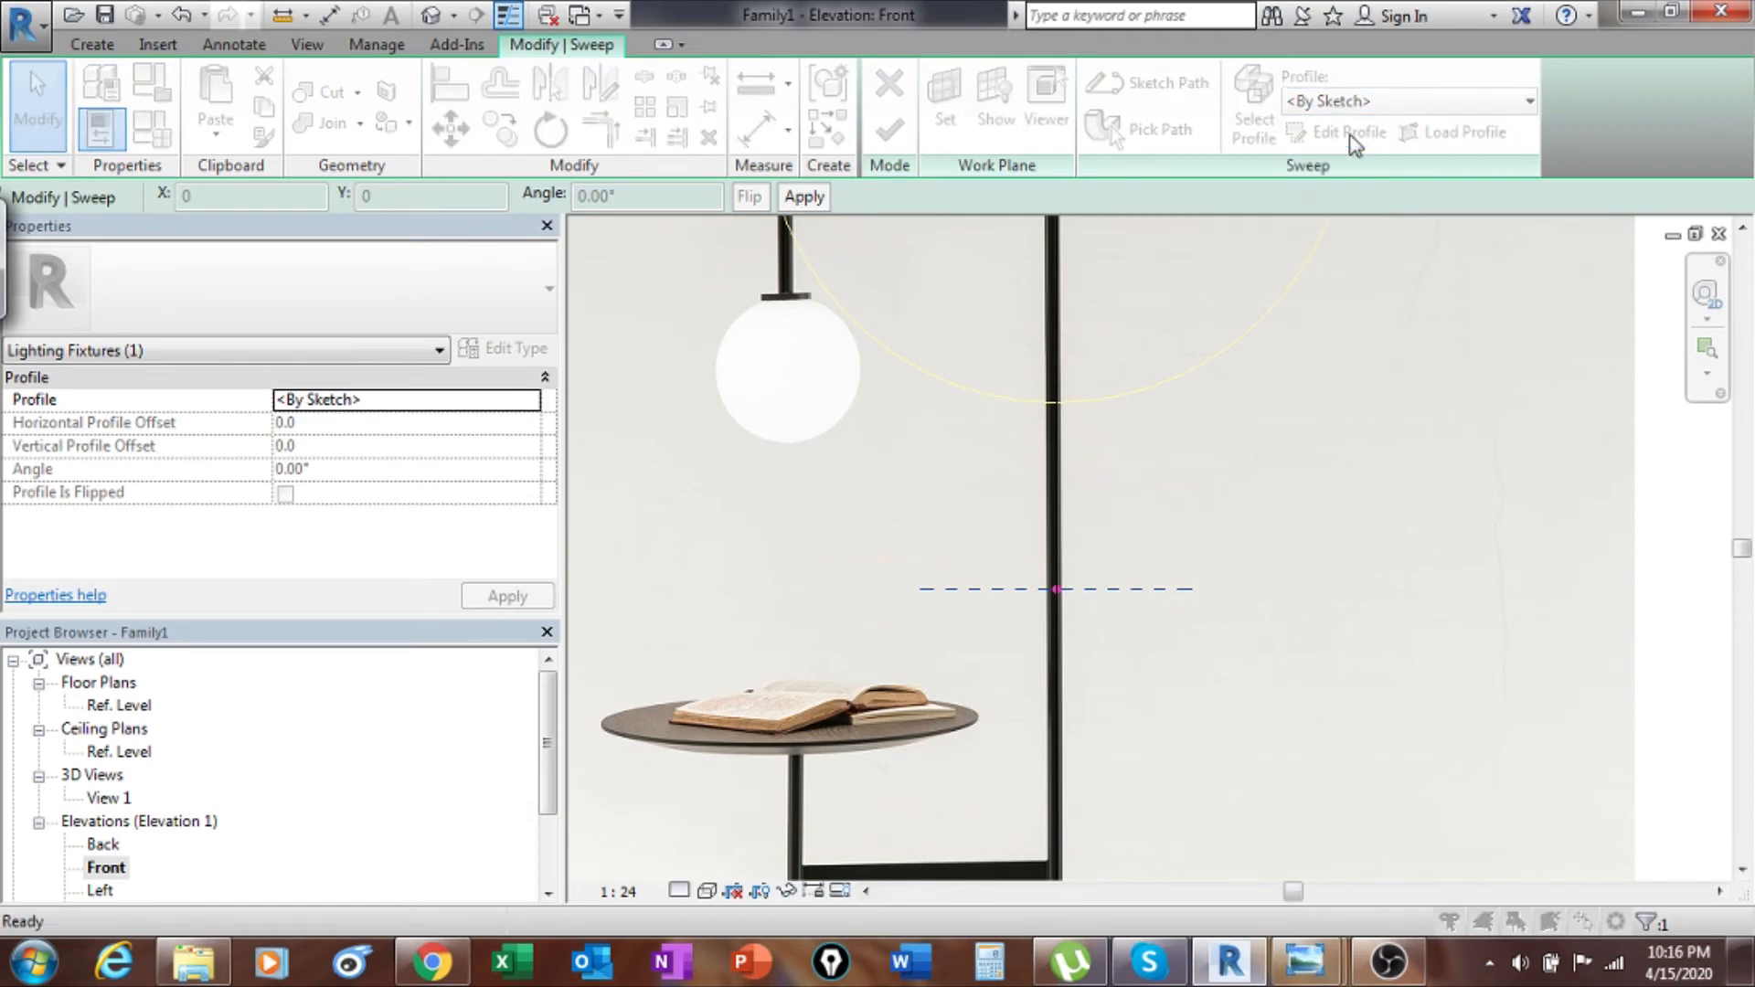
{"action": "left_click", "coordinate": [900, 729]}
{"action": "scroll", "coordinate": [1100, 536], "scroll_direction": "up", "scroll_amount": 5}
{"action": "middle_click_drag", "start_coordinate": [1022, 527], "coordinate": [989, 619]}
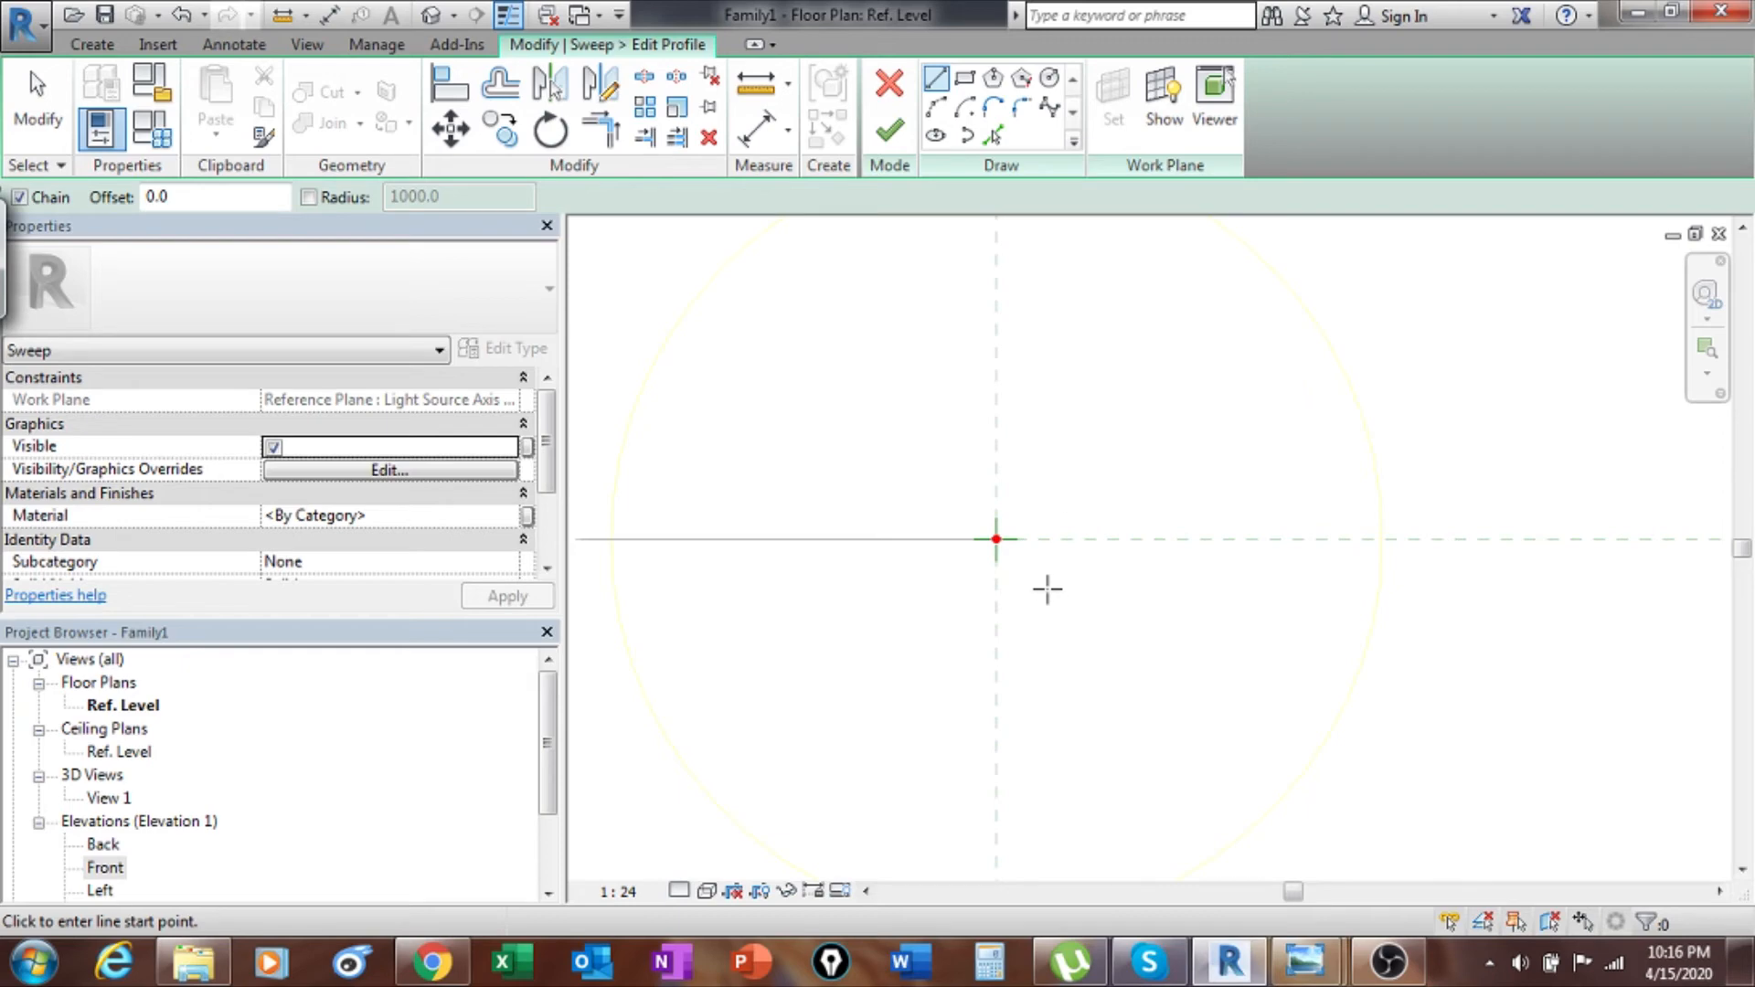
Draw a circular sweep profile of 8 mm radius centered on the intersection of the two reference planes.
{"action": "left_click", "coordinate": [1049, 81]}
{"action": "scroll", "coordinate": [1032, 576], "scroll_direction": "up", "scroll_amount": 2}
{"action": "left_click", "coordinate": [982, 522]}
{"action": "scroll", "coordinate": [1021, 522], "scroll_direction": "up", "scroll_amount": 4}
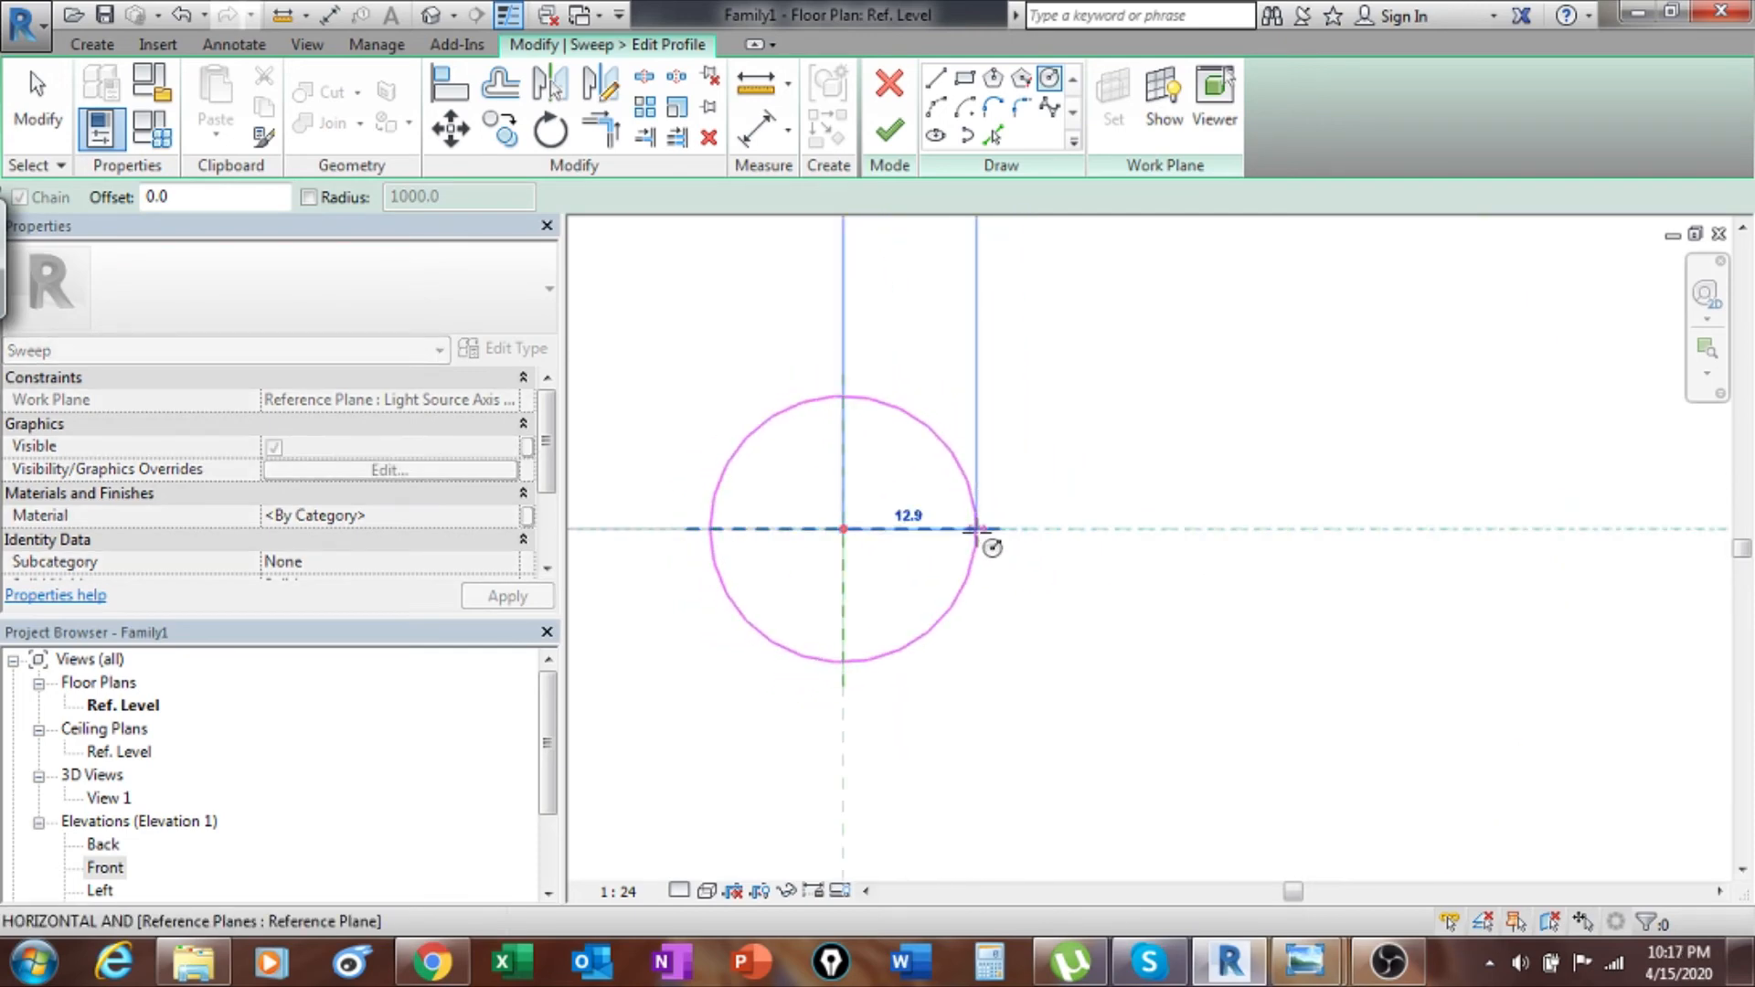
{"action": "left_click", "coordinate": [926, 529]}
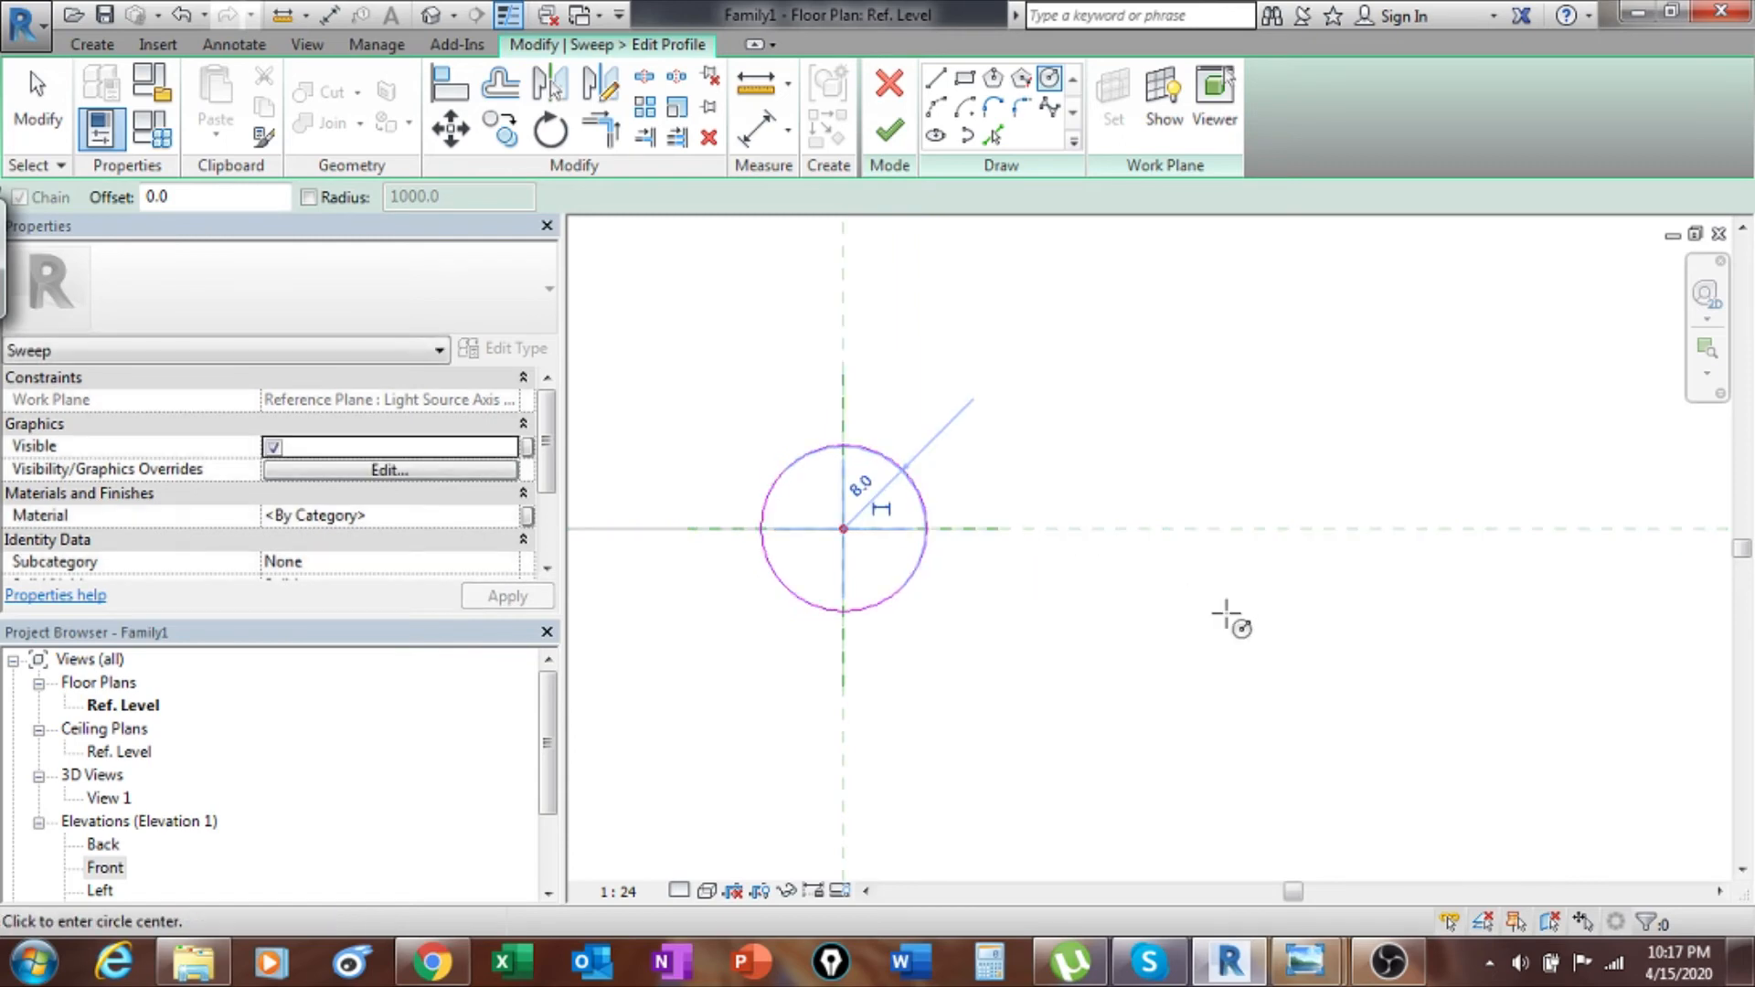
Finish the profile and the sweep, dismiss the light source warning, and deselect the tube.
{"action": "left_click", "coordinate": [887, 133]}
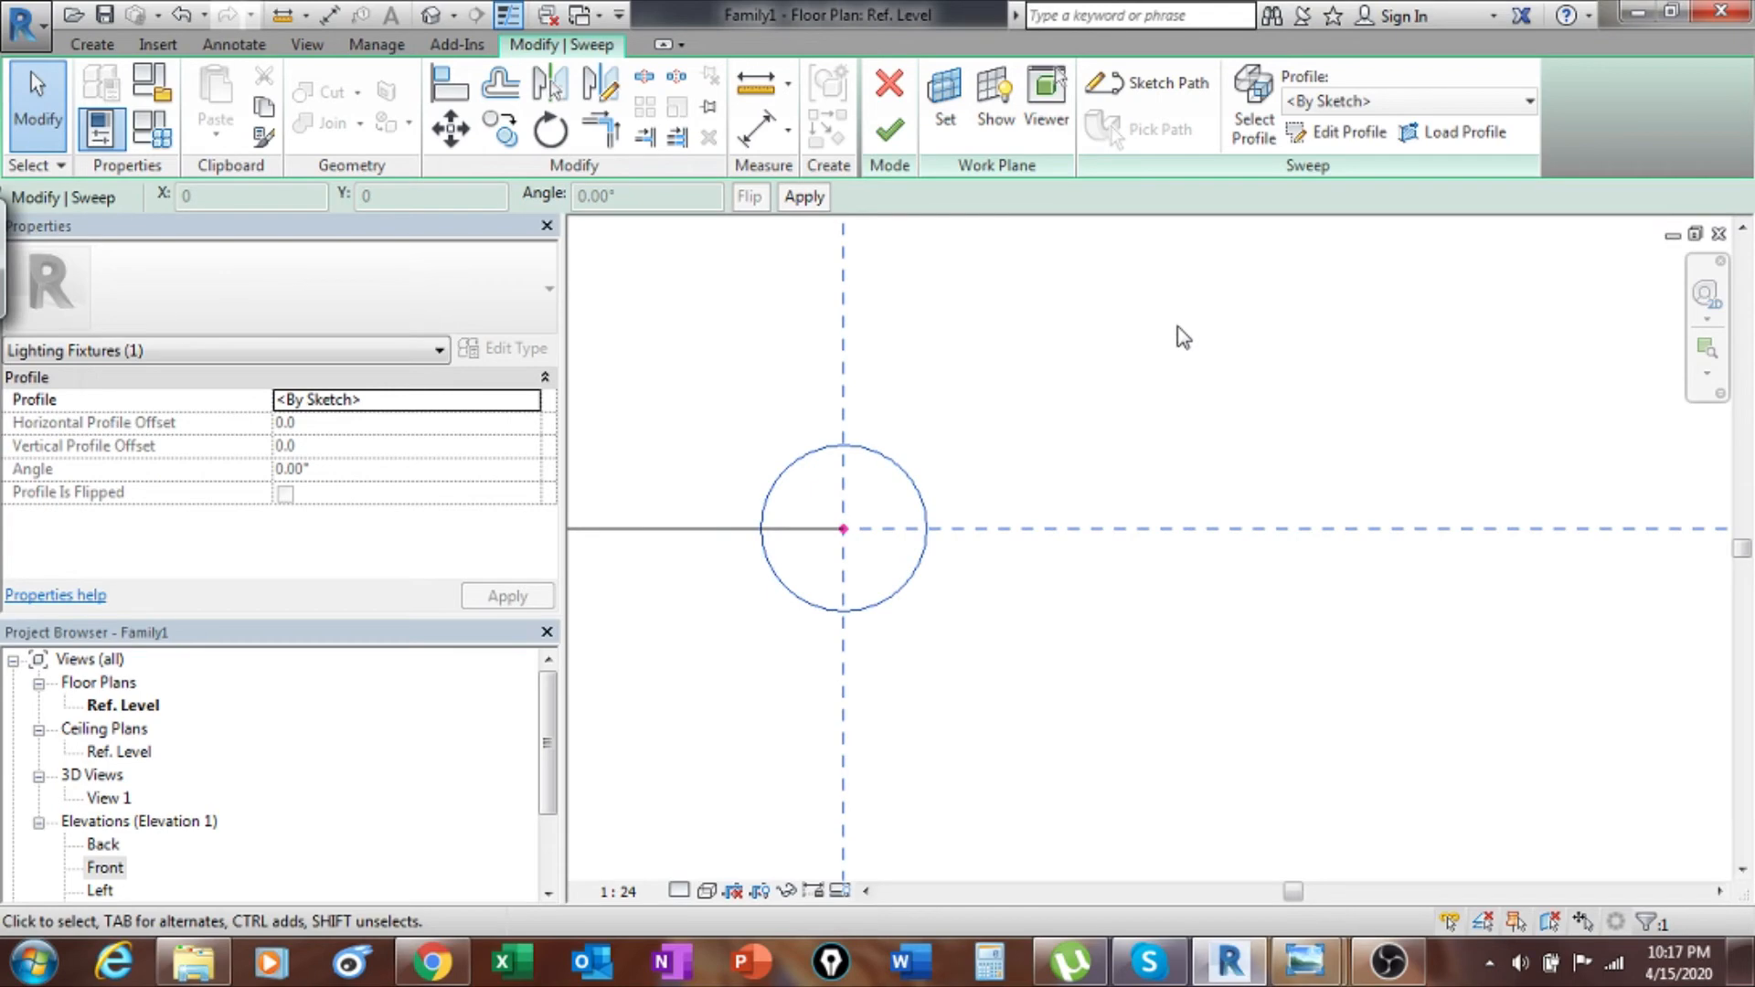
{"action": "left_click", "coordinate": [894, 135]}
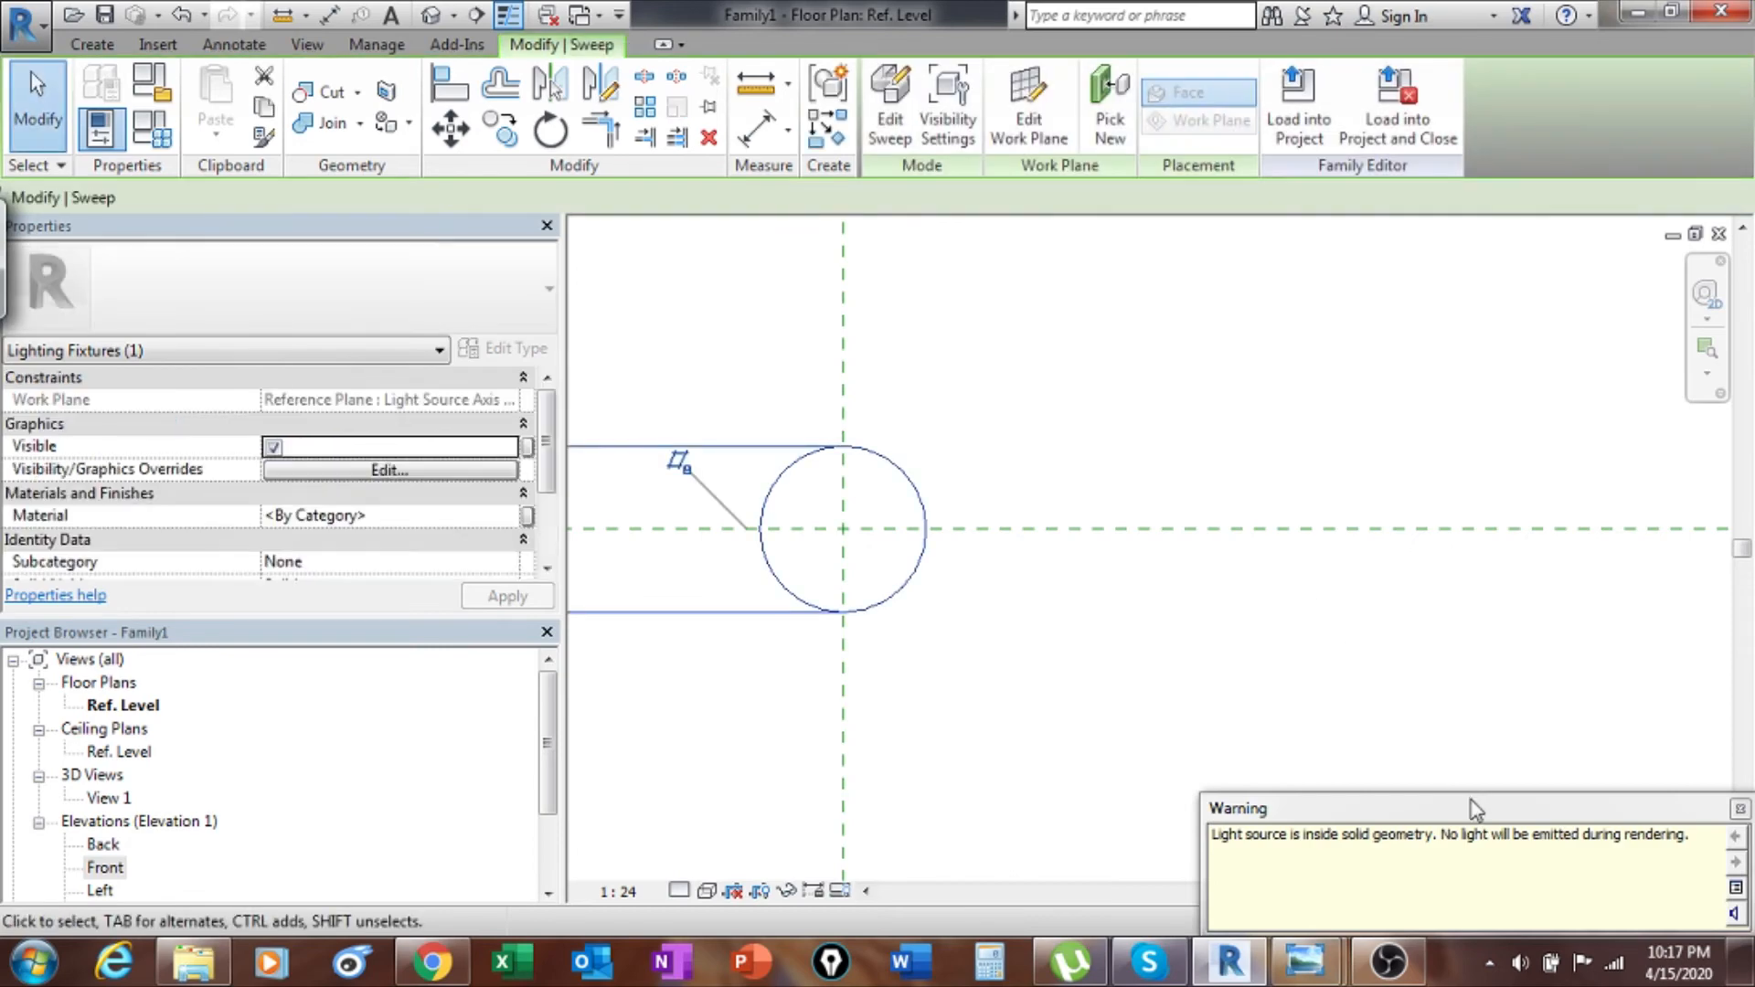
{"action": "left_click_drag", "start_coordinate": [1512, 816], "coordinate": [1396, 737]}
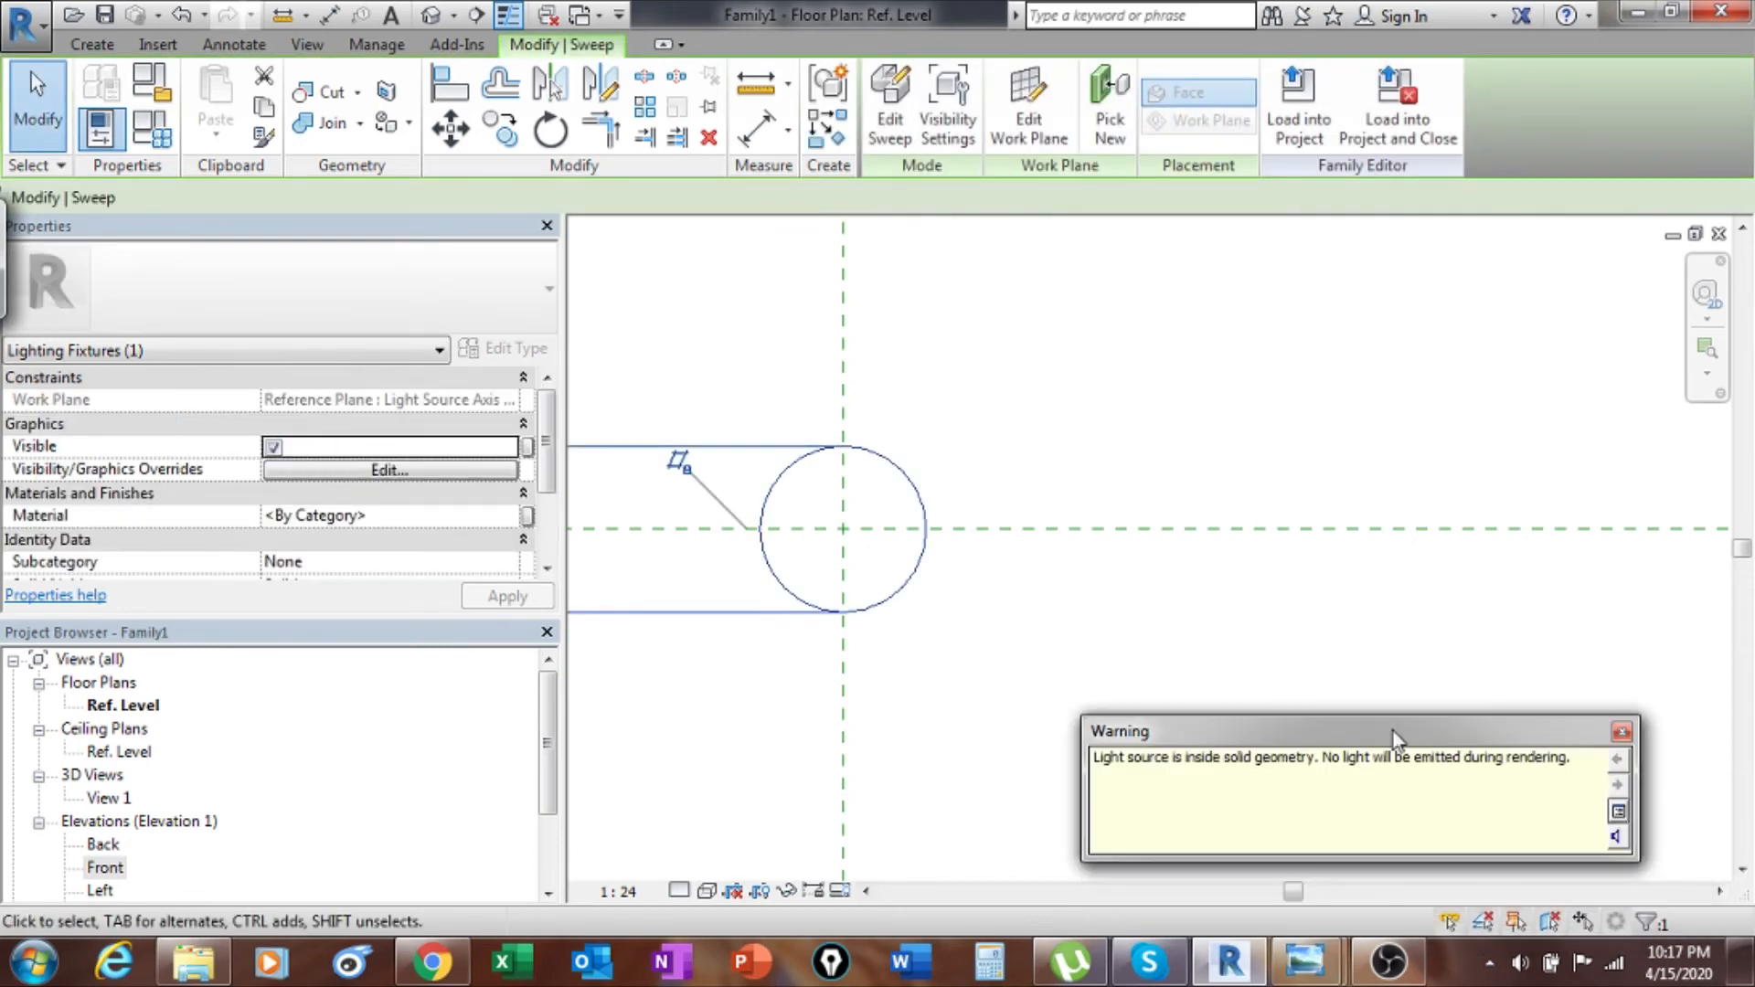
{"action": "left_click", "coordinate": [1620, 733]}
{"action": "scroll", "coordinate": [1279, 475], "scroll_direction": "down", "scroll_amount": 3}
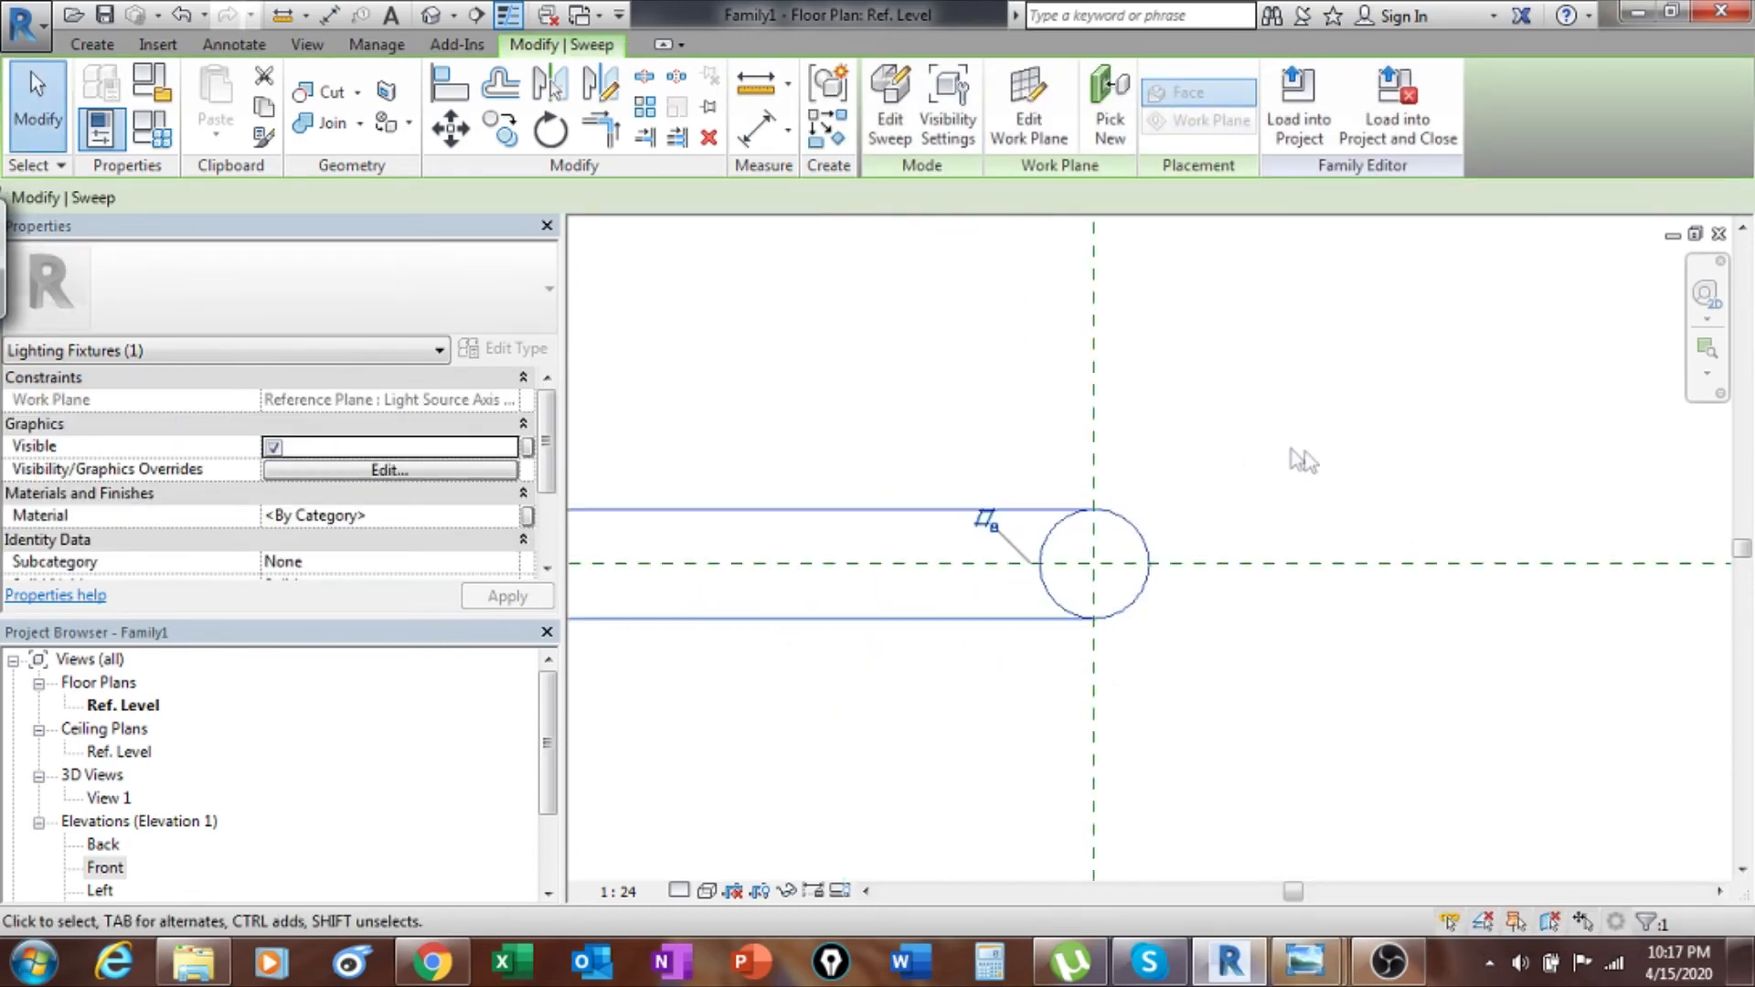
{"action": "left_click", "coordinate": [1307, 453]}
Inspect the swept lamp tube in the default 3D view, turned towards its front.
{"action": "scroll", "coordinate": [1266, 482], "scroll_direction": "down", "scroll_amount": 3}
{"action": "left_click", "coordinate": [430, 15]}
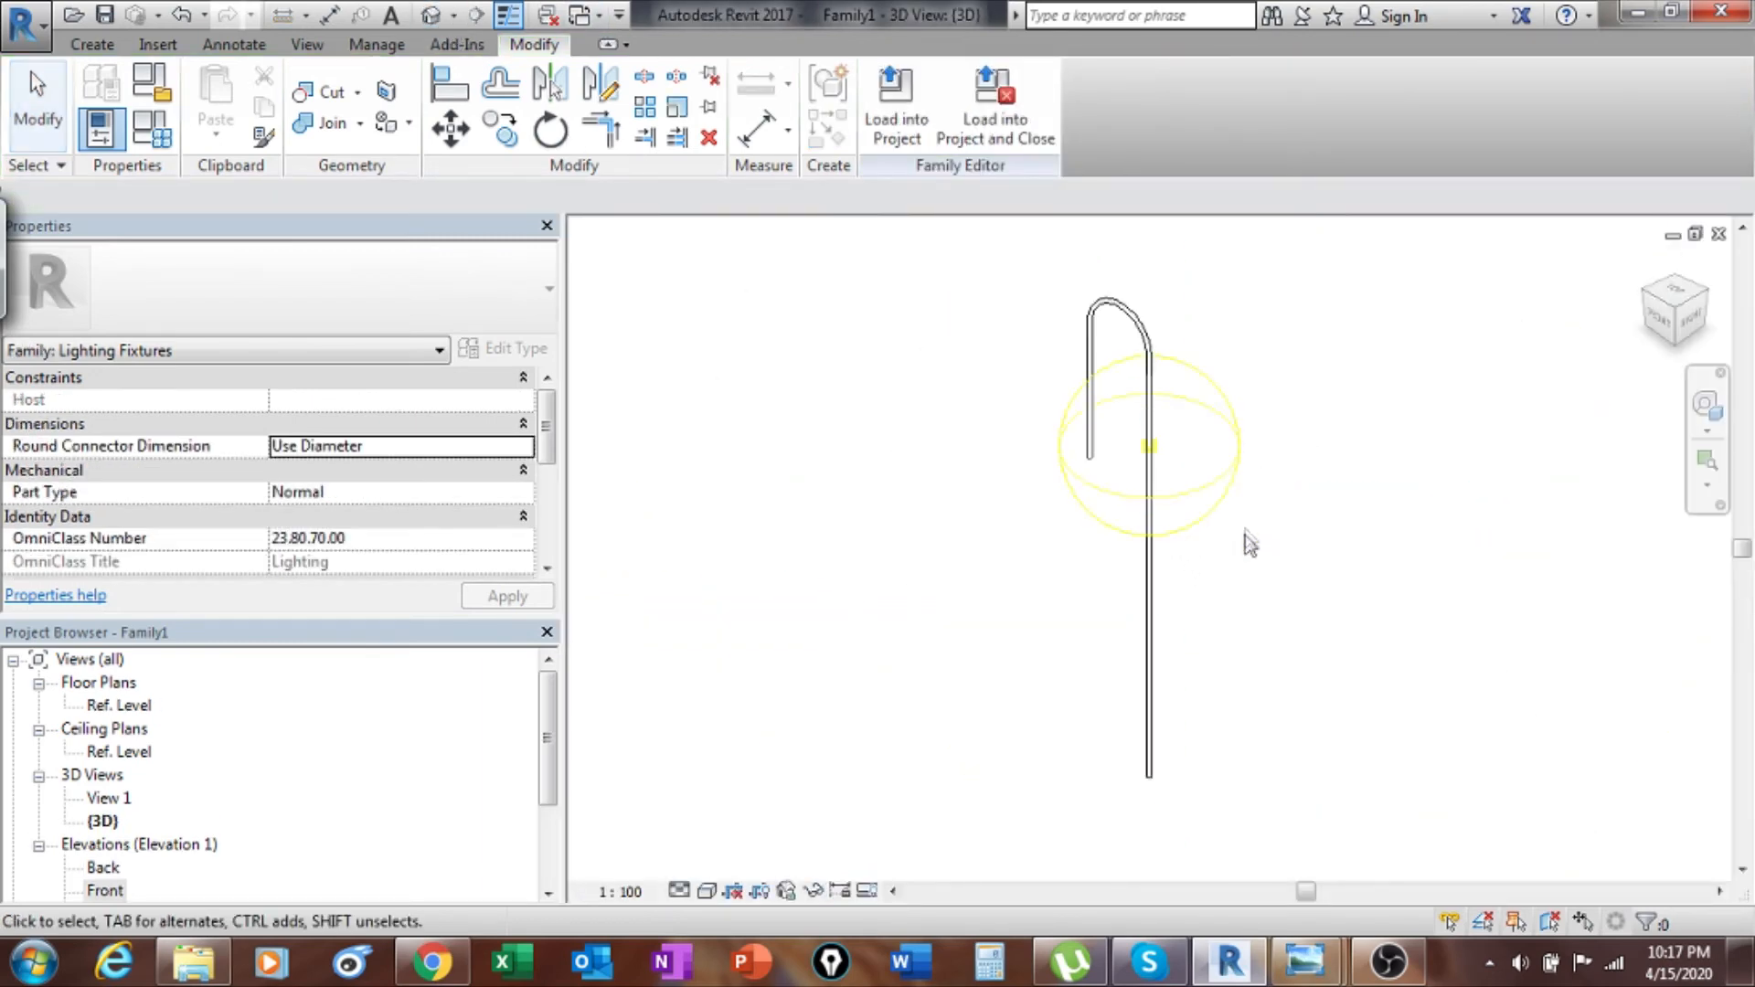
{"action": "middle_click_drag", "start_coordinate": [1183, 633], "coordinate": [1353, 589], "text": "shift"}
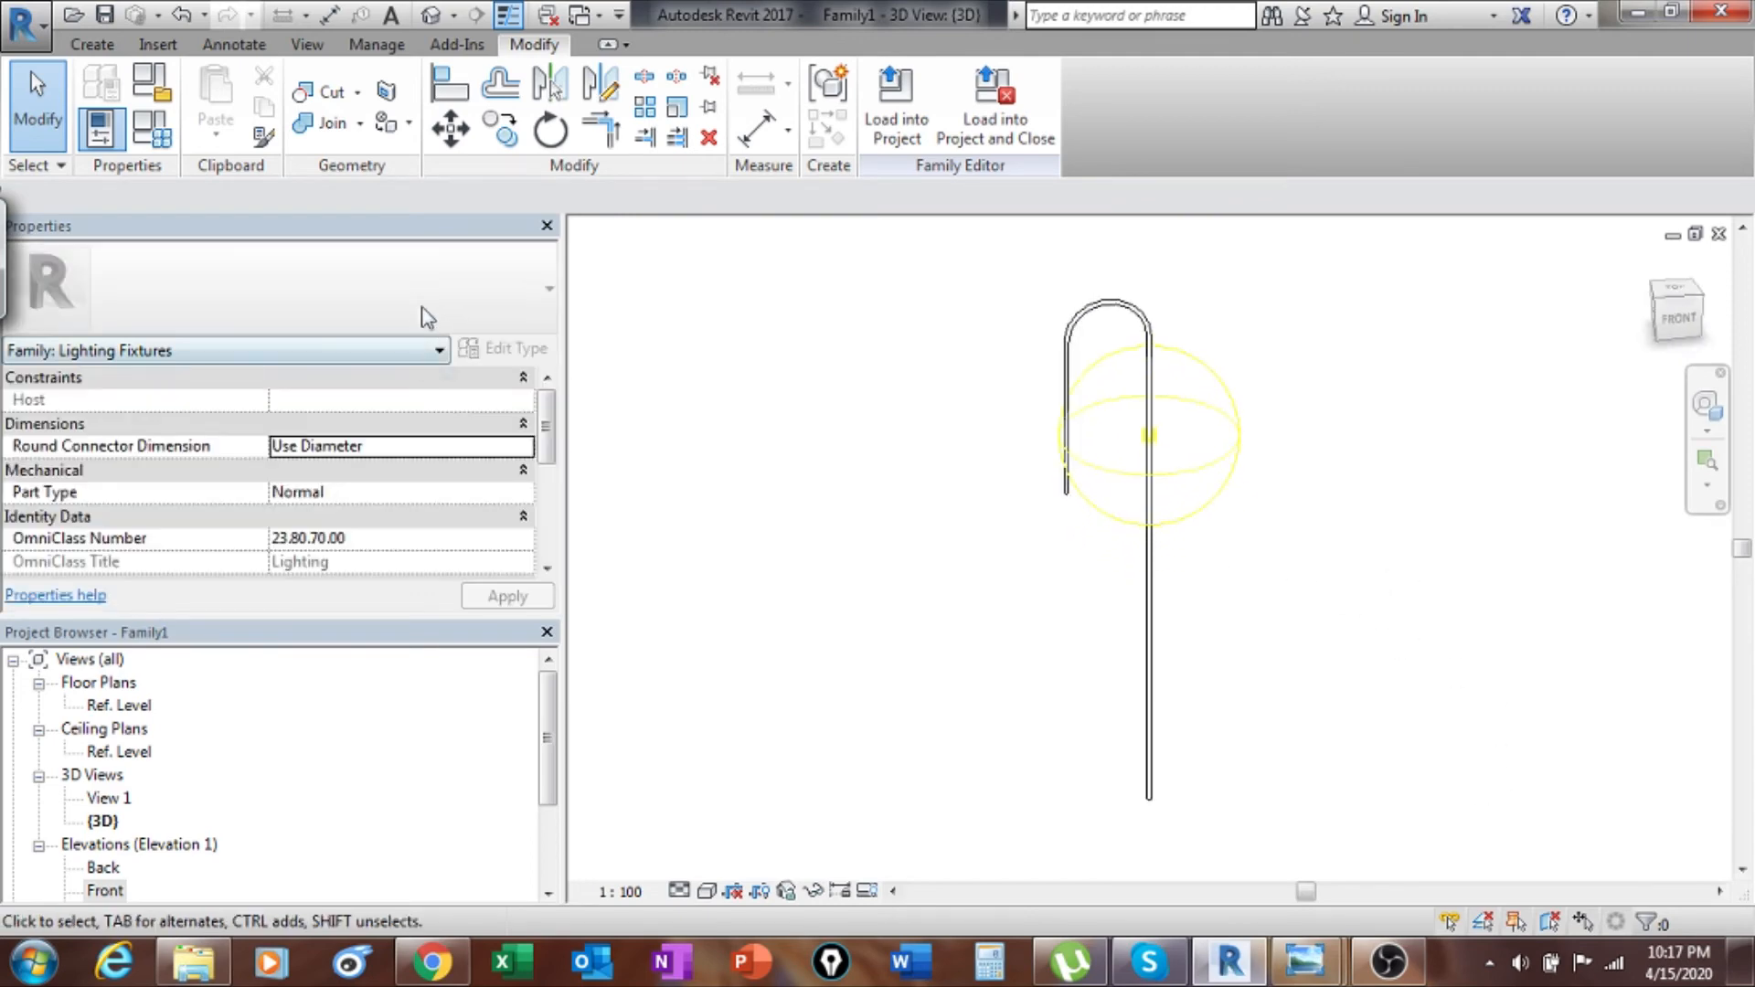
Return to the front elevation and examine the swept pole against the photo down to the round base.
{"action": "left_click", "coordinate": [125, 707]}
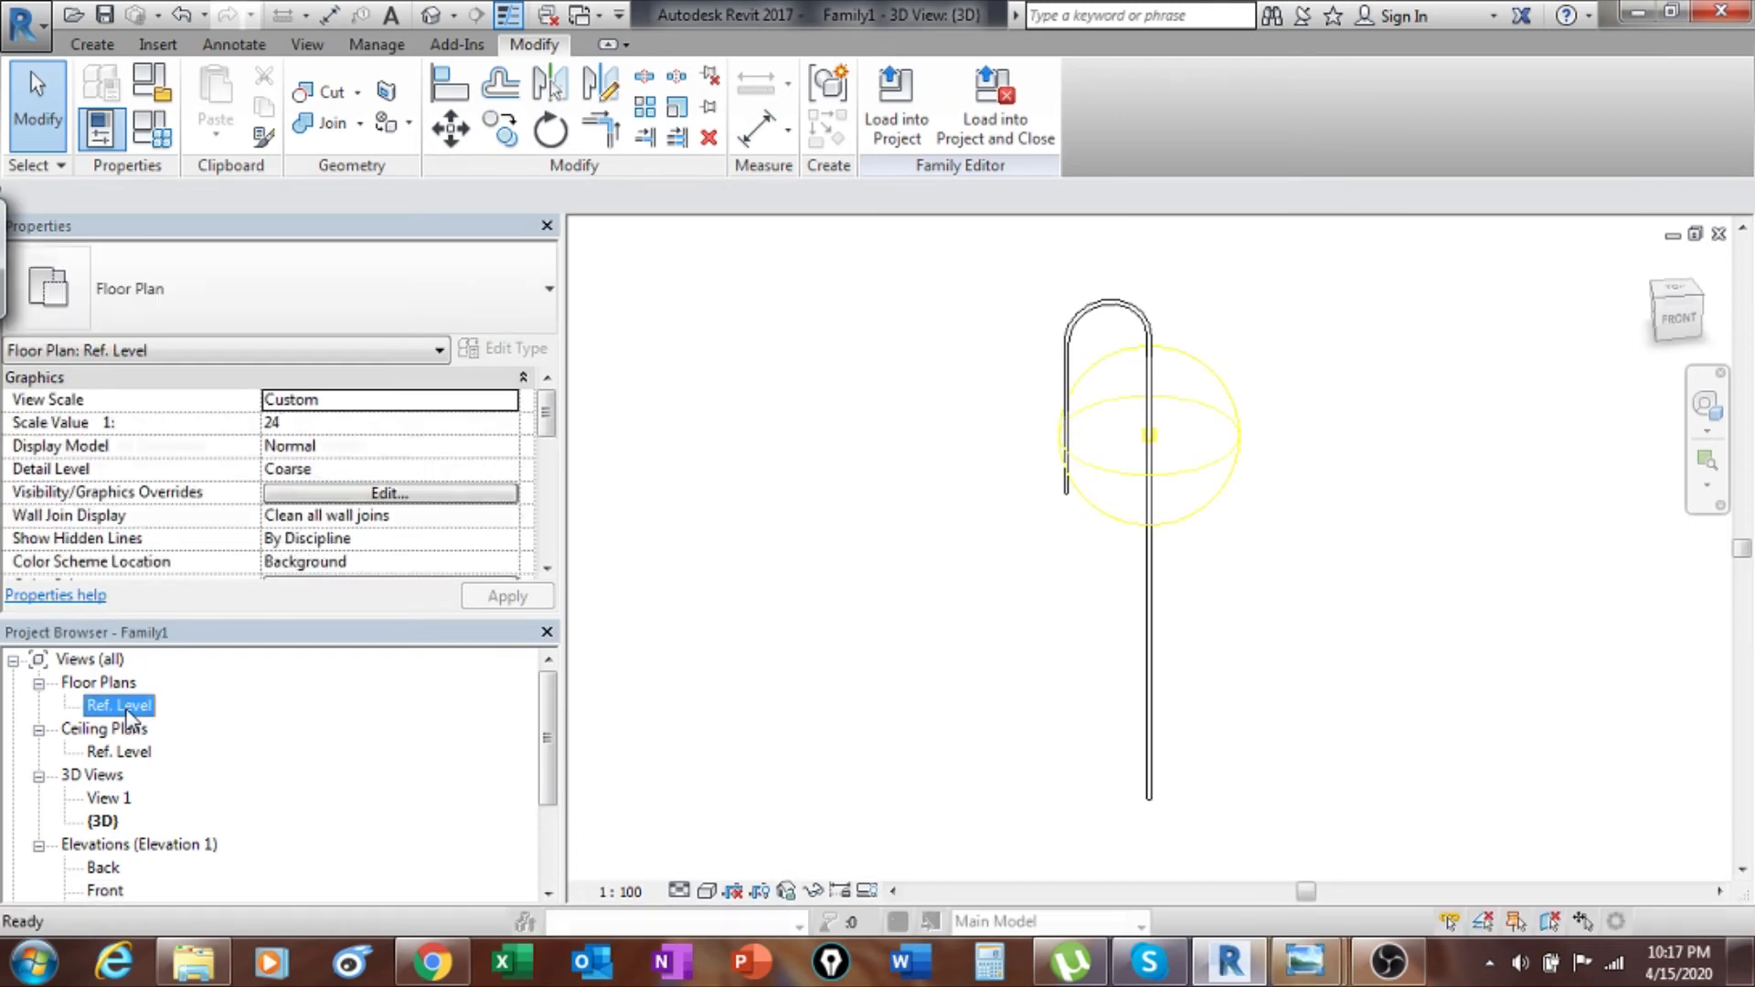
{"action": "left_click", "coordinate": [101, 890]}
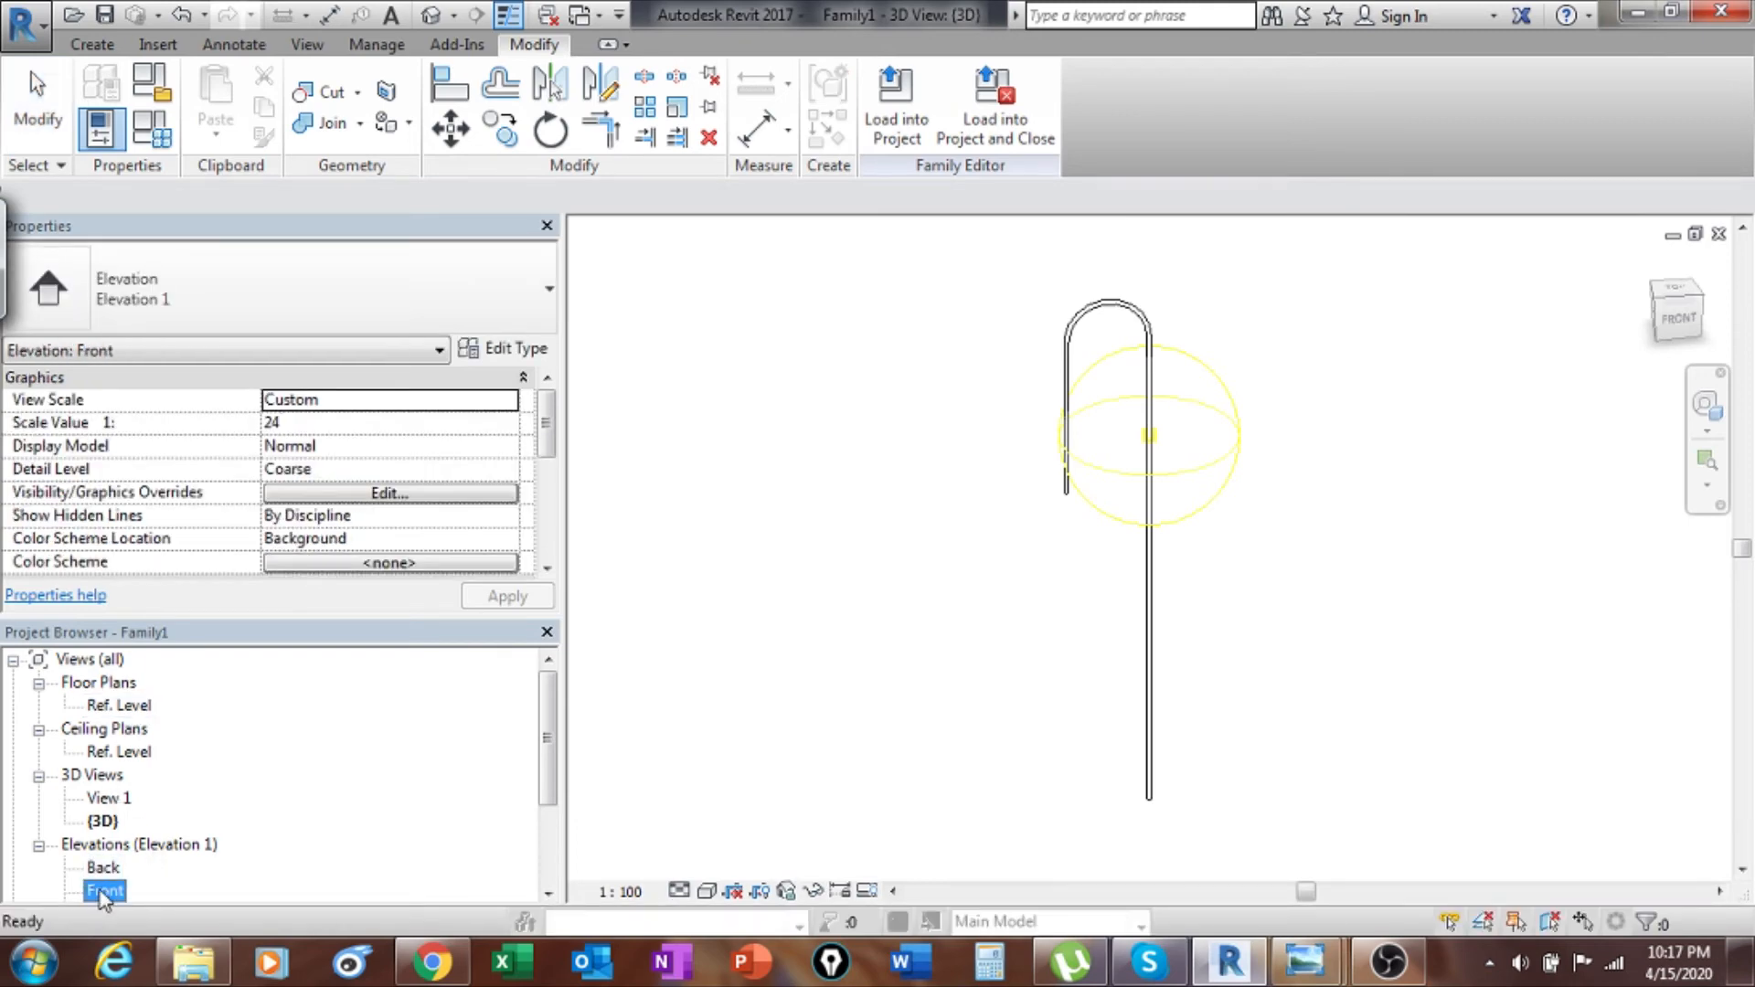
{"action": "double_click", "coordinate": [104, 890]}
{"action": "scroll", "coordinate": [1097, 512], "scroll_direction": "up", "scroll_amount": 4}
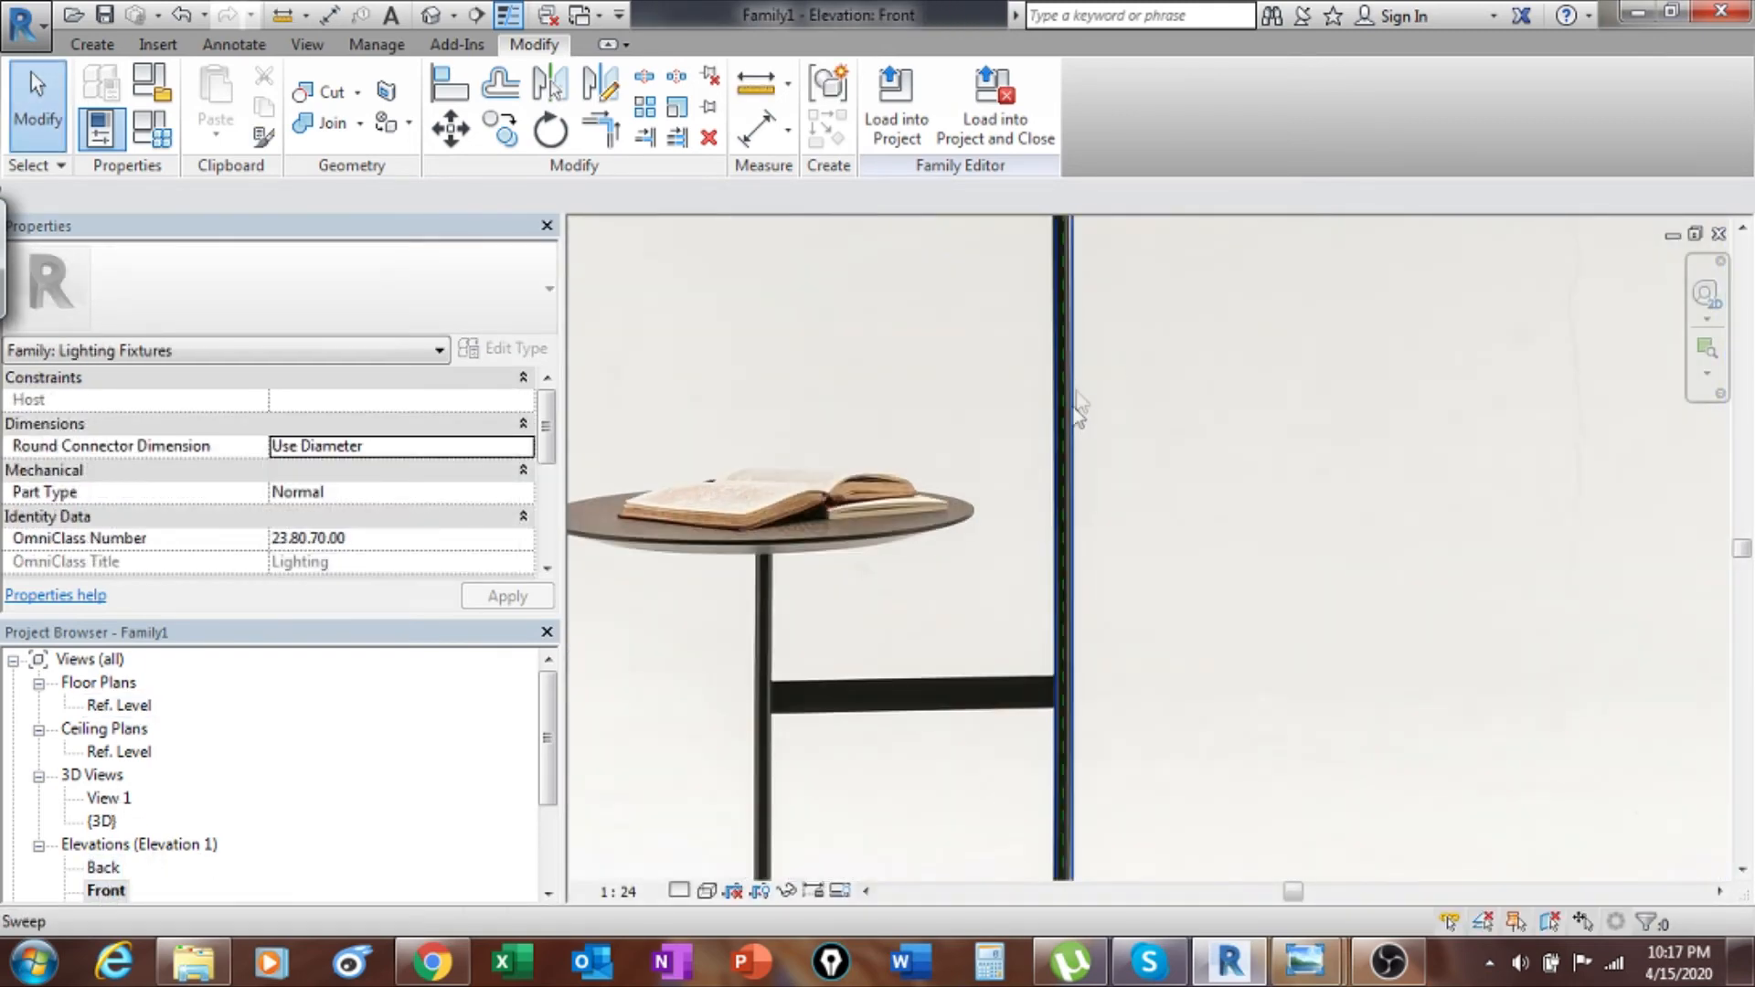
{"action": "scroll", "coordinate": [1078, 497], "scroll_direction": "down", "scroll_amount": 4}
{"action": "middle_click_drag", "start_coordinate": [1093, 305], "coordinate": [1113, 411]}
{"action": "scroll", "coordinate": [1051, 429], "scroll_direction": "up", "scroll_amount": 2}
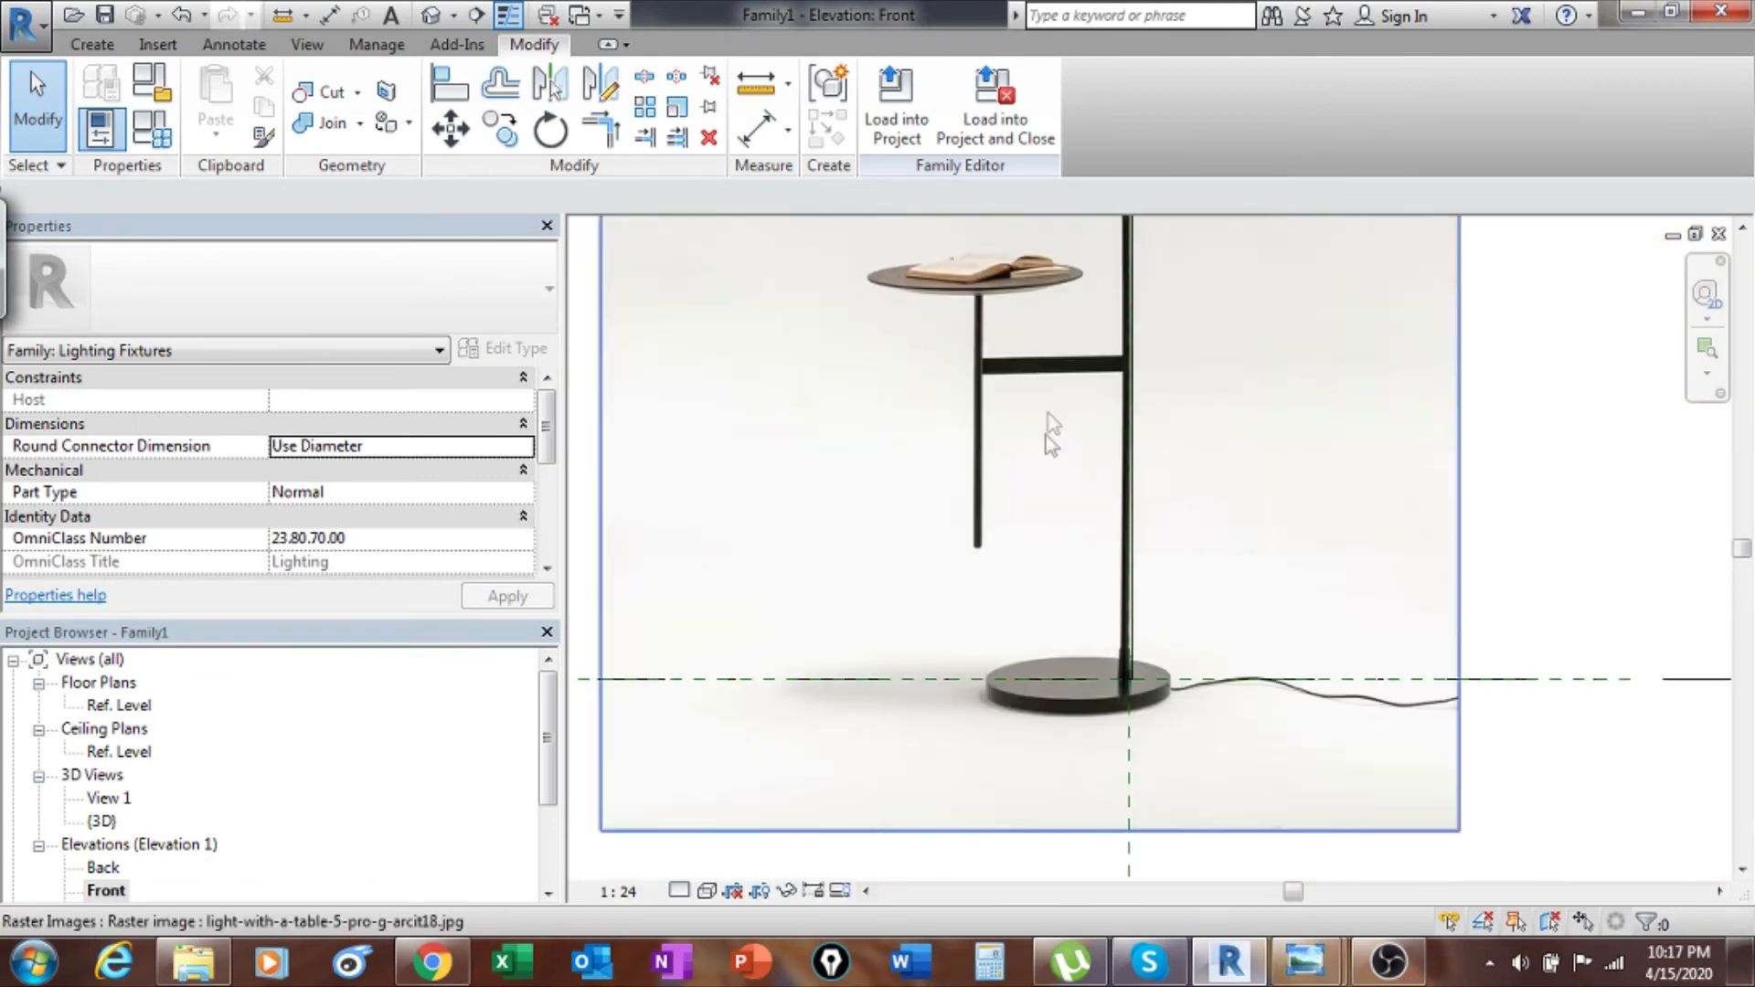
{"action": "scroll", "coordinate": [1051, 420], "scroll_direction": "up", "scroll_amount": 1}
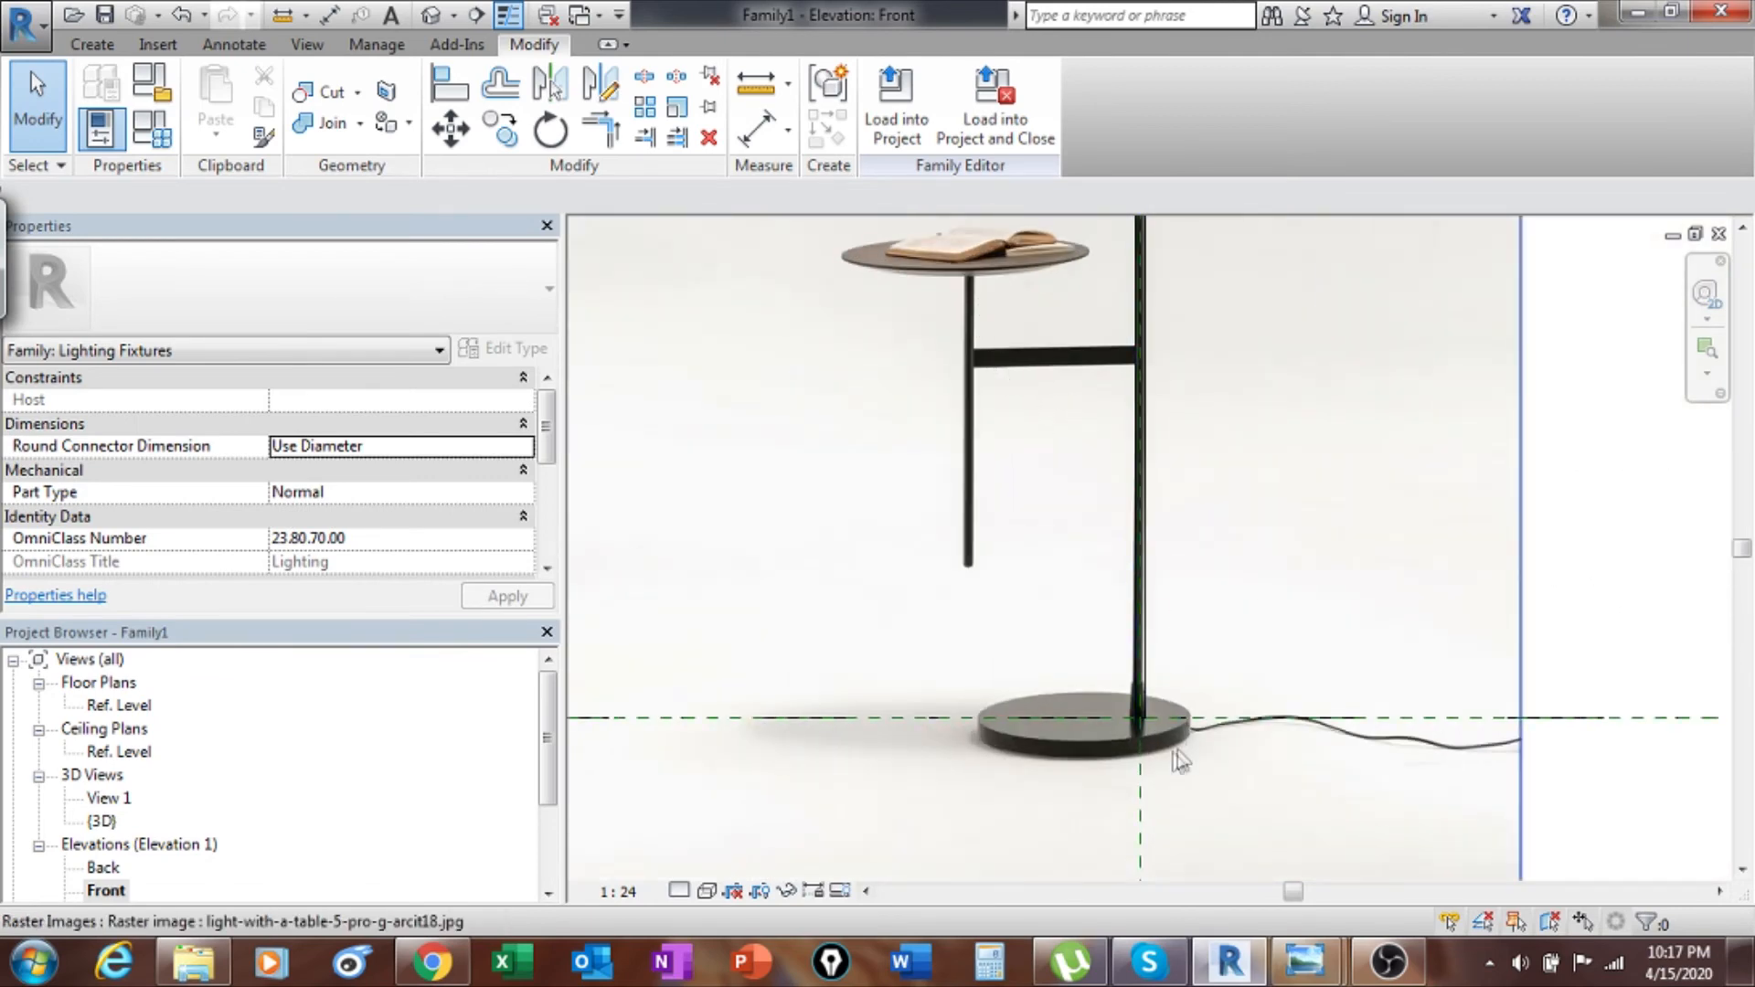
{"action": "scroll", "coordinate": [1165, 757], "scroll_direction": "up", "scroll_amount": 3}
{"action": "scroll", "coordinate": [1140, 707], "scroll_direction": "up", "scroll_amount": 2}
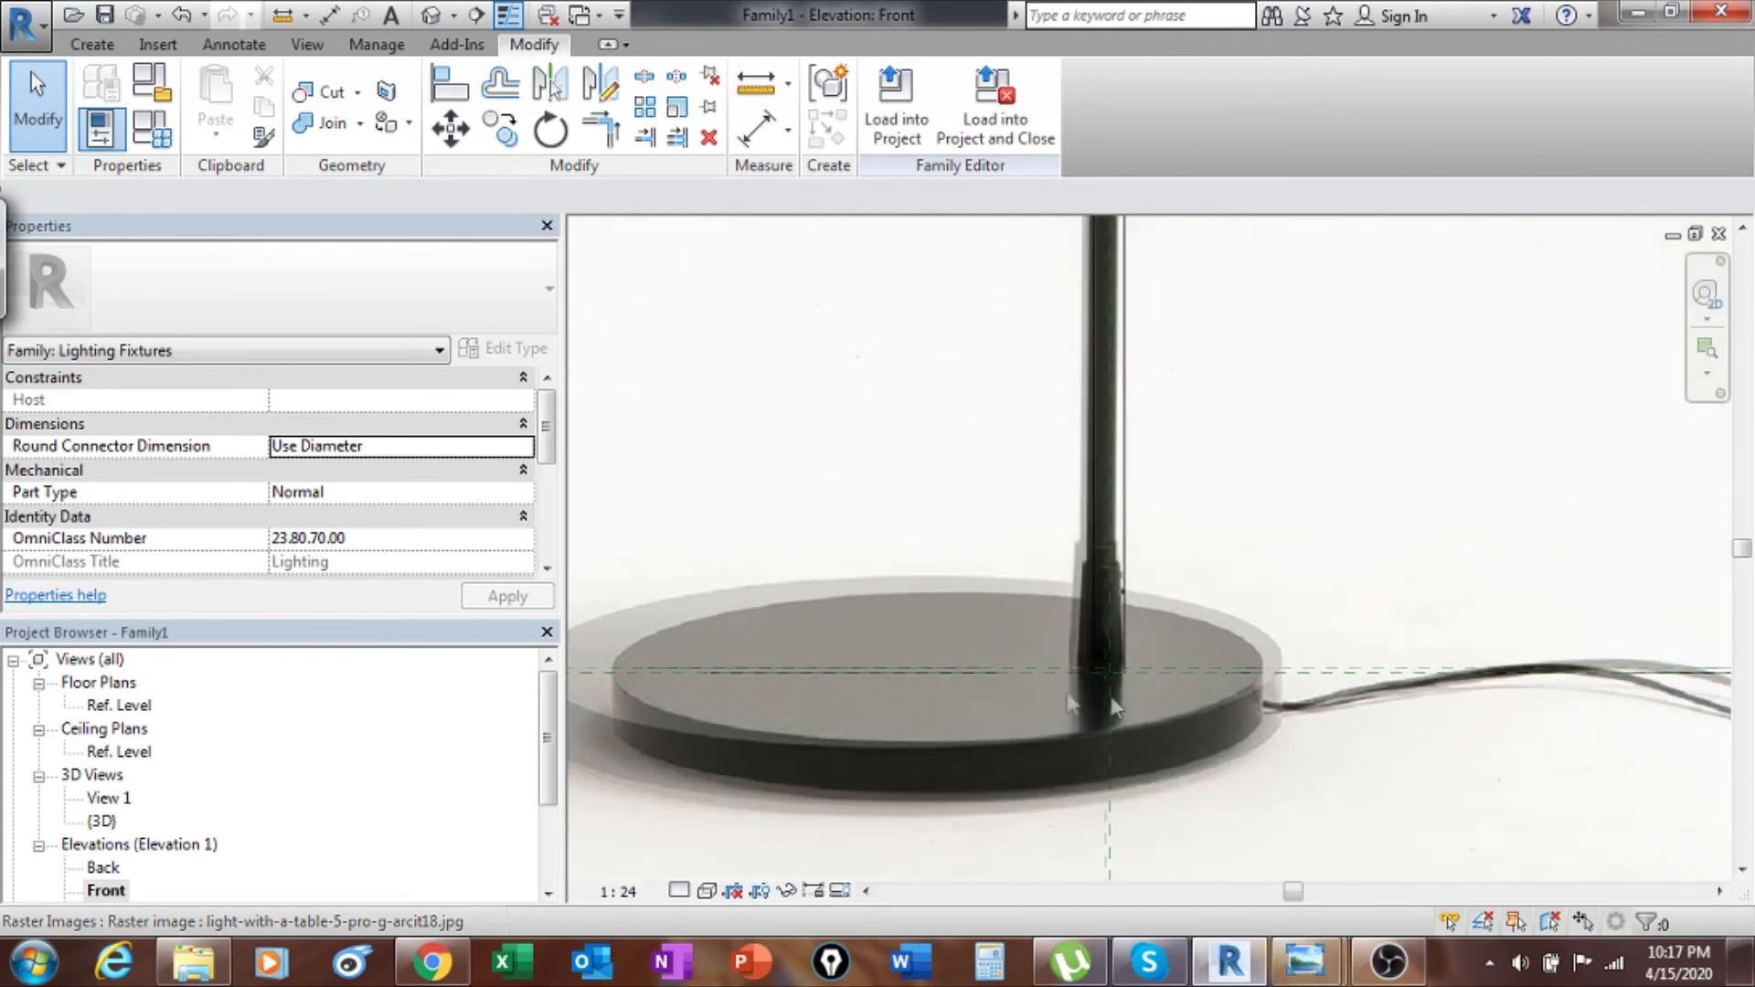
{"action": "scroll", "coordinate": [686, 691], "scroll_direction": "down", "scroll_amount": 1}
{"action": "middle_click_drag", "start_coordinate": [686, 690], "coordinate": [826, 590]}
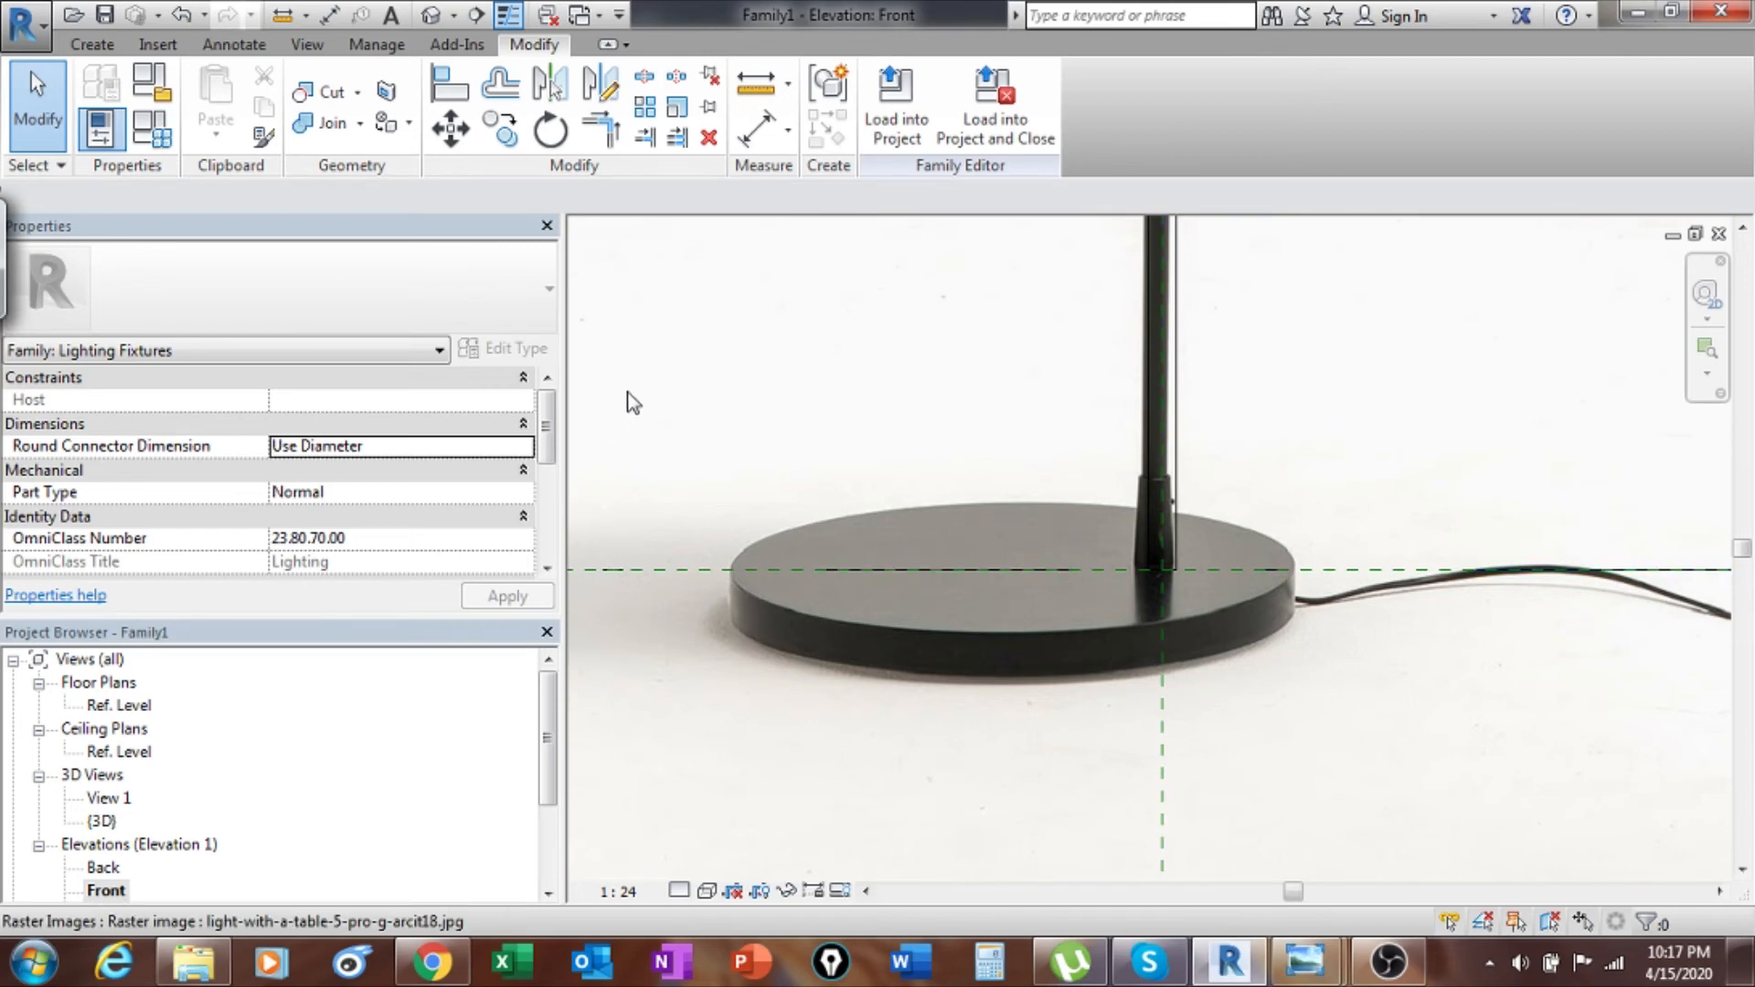
Measure the round base's overall width and its edge thickness on the photo.
{"action": "left_click", "coordinate": [283, 15]}
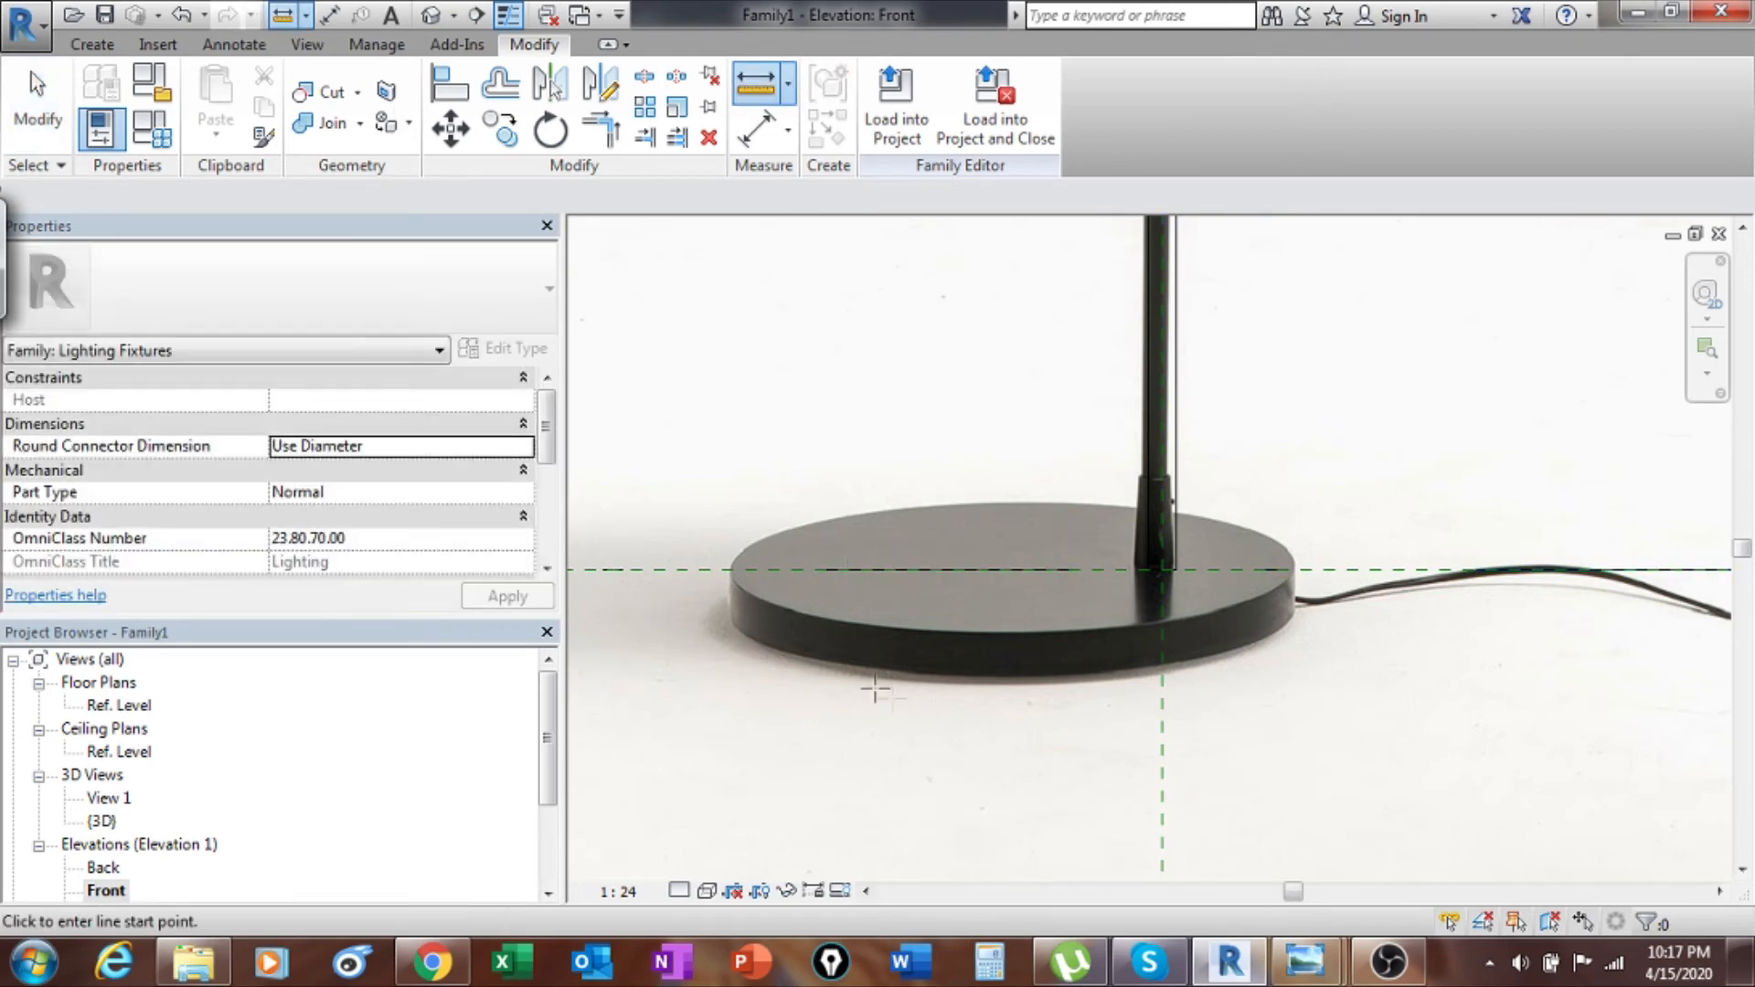
{"action": "left_click", "coordinate": [731, 569]}
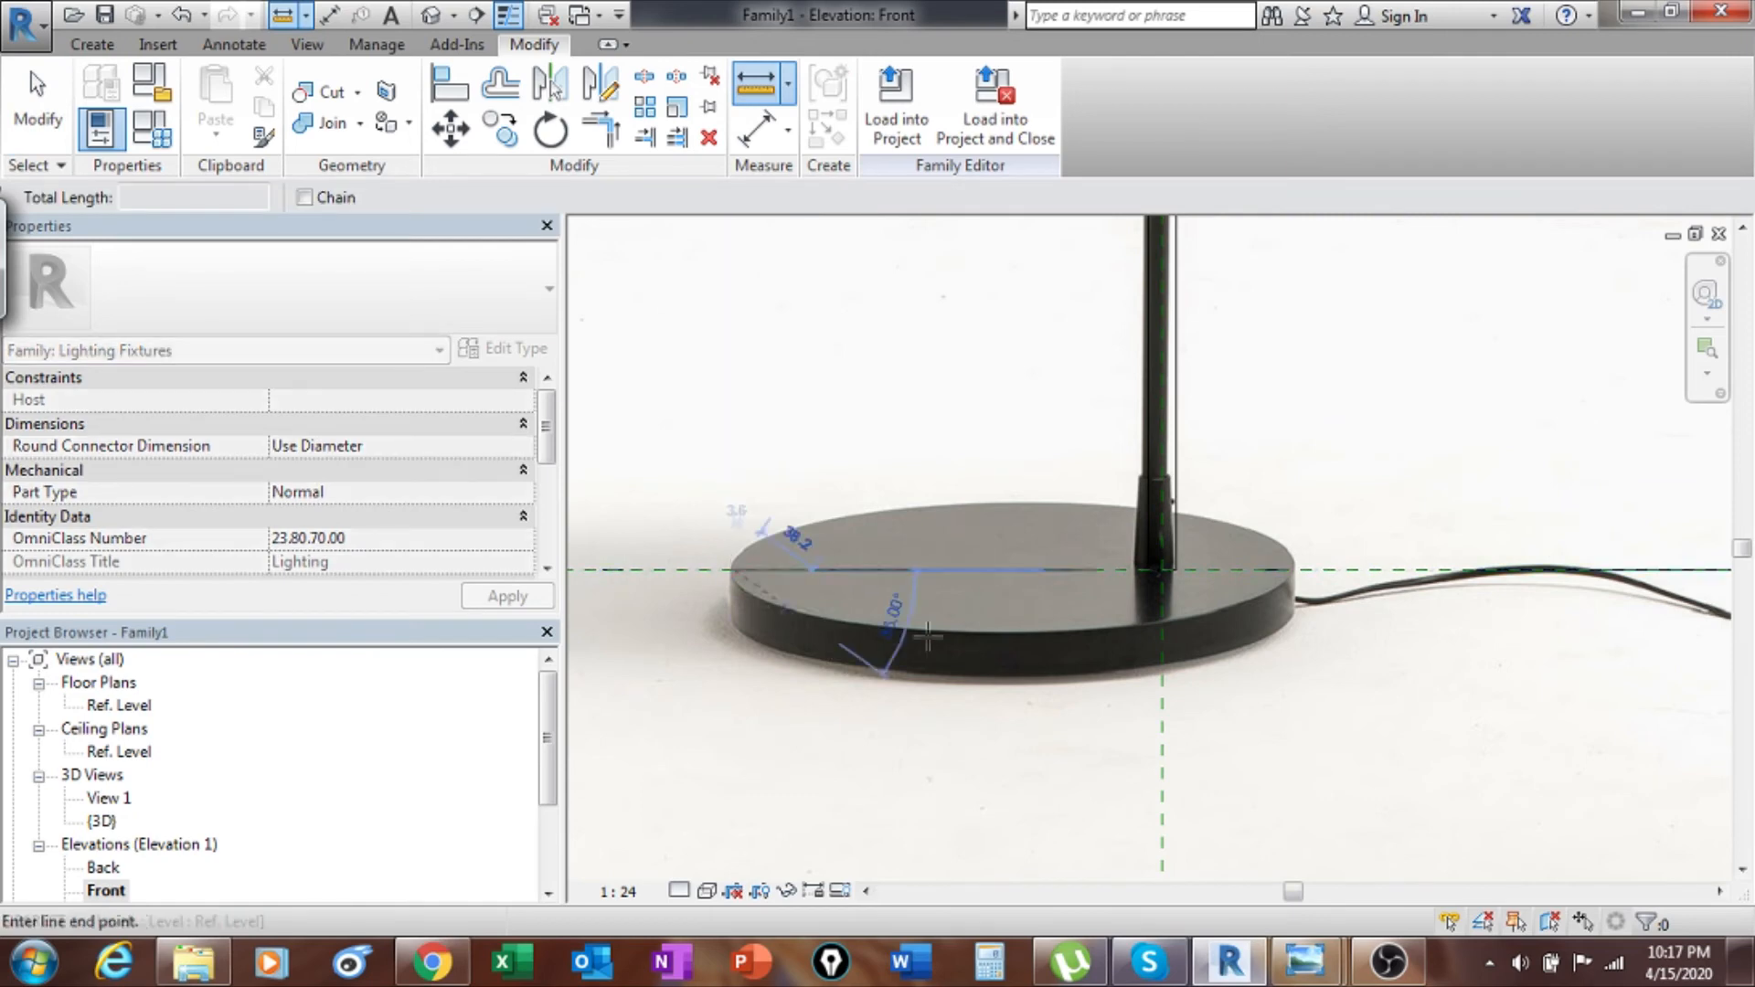
{"action": "left_click", "coordinate": [1293, 568]}
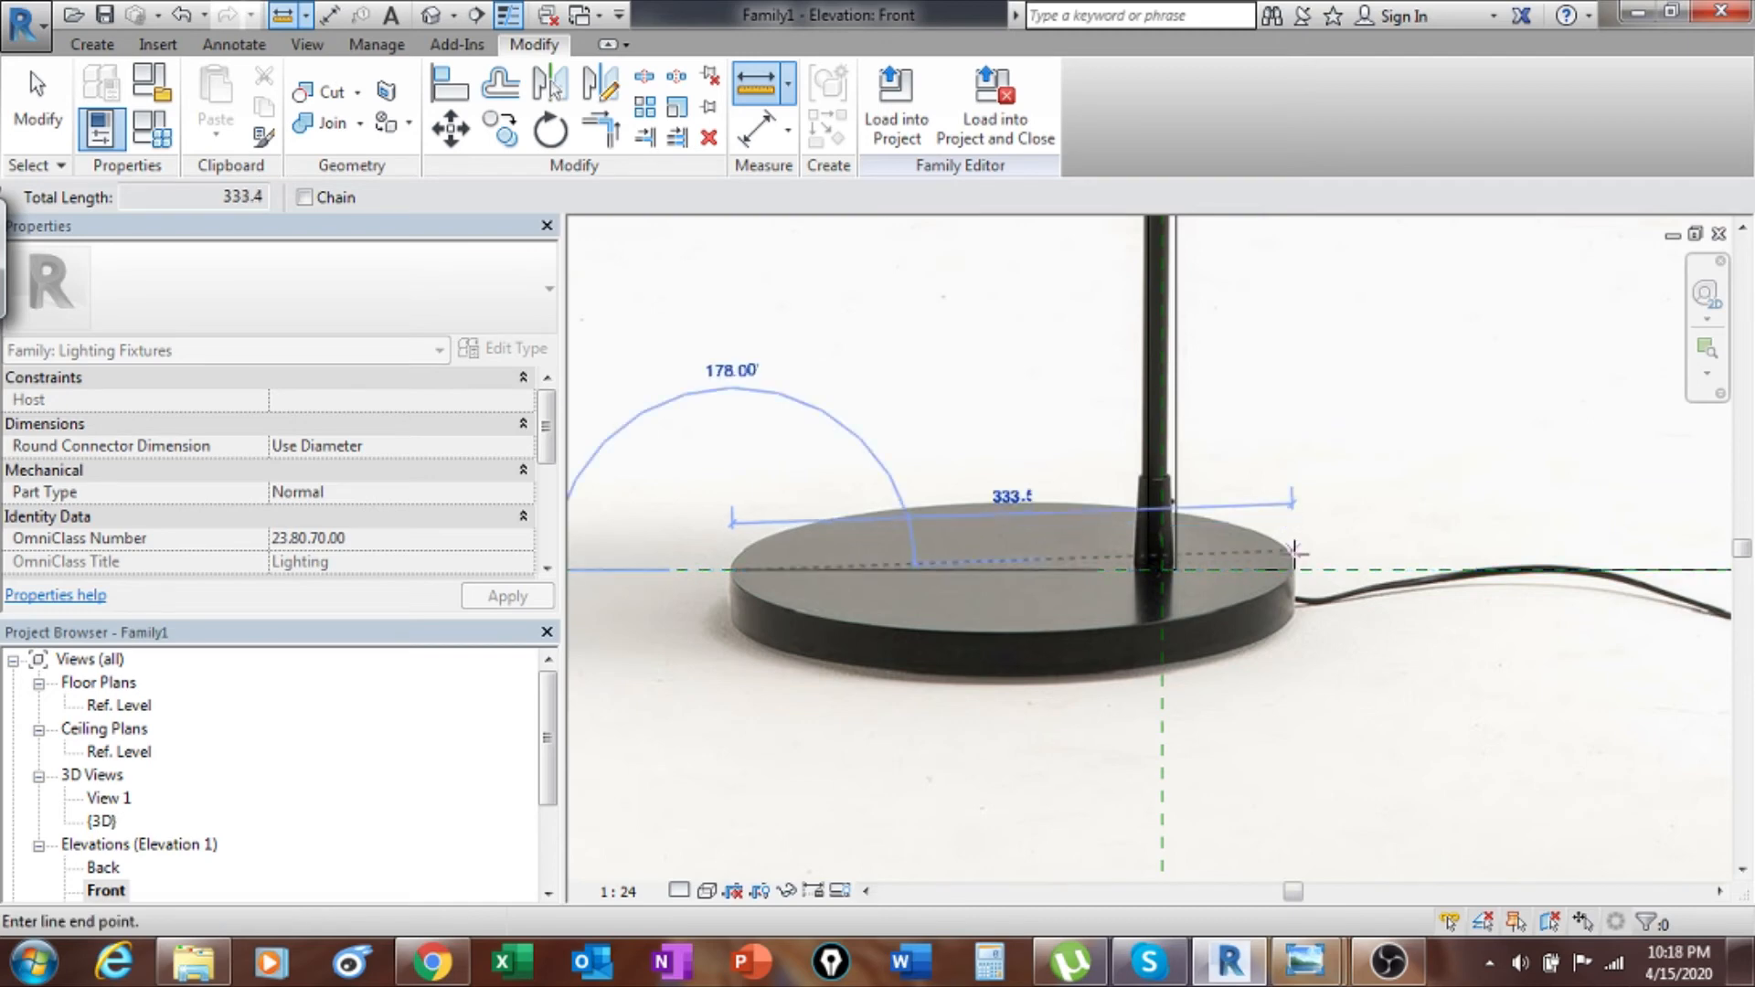
{"action": "key", "text": "Escape"}
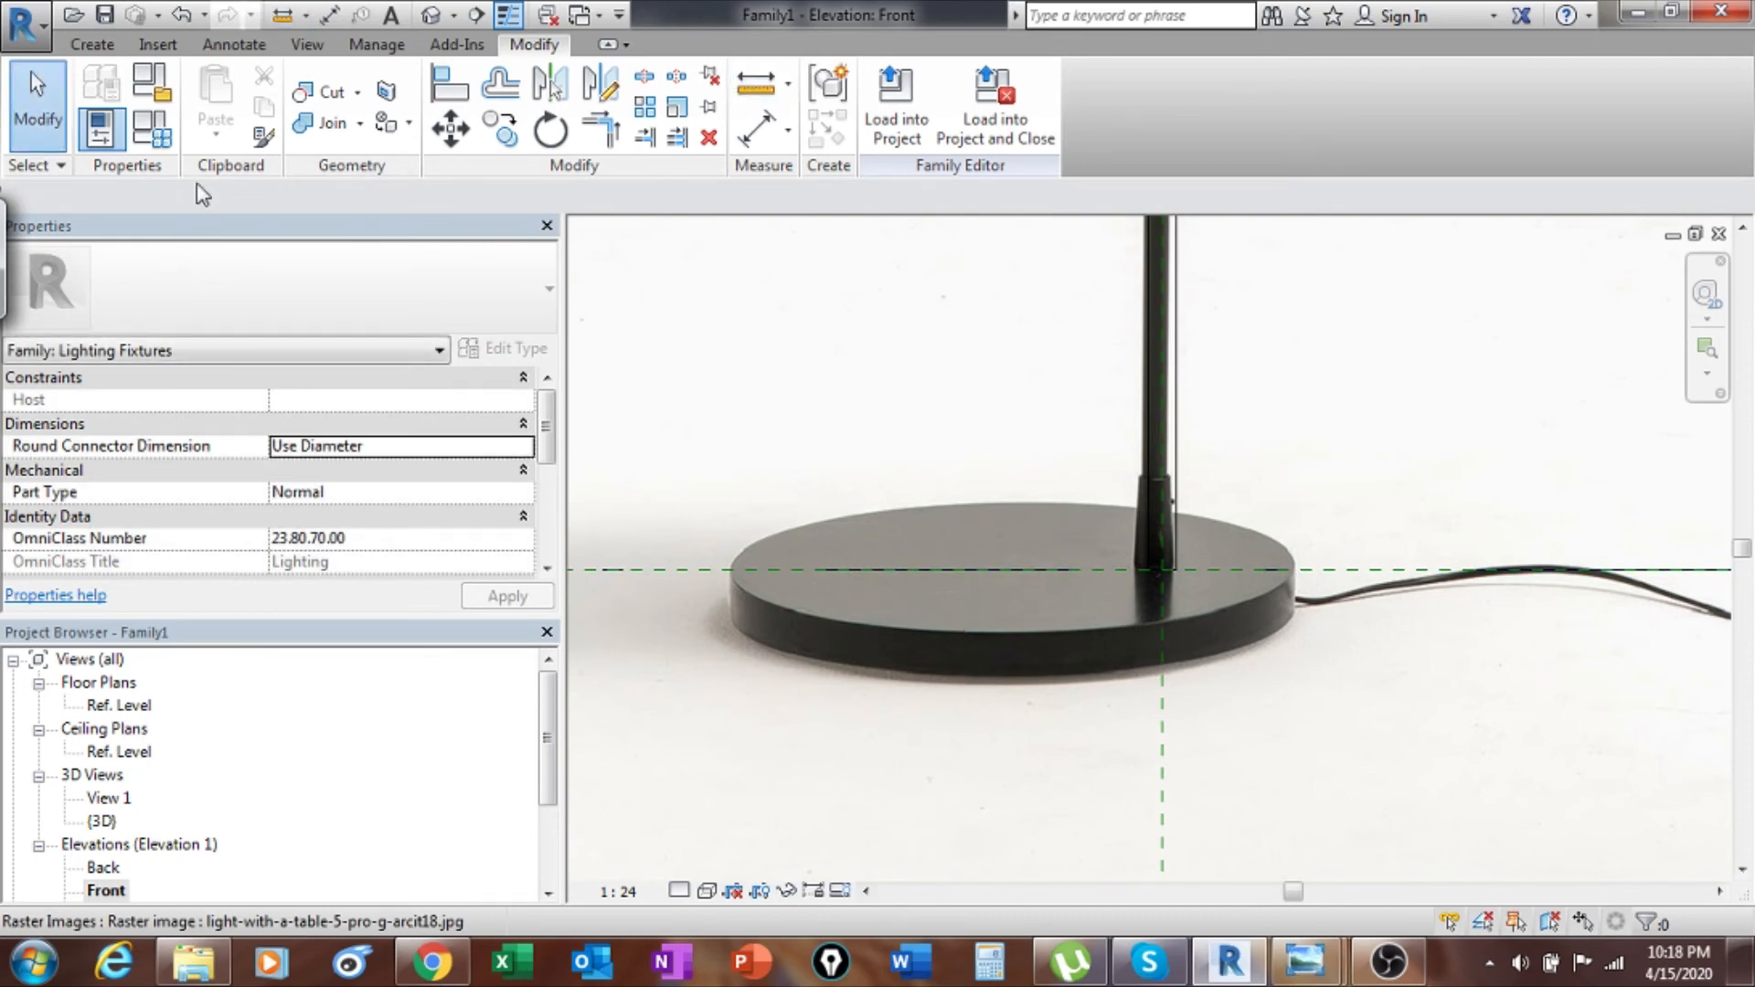
{"action": "left_click", "coordinate": [755, 82]}
{"action": "left_click", "coordinate": [979, 674]}
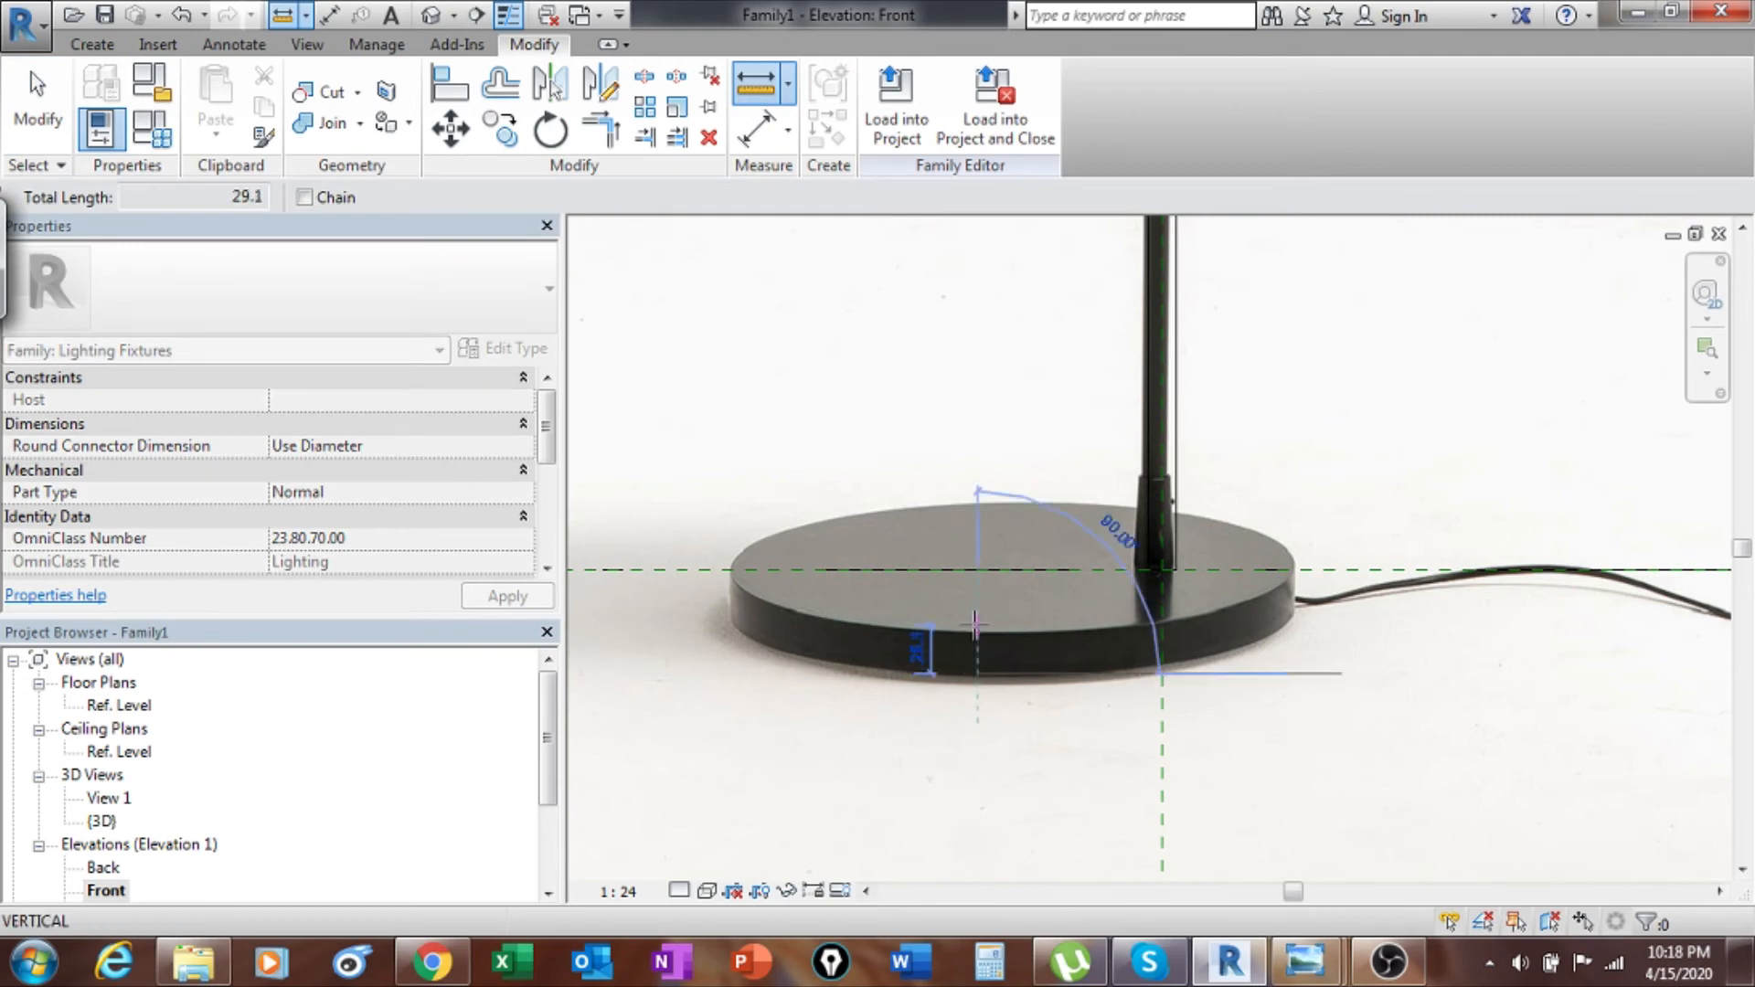
{"action": "key", "text": "Escape"}
{"action": "key", "text": "Escape"}
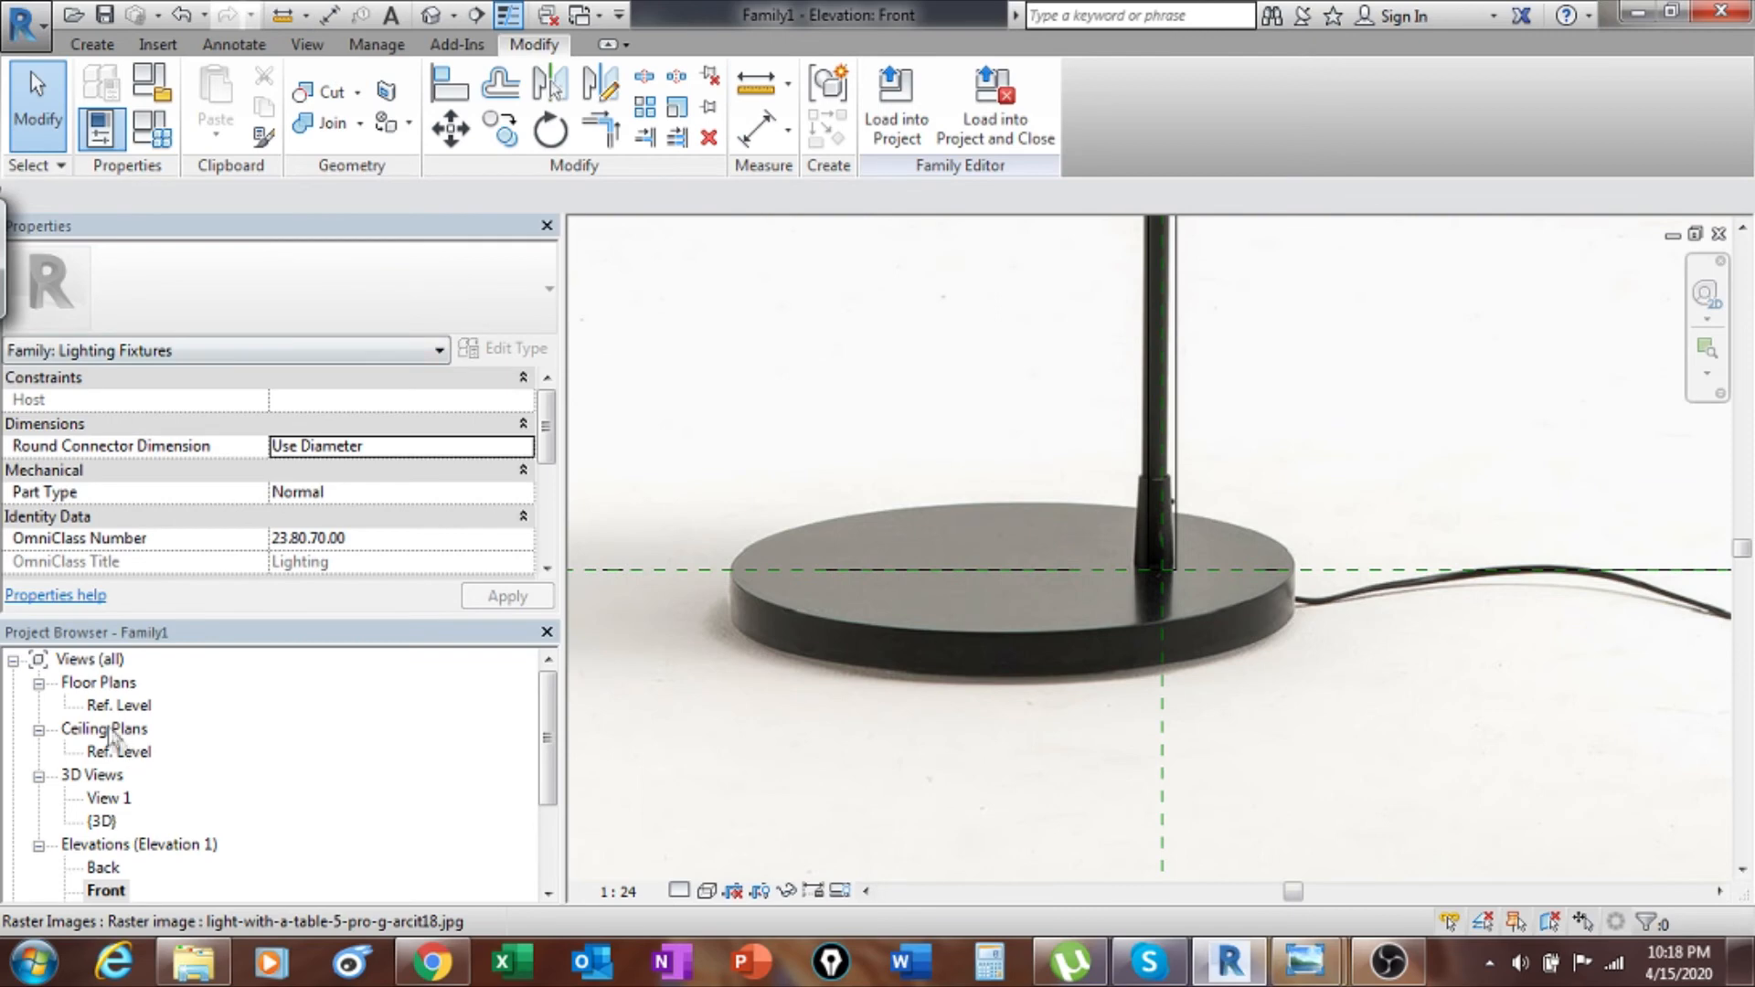
{"action": "double_click", "coordinate": [130, 710]}
{"action": "scroll", "coordinate": [1188, 628], "scroll_direction": "up", "scroll_amount": 4}
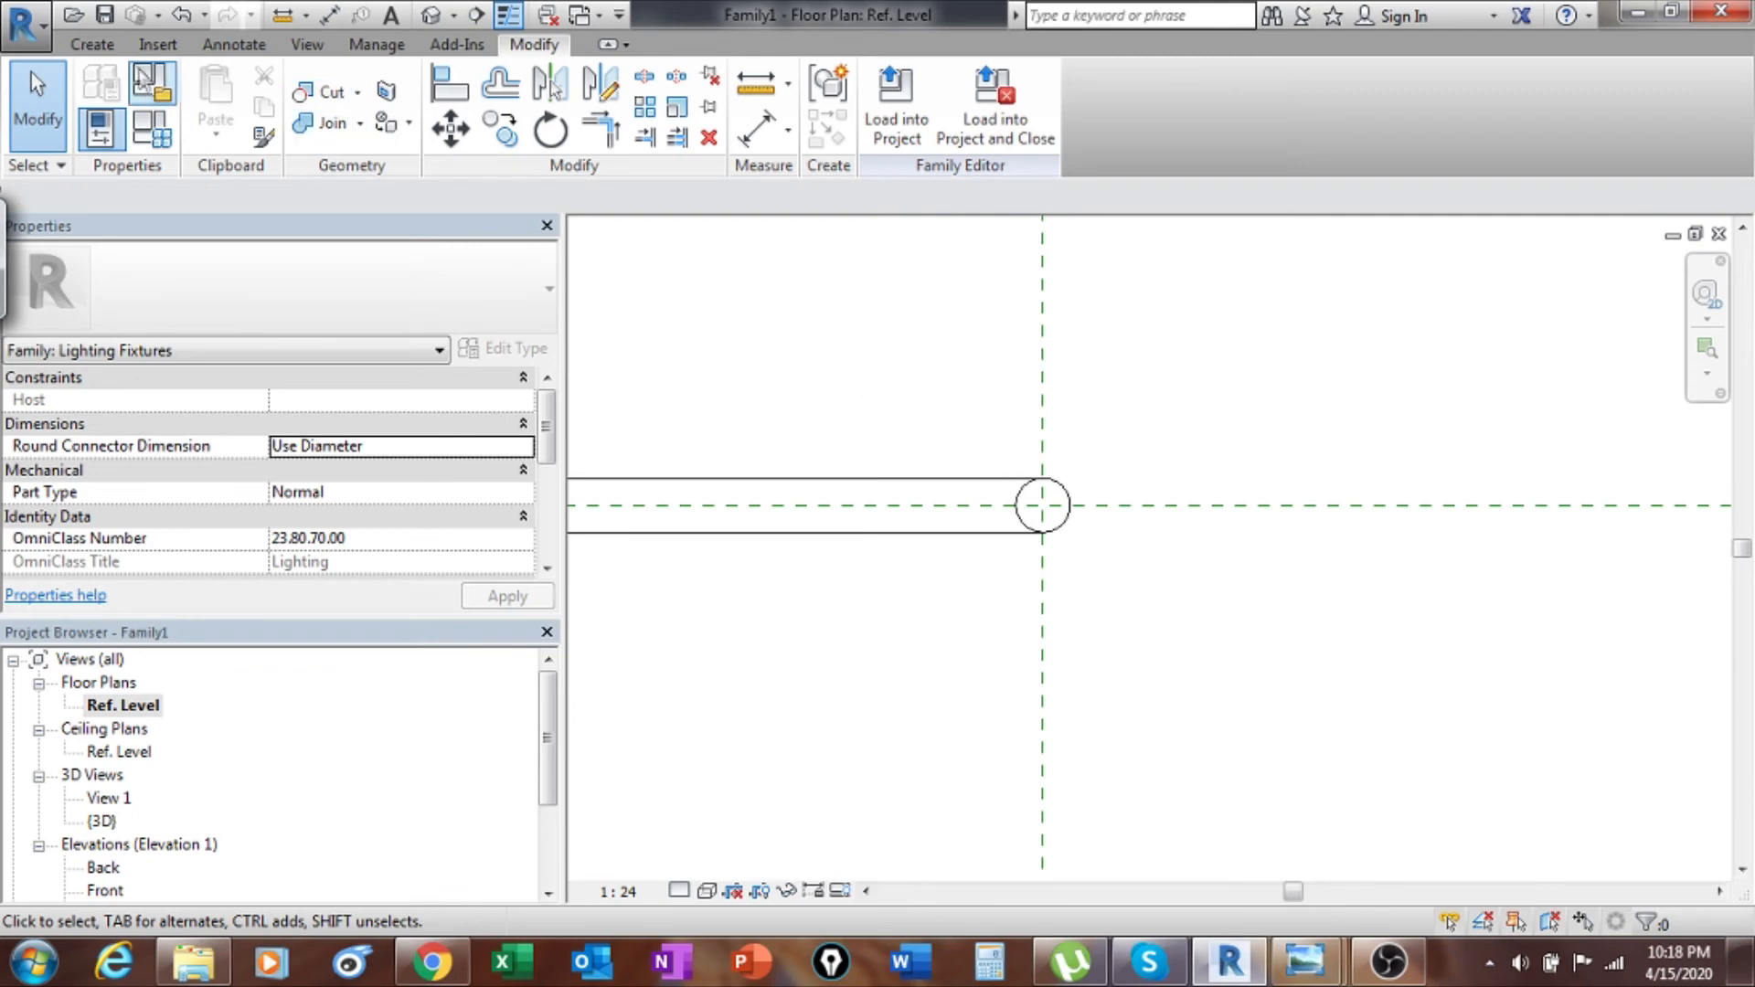
{"action": "left_click", "coordinate": [98, 46]}
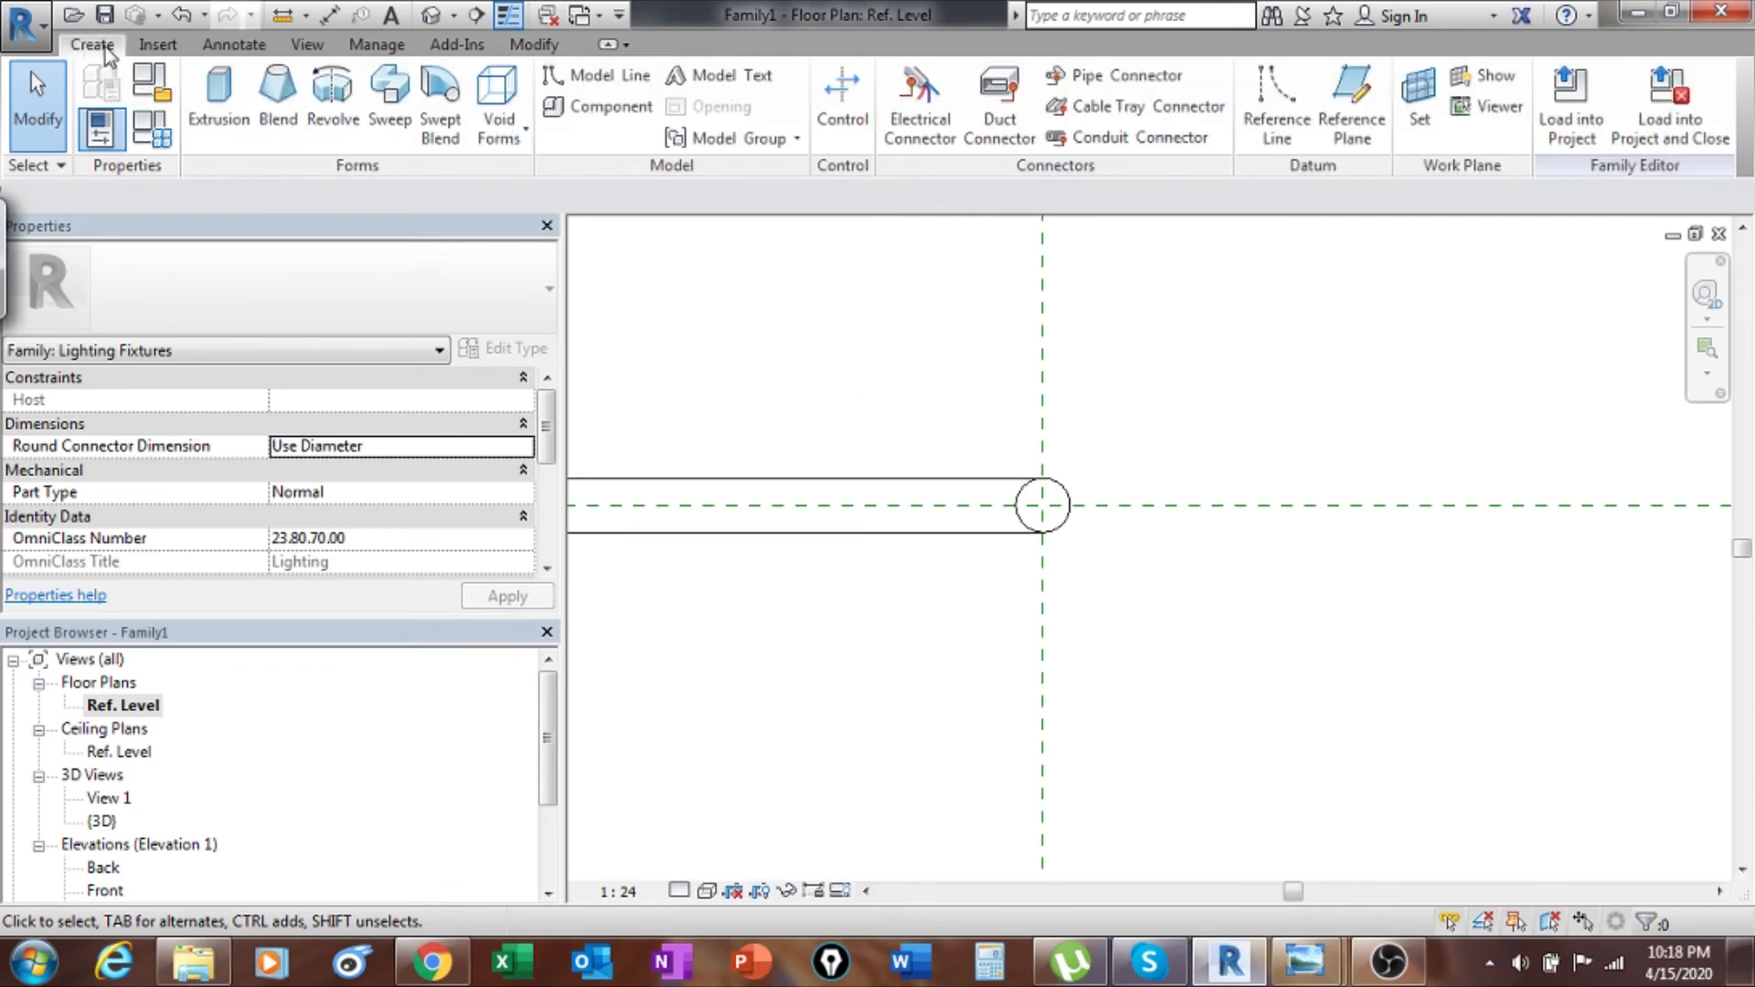
{"action": "left_click", "coordinate": [233, 95]}
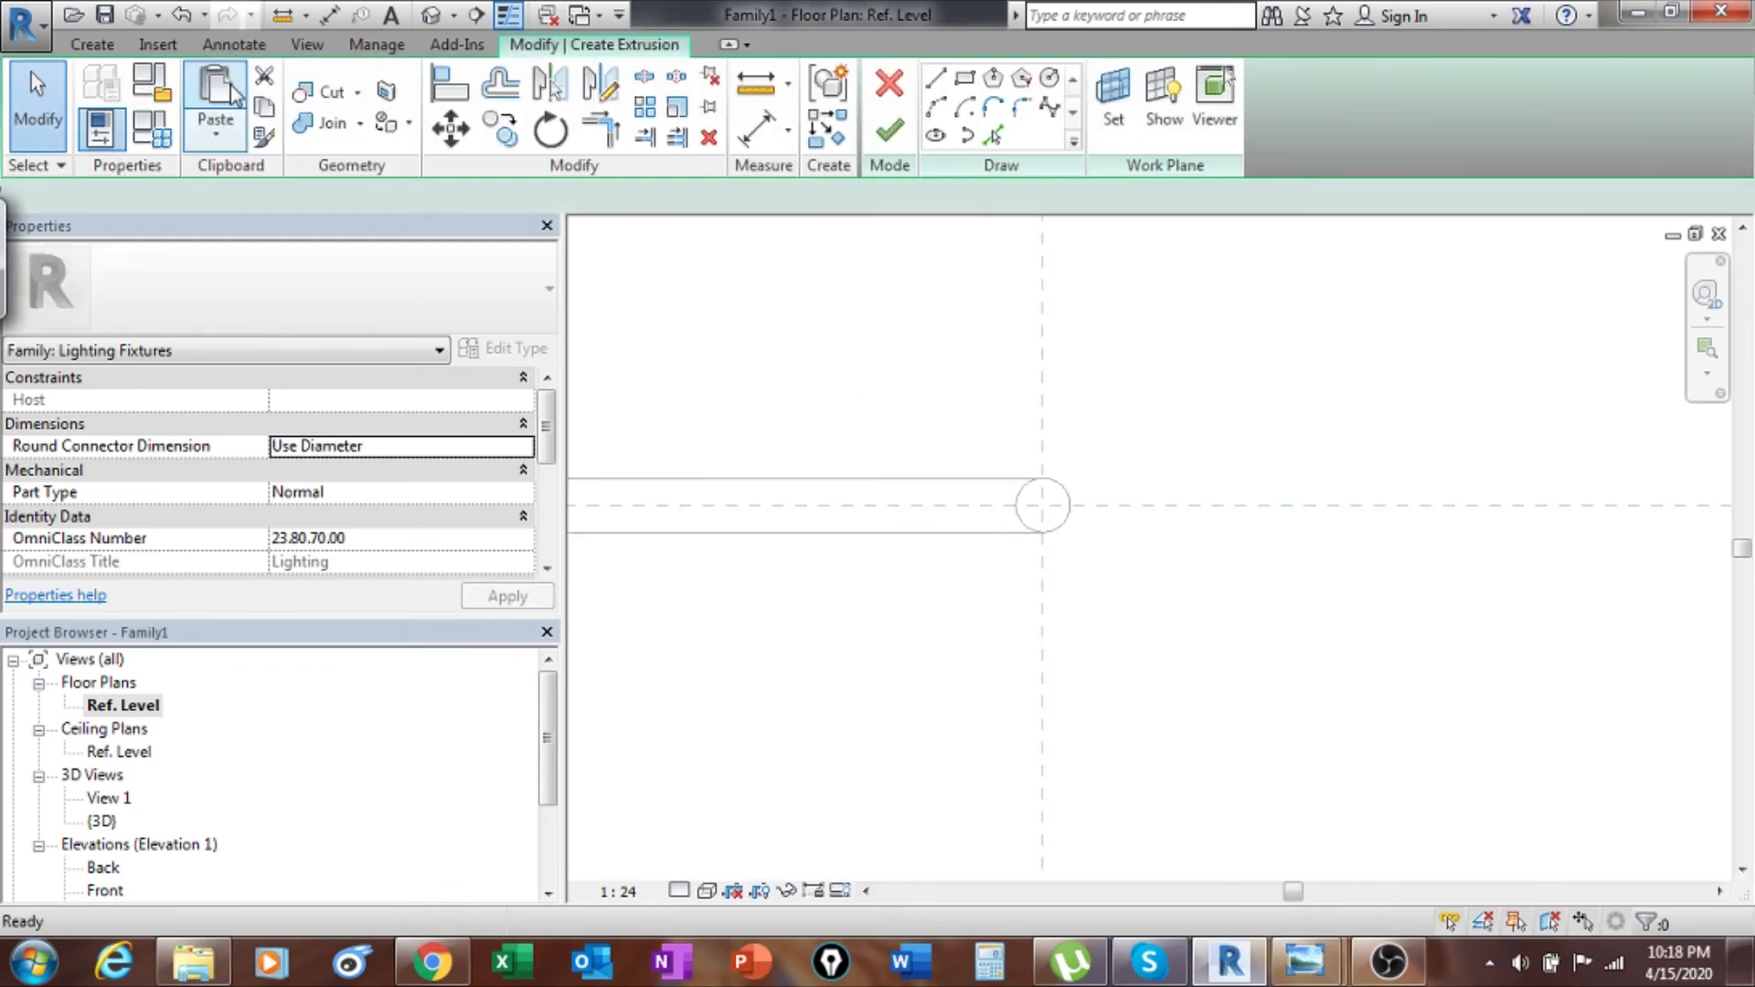
{"action": "left_click", "coordinate": [1050, 78]}
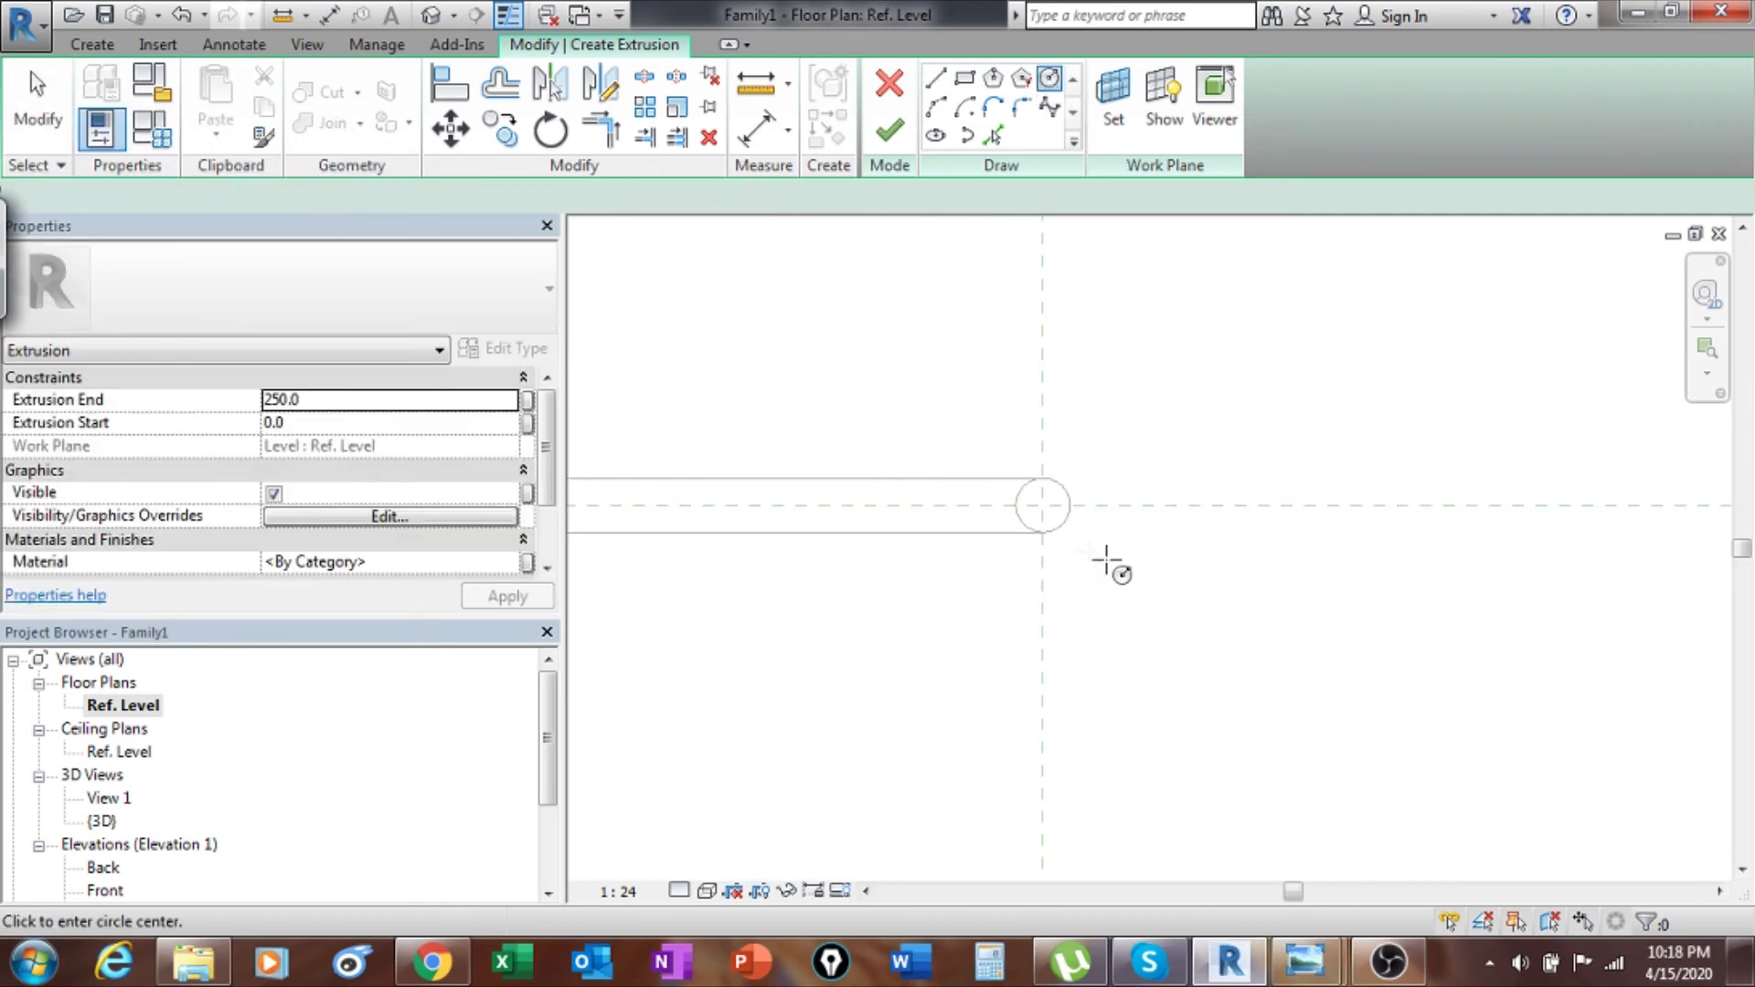
{"action": "left_click", "coordinate": [1042, 505]}
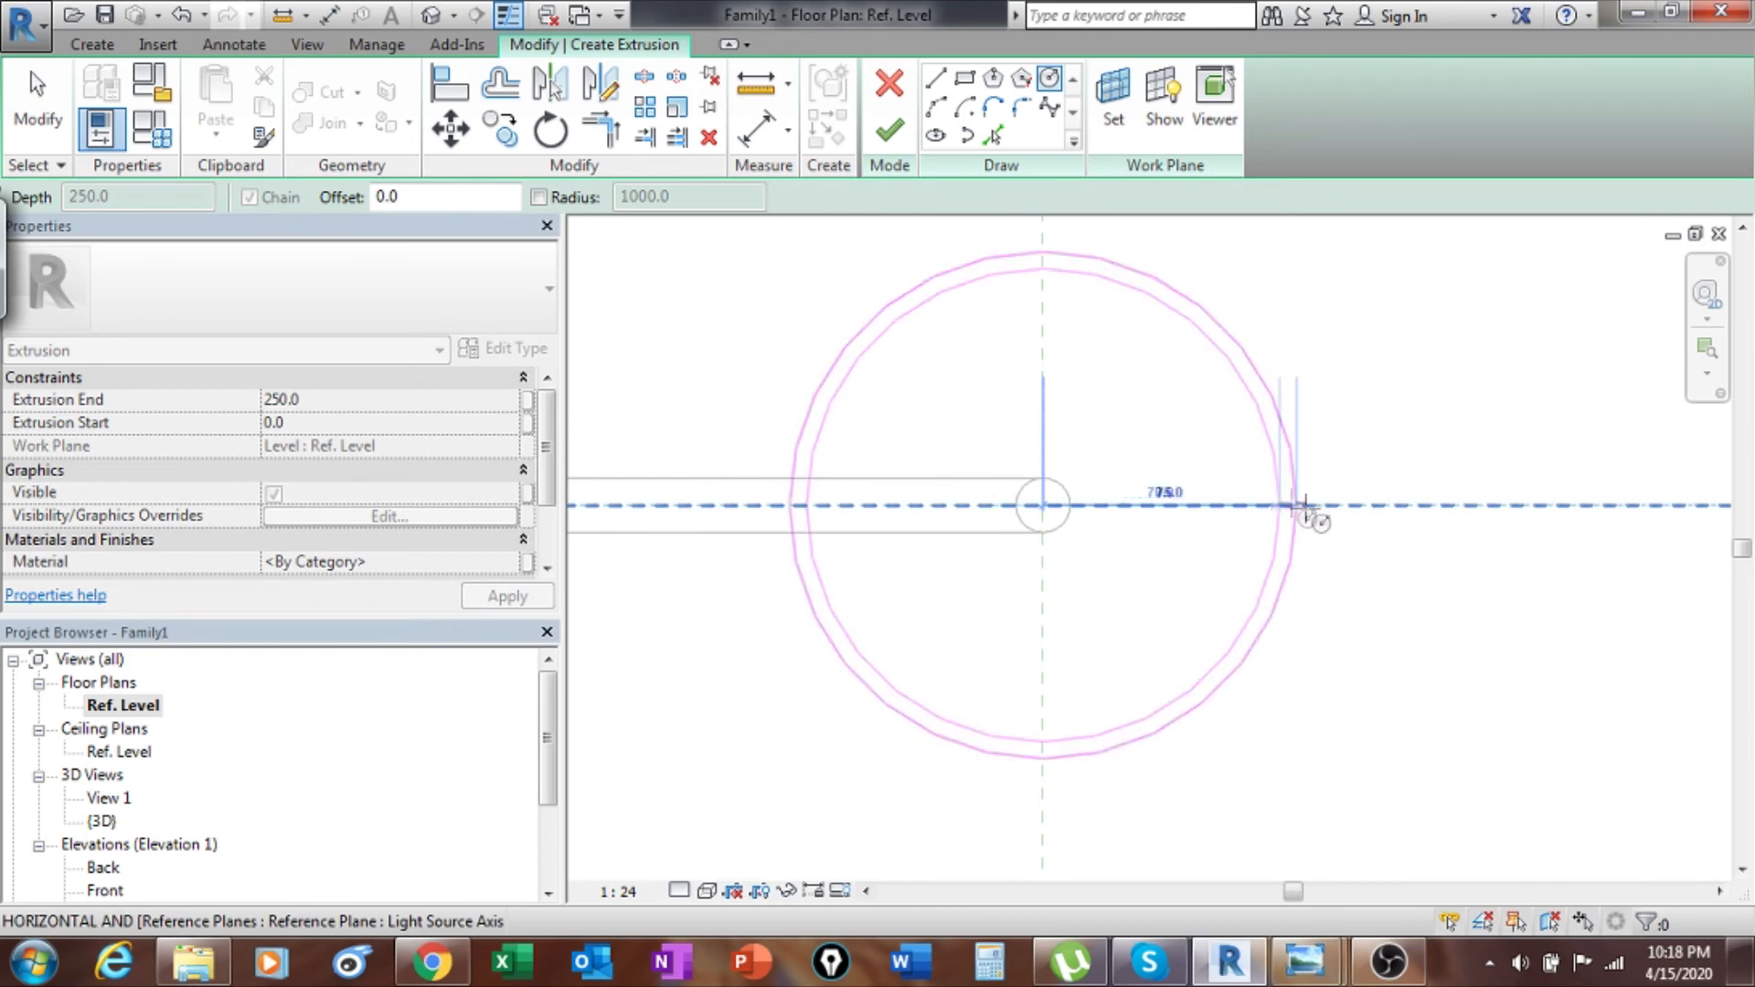
{"action": "scroll", "coordinate": [1346, 506], "scroll_direction": "down", "scroll_amount": 3}
{"action": "scroll", "coordinate": [1381, 537], "scroll_direction": "up", "scroll_amount": 2}
{"action": "scroll", "coordinate": [1362, 571], "scroll_direction": "down", "scroll_amount": 3}
{"action": "scroll", "coordinate": [1320, 512], "scroll_direction": "up", "scroll_amount": 4}
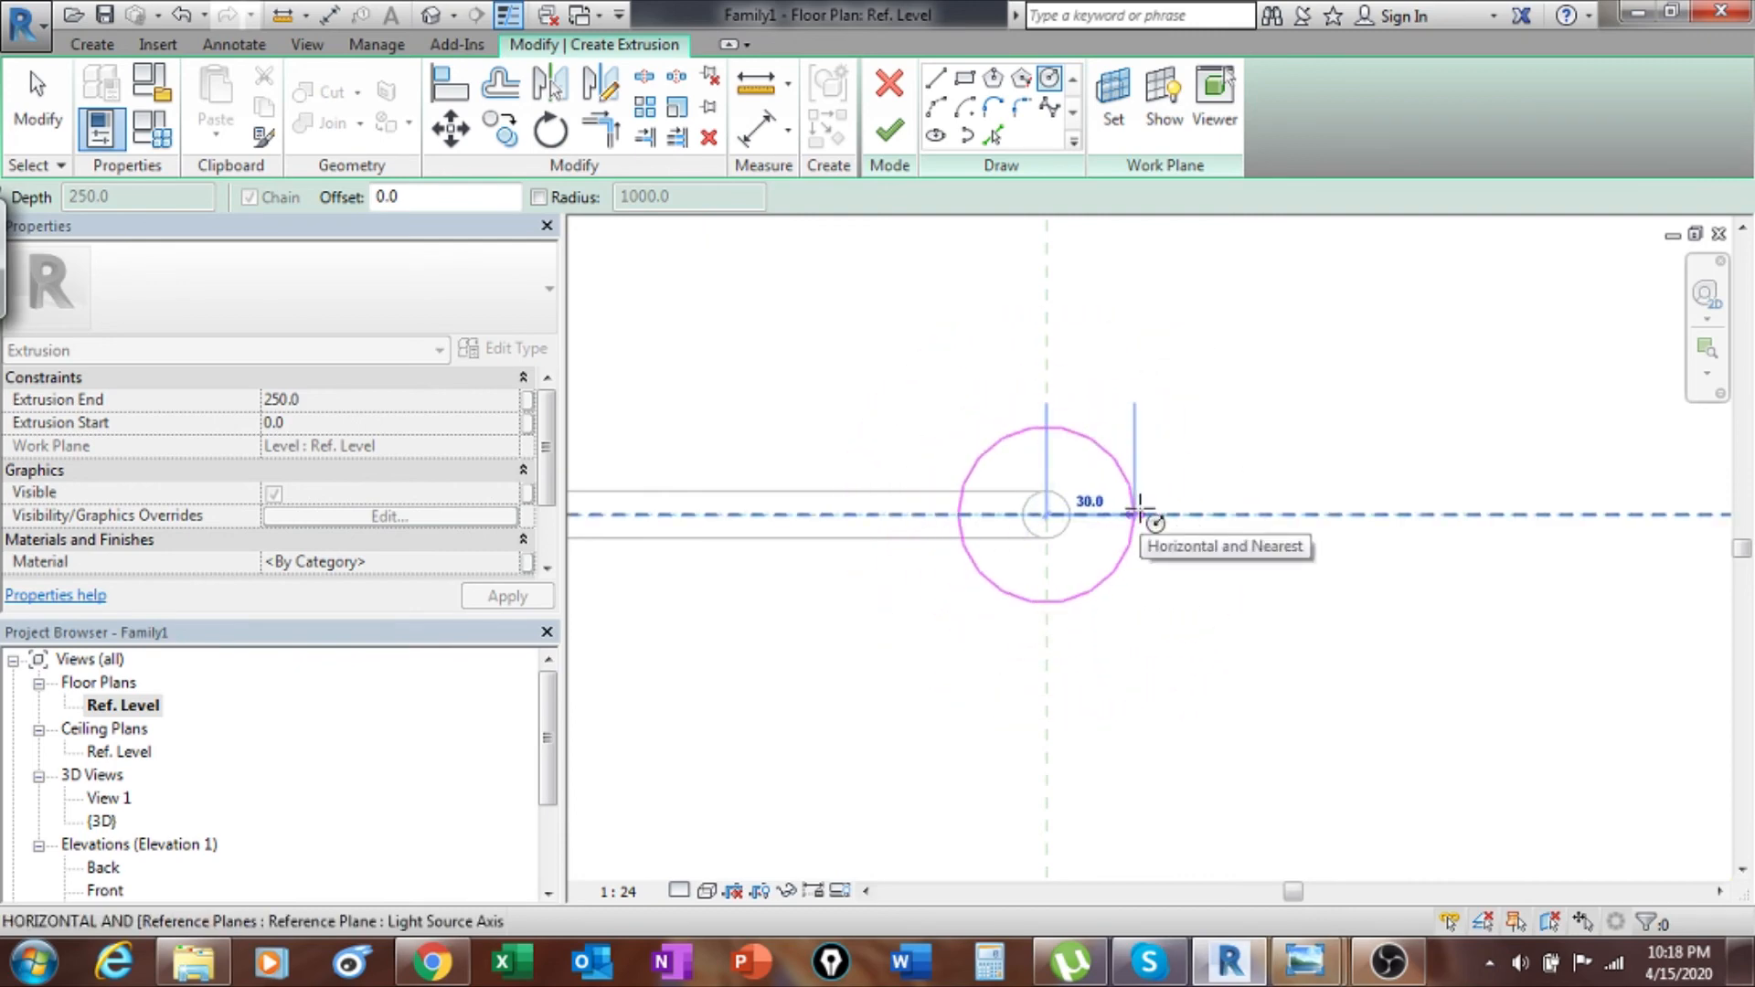
{"action": "key", "text": "Escape"}
{"action": "key", "text": "Escape"}
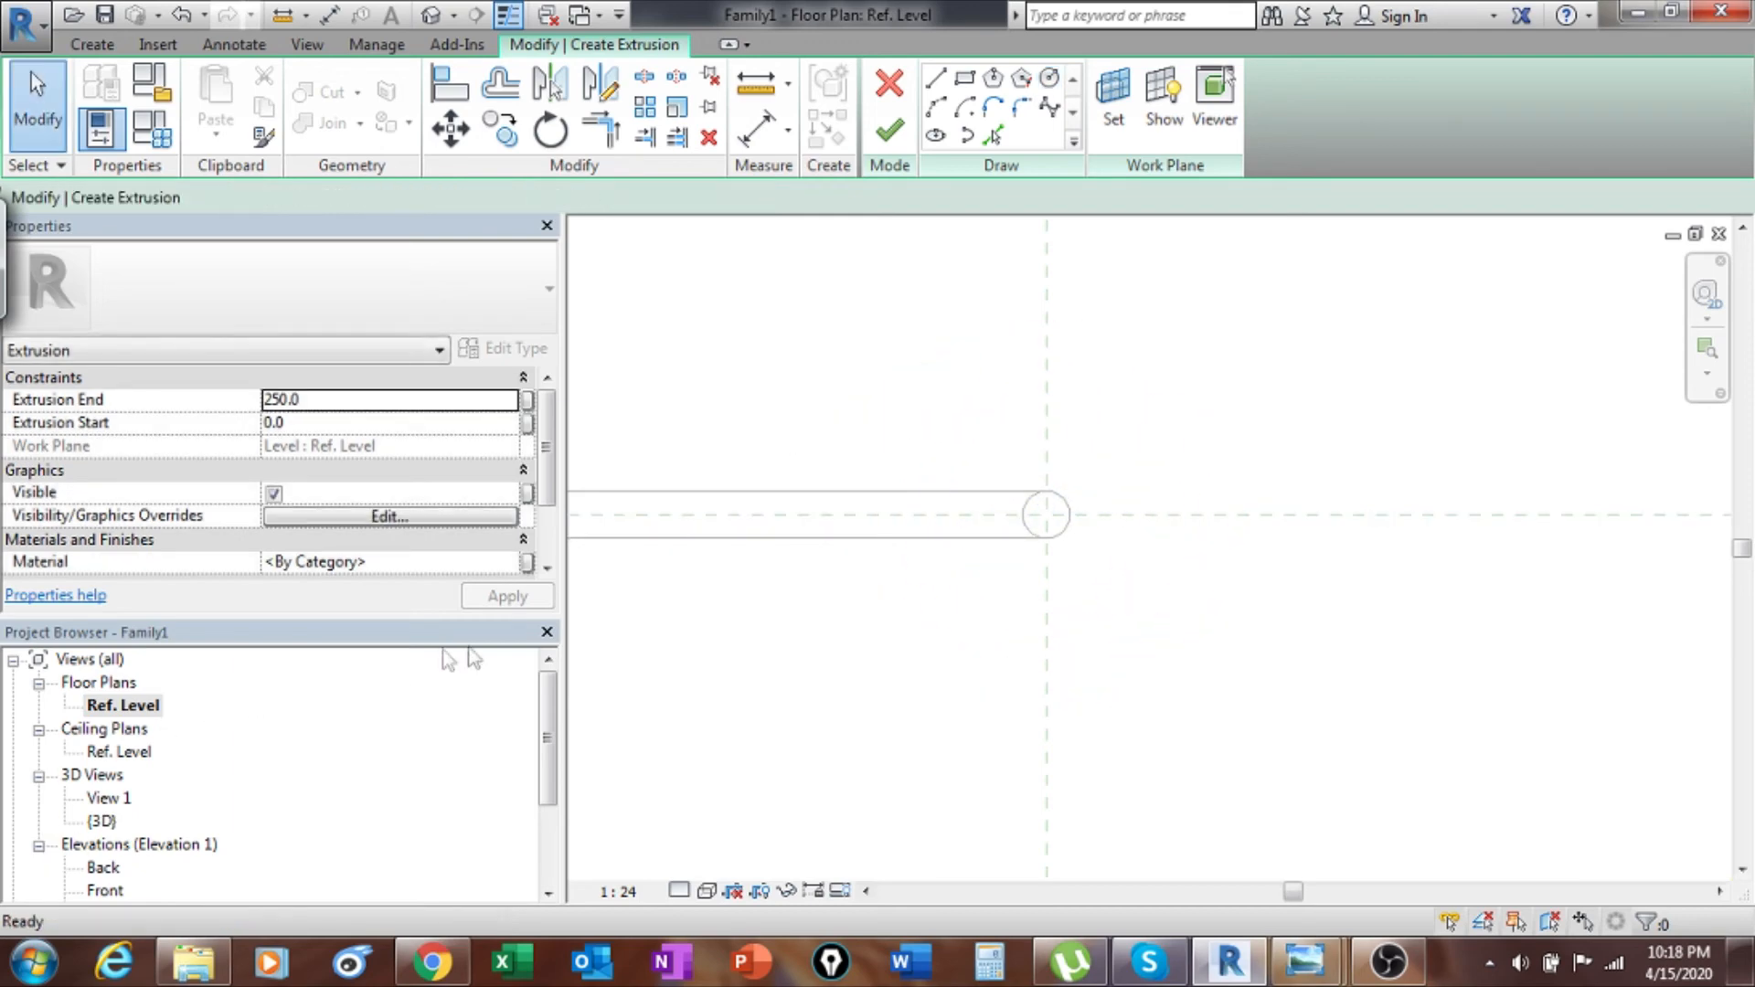
{"action": "double_click", "coordinate": [105, 890]}
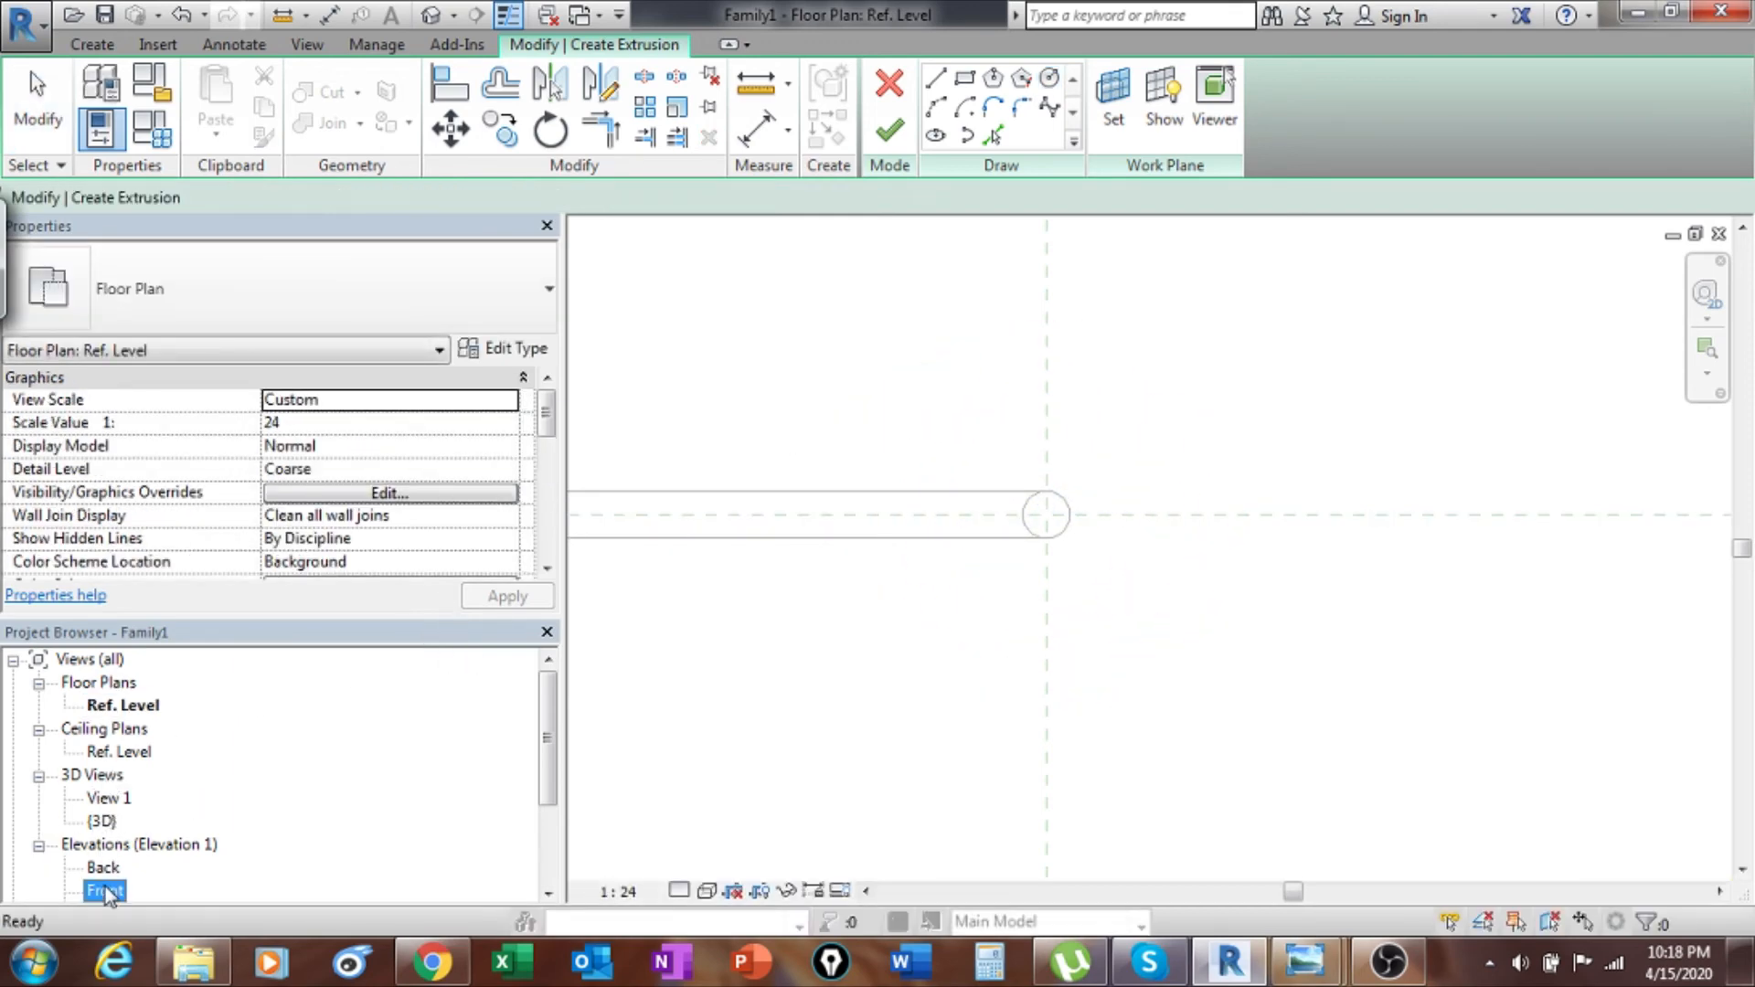
{"action": "middle_click_drag", "start_coordinate": [1148, 644], "coordinate": [1156, 640]}
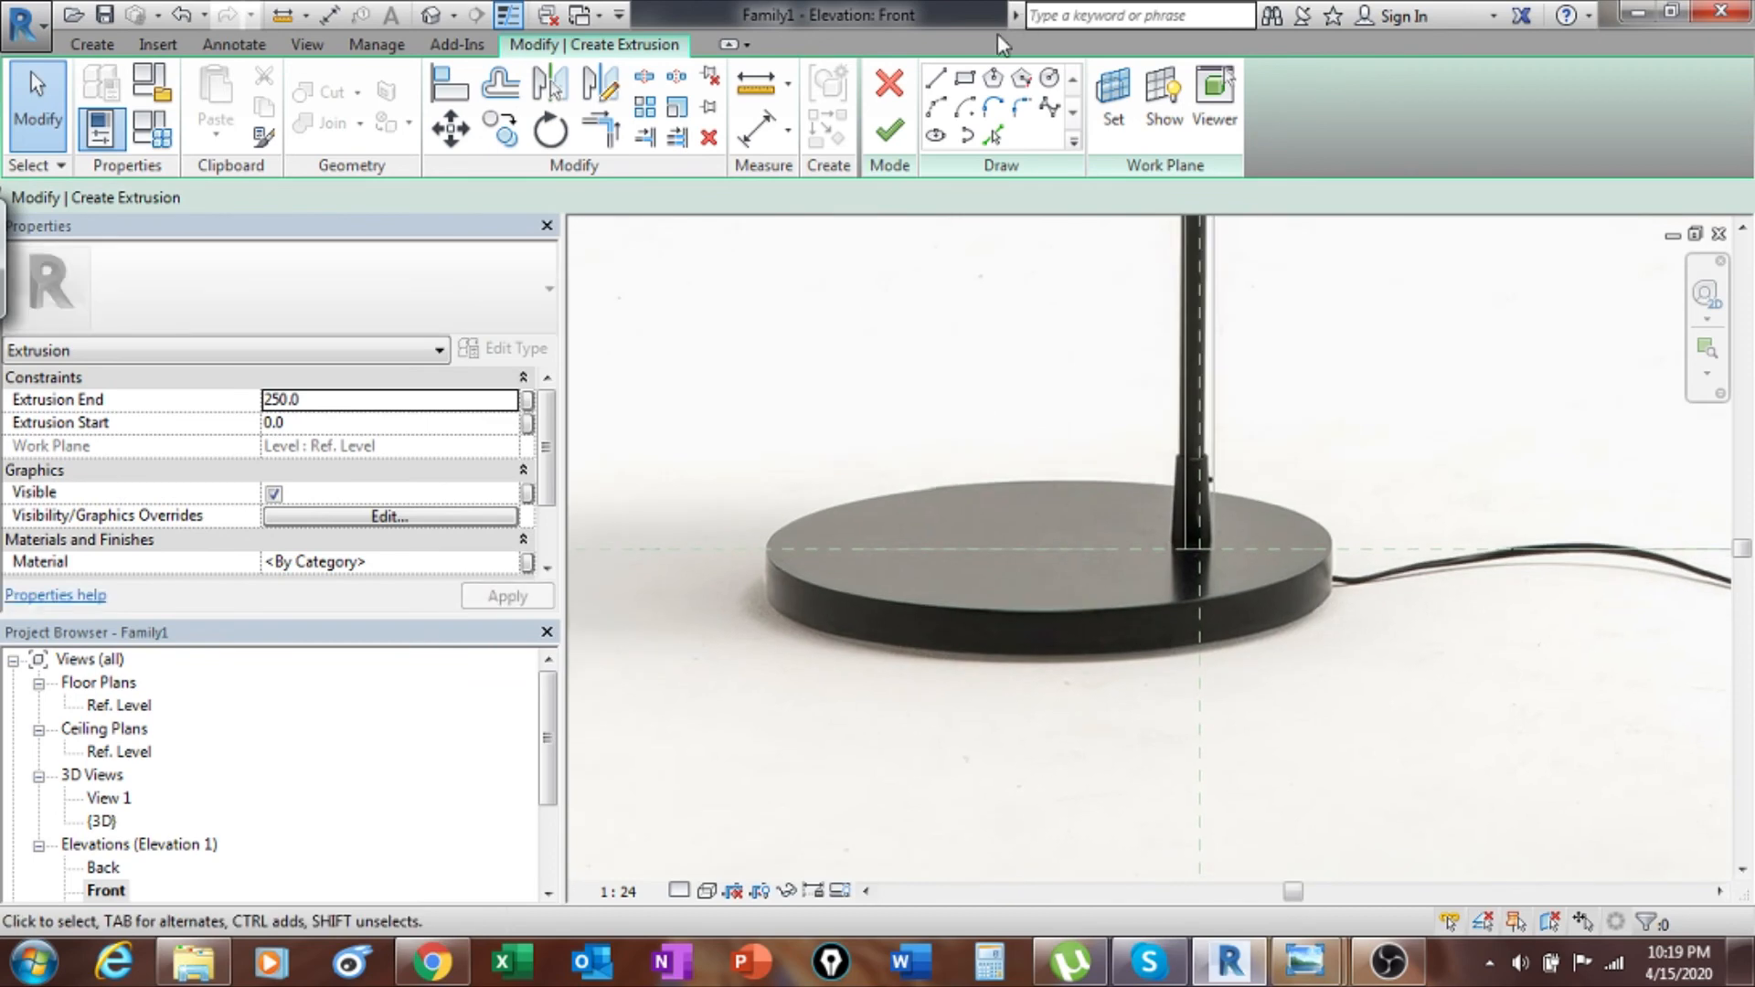
{"action": "left_click", "coordinate": [755, 85]}
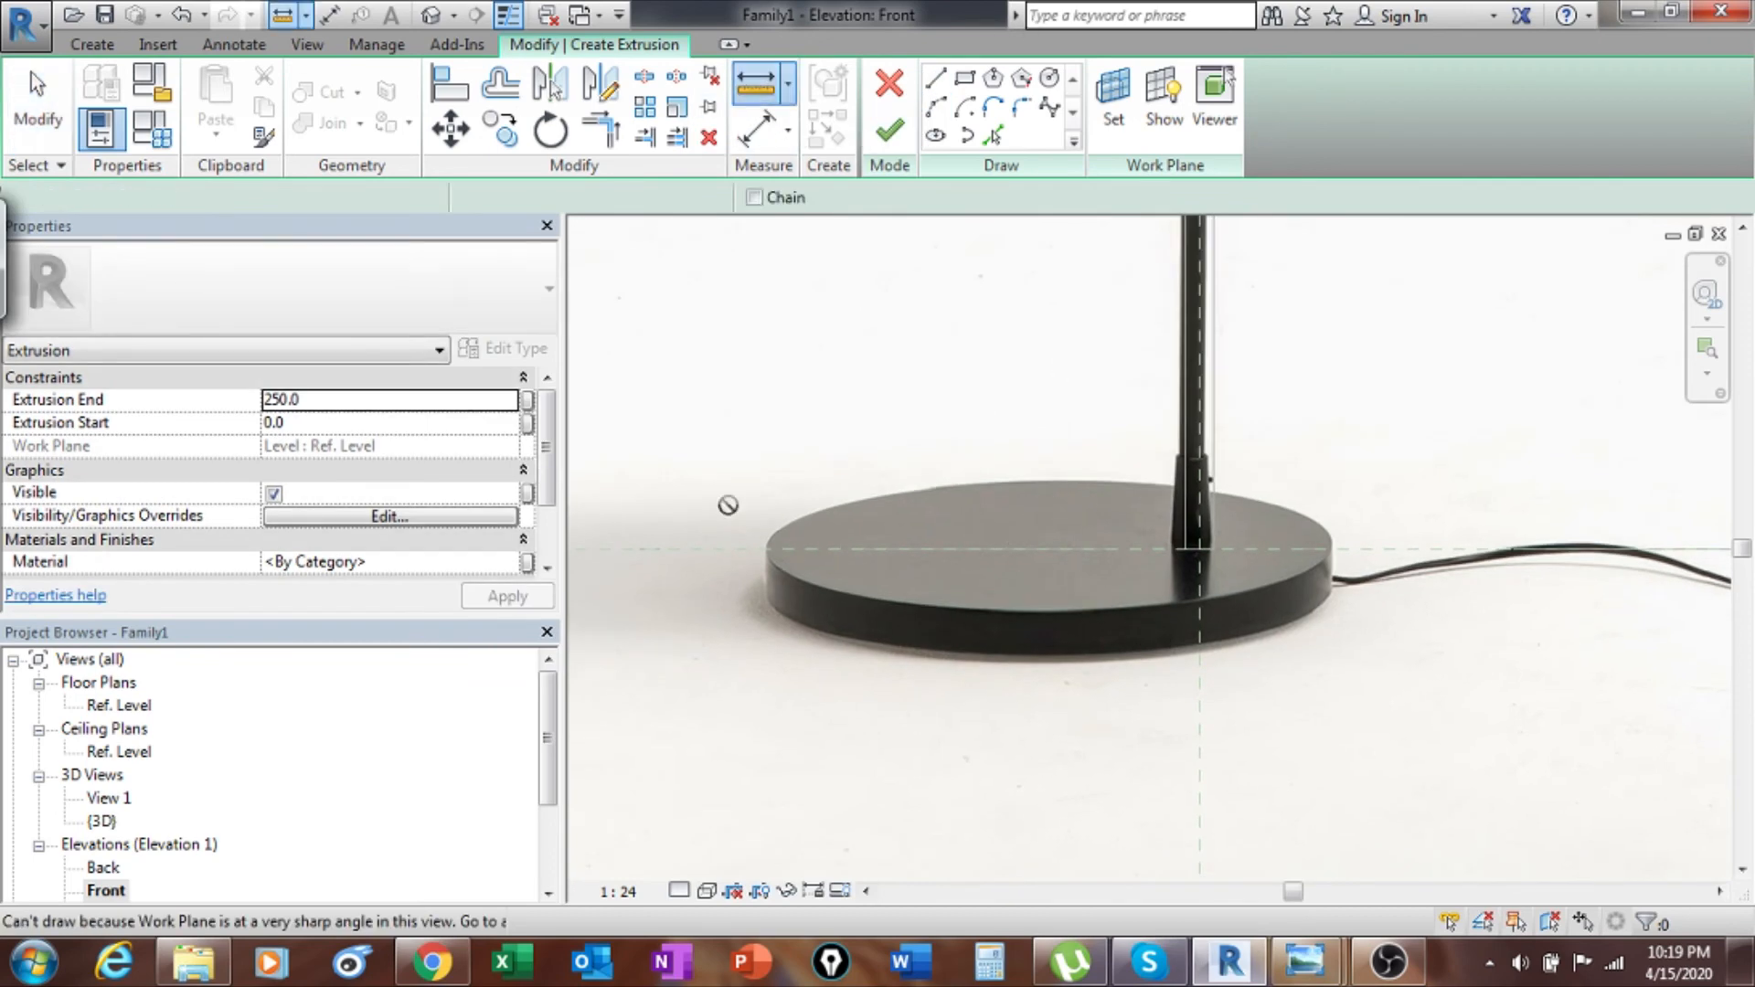
{"action": "left_click", "coordinate": [887, 129]}
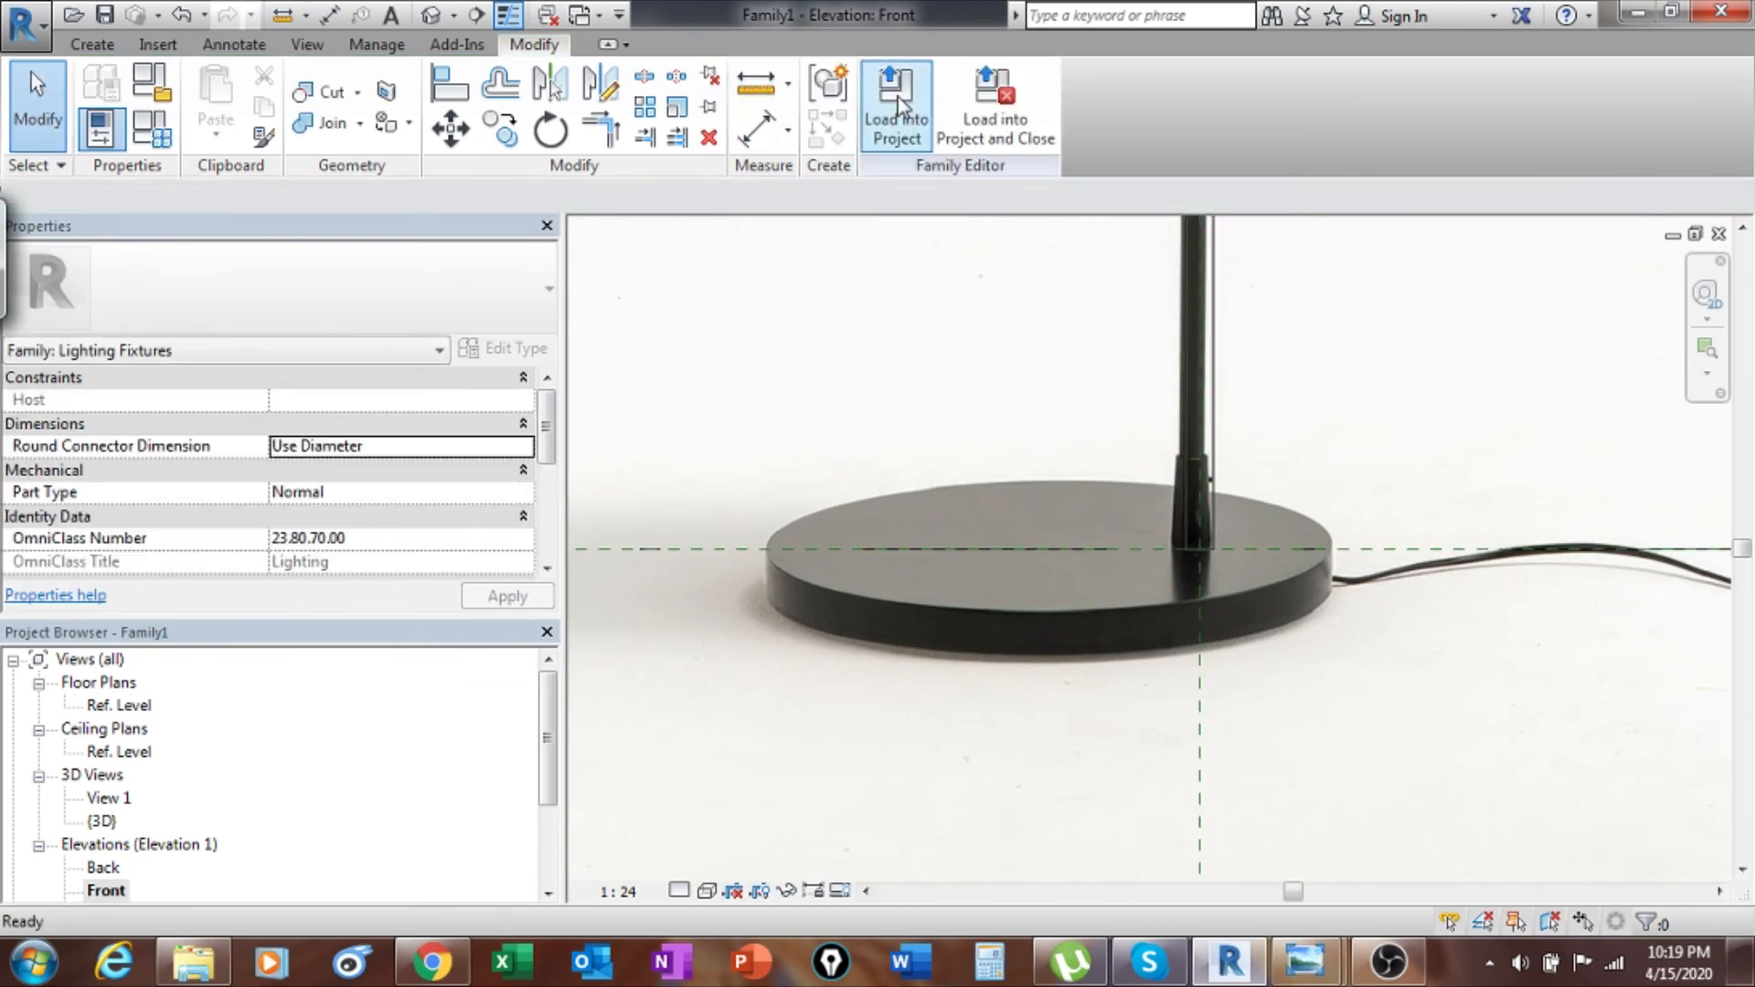
Measure across the round base's full width again, from edge to edge along the reference level.
{"action": "left_click", "coordinate": [751, 91]}
{"action": "left_click", "coordinate": [759, 548]}
{"action": "left_click", "coordinate": [1330, 544]}
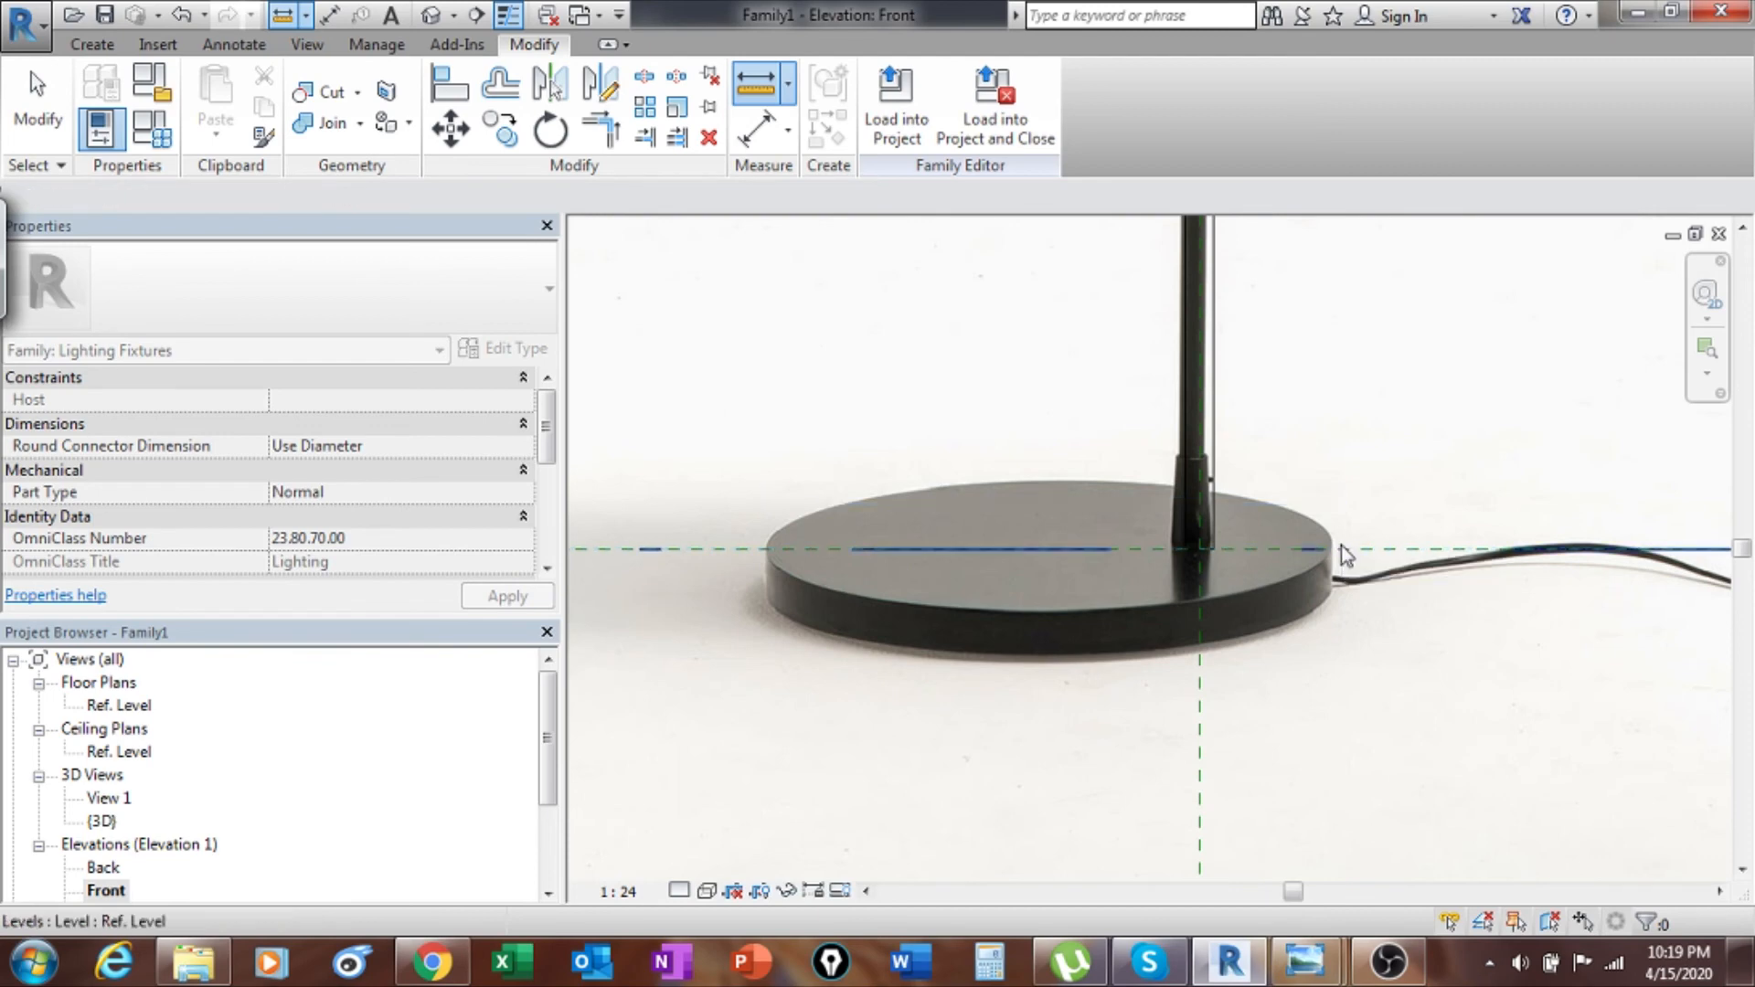
{"action": "key", "text": "Escape"}
{"action": "key", "text": "Escape"}
In the Ref. Level floor plan, start an extrusion and sketch a circle of 170 mm radius centred on the pole.
{"action": "double_click", "coordinate": [119, 705]}
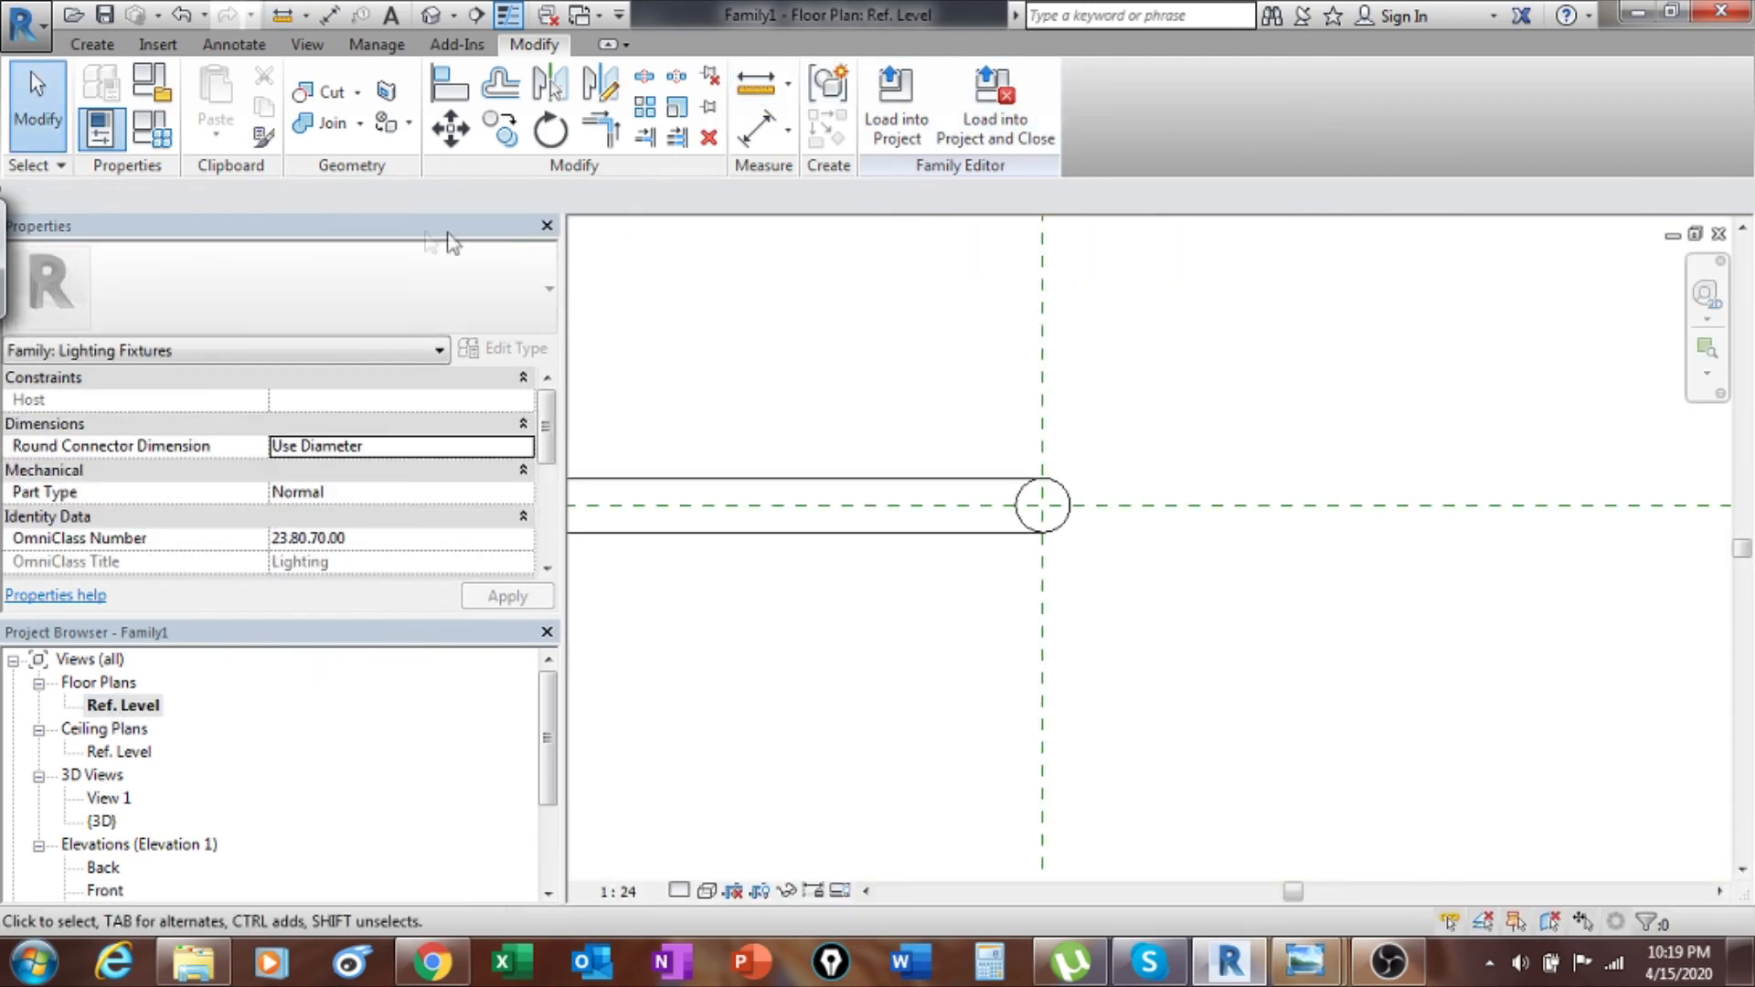
{"action": "left_click", "coordinate": [92, 44]}
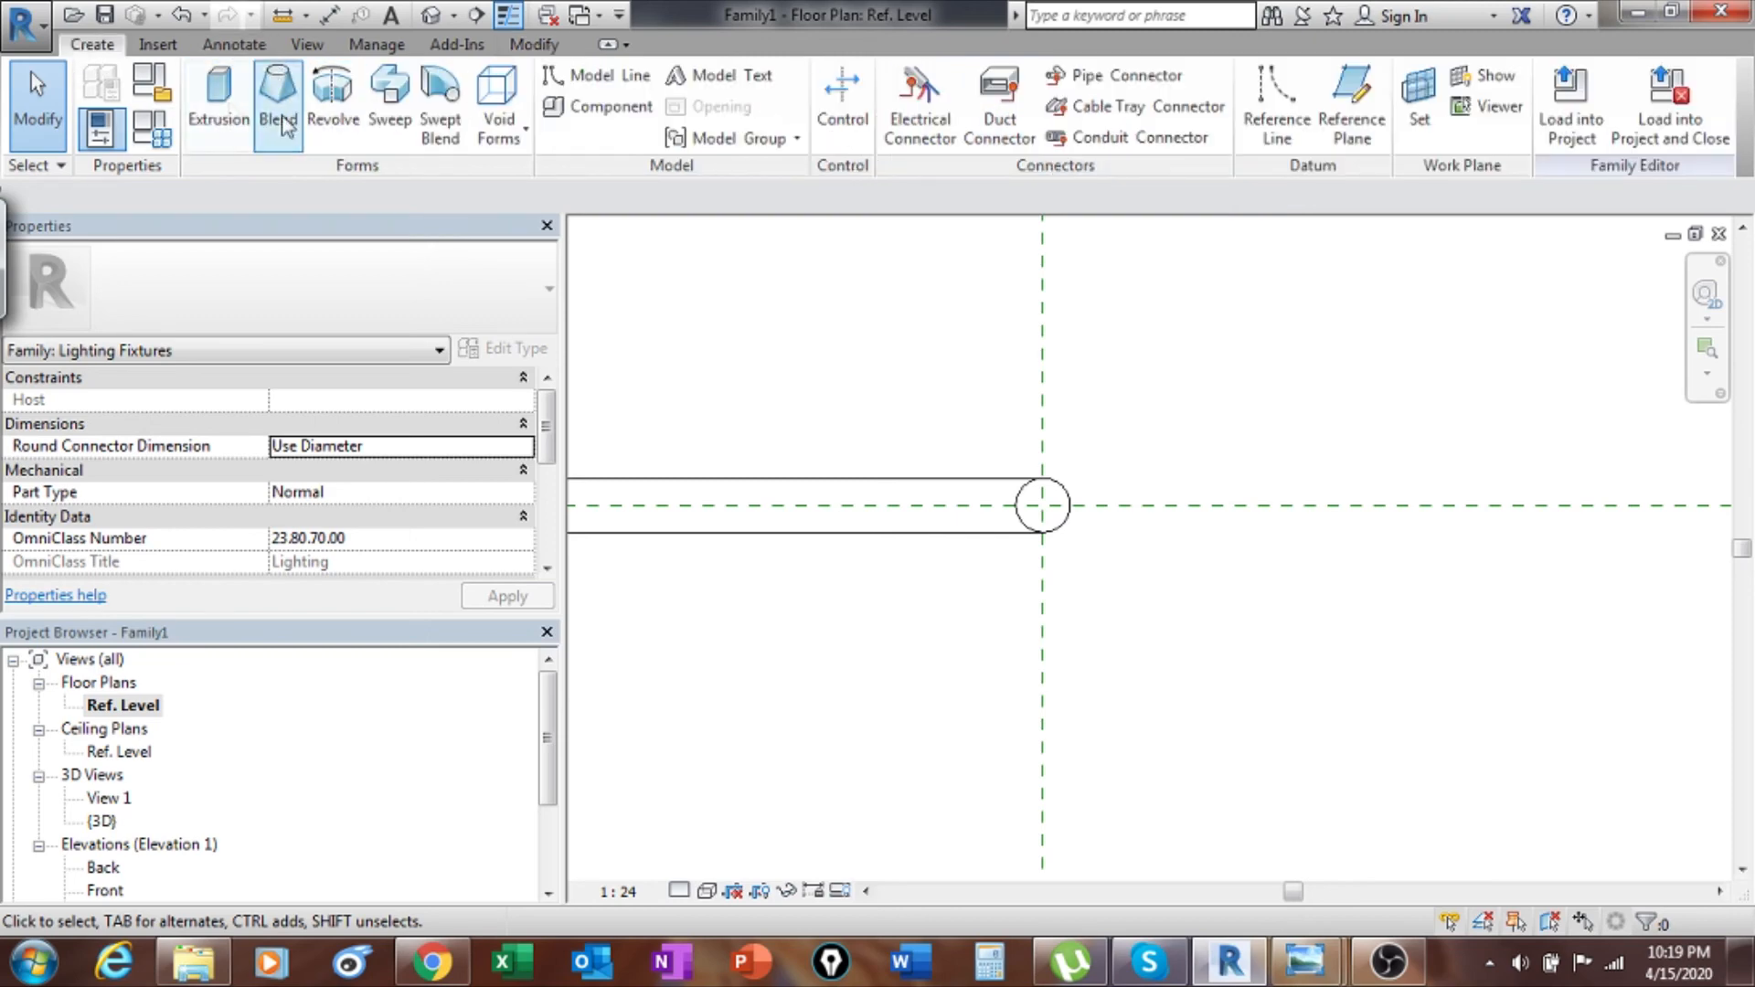
{"action": "left_click", "coordinate": [215, 102]}
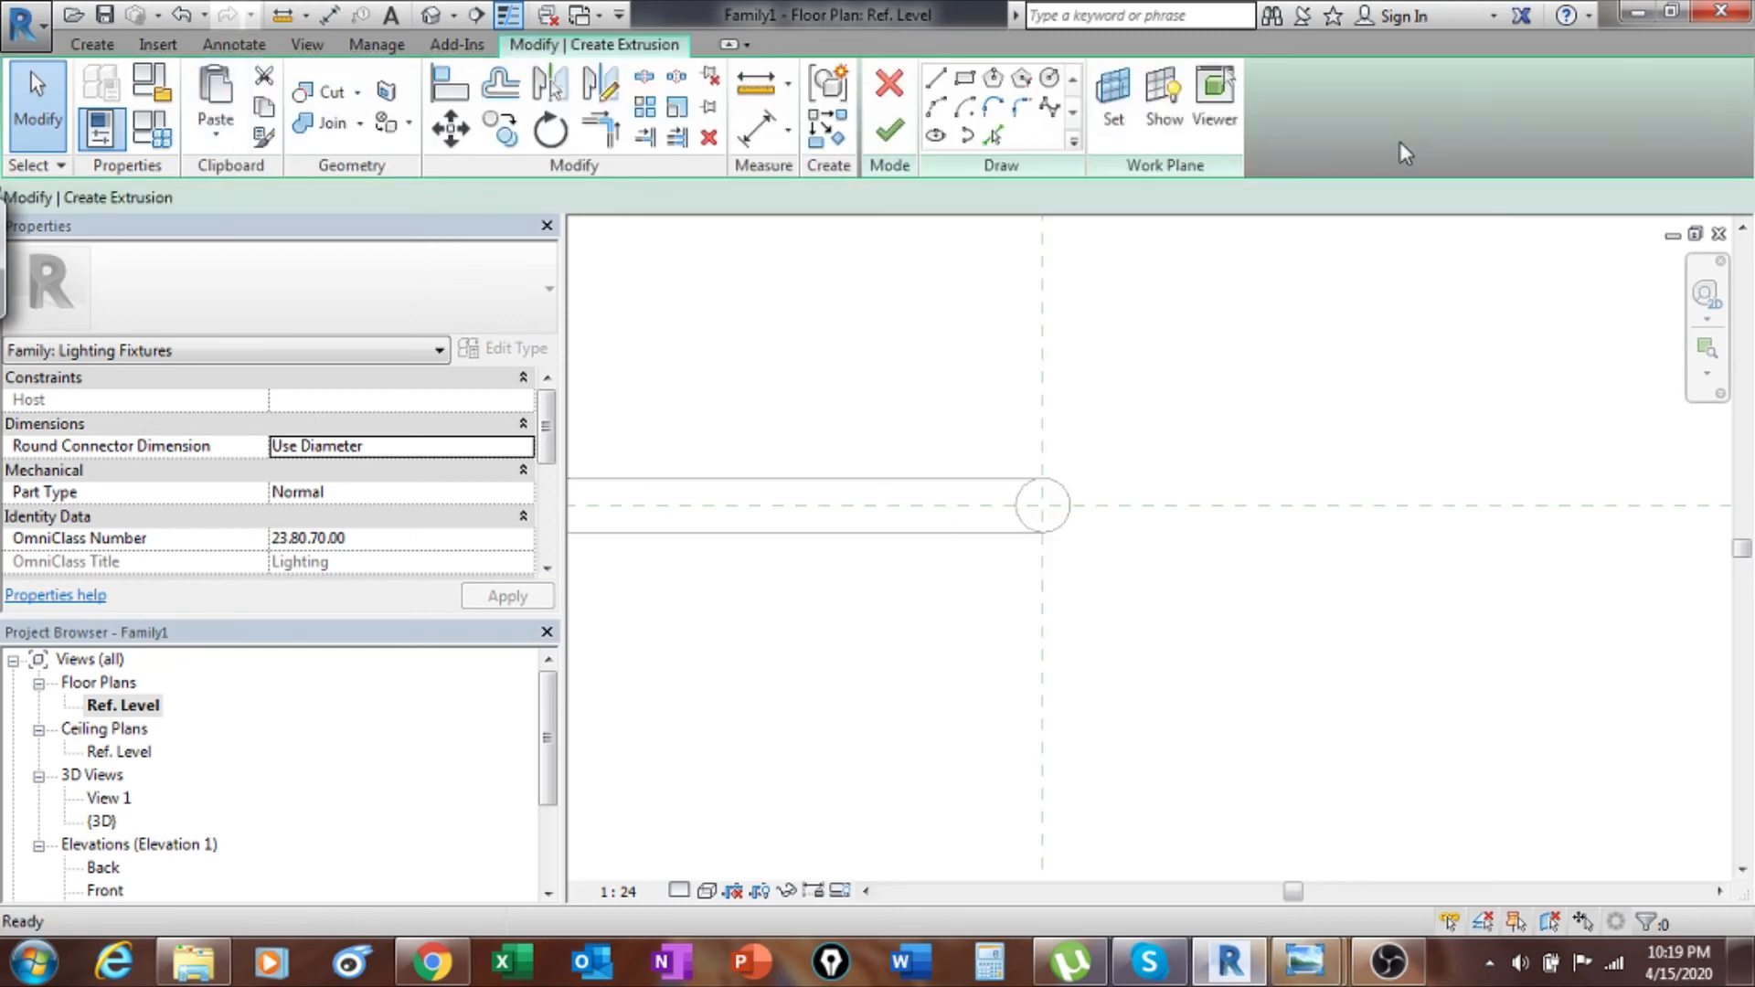
{"action": "left_click", "coordinate": [1053, 79]}
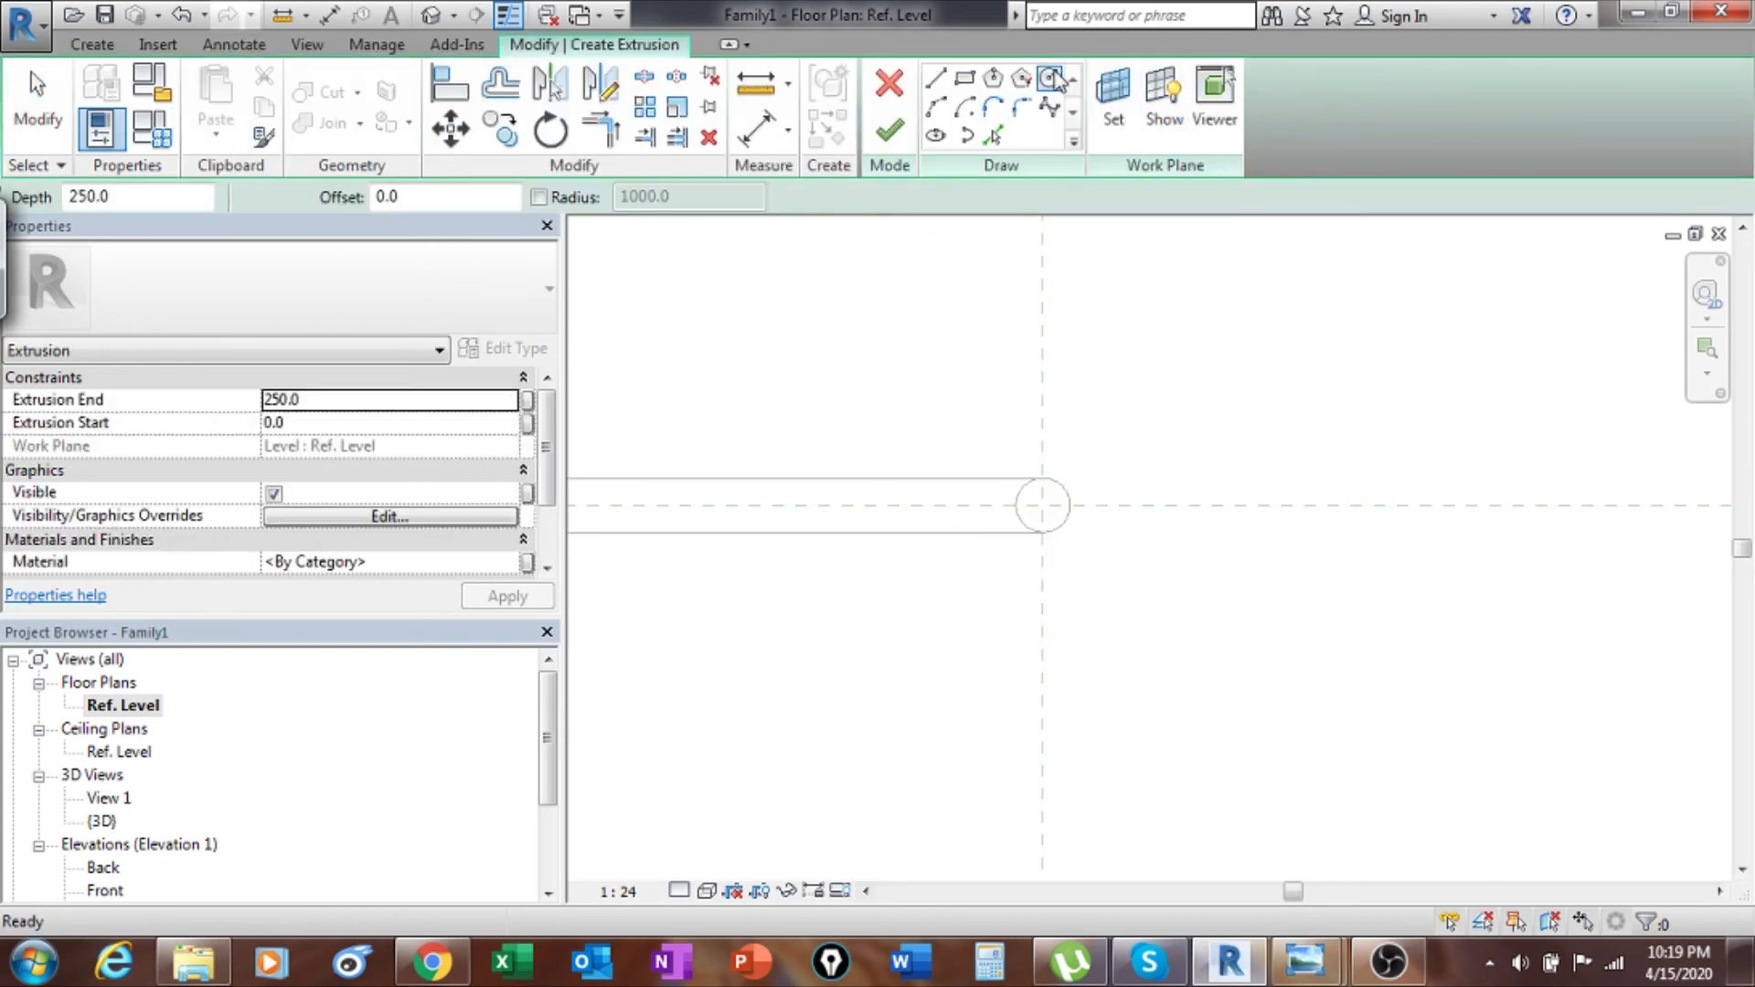
{"action": "left_click", "coordinate": [1043, 506]}
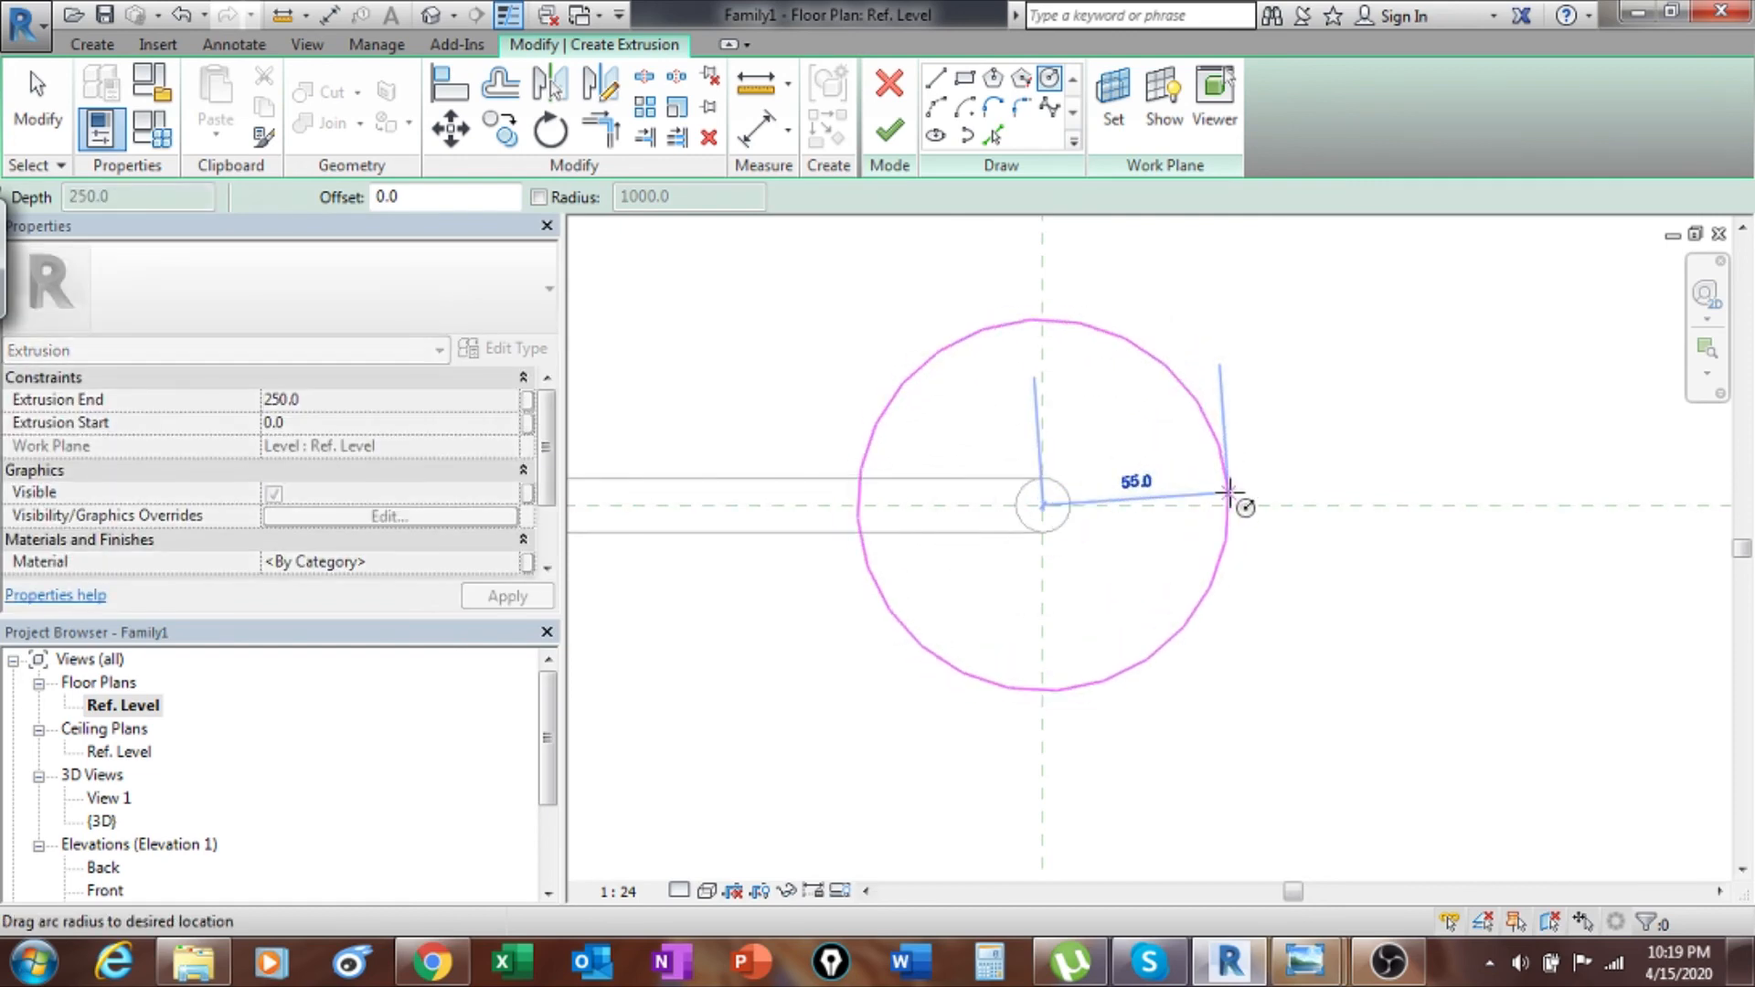
{"action": "type", "text": "170"}
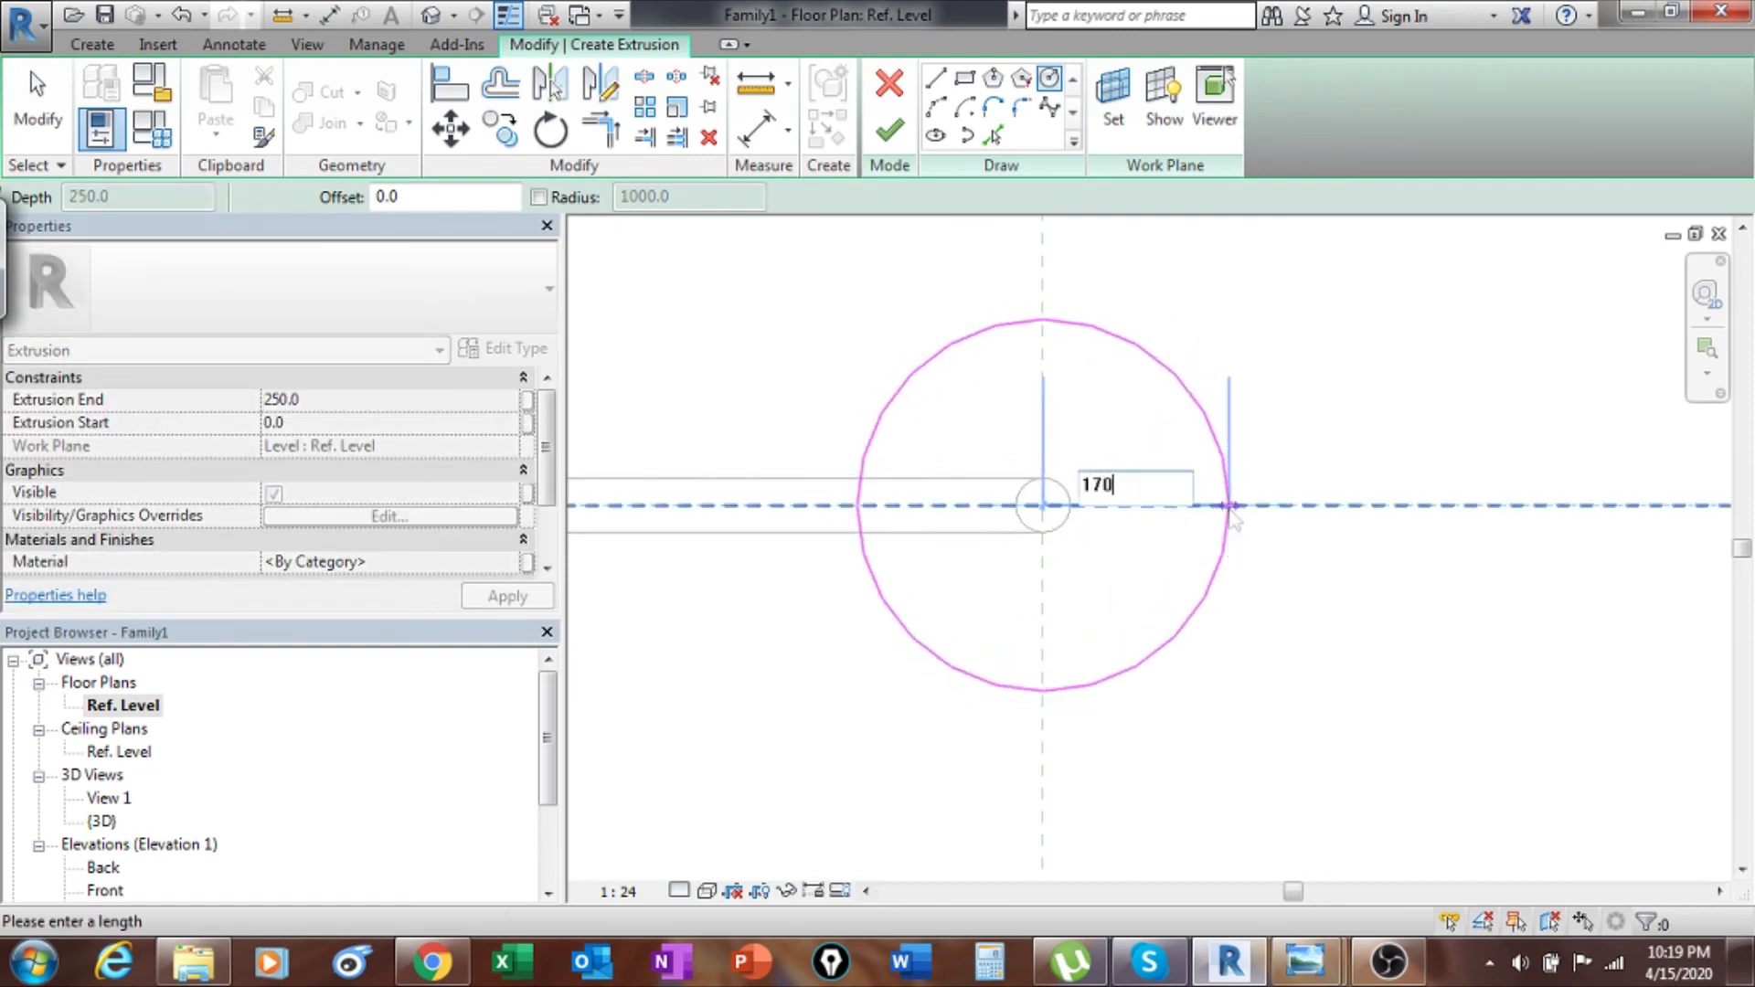
{"action": "key", "text": "Return"}
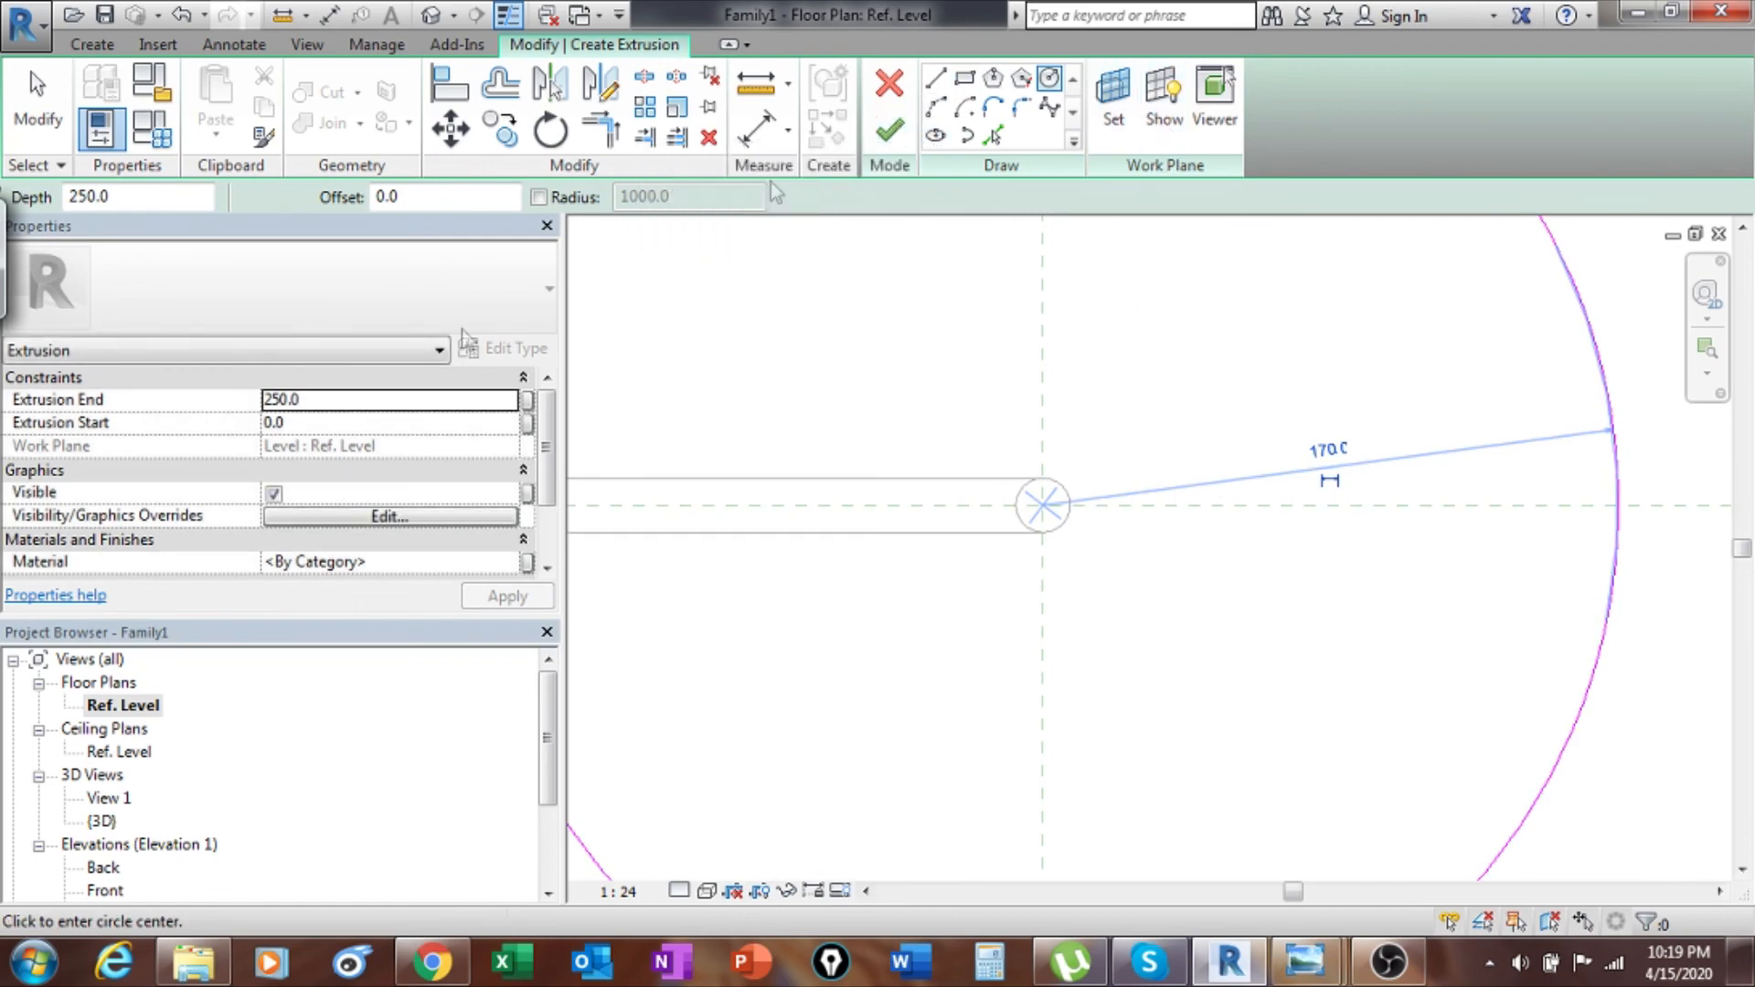
Set the base's extrusion end to 25 mm and finish the extrusion.
{"action": "left_click", "coordinate": [321, 399]}
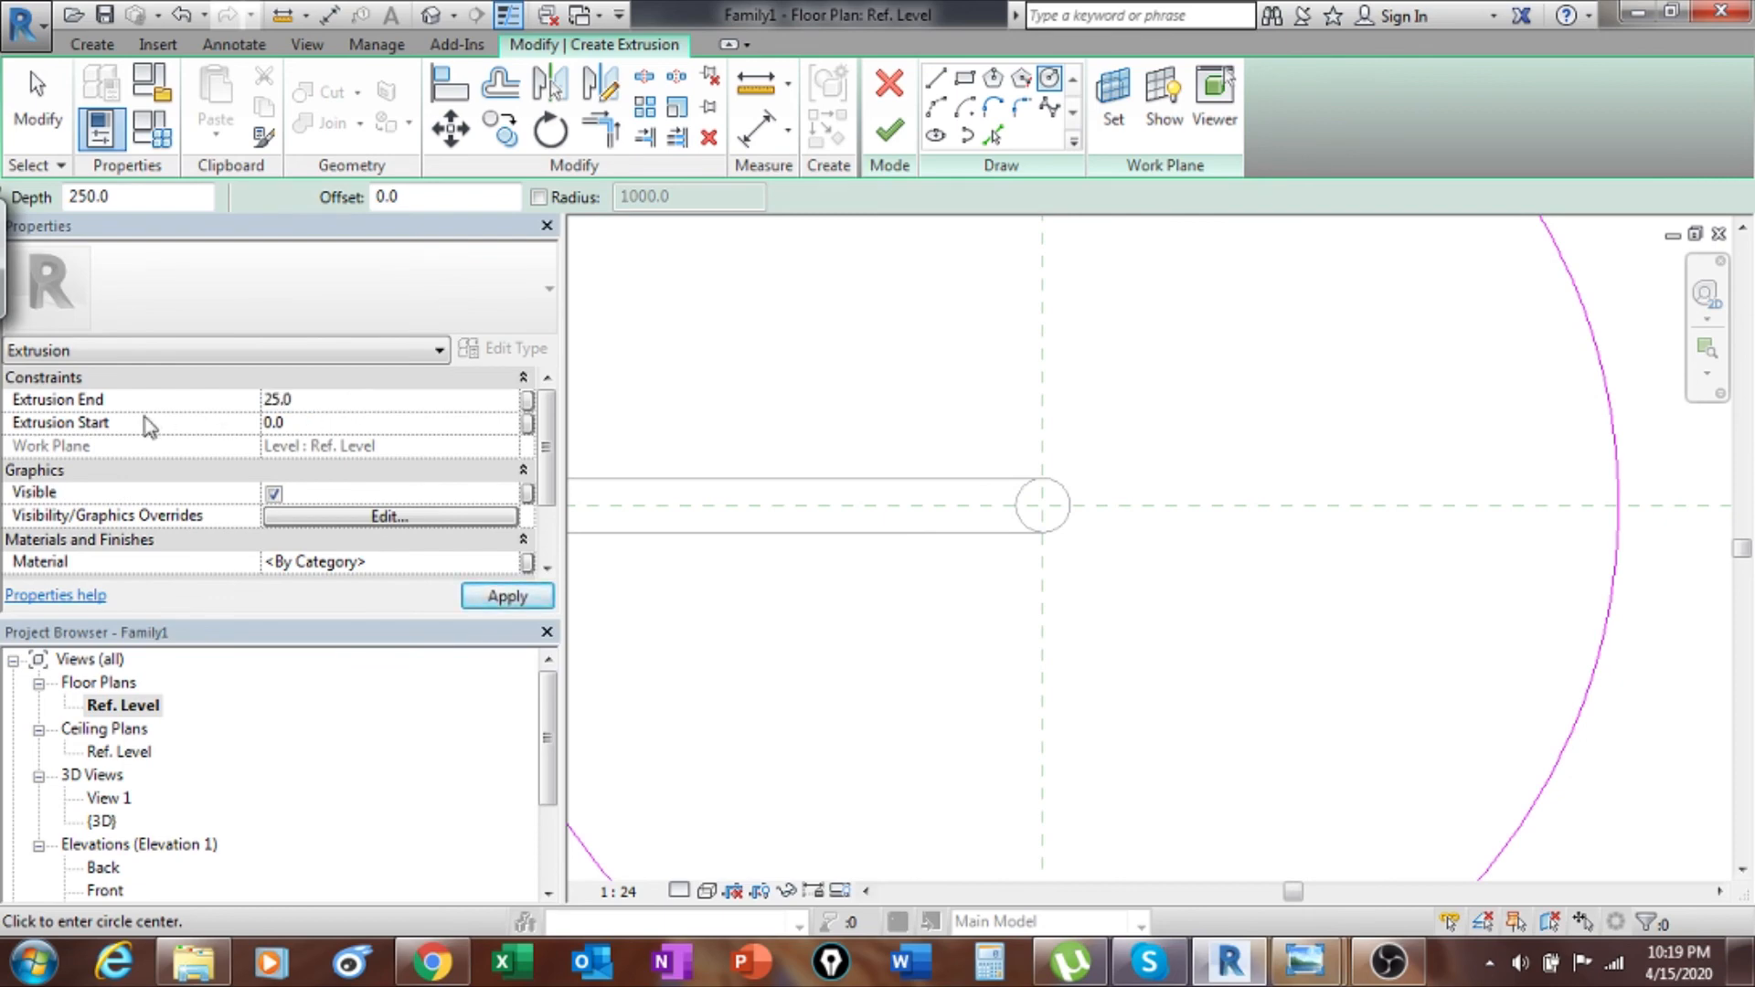
{"action": "left_click", "coordinate": [486, 600]}
{"action": "left_click", "coordinate": [888, 131]}
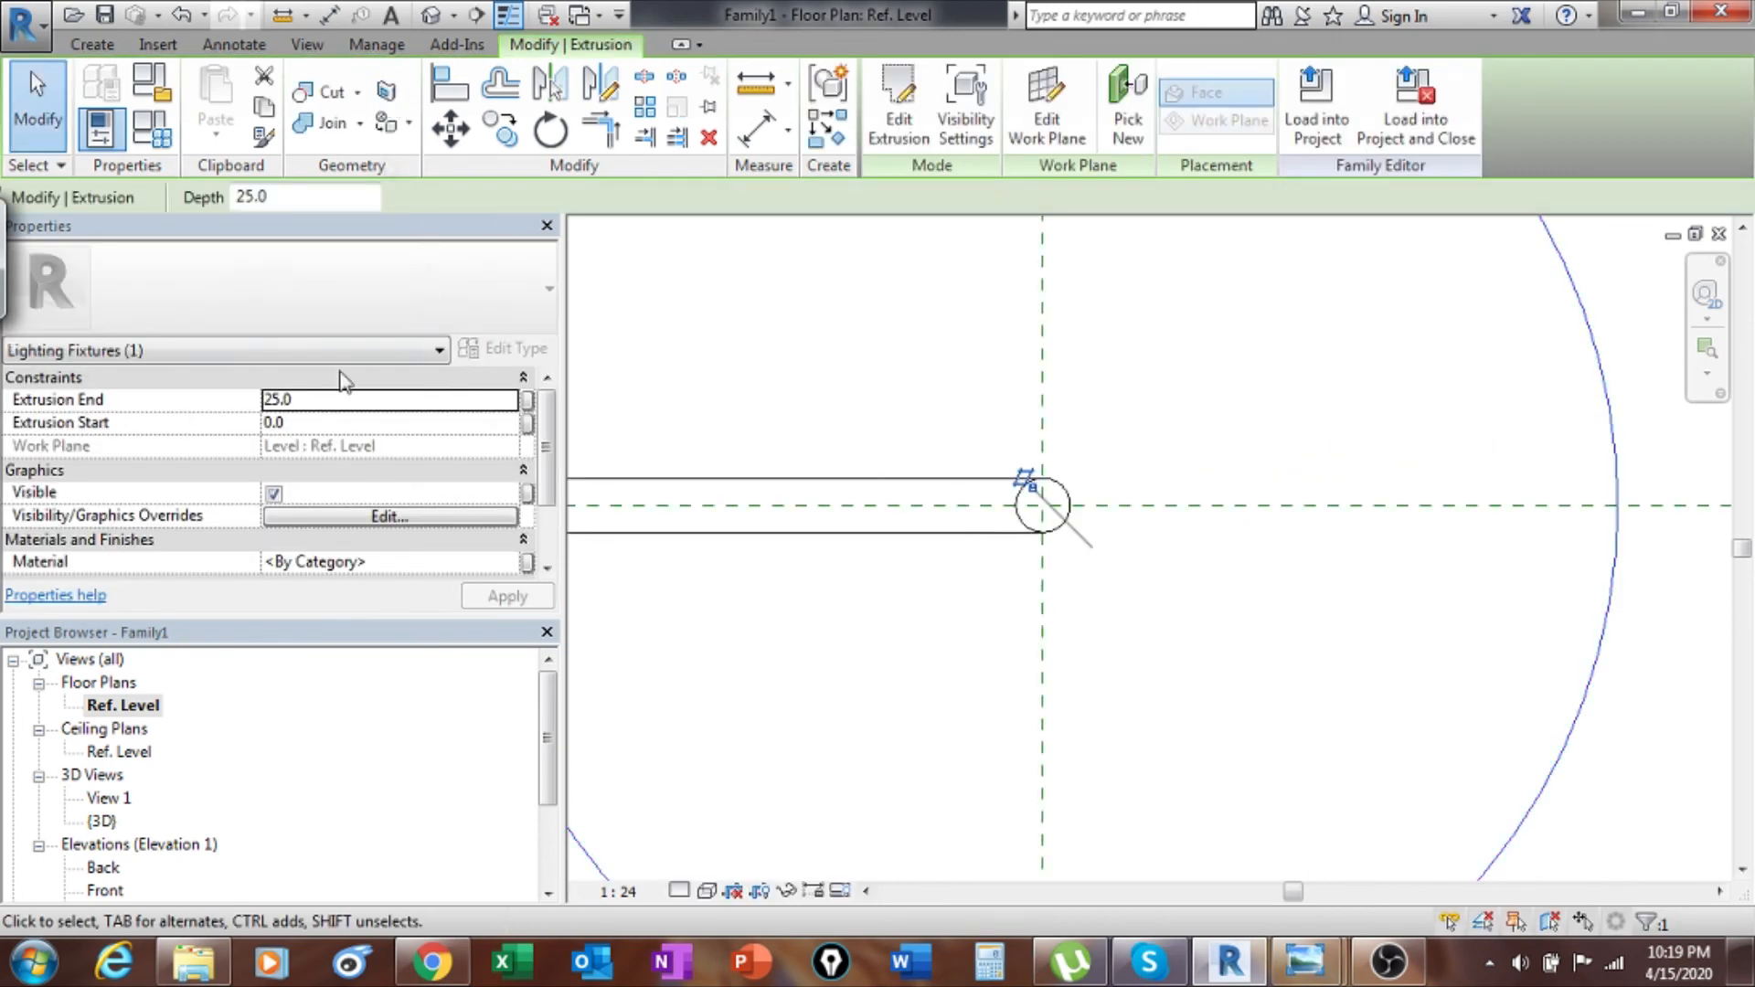
In the front elevation, nudge the base extrusion sideways until its ends line up with the photographed round base.
{"action": "double_click", "coordinate": [104, 891]}
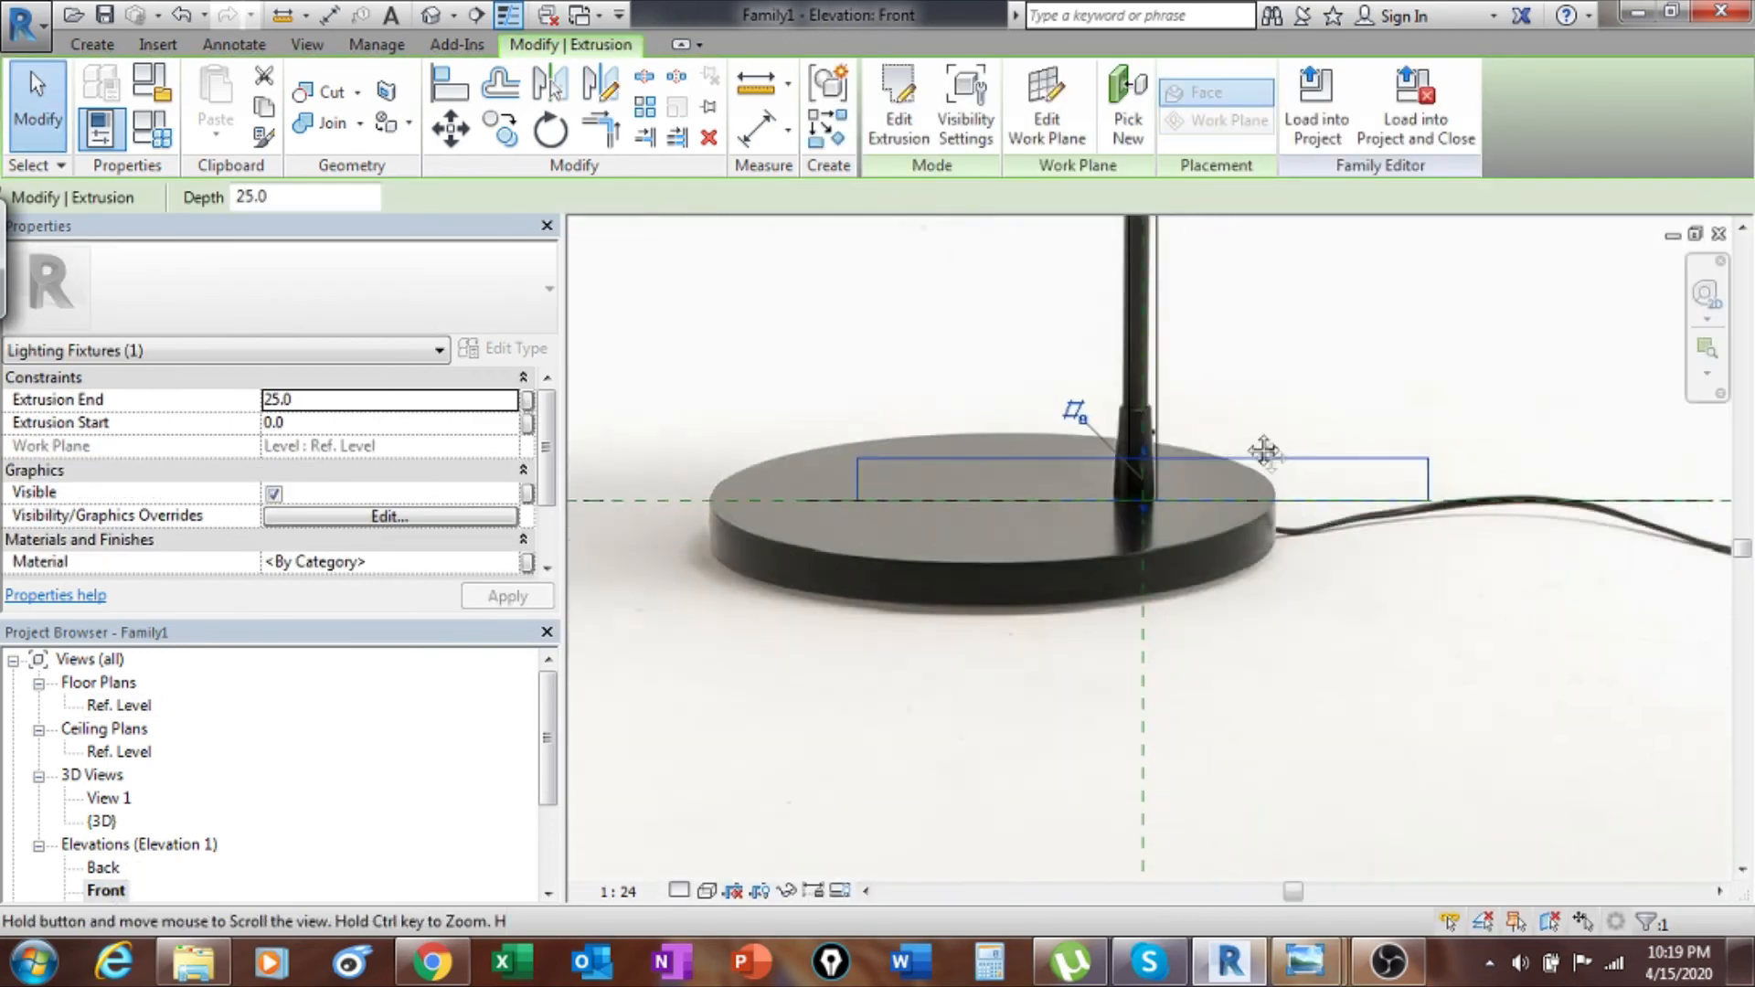
{"action": "scroll", "coordinate": [1219, 507], "scroll_direction": "up", "scroll_amount": 1}
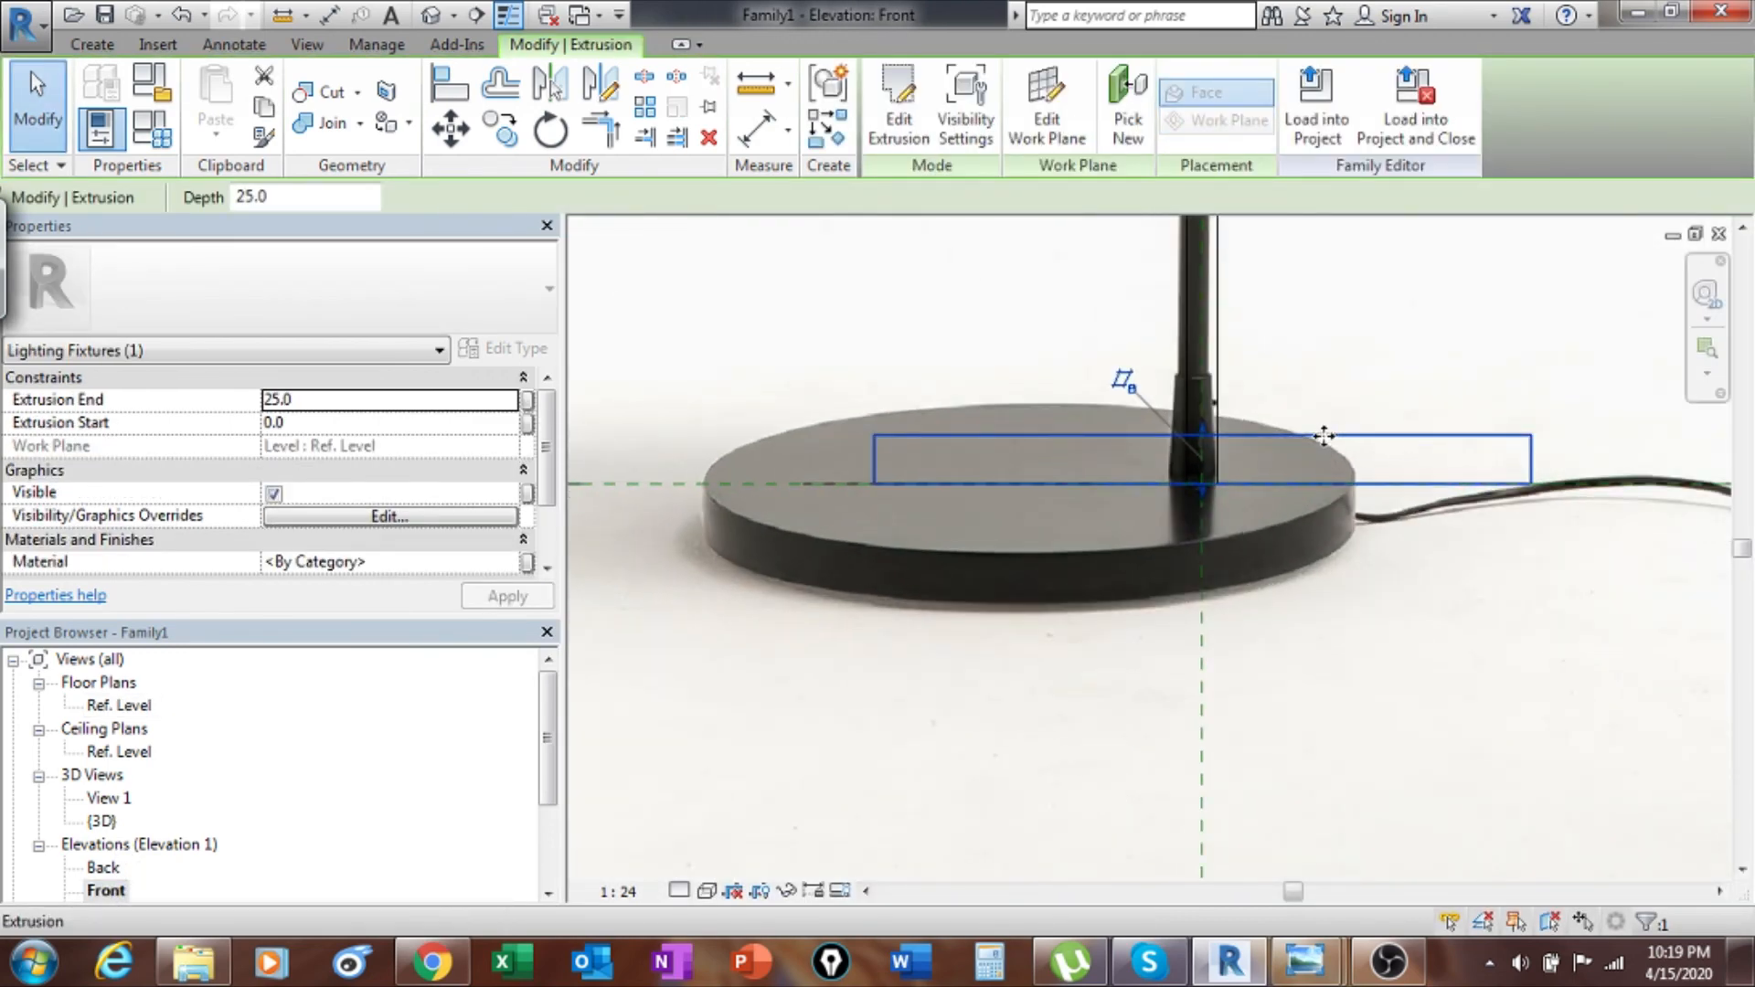
{"action": "key", "text": "Left"}
{"action": "key", "text": "Left"}
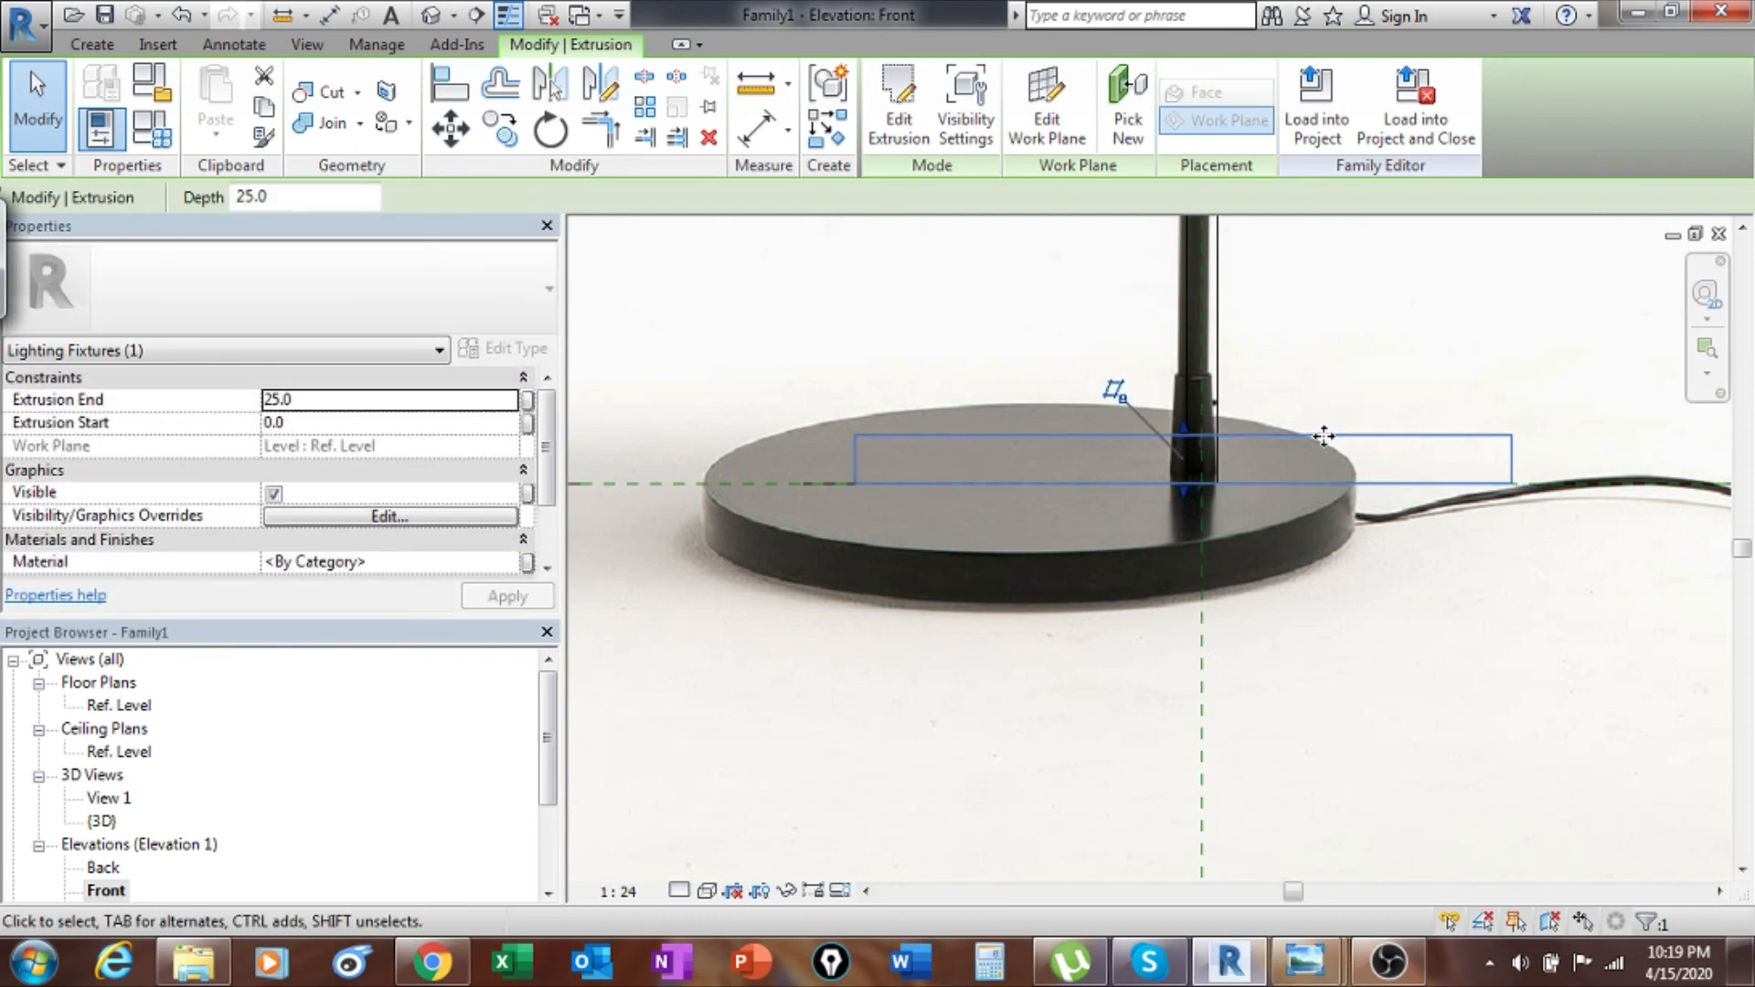
{"action": "key", "text": "Left"}
{"action": "key", "text": "Left"}
{"action": "key", "text": "Left"}
{"action": "key", "text": "Left"}
{"action": "key", "text": "Left"}
{"action": "key", "text": "Left"}
{"action": "key", "text": "Left"}
{"action": "key", "text": "Left"}
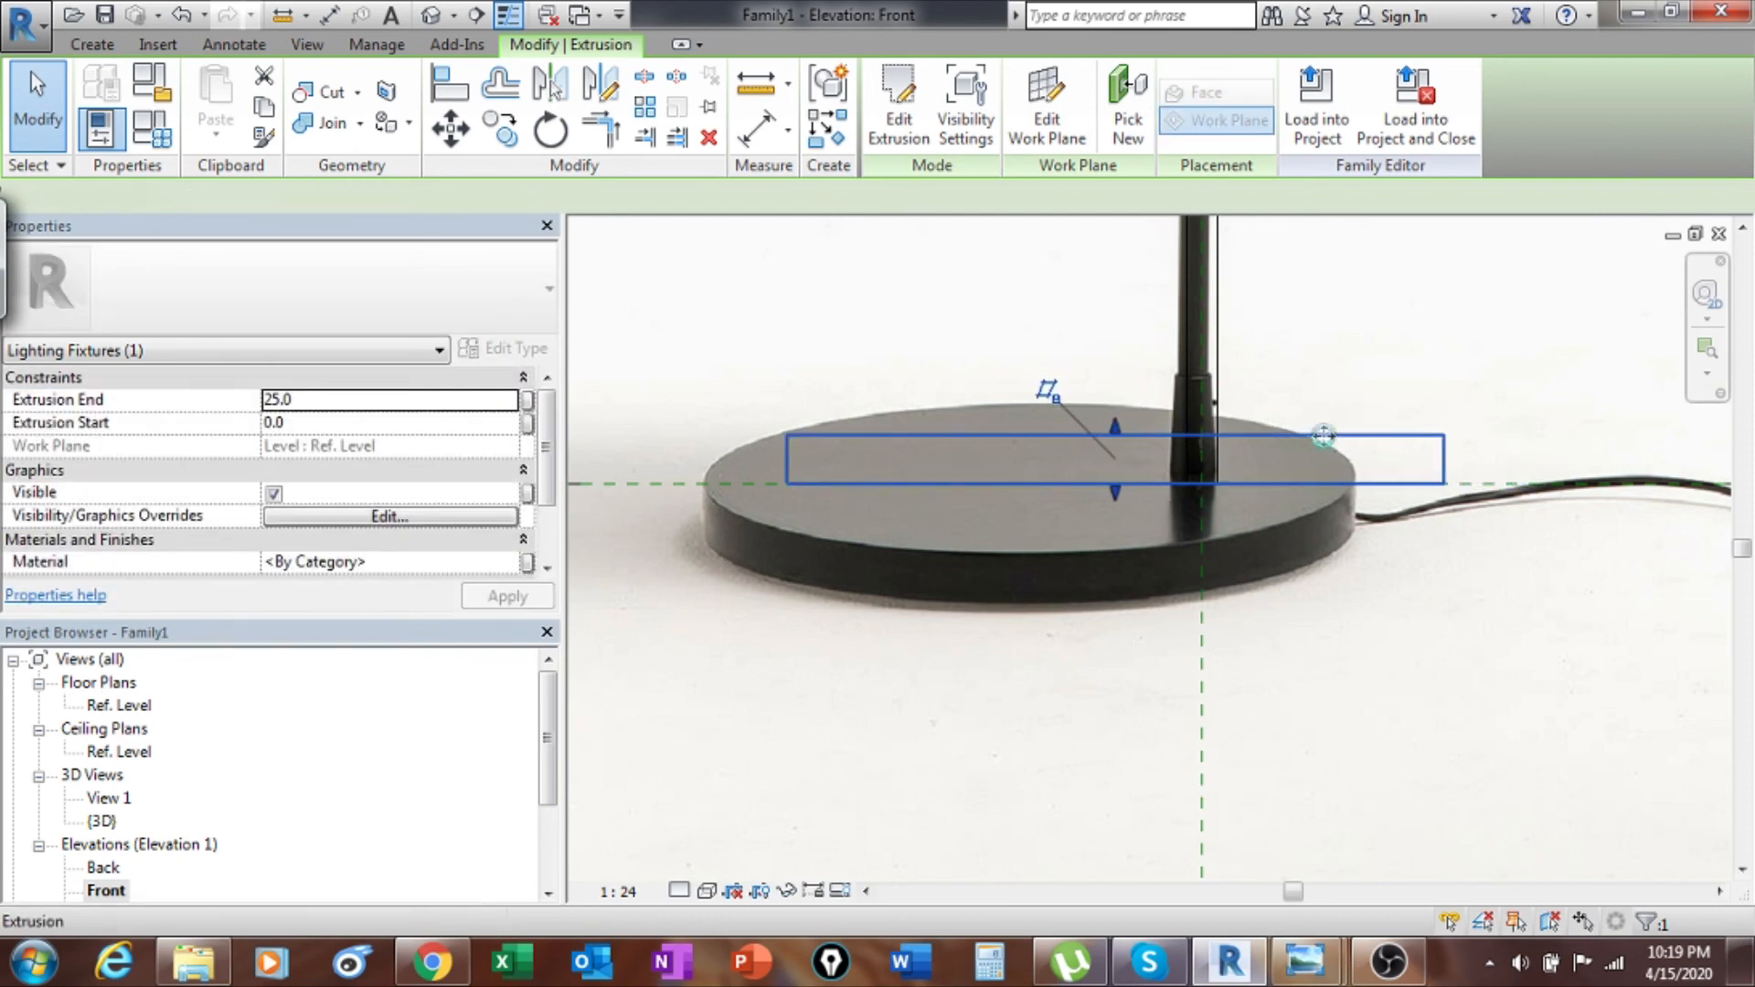
{"action": "key", "text": "Left"}
{"action": "key", "text": "Left"}
{"action": "key", "text": "Left"}
{"action": "key", "text": "Left"}
{"action": "key", "text": "Left"}
{"action": "key", "text": "Left"}
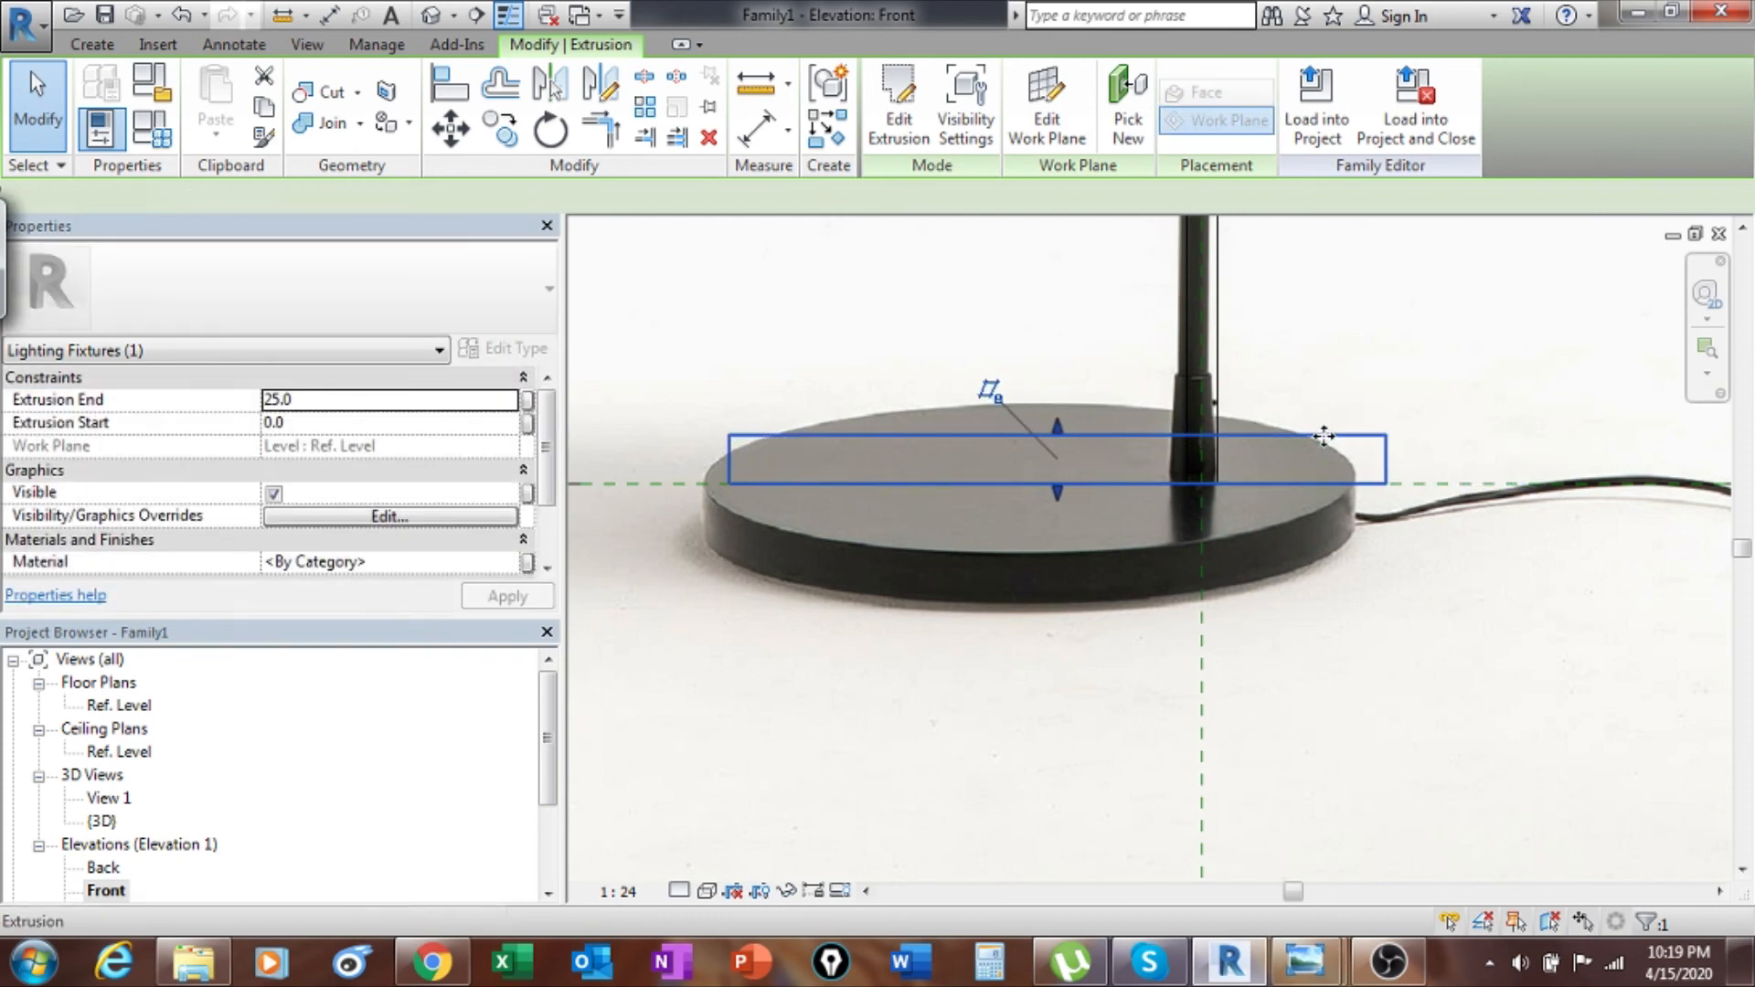
{"action": "key", "text": "Left"}
{"action": "key", "text": "Left"}
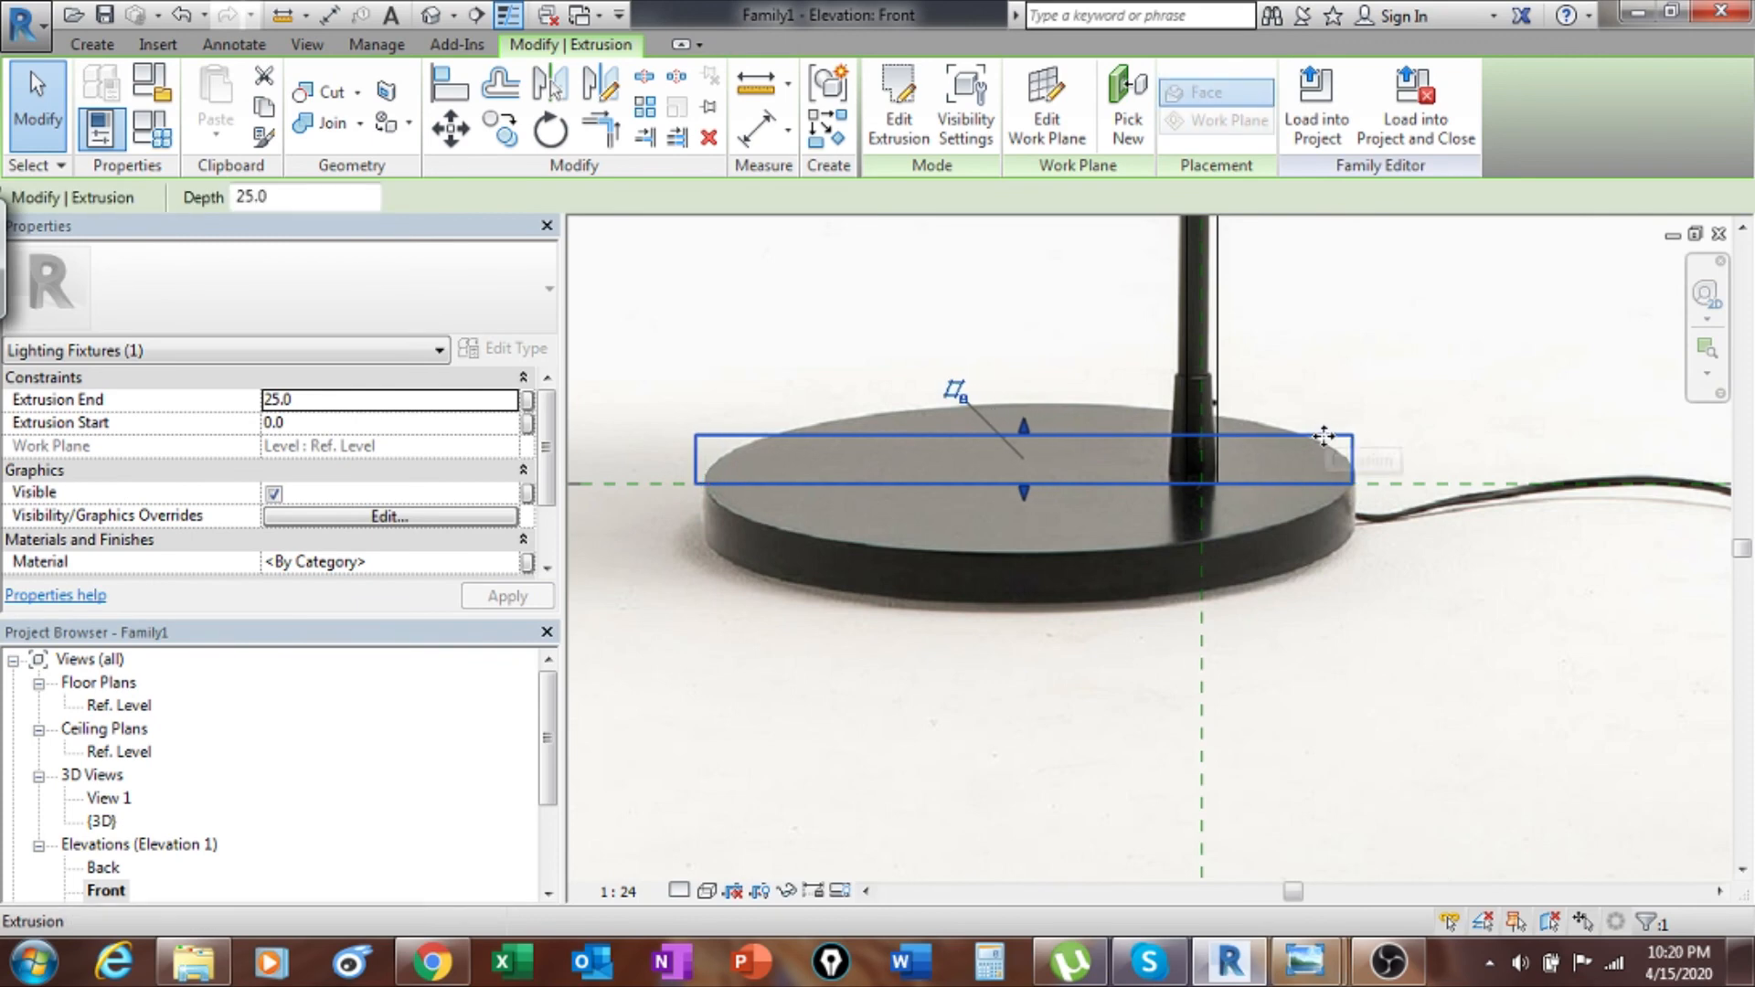
Inspect where the pole meets the base in the Shaded visual style, and return the view to Wireframe.
{"action": "left_click", "coordinate": [1371, 408]}
{"action": "scroll", "coordinate": [1253, 402], "scroll_direction": "up", "scroll_amount": 2}
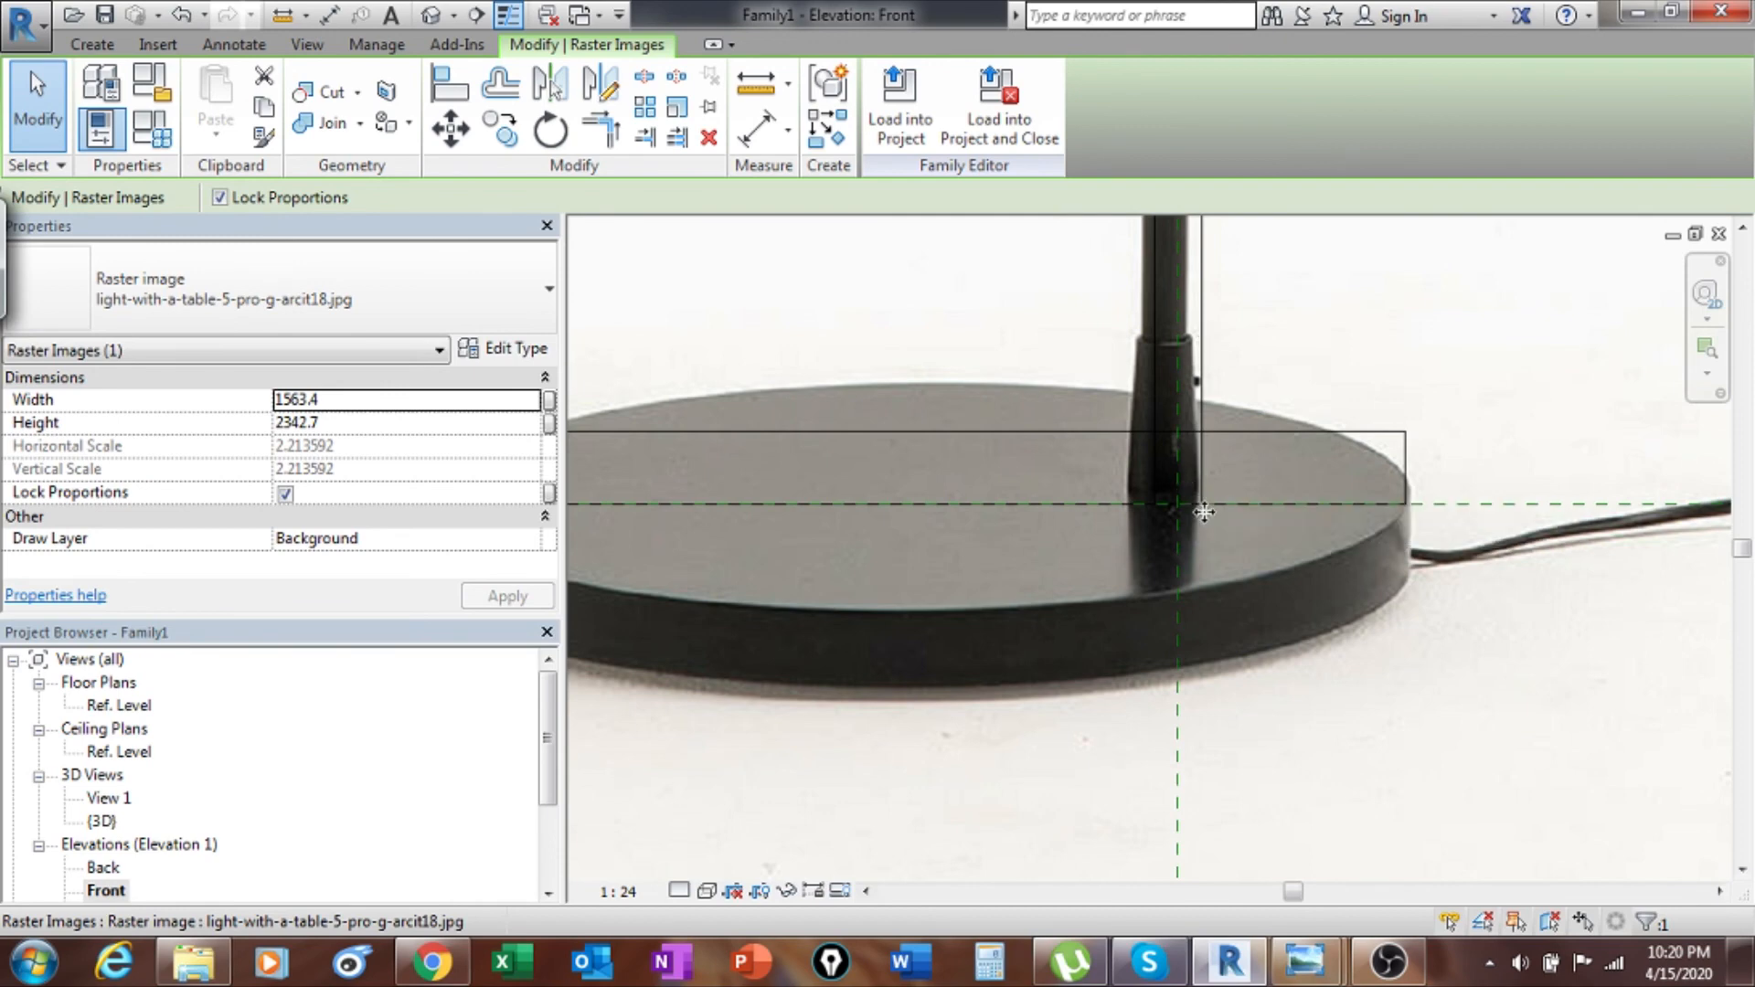
{"action": "scroll", "coordinate": [1200, 429], "scroll_direction": "up", "scroll_amount": 3}
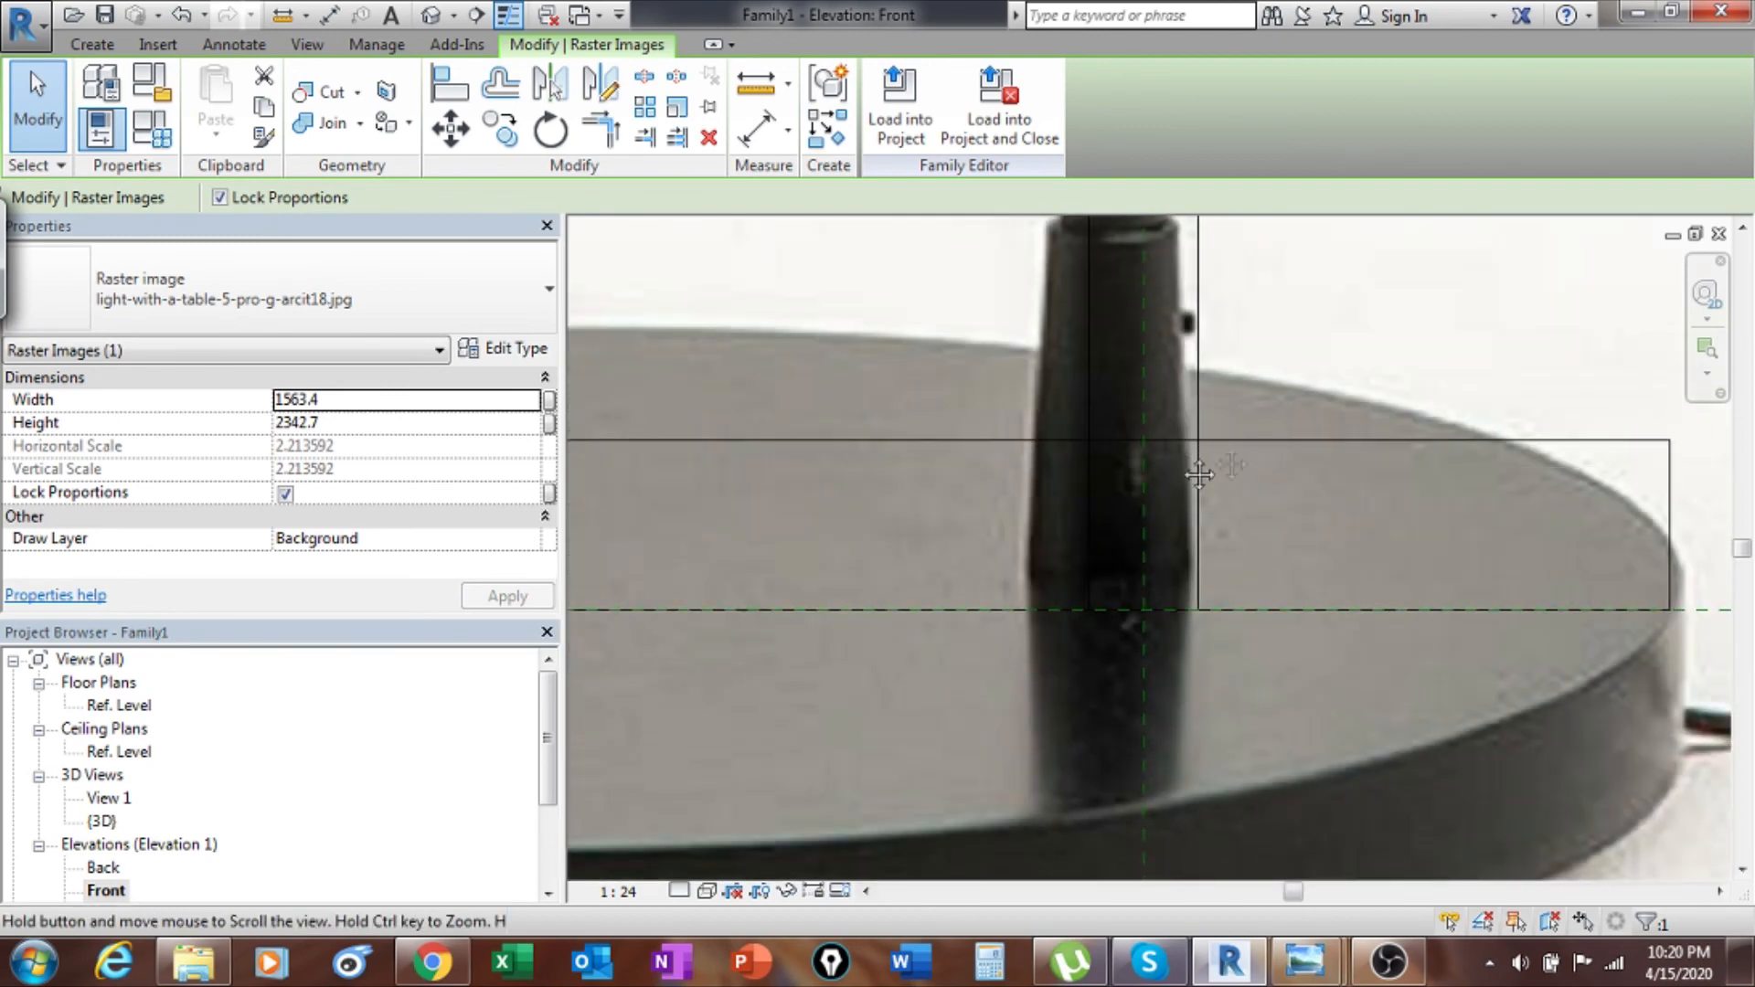
{"action": "key", "text": "Escape"}
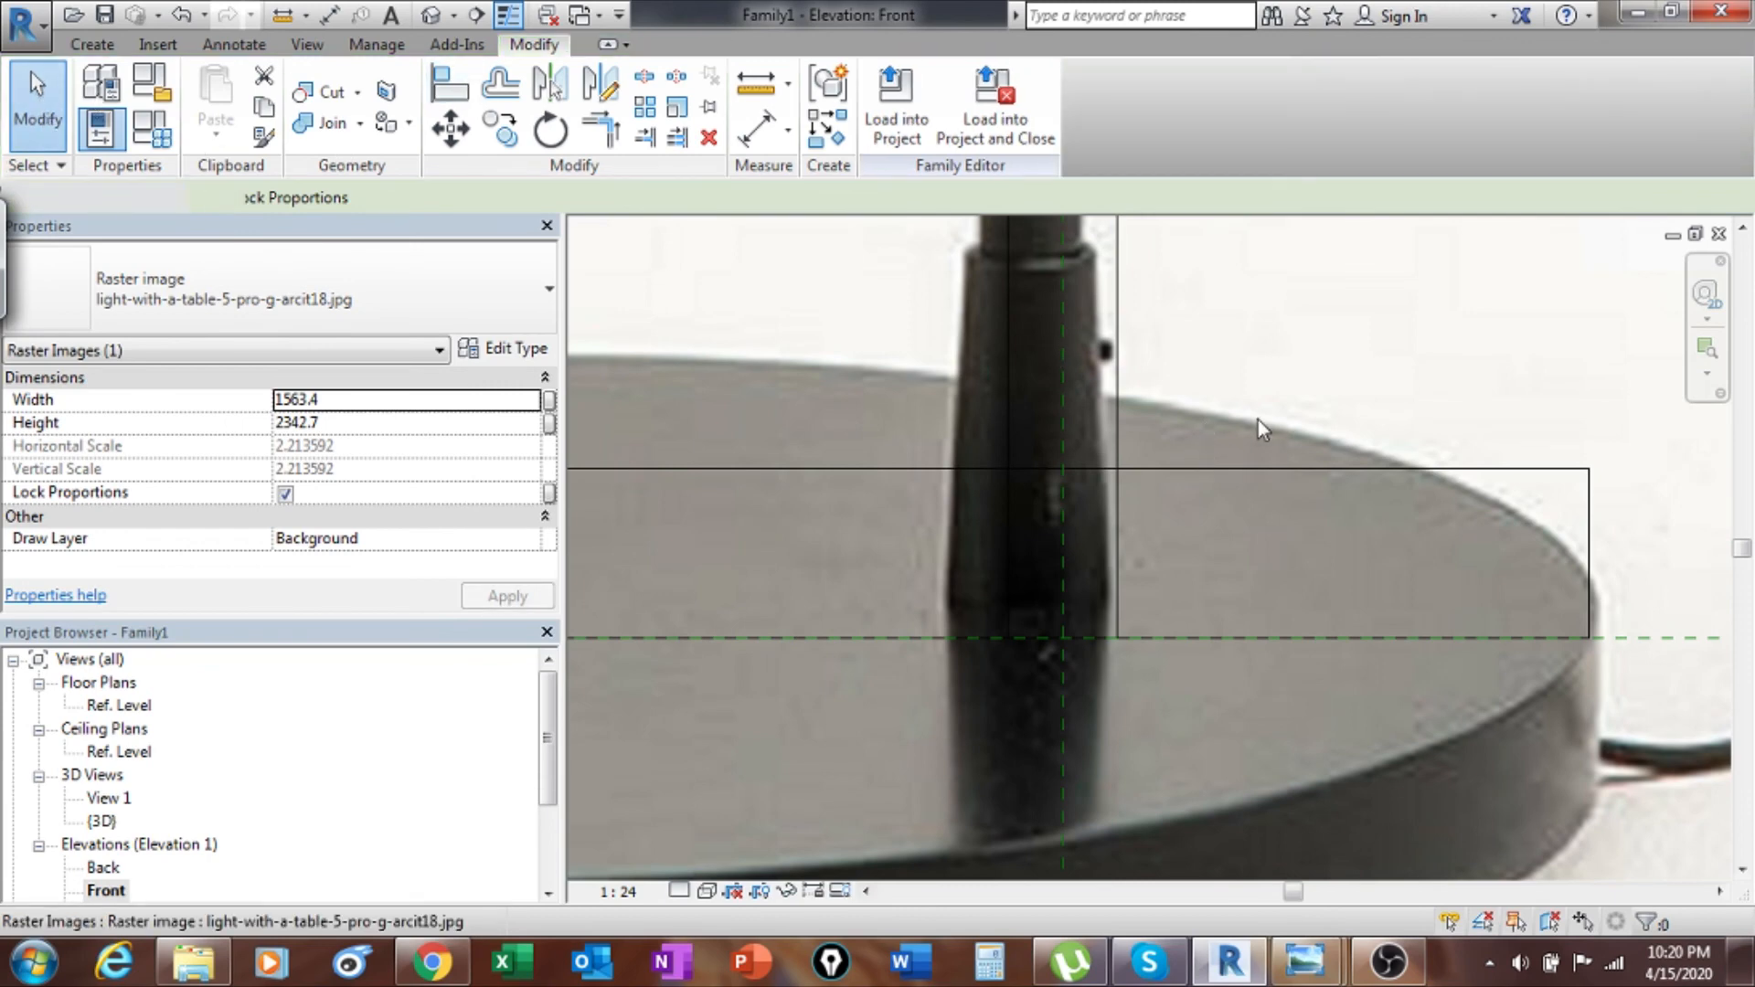
{"action": "left_click", "coordinate": [706, 892]}
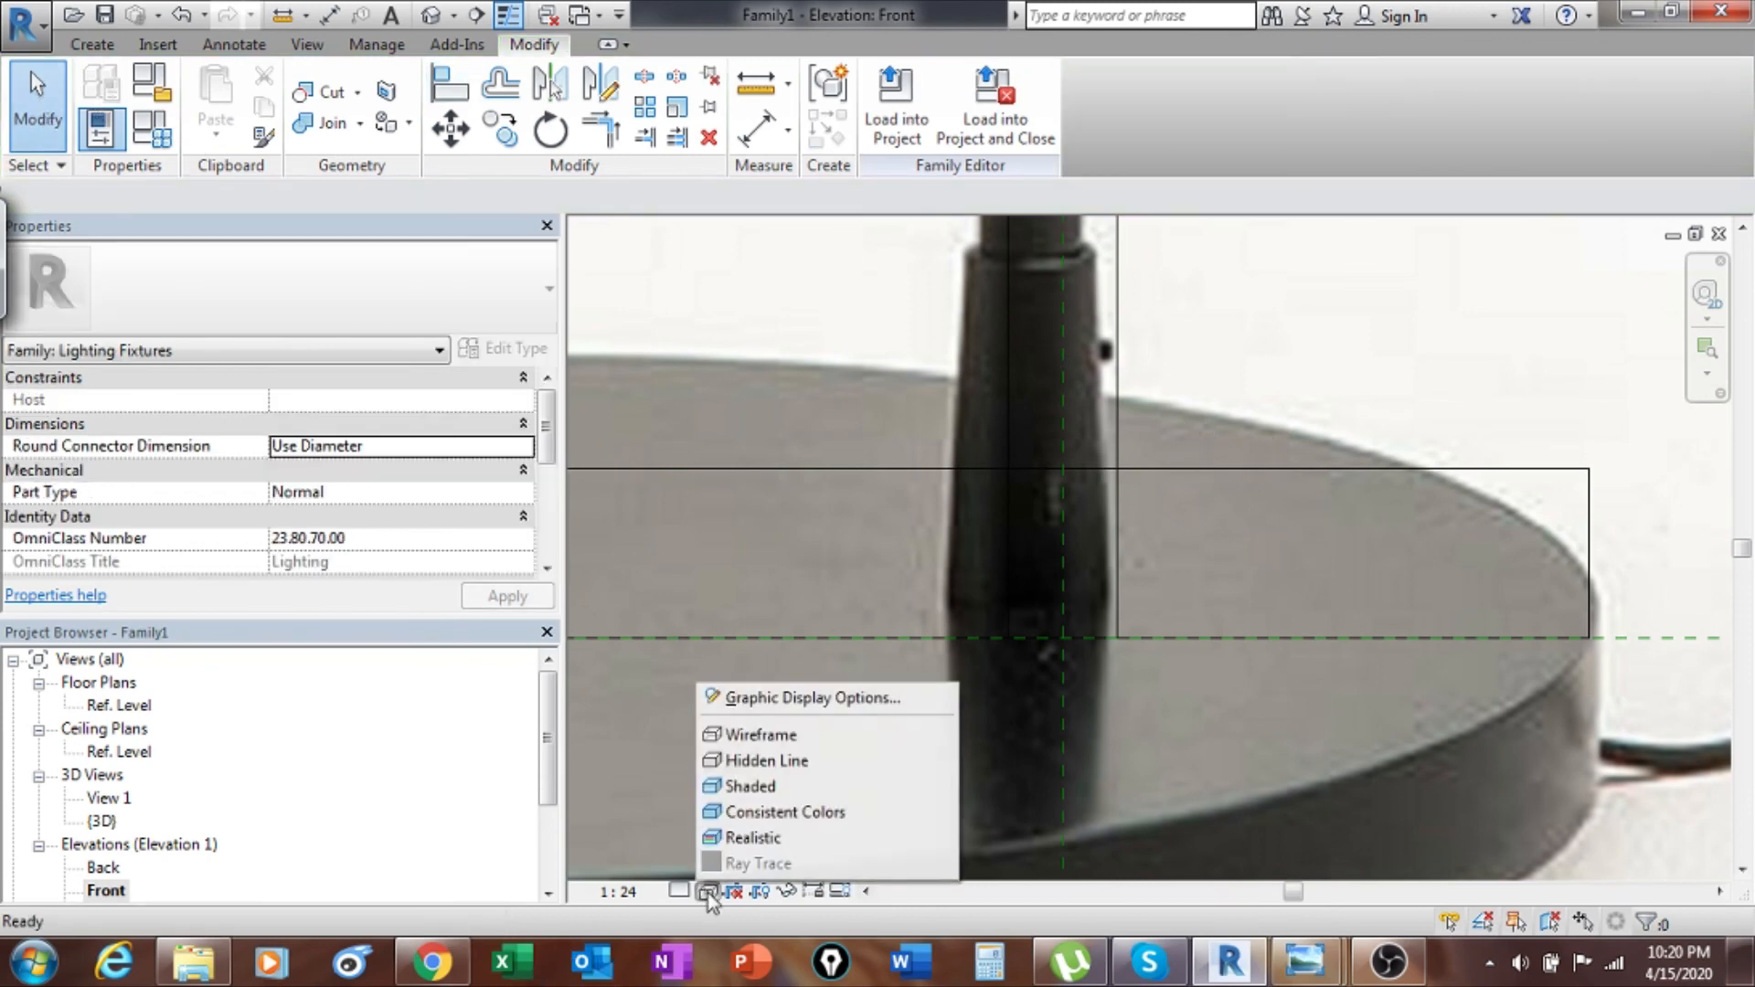
{"action": "left_click", "coordinate": [751, 786]}
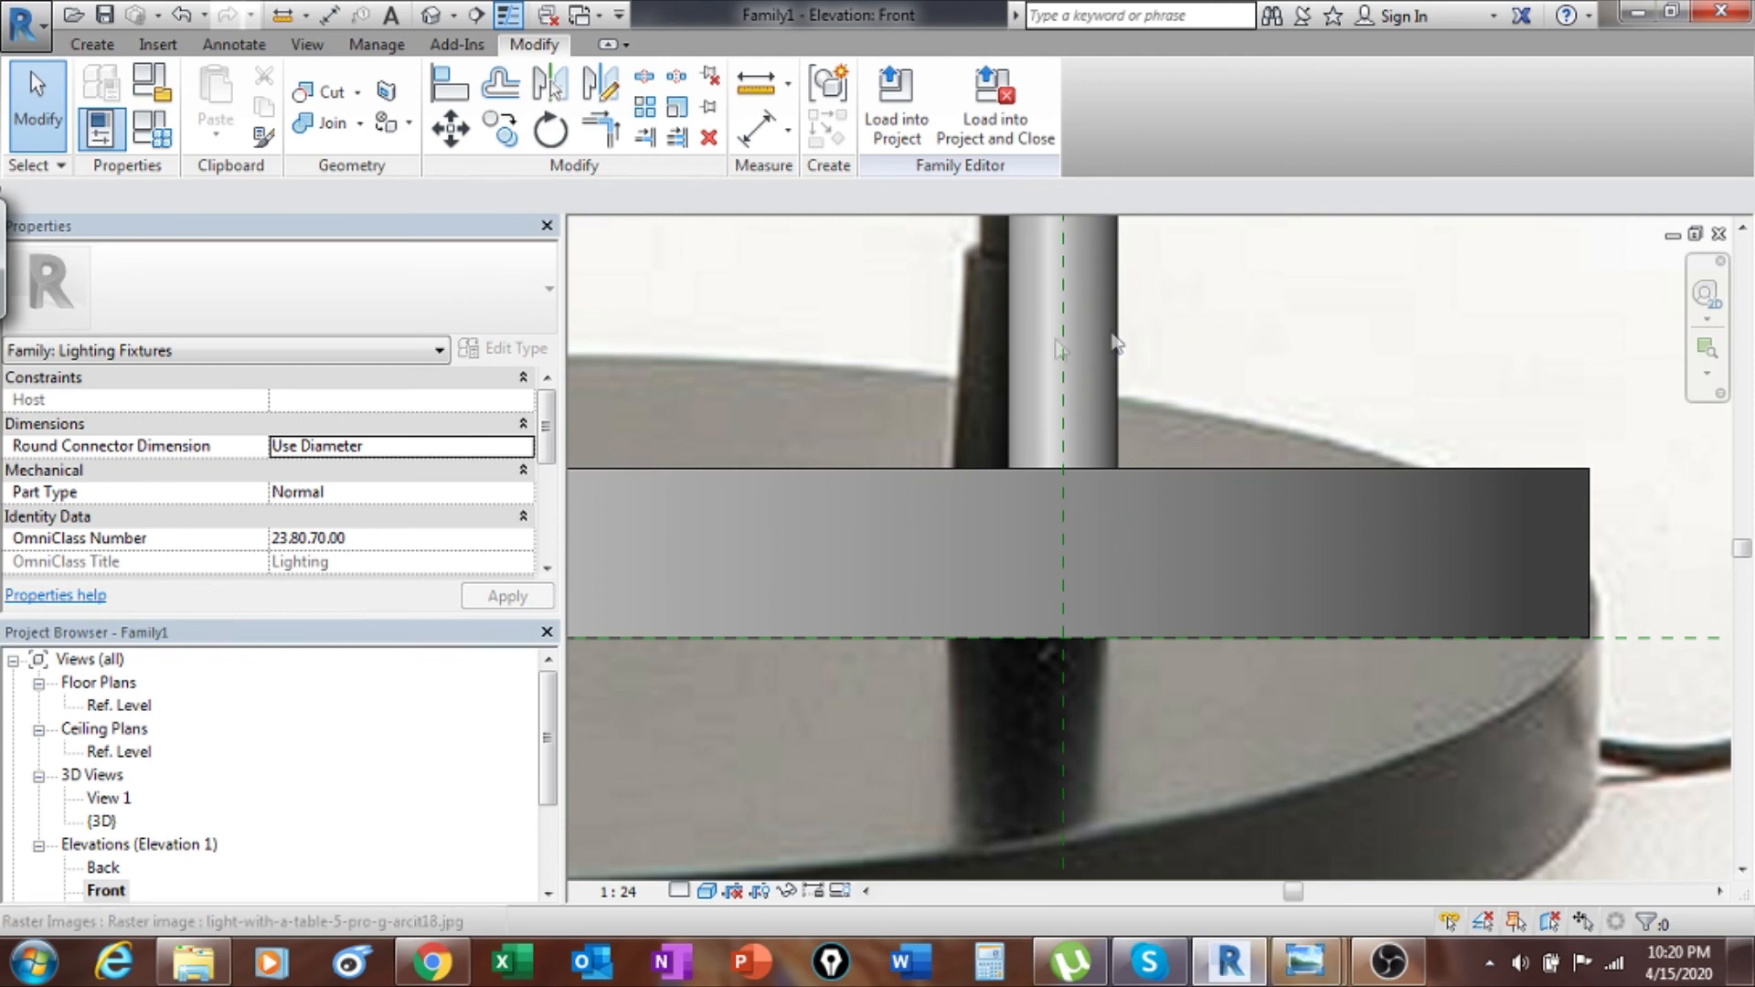
{"action": "left_click", "coordinate": [706, 892]}
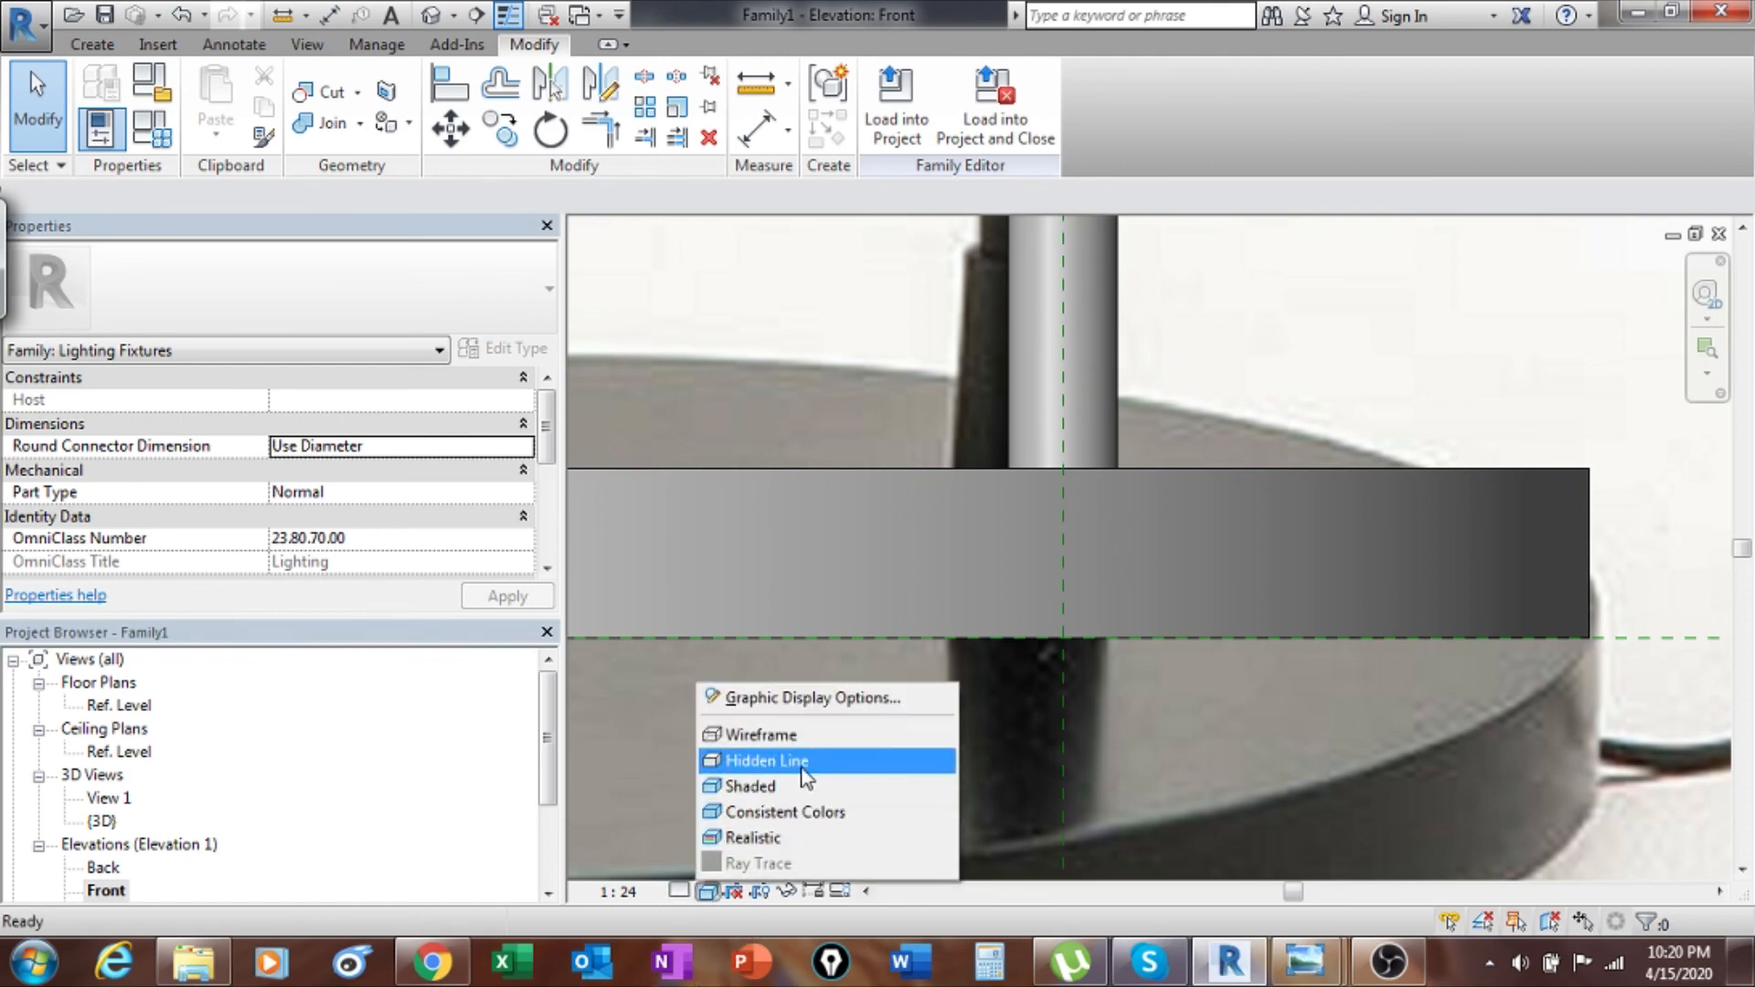
{"action": "left_click", "coordinate": [809, 735]}
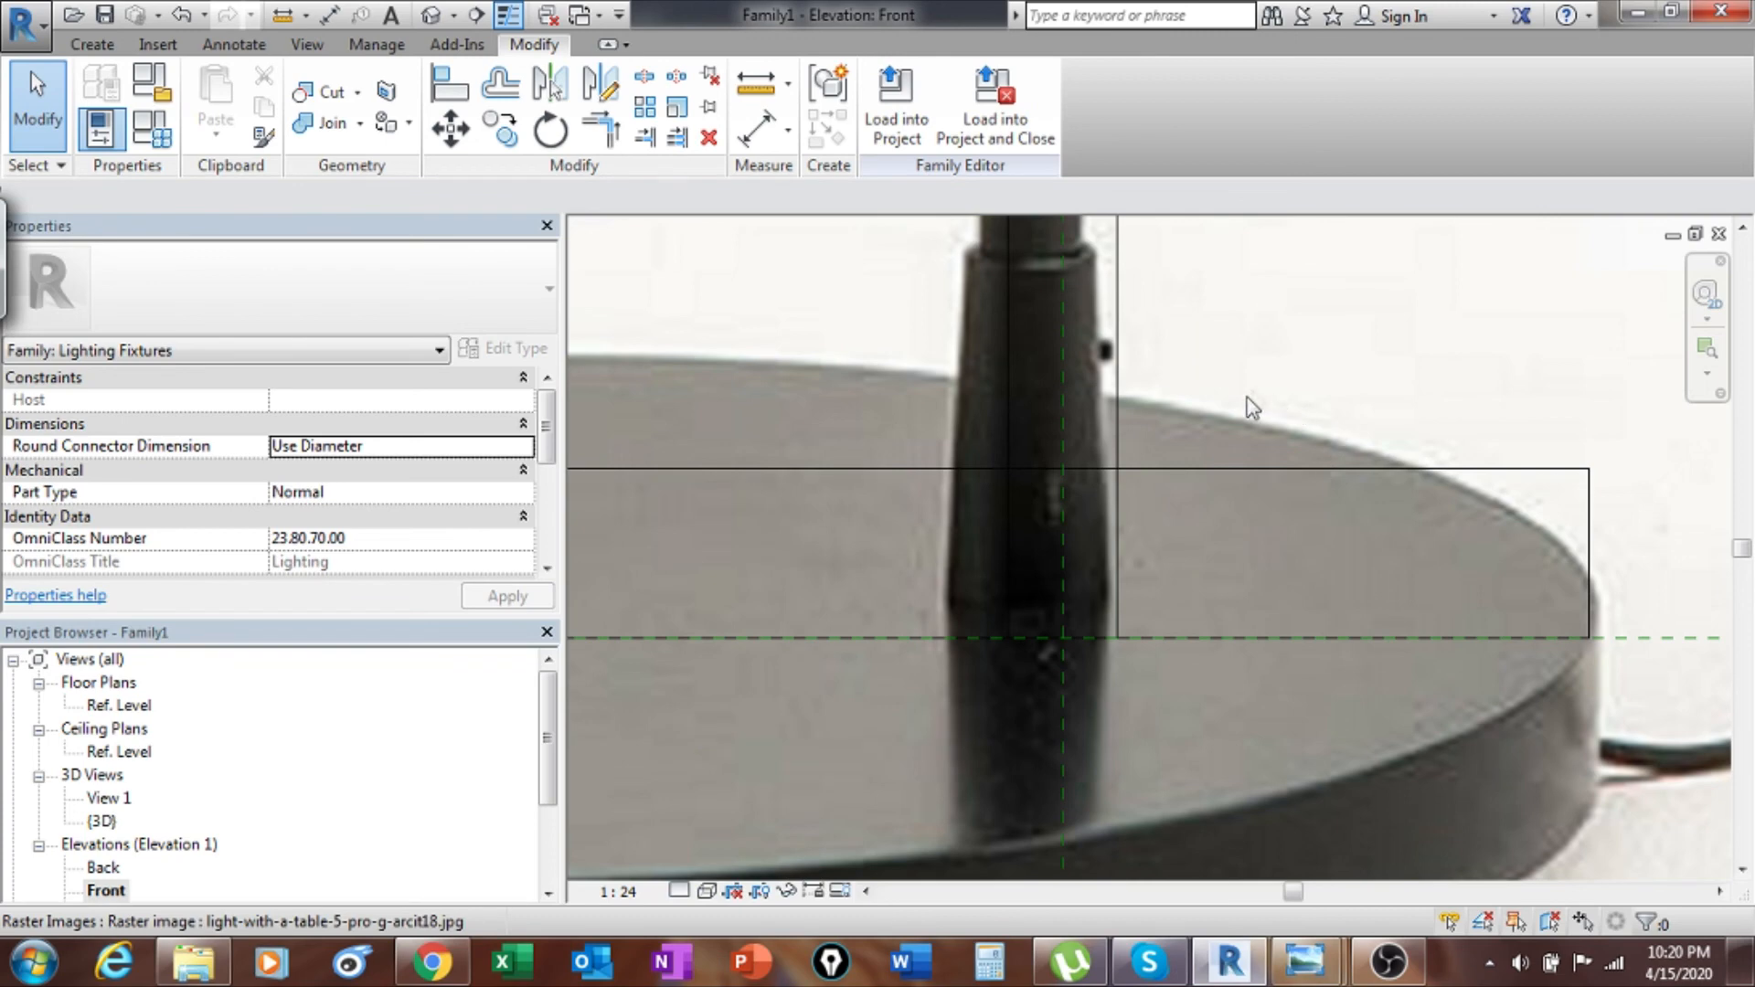
Edit the pole sweep's path so its lower end stops at the base's top face, and finish the sweep.
{"action": "left_click", "coordinate": [1123, 339]}
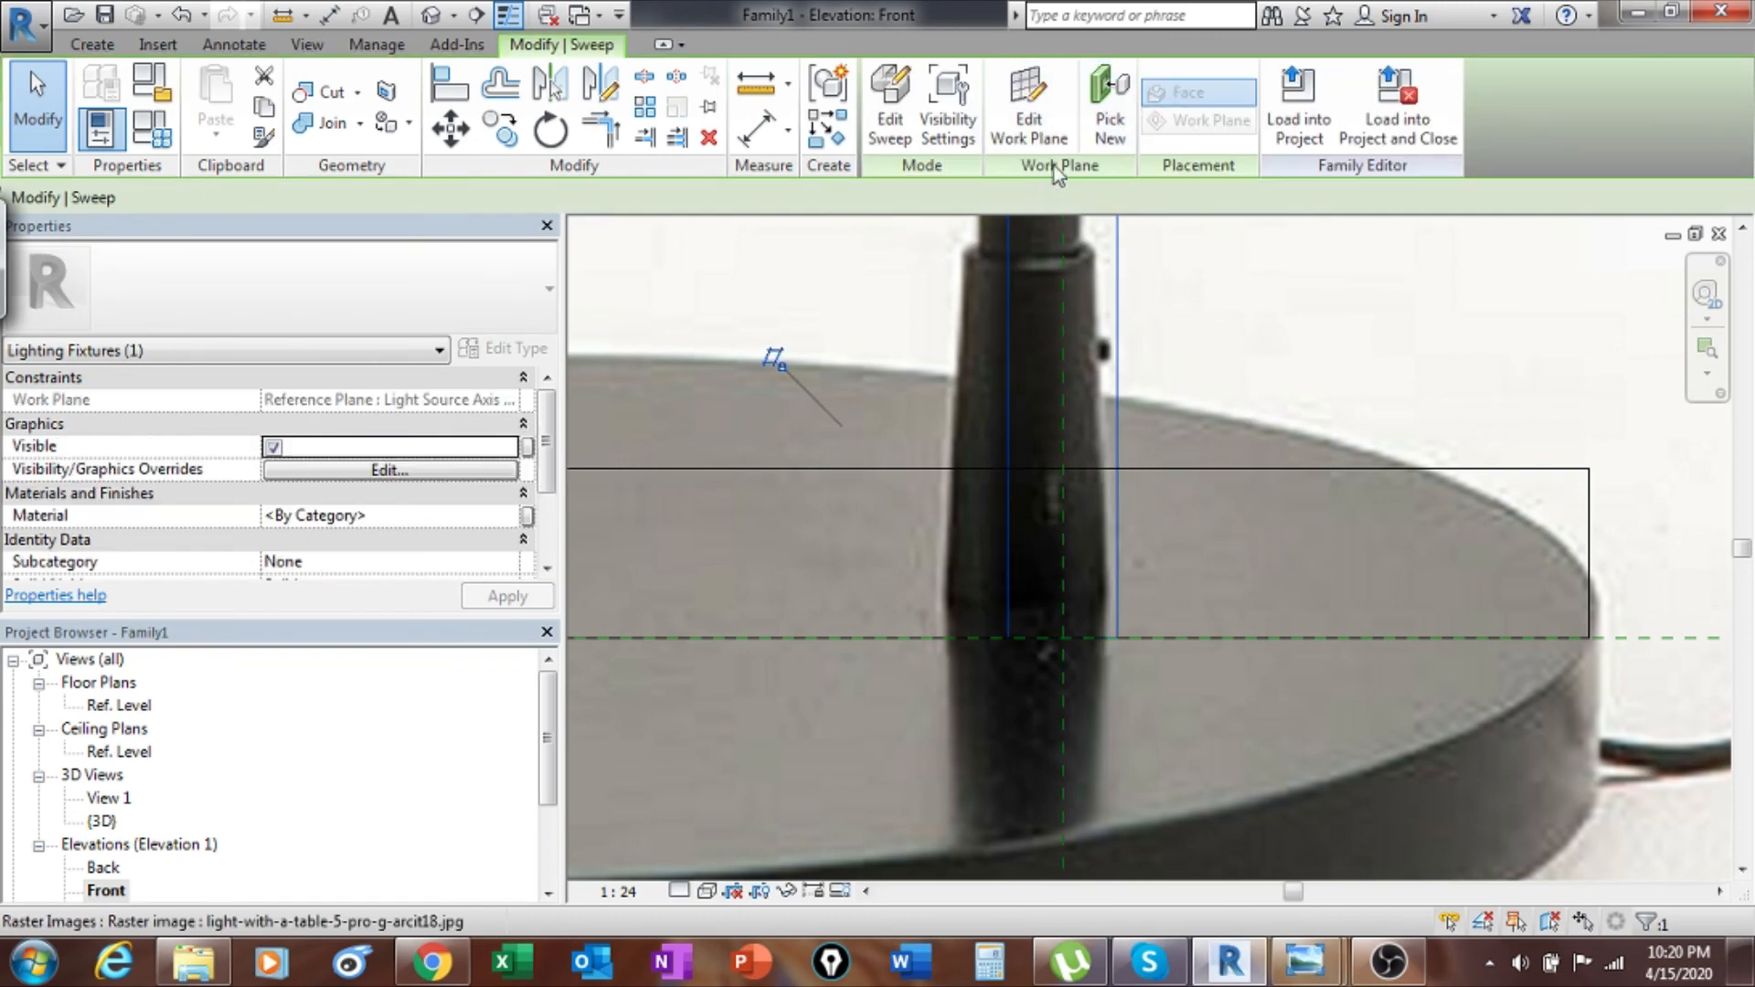
{"action": "left_click", "coordinate": [890, 106]}
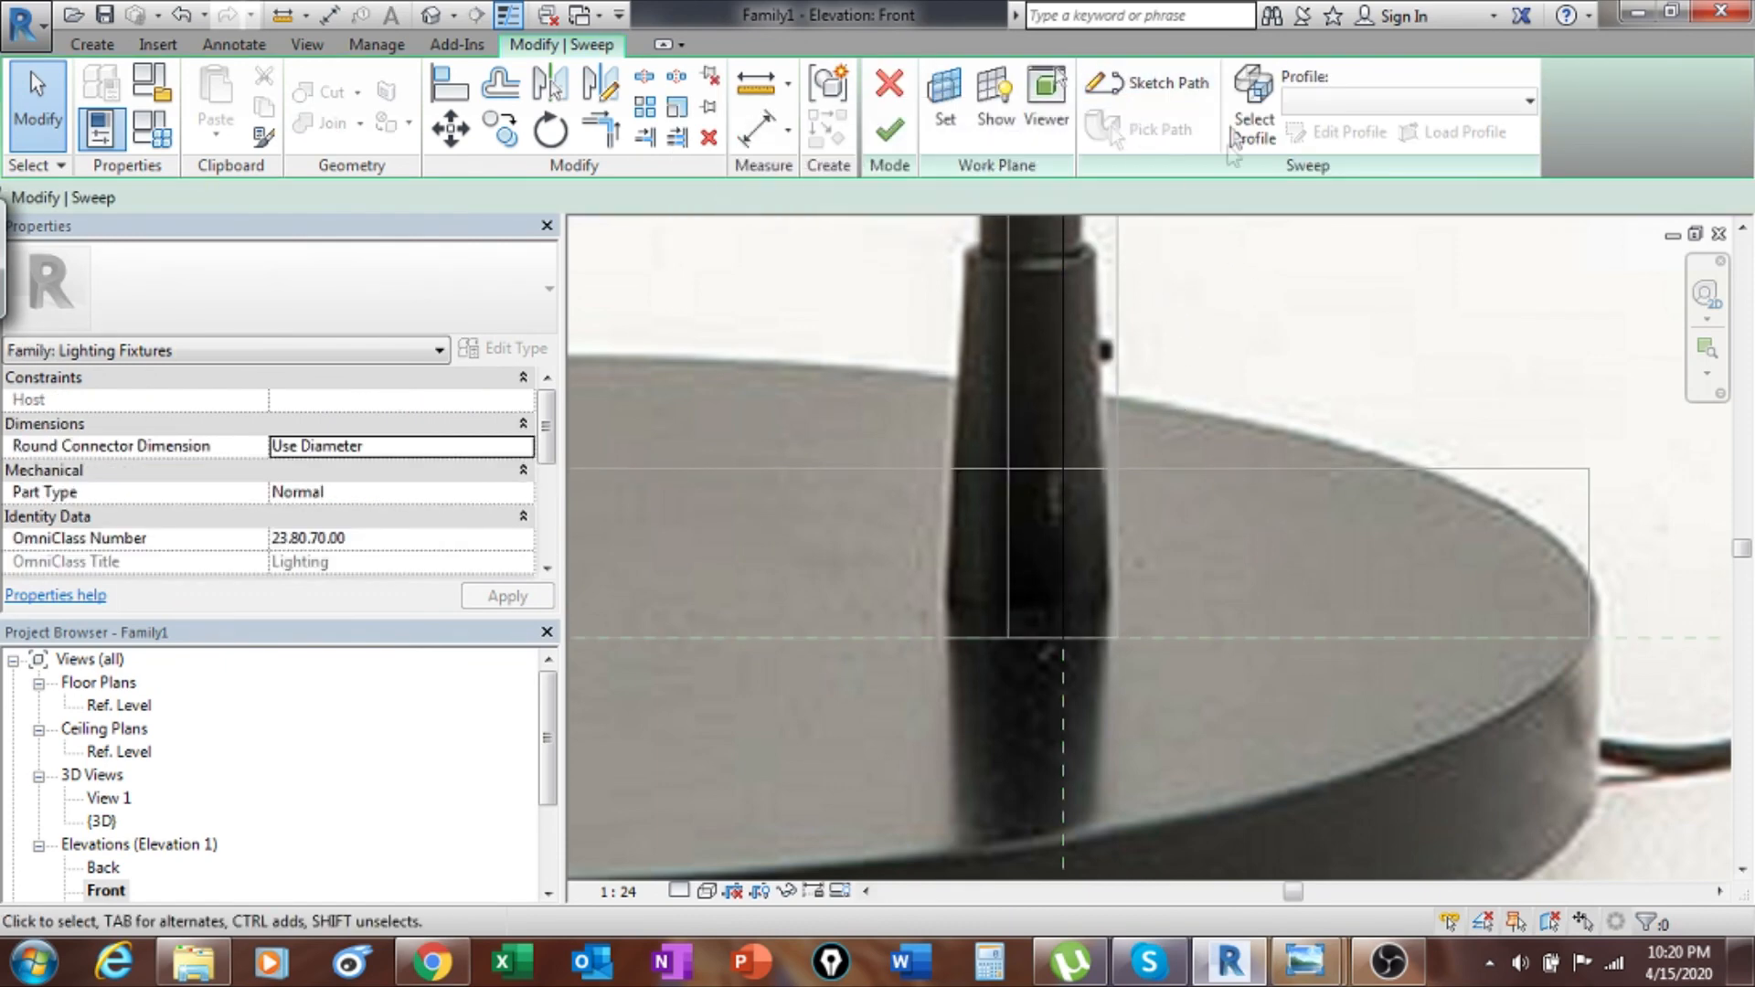
{"action": "left_click", "coordinate": [1179, 89]}
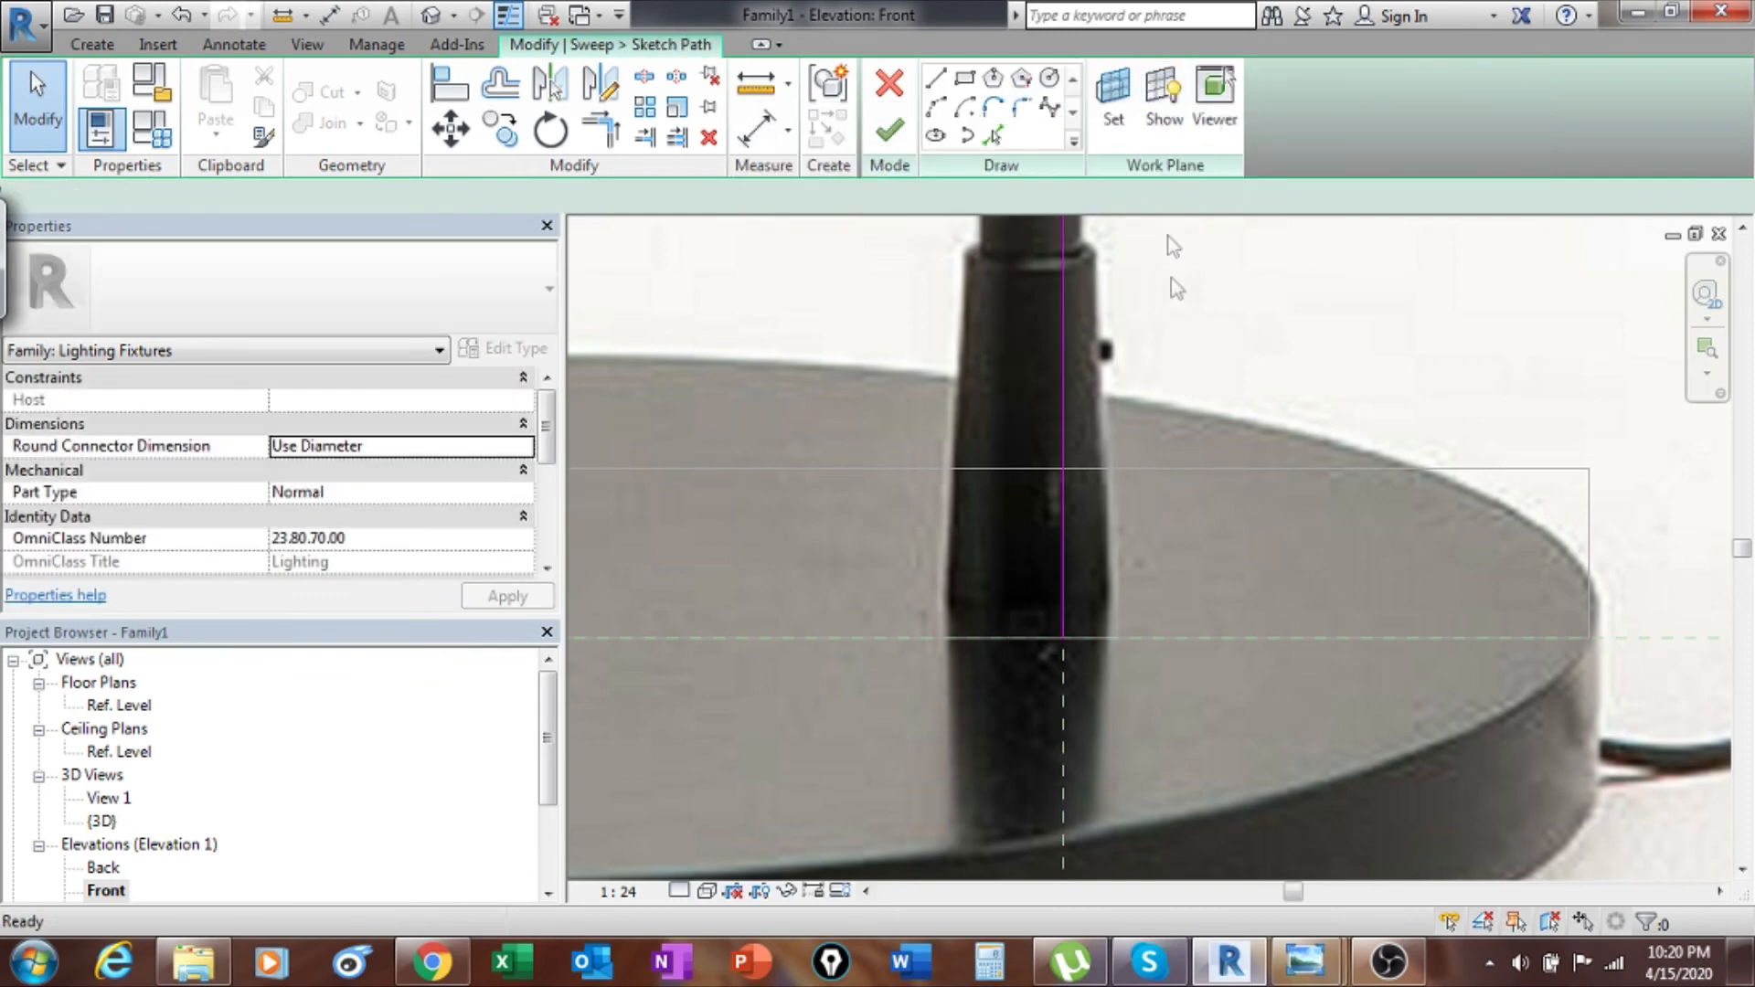
{"action": "left_click", "coordinate": [1064, 591]}
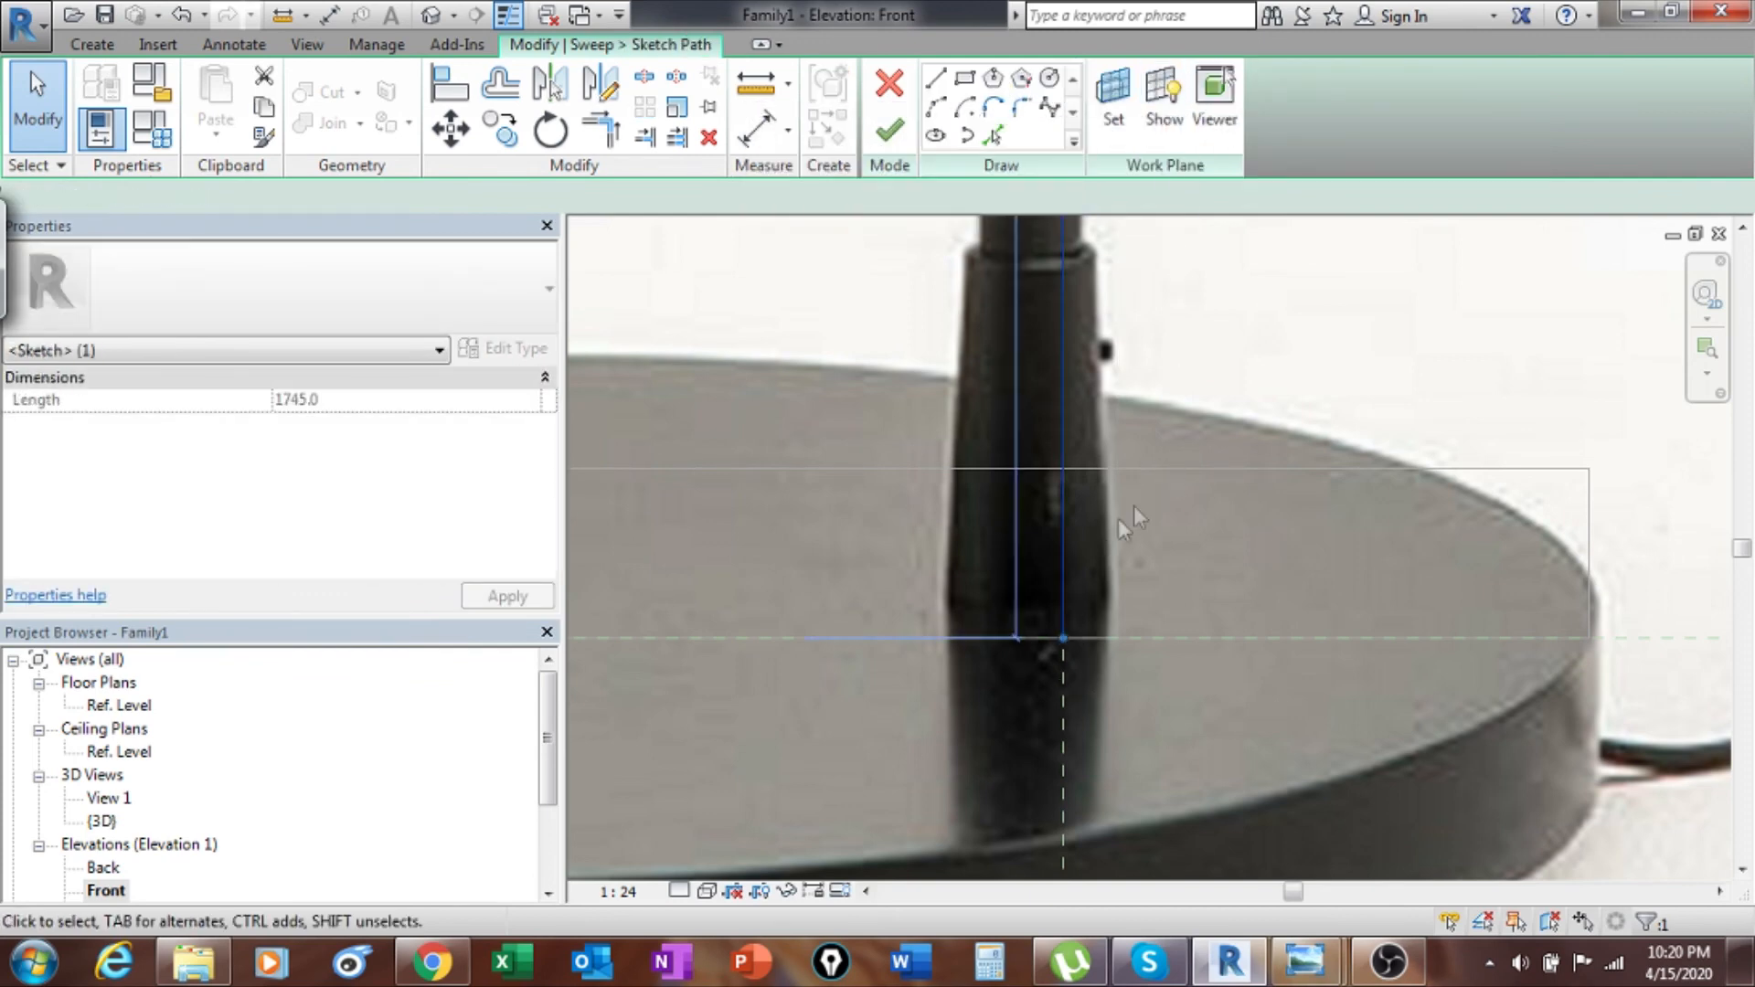
{"action": "left_click_drag", "start_coordinate": [1061, 639], "coordinate": [1062, 468]}
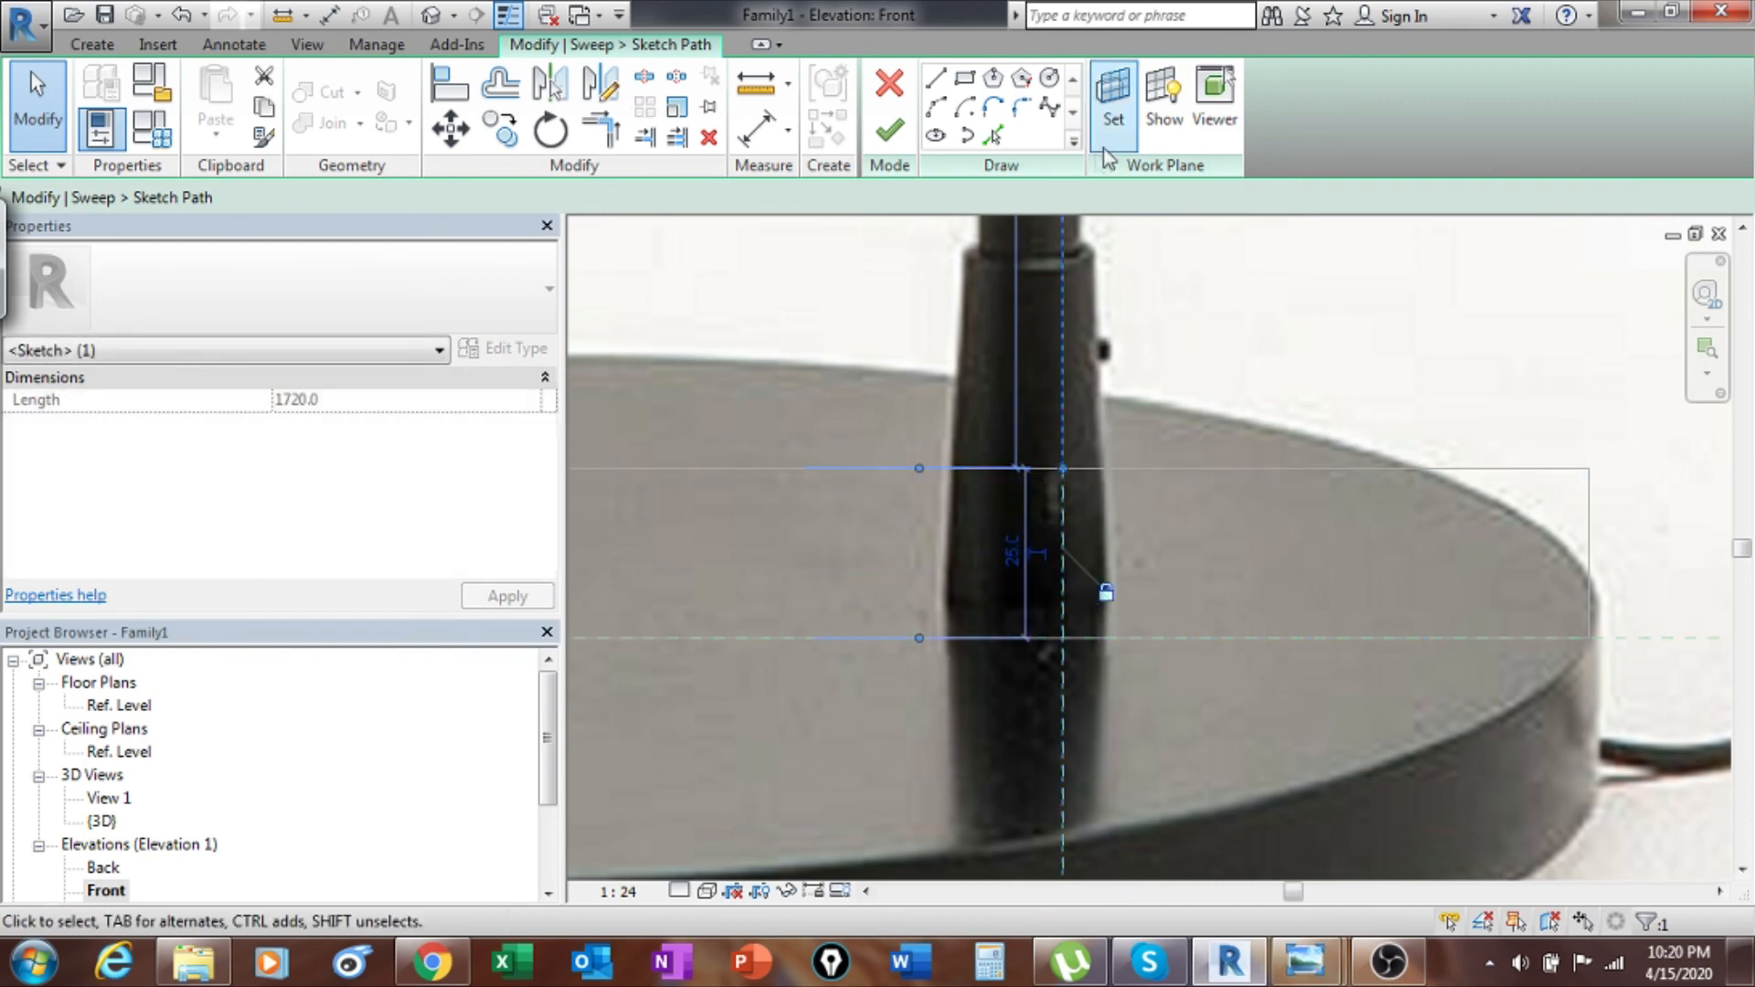
{"action": "left_click", "coordinate": [888, 131]}
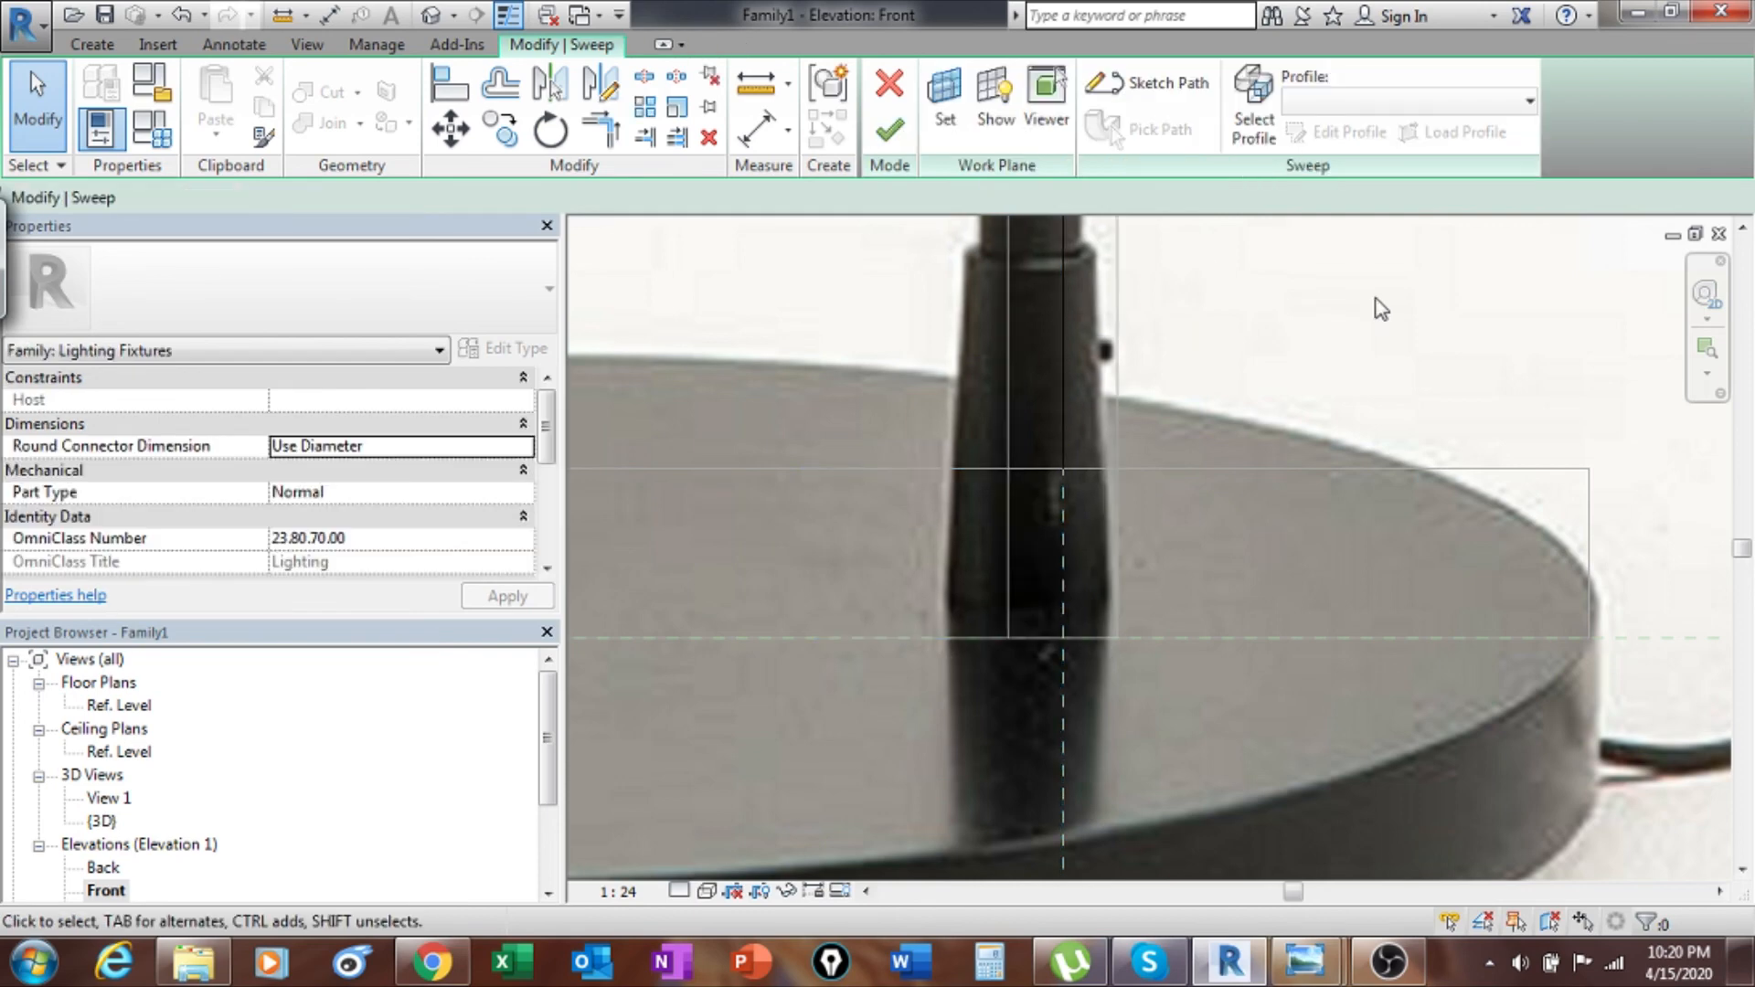
{"action": "left_click", "coordinate": [889, 130]}
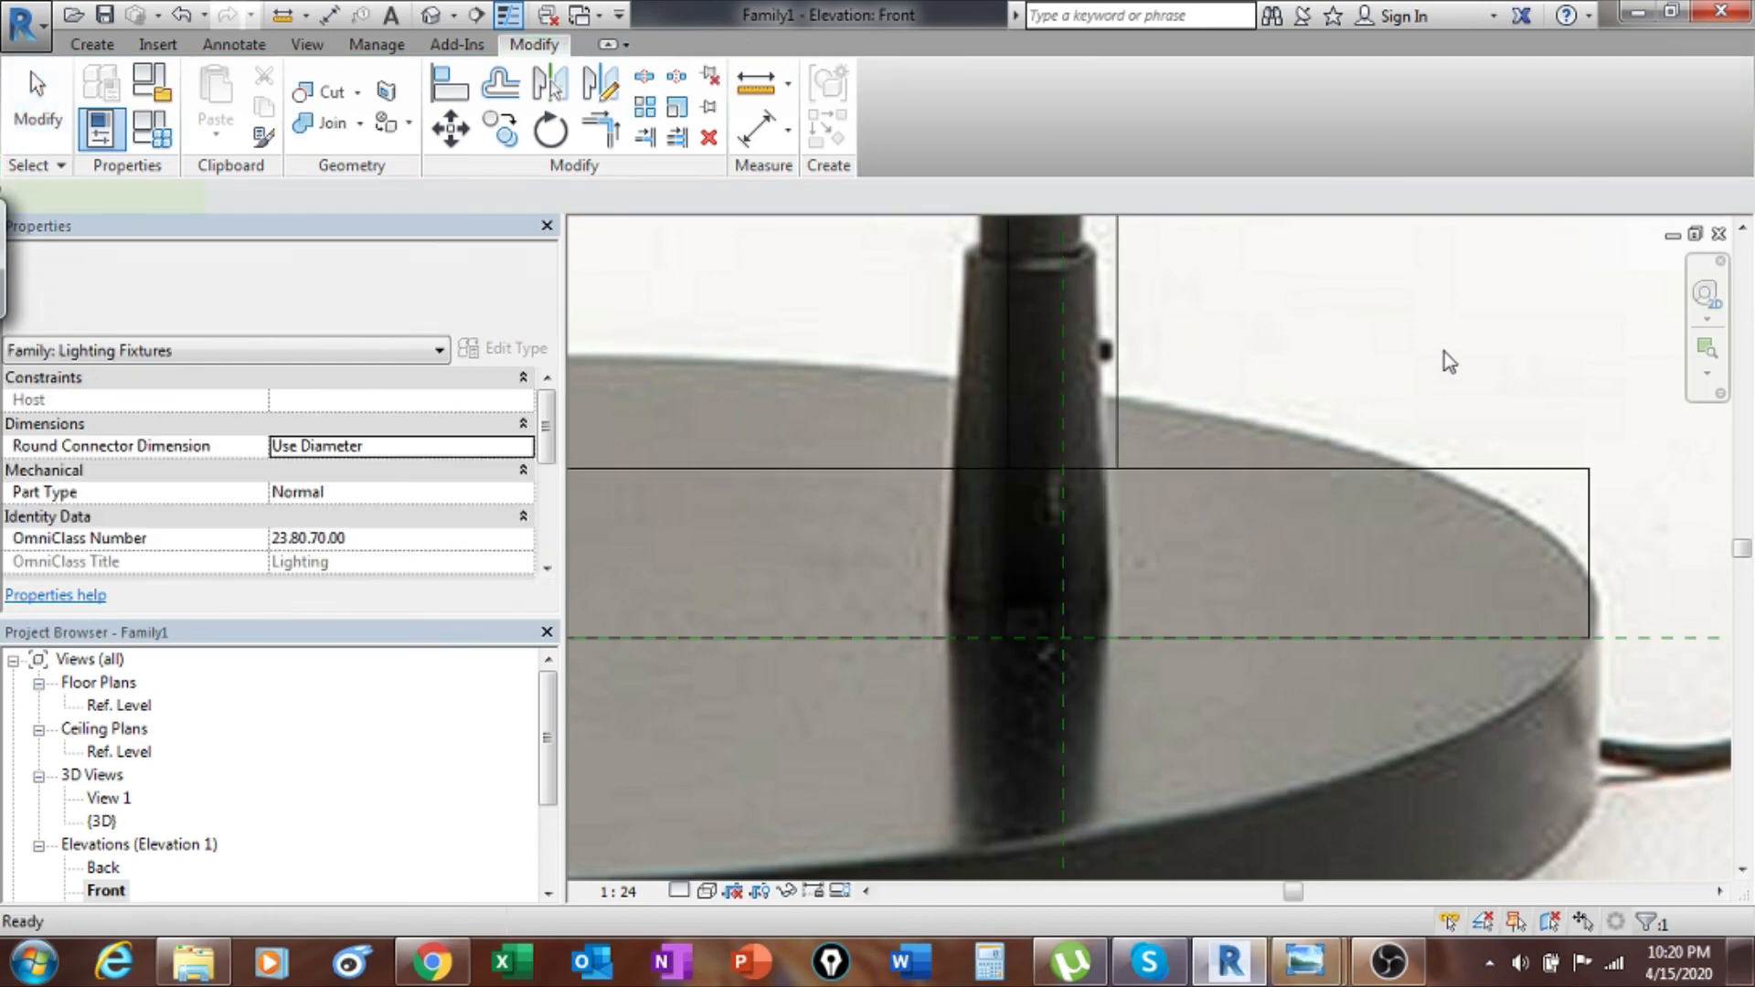
Examine the photographed side table, its connecting crossbar and the lower end of its leg.
{"action": "left_click", "coordinate": [1090, 338]}
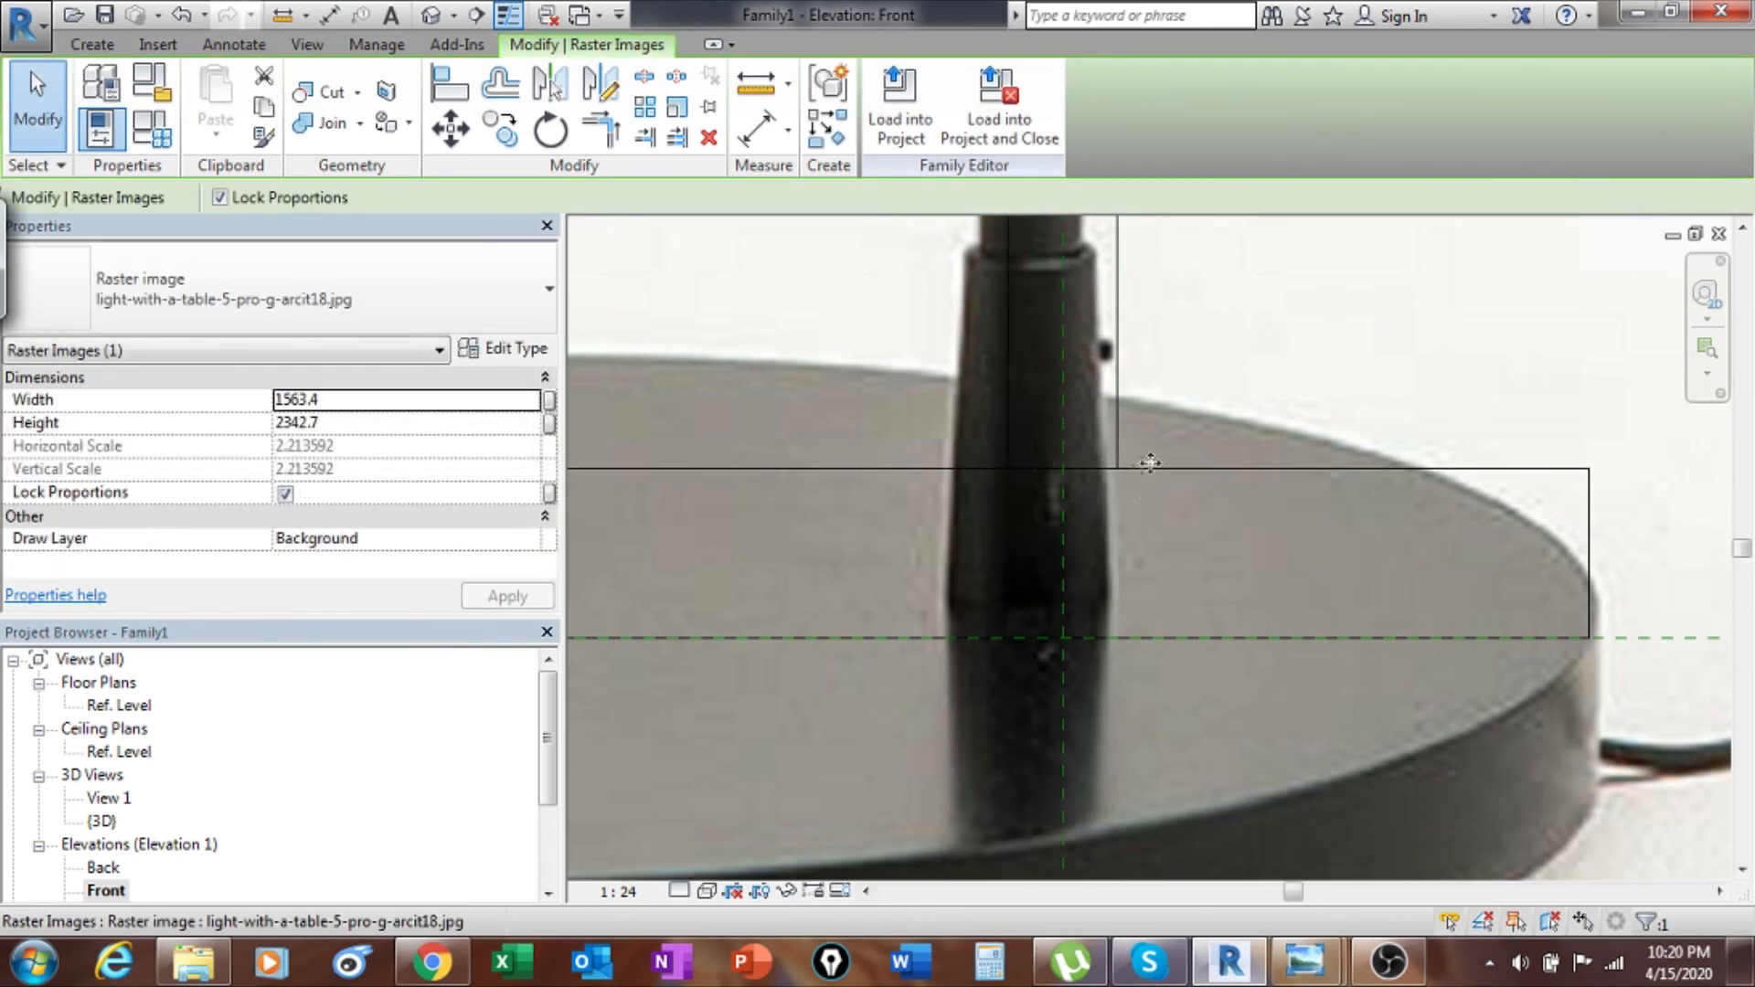
{"action": "scroll", "coordinate": [1149, 463], "scroll_direction": "down", "scroll_amount": 6}
{"action": "scroll", "coordinate": [1084, 824], "scroll_direction": "up", "scroll_amount": 3}
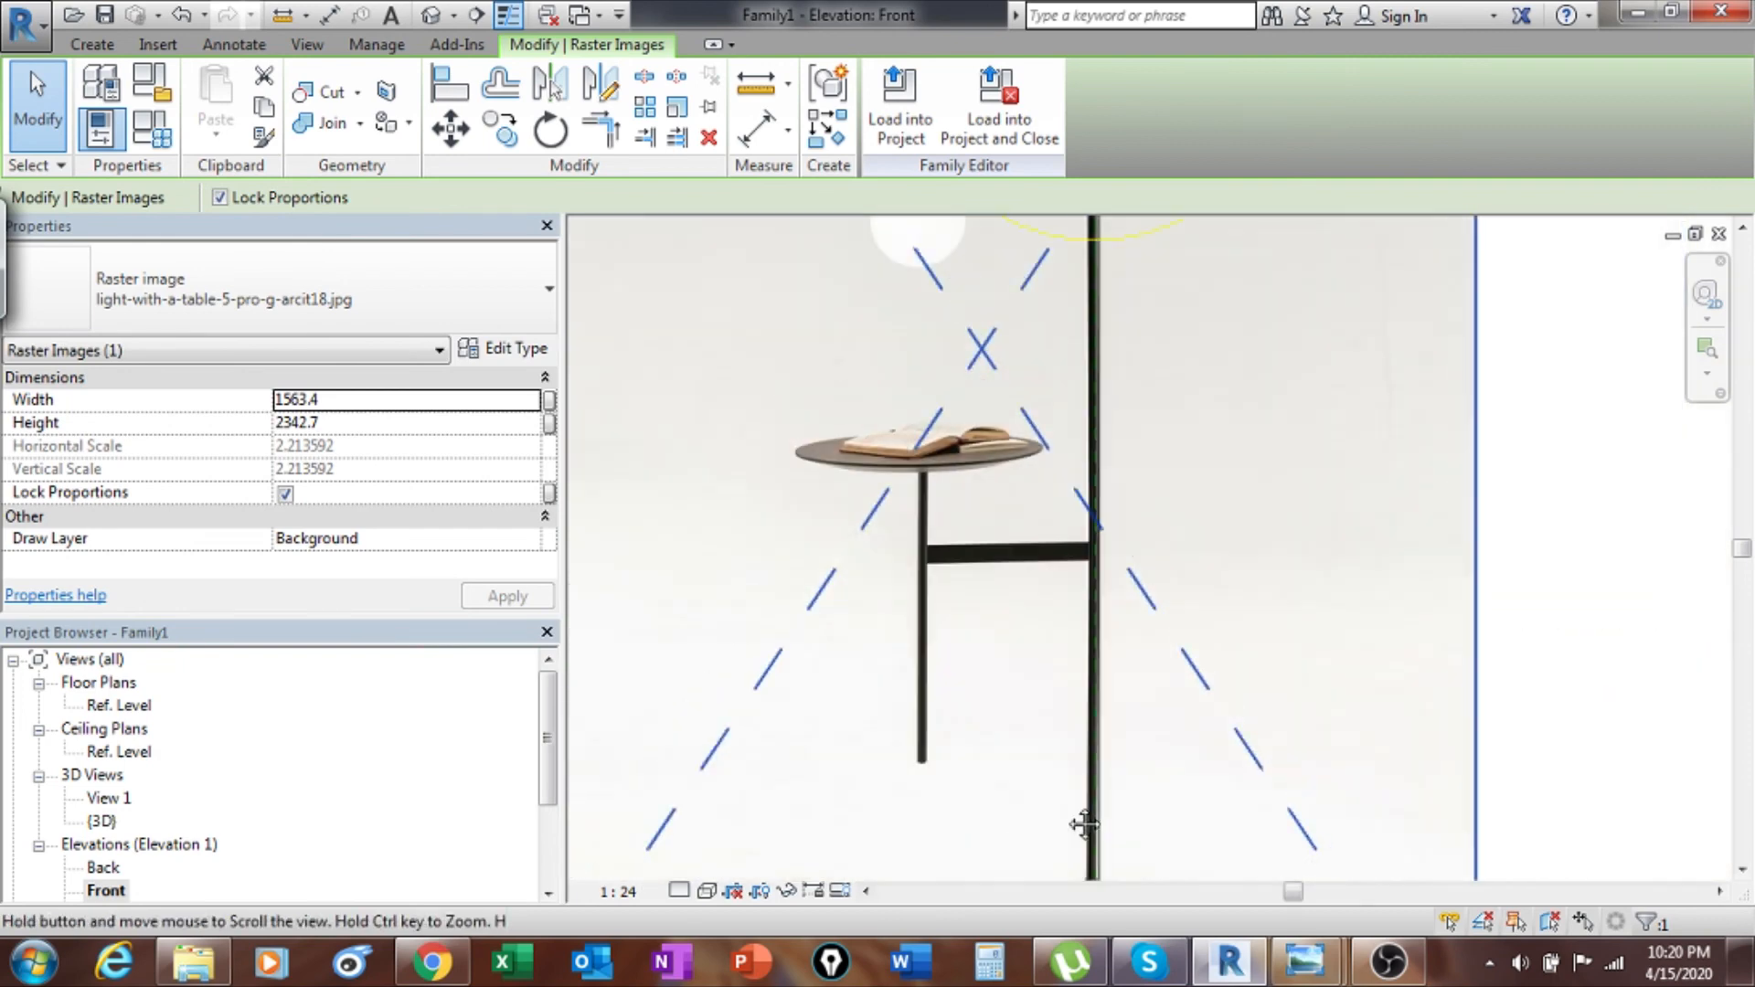
{"action": "scroll", "coordinate": [1011, 513], "scroll_direction": "up", "scroll_amount": 2}
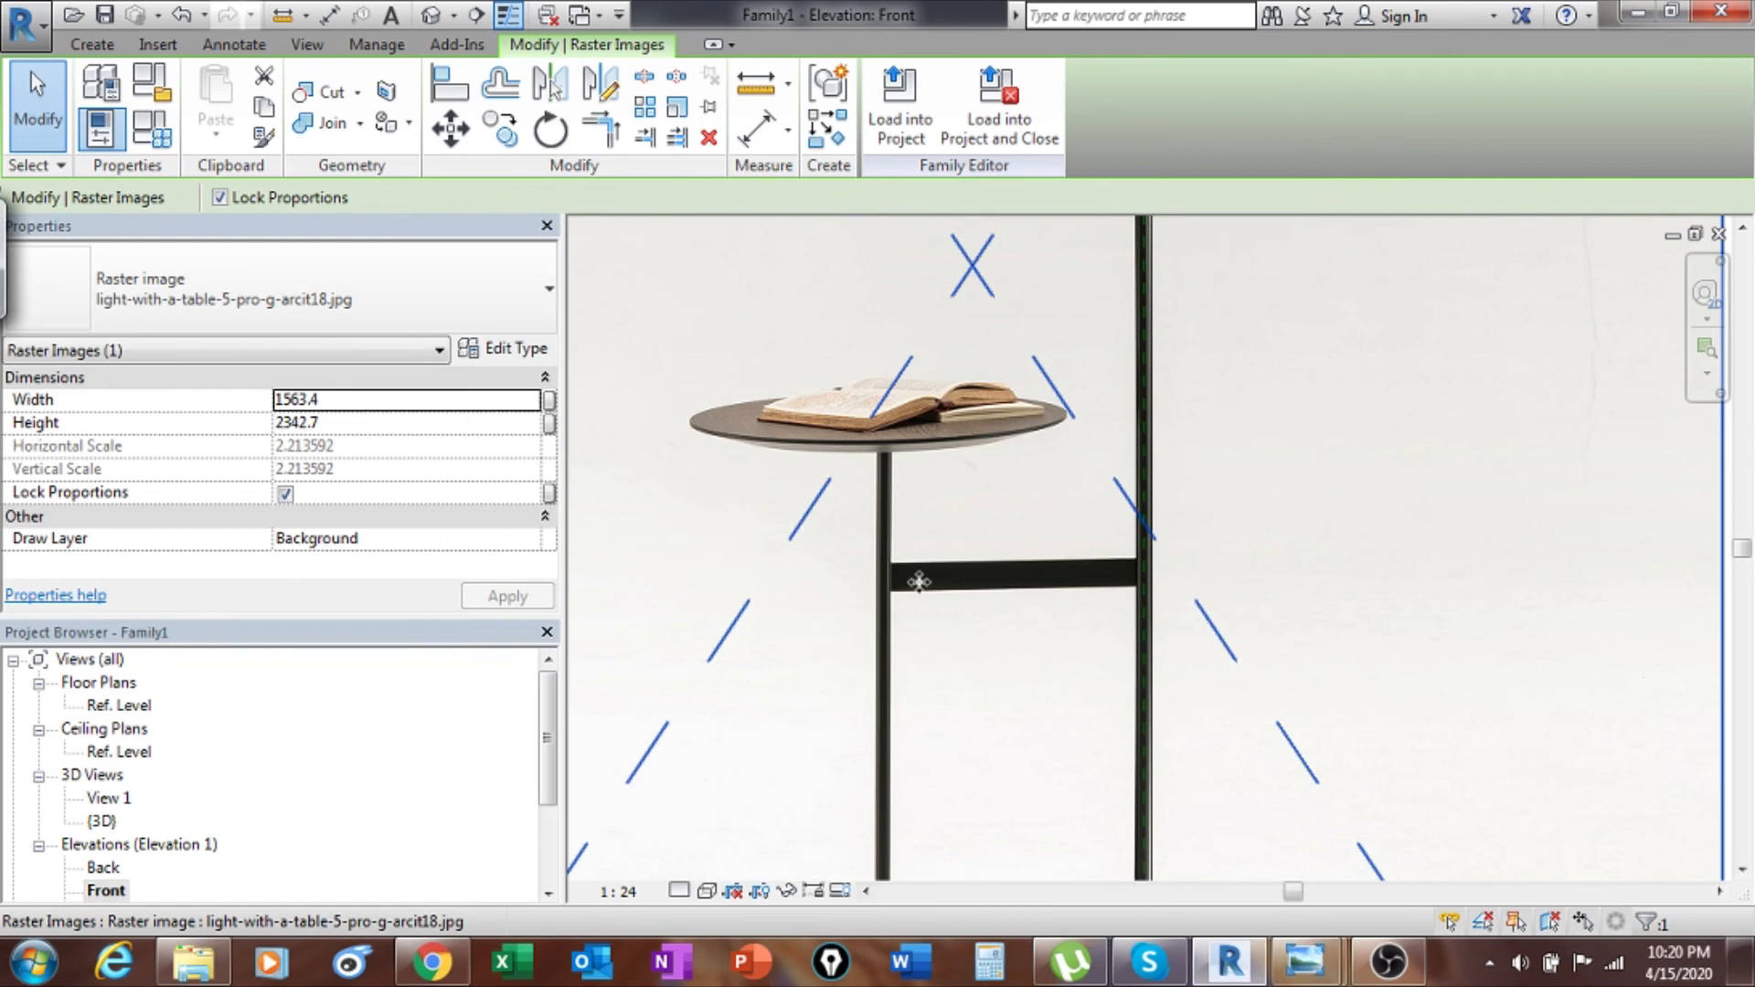
{"action": "scroll", "coordinate": [936, 637], "scroll_direction": "down", "scroll_amount": 2}
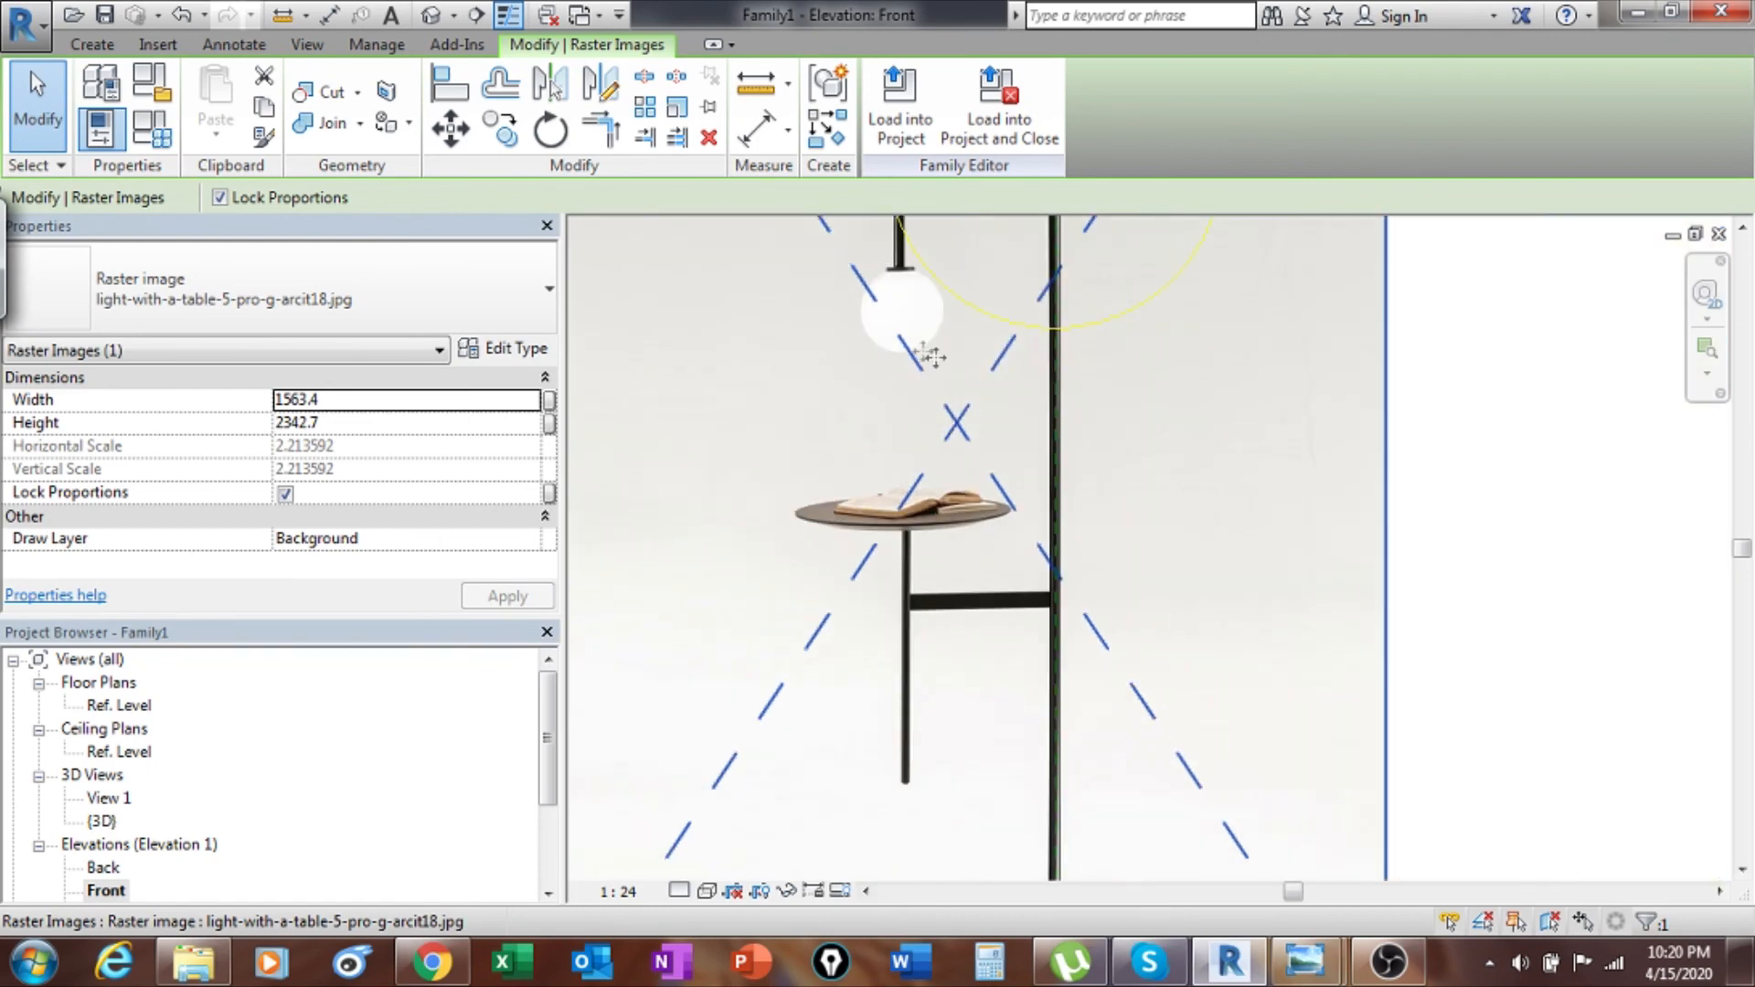
{"action": "scroll", "coordinate": [896, 744], "scroll_direction": "up", "scroll_amount": 3}
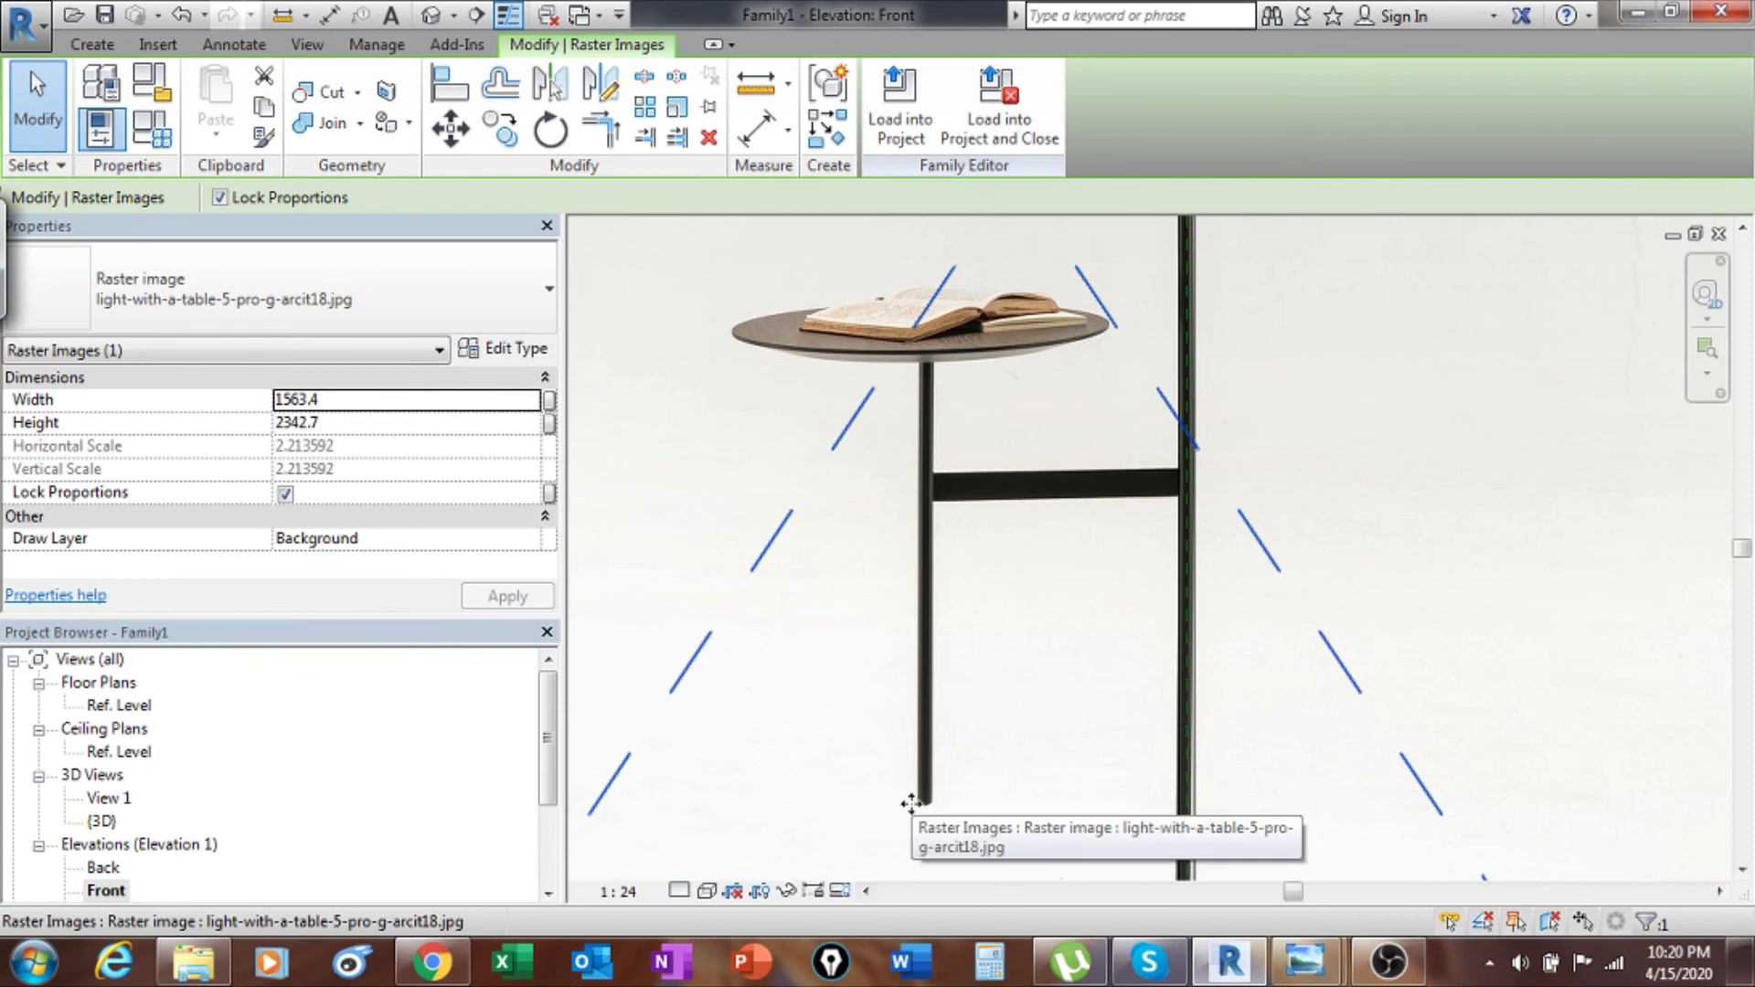
{"action": "middle_click_drag", "start_coordinate": [911, 802], "coordinate": [929, 689]}
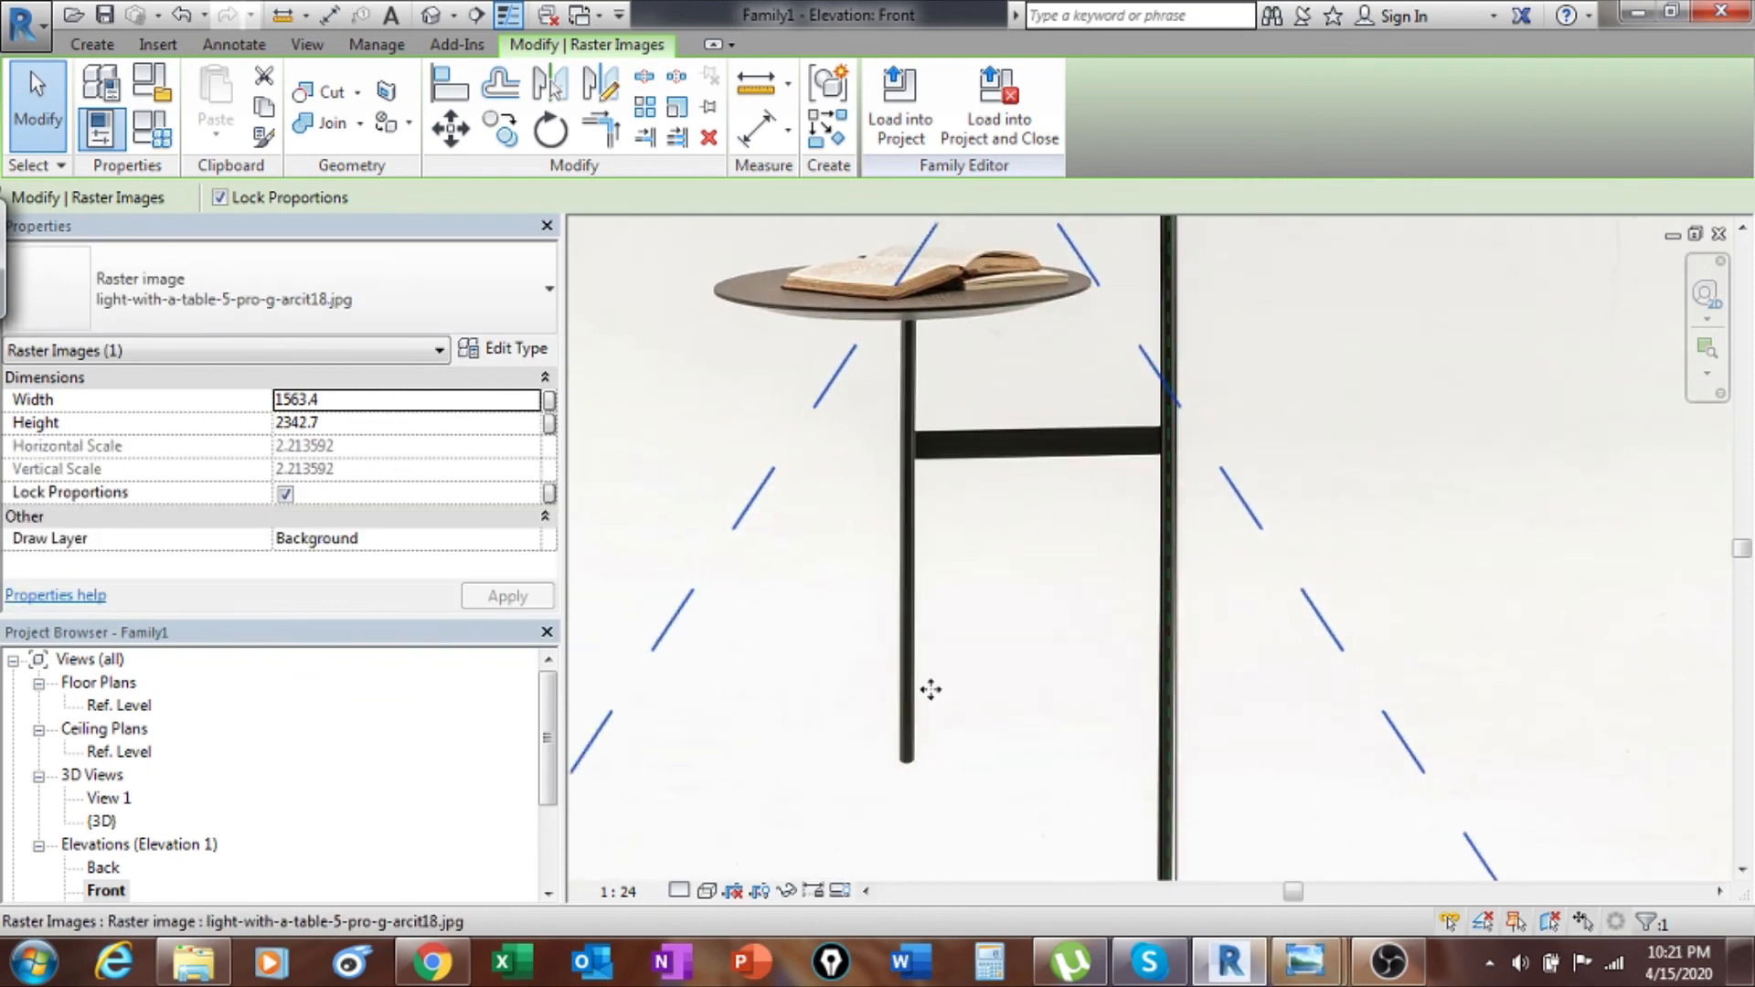